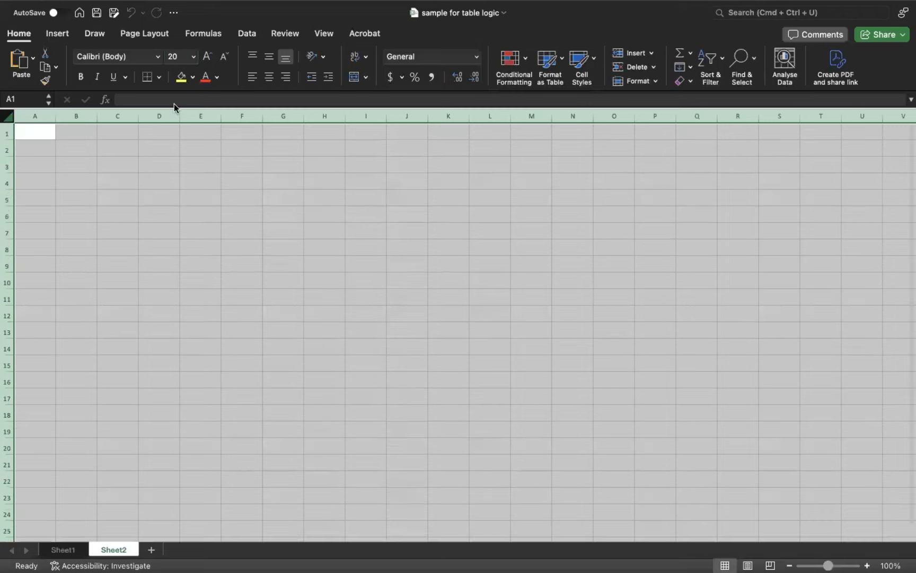
Step: Merge and centre cells A1 to I1 on Sheet2 into one title cell
{"action": "left_click", "coordinate": [34, 159]}
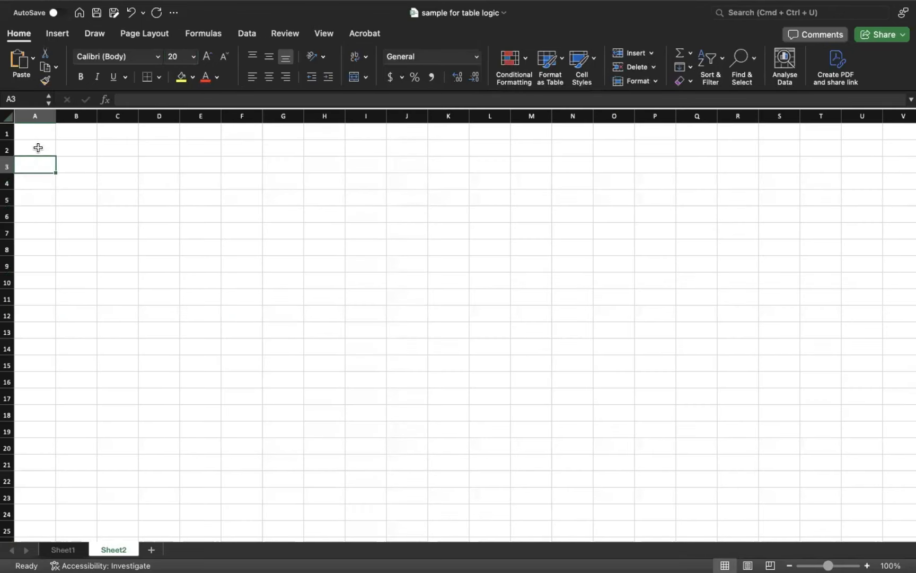
{"action": "left_click", "coordinate": [38, 147]}
{"action": "left_click", "coordinate": [40, 134]}
{"action": "left_click_drag", "start_coordinate": [85, 133], "coordinate": [351, 137]}
{"action": "left_click", "coordinate": [354, 78]}
Step: Enter the title "Change of Base Unit of Measure of a Material" in the merged cell A1
{"action": "type", "text": "Change o"}
{"action": "key", "text": "BackSpace"}
{"action": "type", "text": "of Base"}
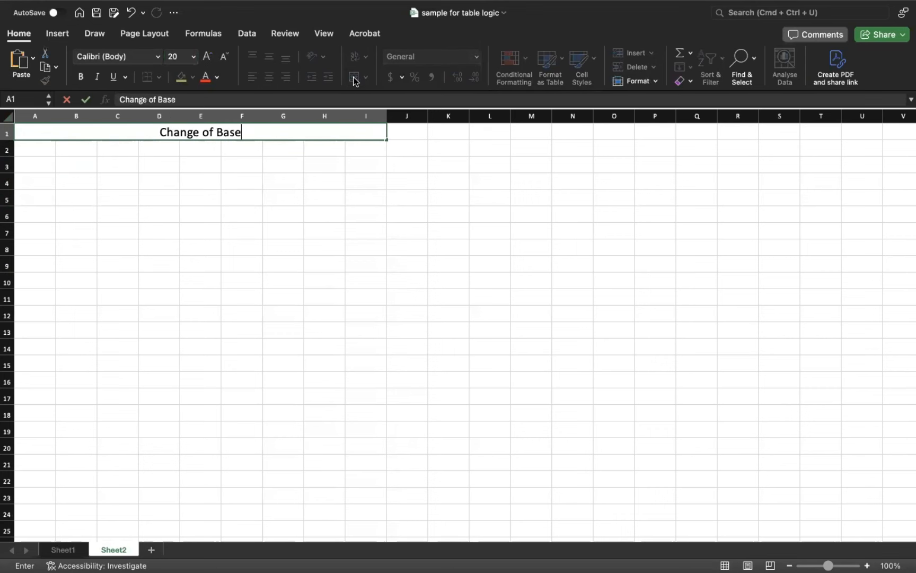
{"action": "type", "text": " Unit of mEAS"}
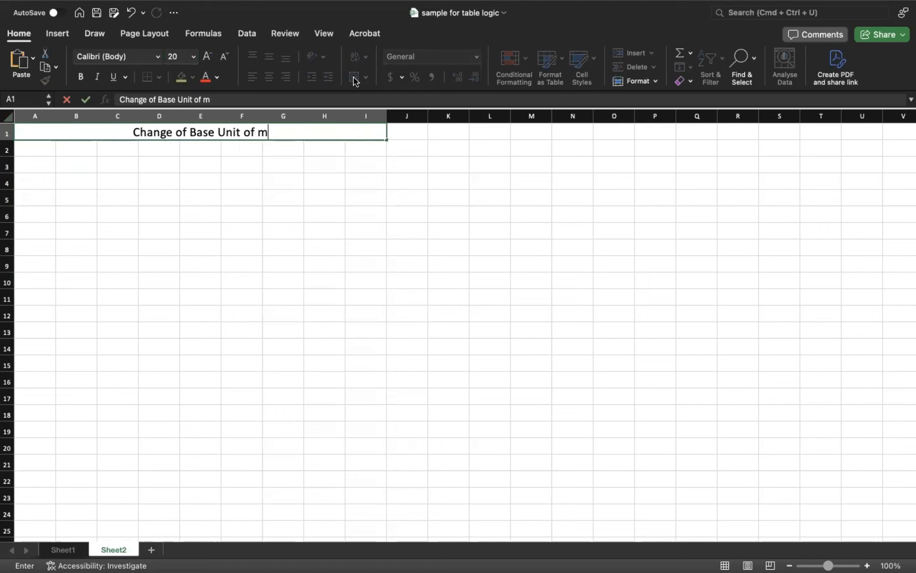
{"action": "key", "text": "BackSpace"}
{"action": "key", "text": "BackSpace"}
{"action": "key", "text": "BackSpace"}
{"action": "key", "text": "BackSpace"}
{"action": "type", "text": "m"}
{"action": "key", "text": "BackSpace"}
{"action": "type", "text": "Measure o"}
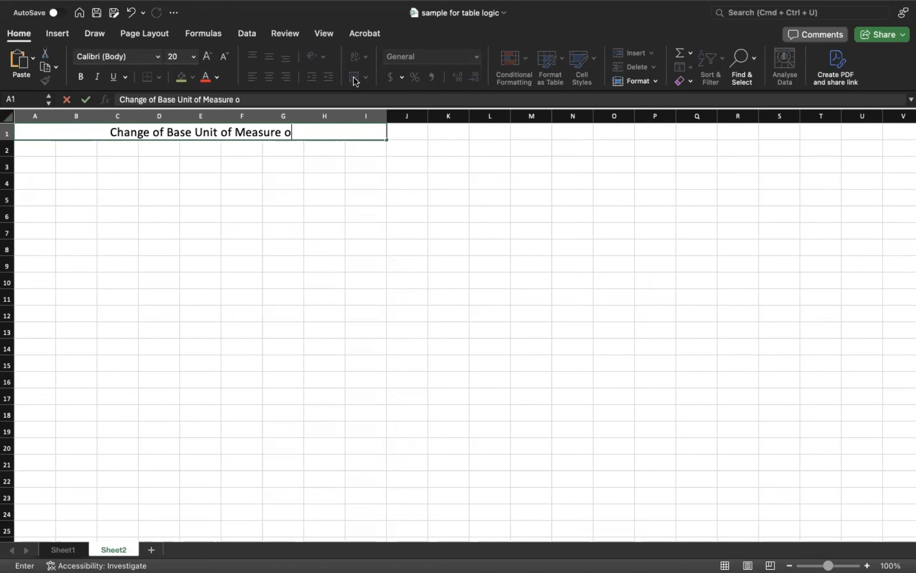
{"action": "type", "text": "f a Material"}
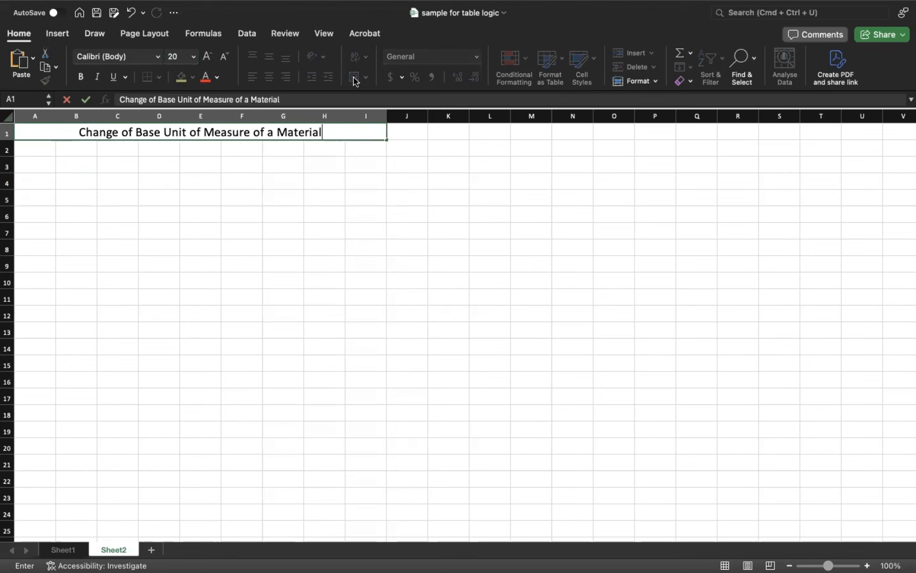
{"action": "key", "text": "Return"}
Step: Edit the title in row 1, replacing "of" after "Change" with "the"
{"action": "left_click", "coordinate": [127, 131]}
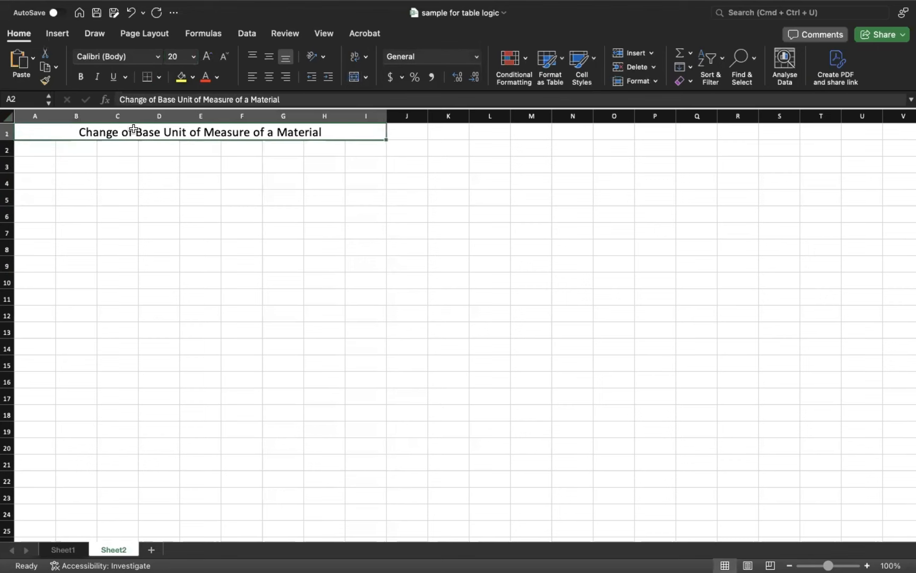
{"action": "double_click", "coordinate": [134, 131]}
{"action": "key", "text": "BackSpace"}
{"action": "key", "text": "BackSpace"}
{"action": "type", "text": "the"}
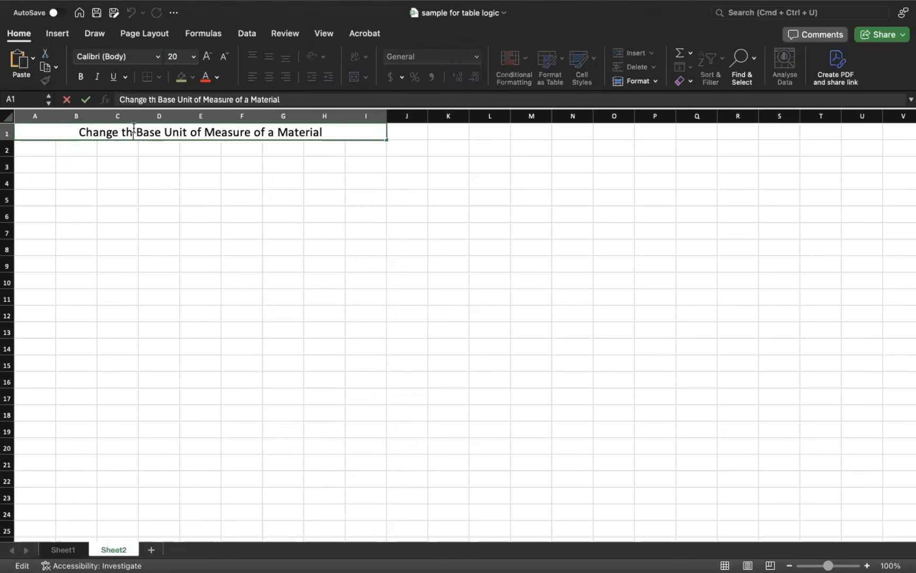
{"action": "key", "text": "Return"}
Step: Add the bold heading "Prerequisites" in cell A3 and fit column A's width to it
{"action": "key", "text": "super+b"}
{"action": "type", "text": "pR"}
{"action": "key", "text": "BackSpace"}
{"action": "key", "text": "BackSpace"}
{"action": "type", "text": "Prereq"}
{"action": "key", "text": "BackSpace"}
{"action": "type", "text": "requisites"}
{"action": "key", "text": "Return"}
{"action": "double_click", "coordinate": [55, 116]}
Step: Enter item number 1 in A4 and "Clear open Purchasing and Sales Documents" in B4
{"action": "type", "text": "1"}
{"action": "key", "text": "Tab"}
{"action": "type", "text": "Clearn"}
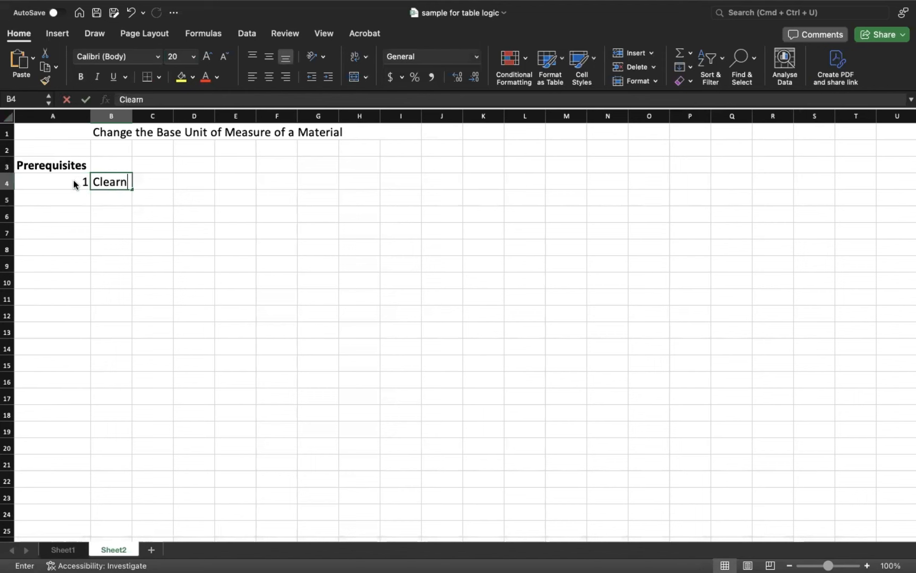
{"action": "key", "text": "BackSpace"}
{"action": "type", "text": "ope"}
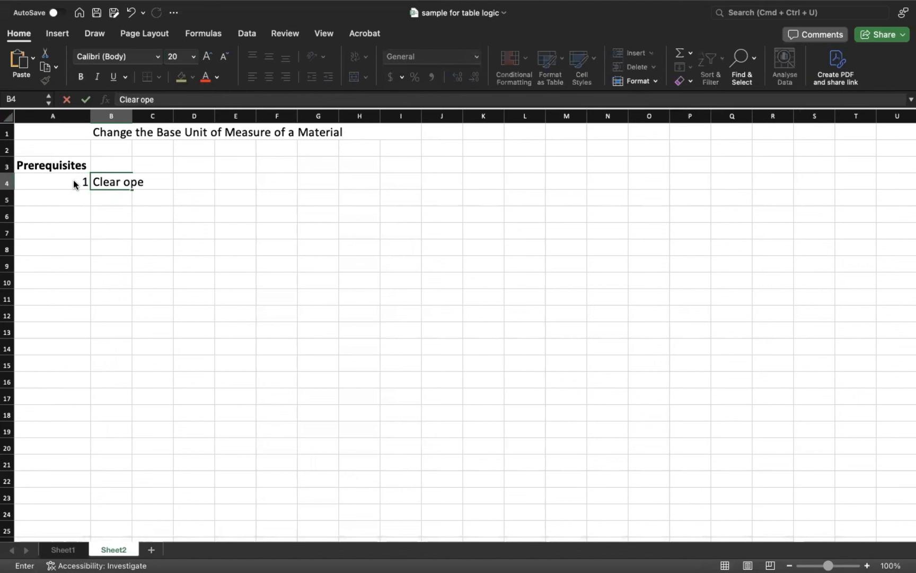
{"action": "type", "text": "n Purchasing and Sa"}
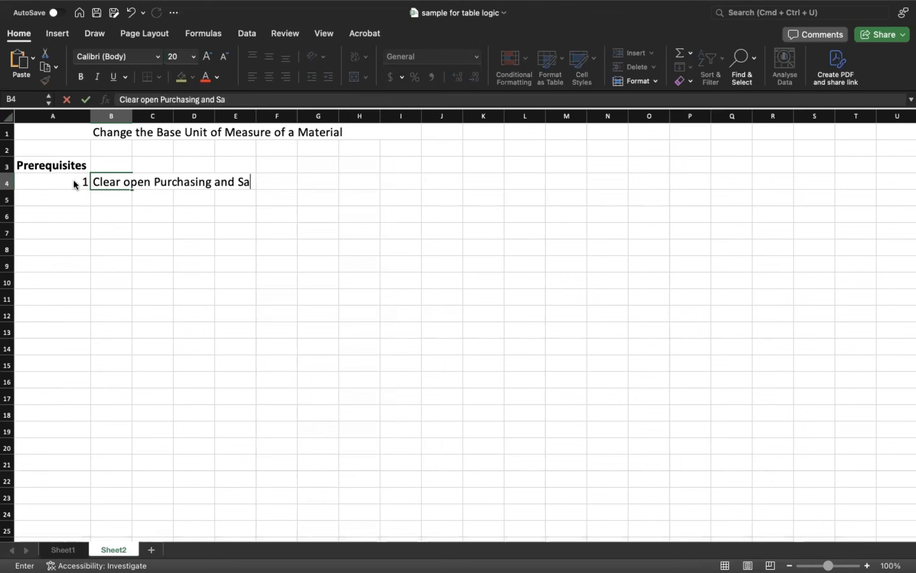
{"action": "type", "text": "les Documents"}
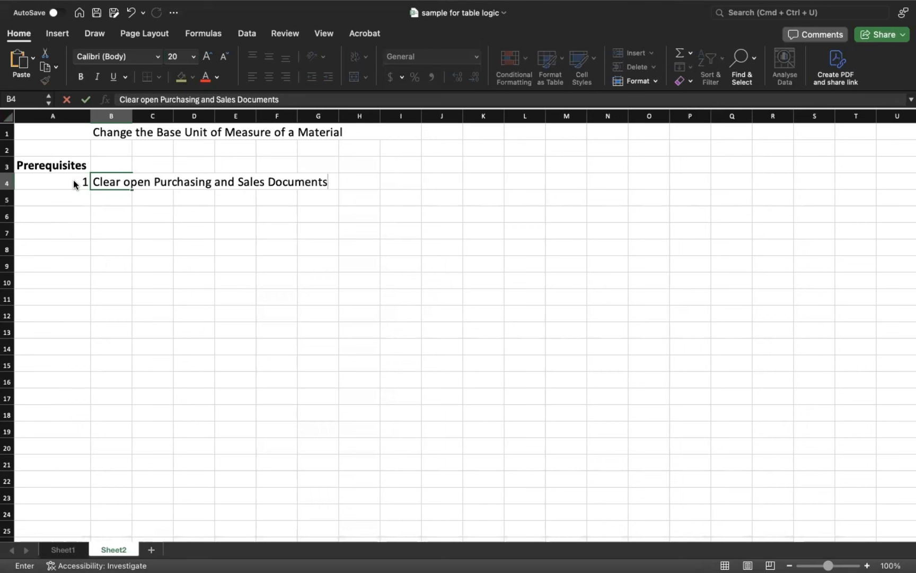
Step: Insert ", Inventory" after "Purchasing" in B4 and fit column B's width to the text
{"action": "left_click", "coordinate": [212, 182]}
{"action": "type", "text": ", Inventory"}
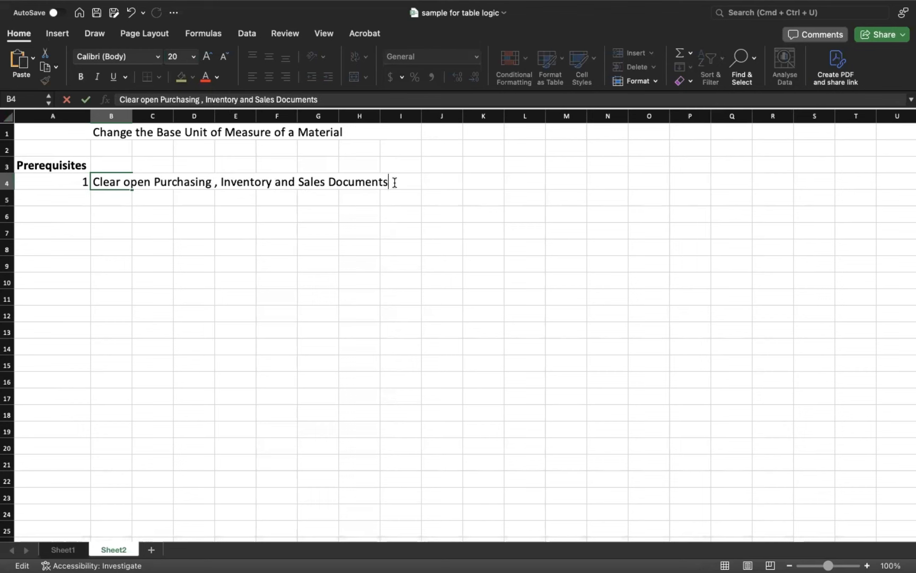
{"action": "key", "text": "Return"}
{"action": "double_click", "coordinate": [132, 115]}
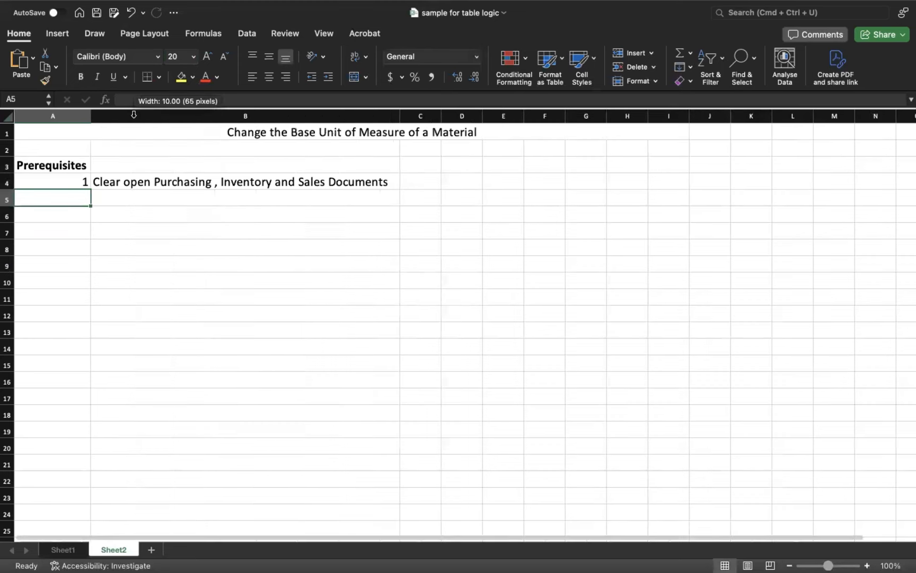
Step: Enter item number 2 in A5 and "Clear the stock in current Period and Previous Period" in B5
{"action": "type", "text": "2"}
{"action": "key", "text": "Tab"}
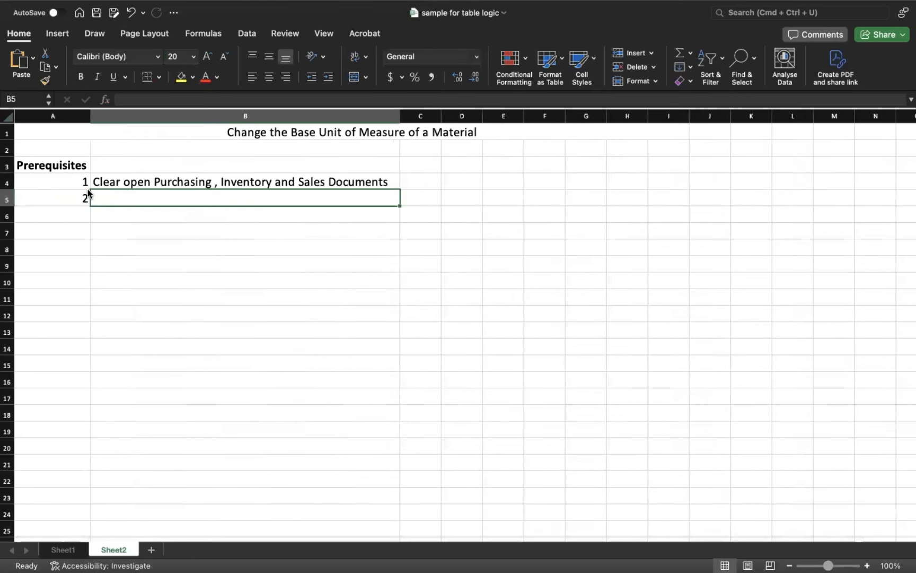
{"action": "type", "text": "Clear t"}
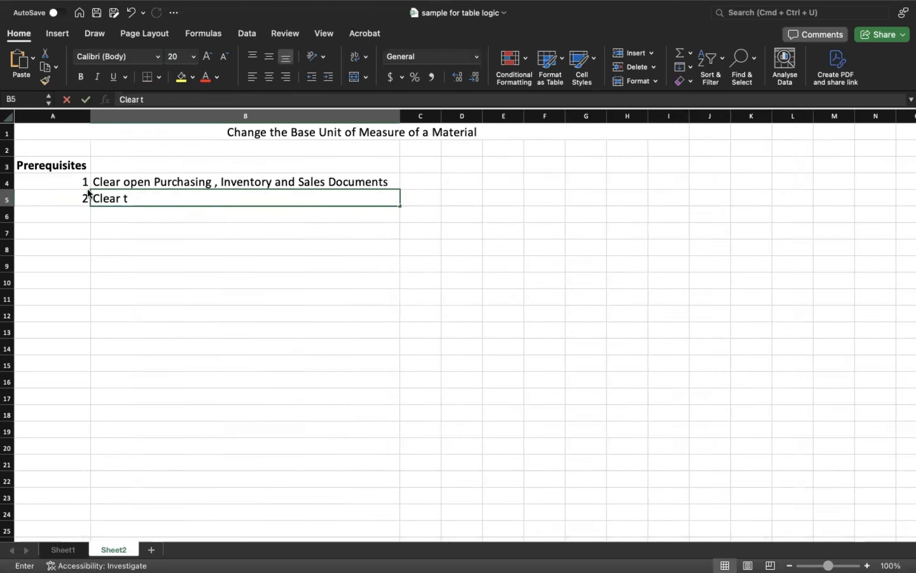
{"action": "type", "text": "he stock in "}
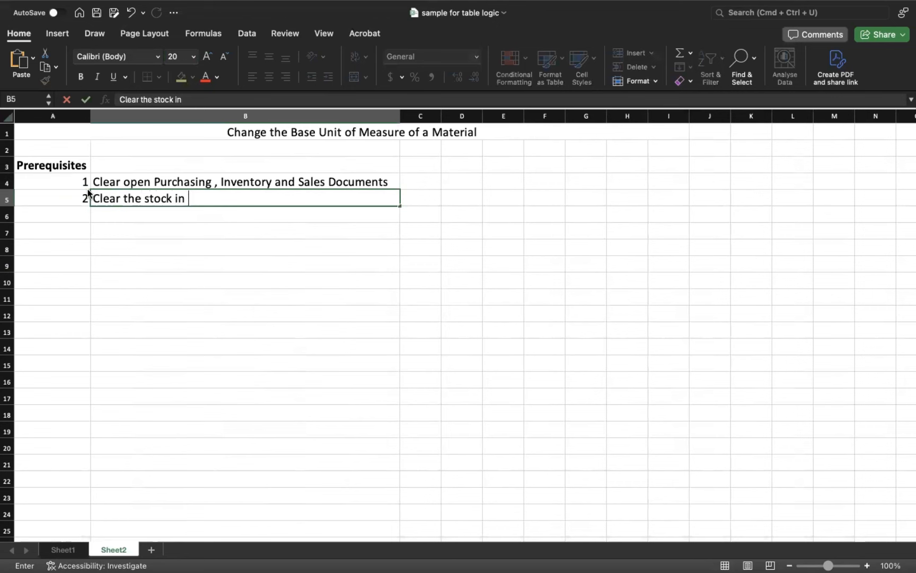
{"action": "type", "text": "current Peri"}
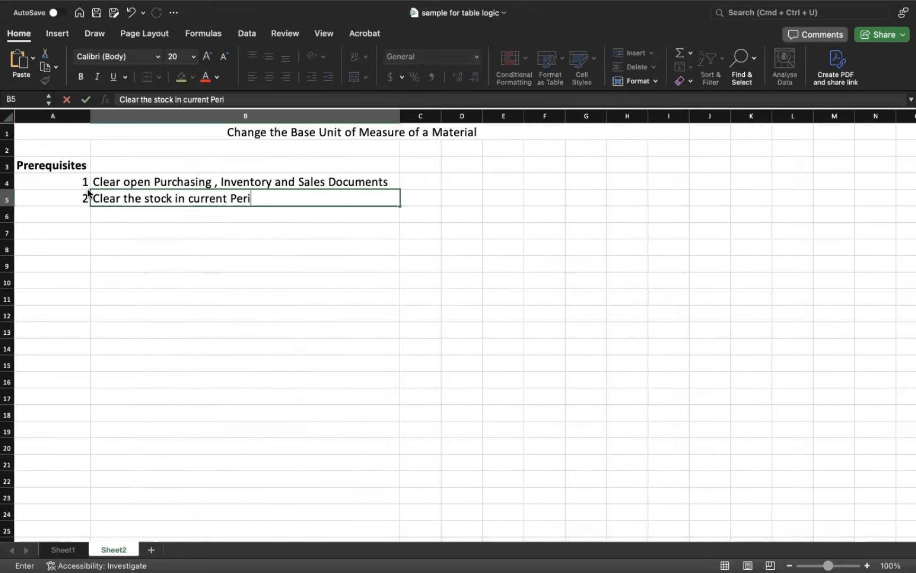
{"action": "type", "text": "od and Previou"}
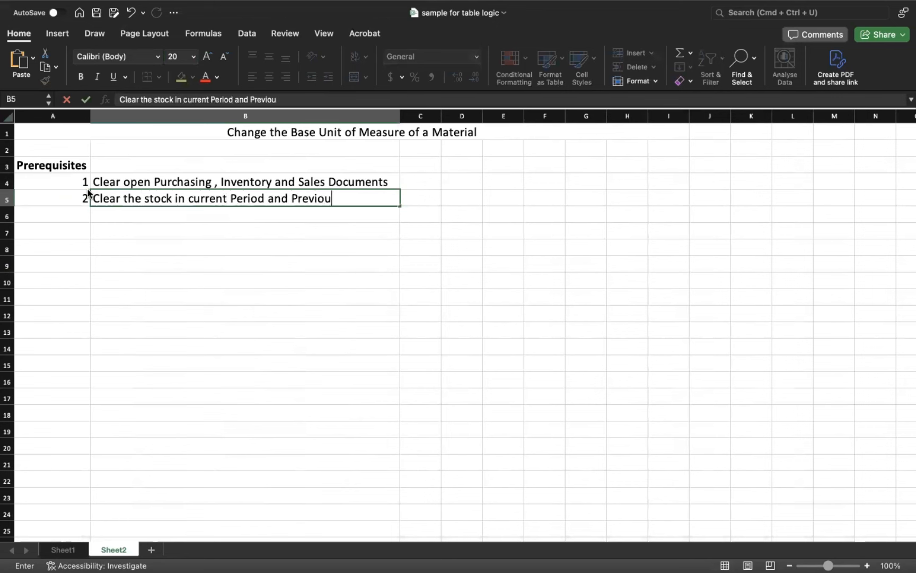
{"action": "type", "text": "s Period"}
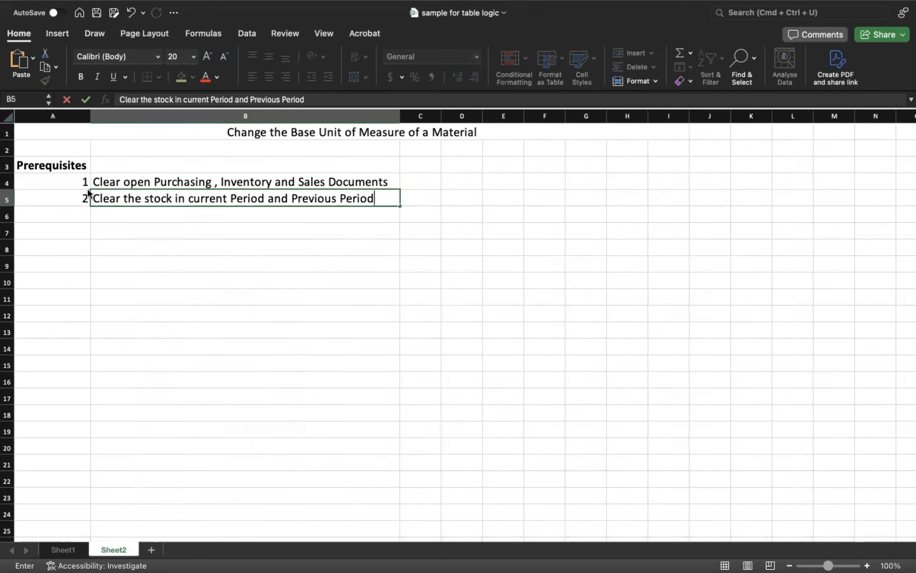
{"action": "key", "text": "Return"}
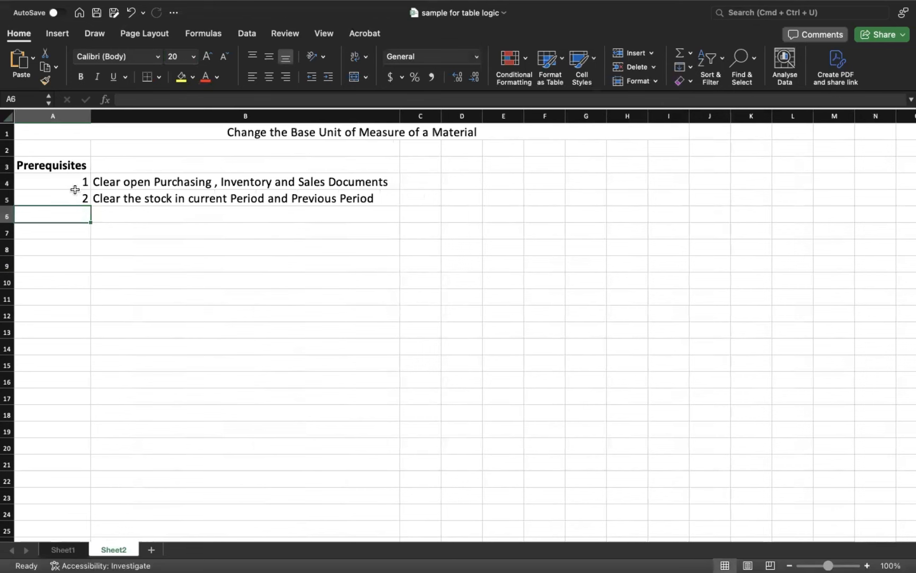
Step: Make the title in row 1 bold and give it a yellow fill
{"action": "left_click", "coordinate": [78, 165]}
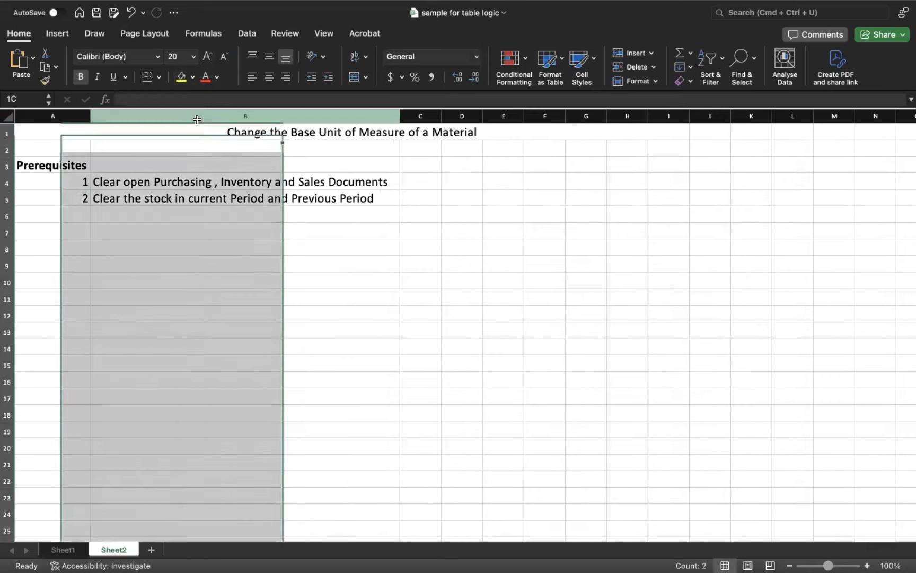
{"action": "left_click", "coordinate": [188, 131]}
{"action": "key", "text": "super+b"}
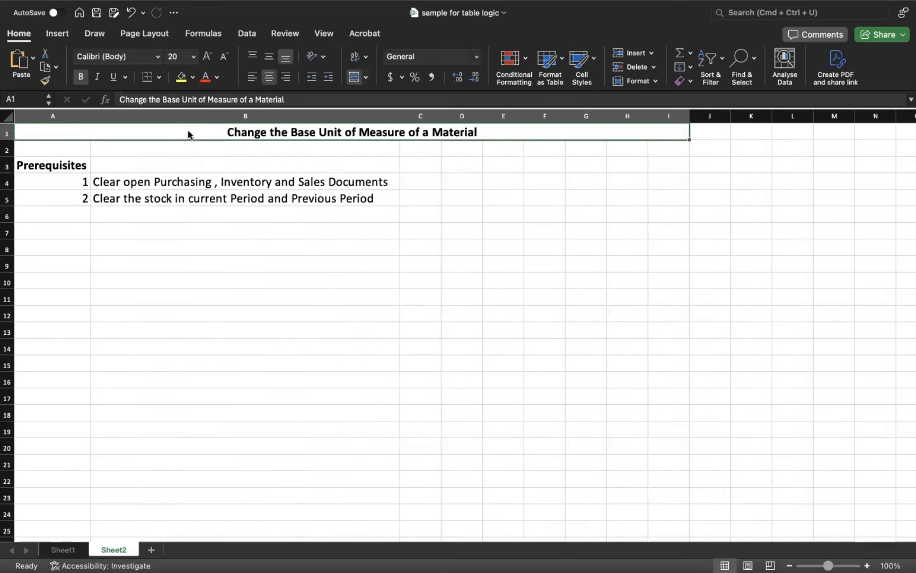
{"action": "left_click", "coordinate": [181, 76]}
Step: Fill the "Prerequisites" heading cell A3 with a light orange theme colour
{"action": "left_click", "coordinate": [56, 164]}
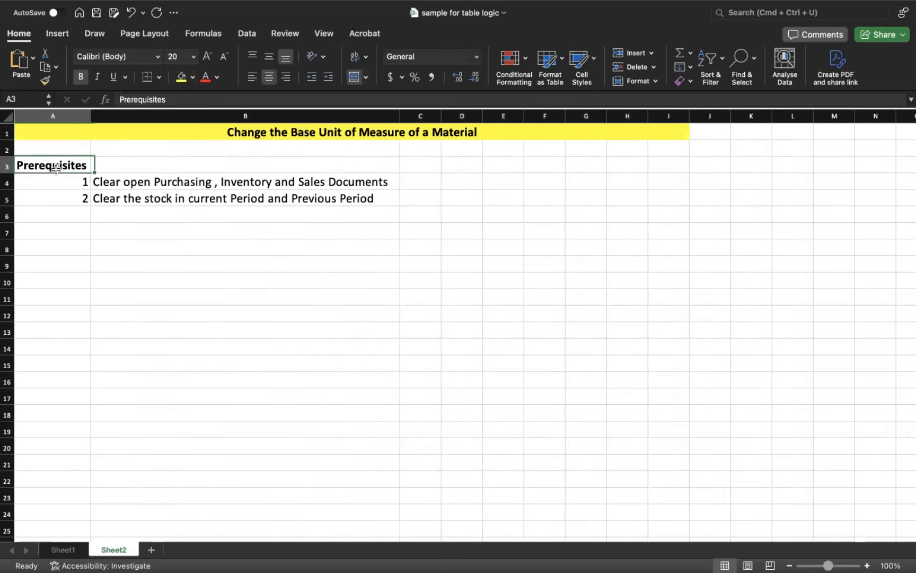
{"action": "left_click", "coordinate": [193, 77]}
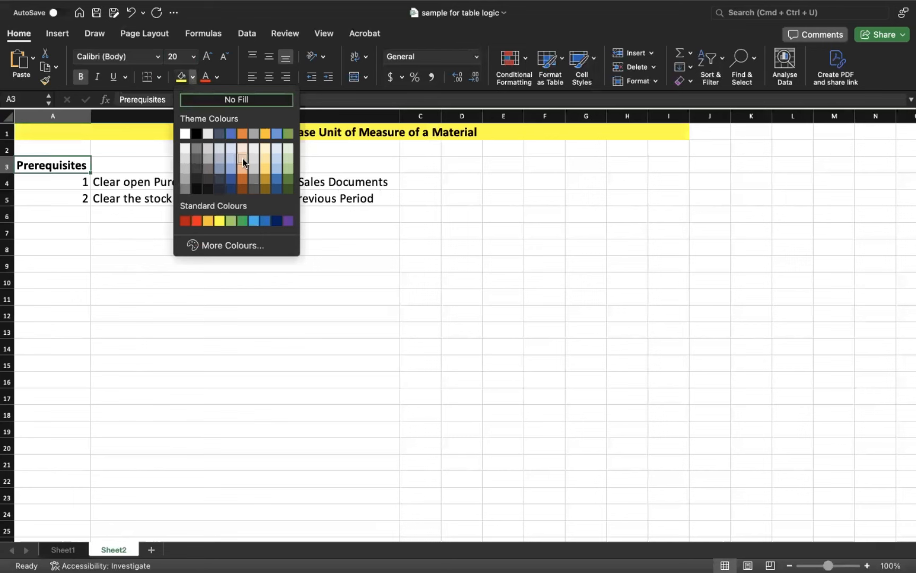
{"action": "left_click", "coordinate": [243, 161]}
{"action": "left_click", "coordinate": [100, 246]}
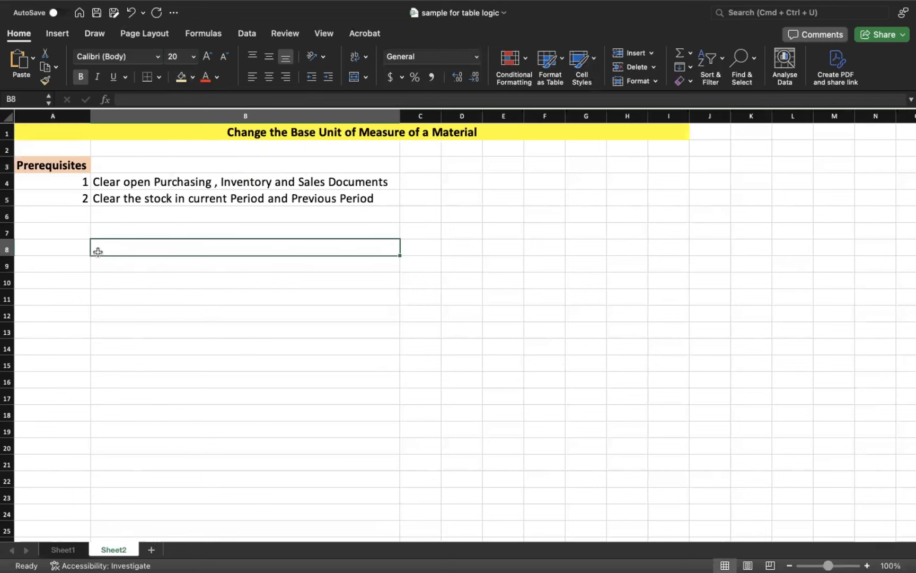
Step: Apply All Borders to the title in row 1 and to the "Prerequisites" heading in A3
{"action": "left_click", "coordinate": [66, 165]}
{"action": "left_click", "coordinate": [141, 126]}
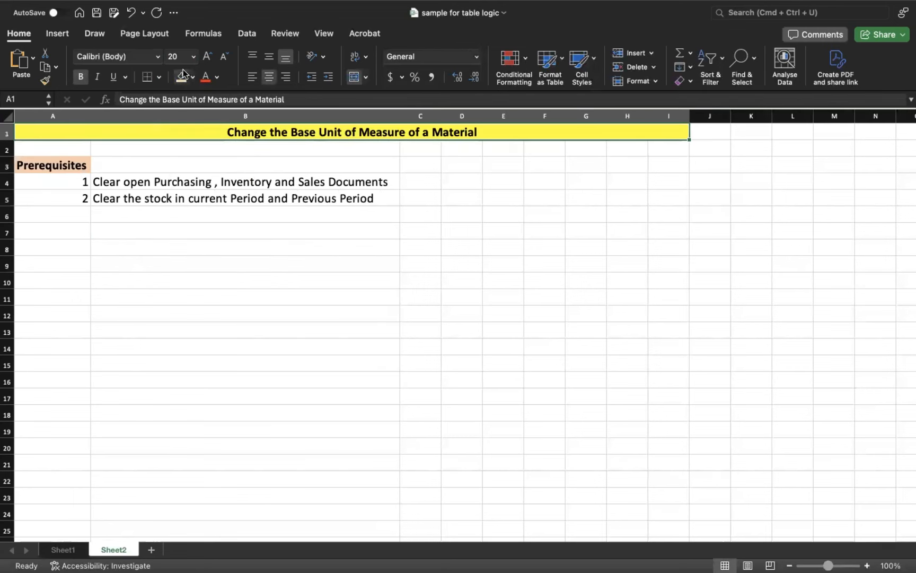
{"action": "left_click", "coordinate": [159, 78]}
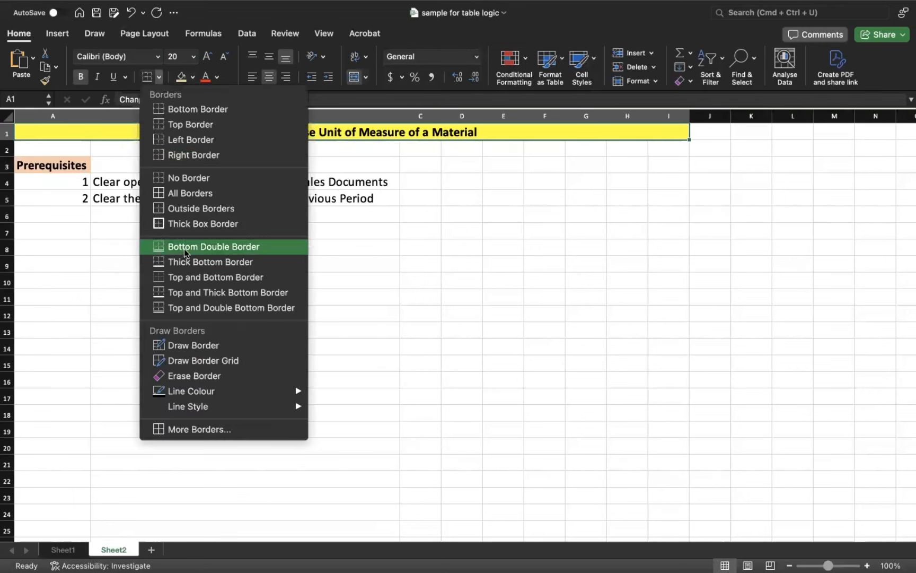
{"action": "left_click", "coordinate": [178, 197]}
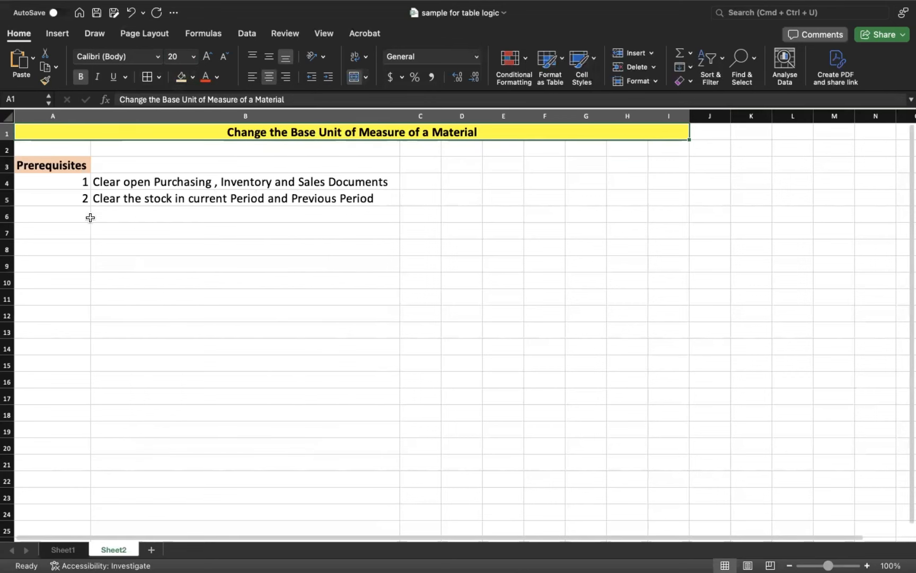
{"action": "left_click", "coordinate": [62, 162]}
{"action": "left_click", "coordinate": [148, 77]}
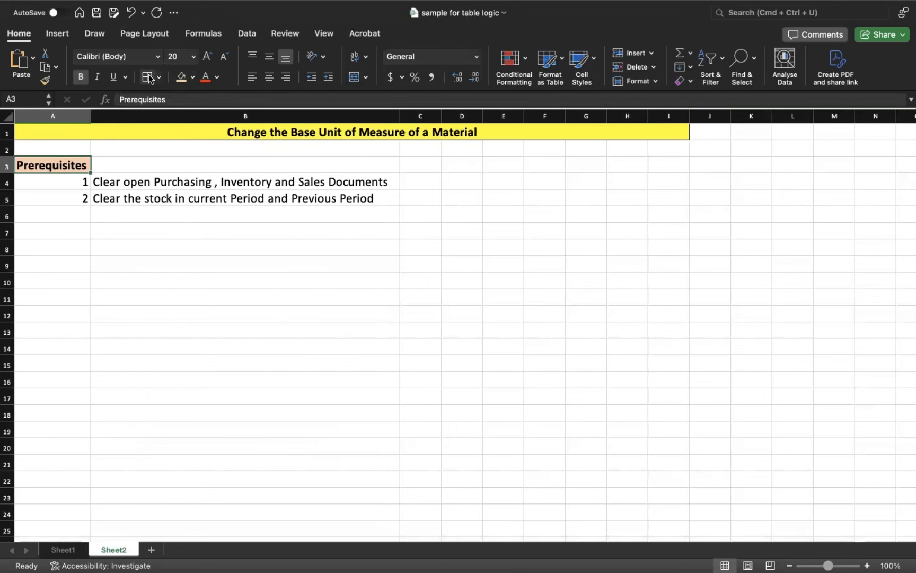
Step: Enter the transaction code MD04 in C4, beside the first prerequisite
{"action": "left_click", "coordinate": [184, 181]}
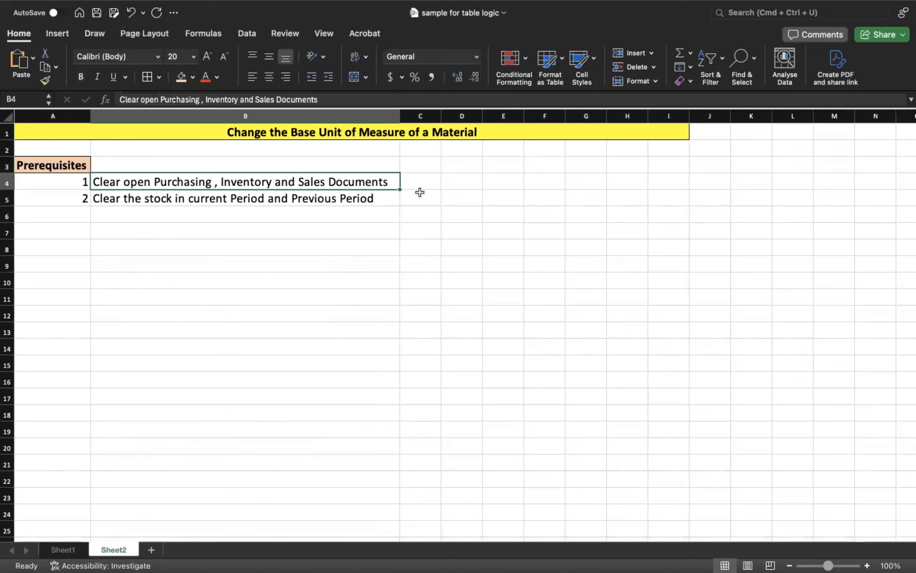
{"action": "left_click", "coordinate": [425, 183]}
{"action": "type", "text": "MD"}
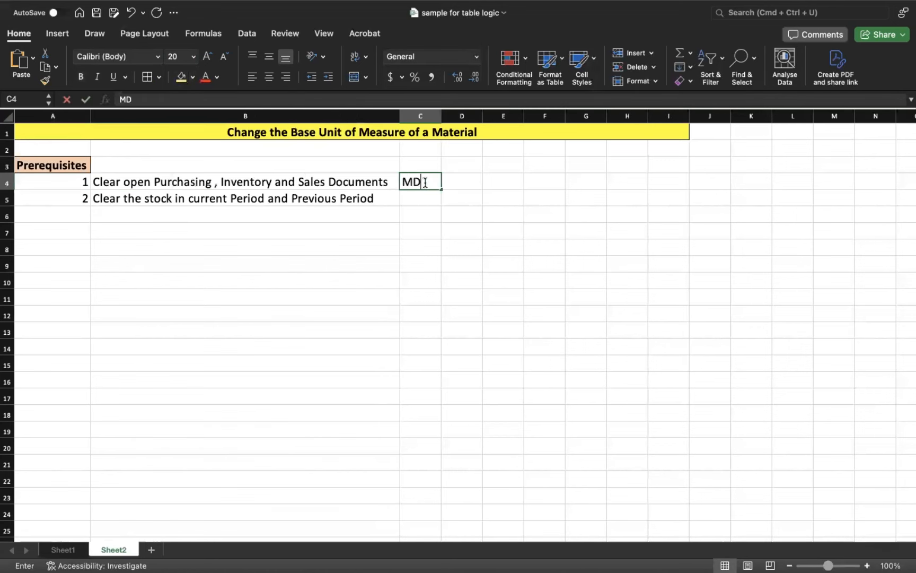
{"action": "type", "text": "03"}
{"action": "key", "text": "BackSpace"}
{"action": "type", "text": "4"}
{"action": "key", "text": "Return"}
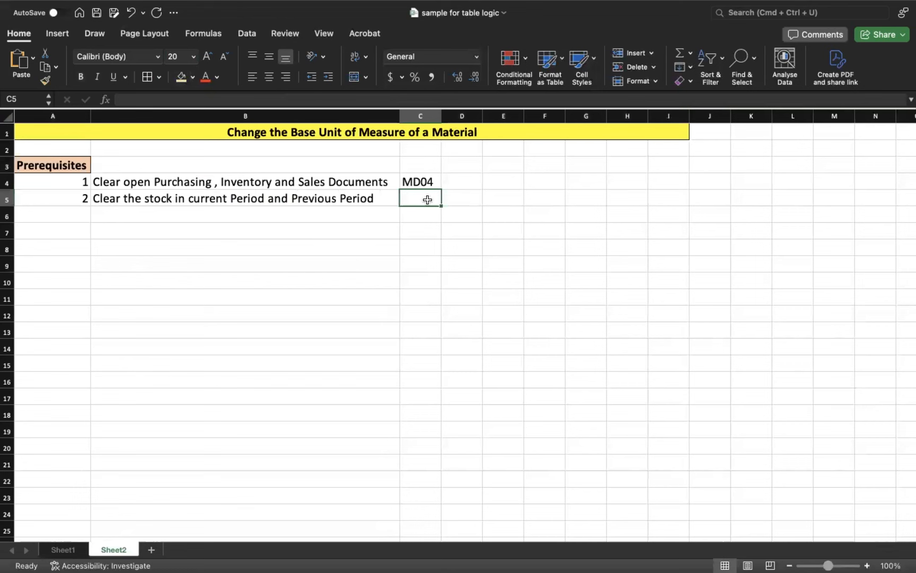
Step: Enter the transaction code MB5B in C5, beside the second prerequisite
{"action": "type", "text": "MD"}
{"action": "type", "text": "B52"}
{"action": "key", "text": "BackSpace"}
{"action": "key", "text": "BackSpace"}
{"action": "type", "text": "5B"}
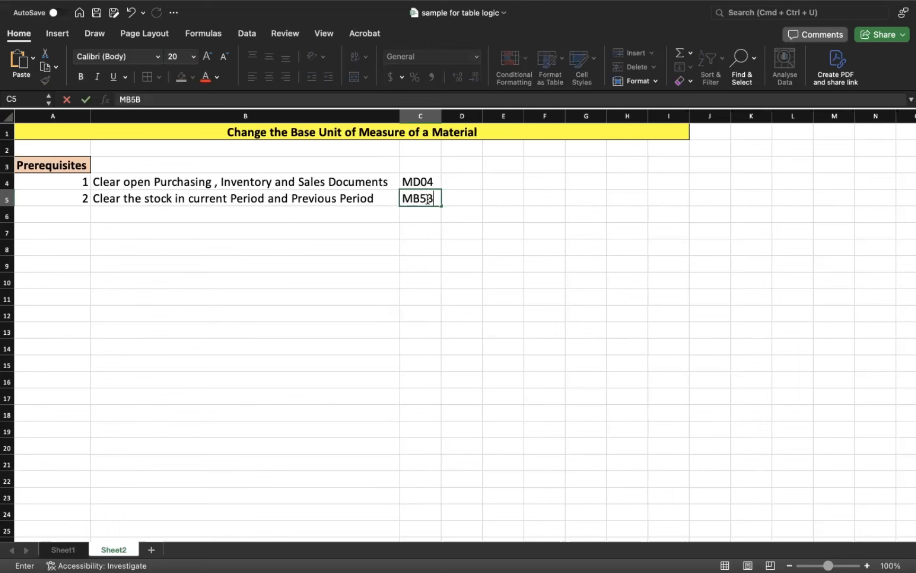
{"action": "key", "text": "Return"}
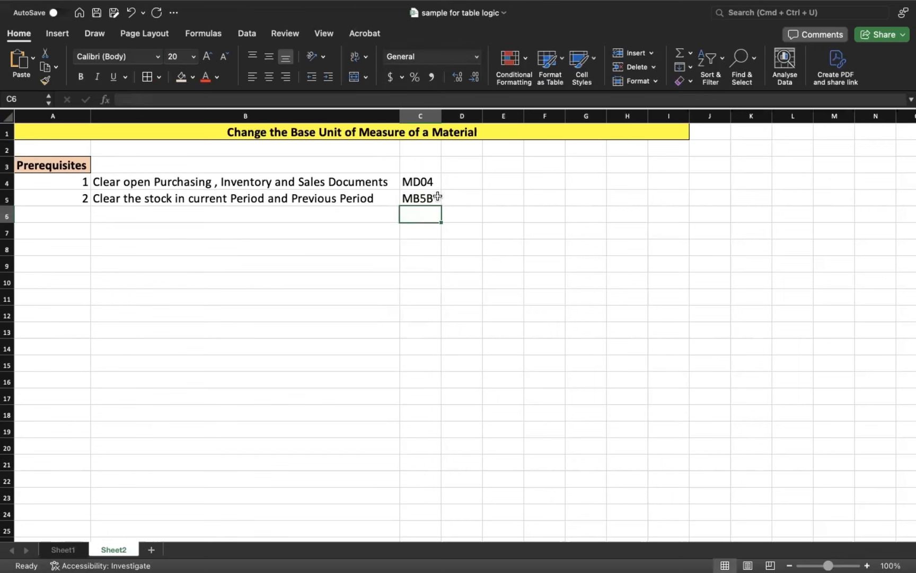
{"action": "left_click", "coordinate": [446, 196]}
{"action": "left_click", "coordinate": [434, 197]}
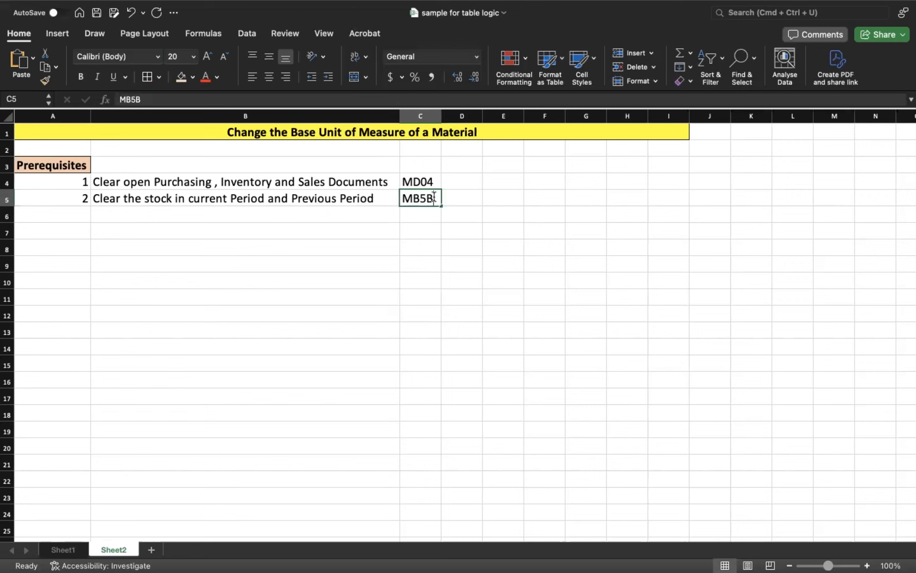
Step: Append "/MM03" to the MB5B code in C5 and fit column C to its contents
{"action": "double_click", "coordinate": [433, 197]}
{"action": "type", "text": "/mm"}
{"action": "key", "text": "BackSpace"}
{"action": "key", "text": "BackSpace"}
{"action": "type", "text": "MM03"}
{"action": "key", "text": "Return"}
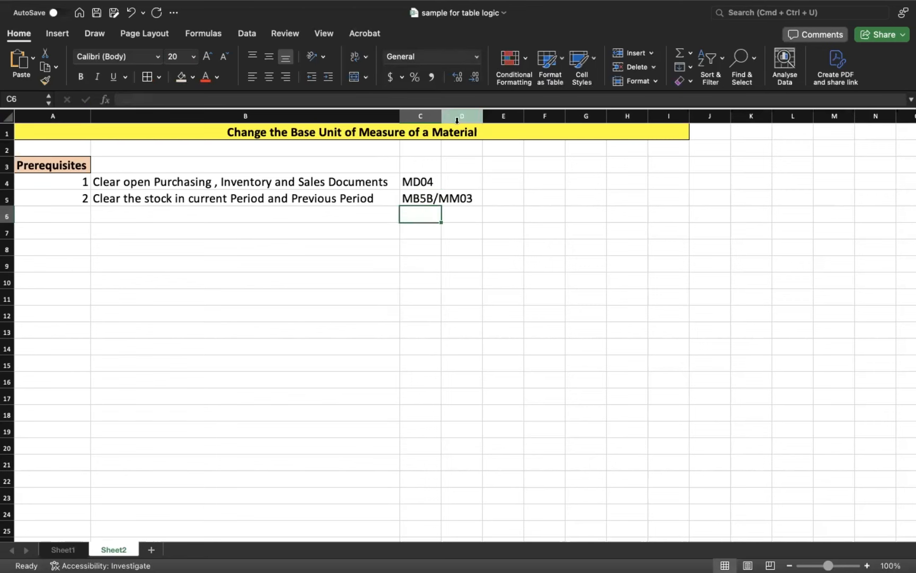
{"action": "double_click", "coordinate": [440, 115]}
Step: Enter the headings "Verification T Code" in C3 and "Action T Codes" in D3
{"action": "left_click", "coordinate": [430, 153]}
{"action": "left_click", "coordinate": [424, 169]}
{"action": "type", "text": "Verification TC"}
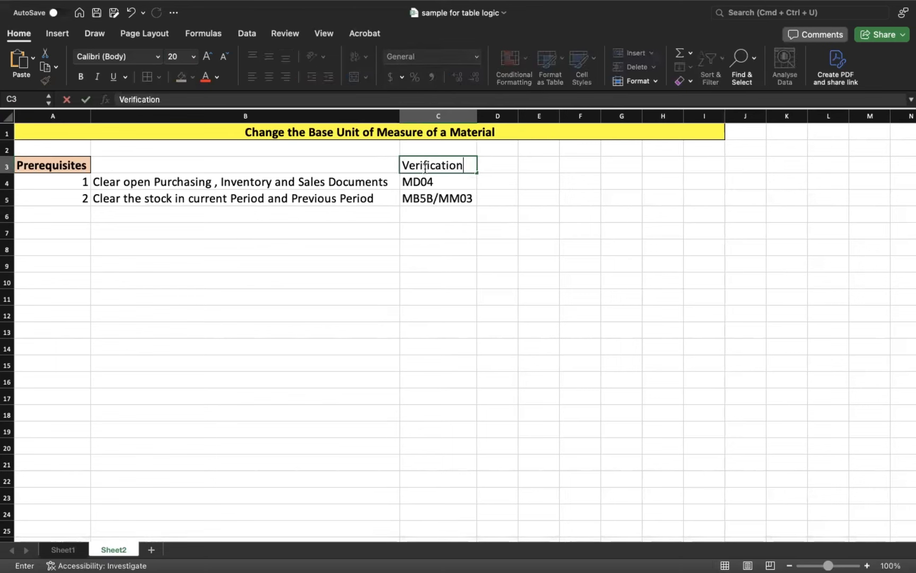
{"action": "key", "text": "BackSpace"}
{"action": "type", "text": "Code"}
{"action": "key", "text": "Tab"}
{"action": "type", "text": "Action T "}
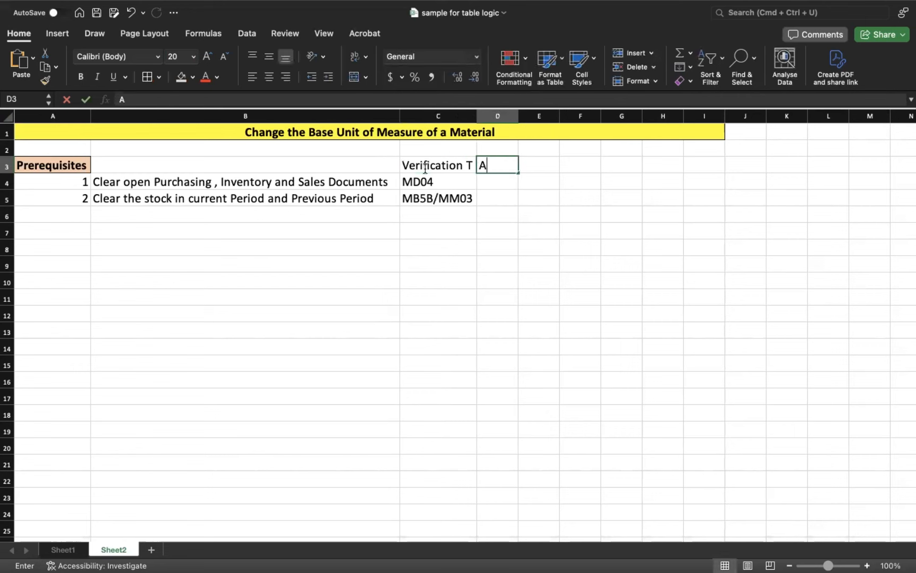
{"action": "type", "text": "Codes"}
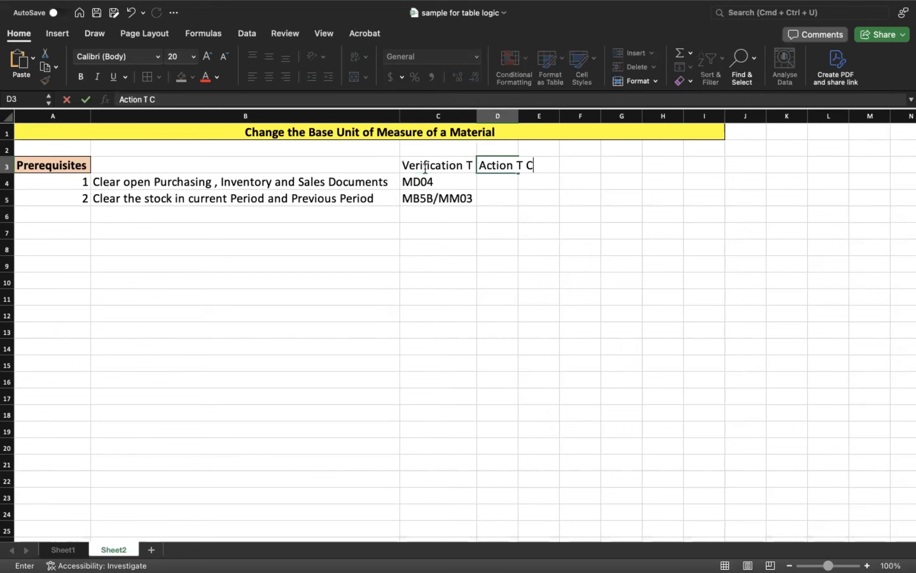
{"action": "key", "text": "Return"}
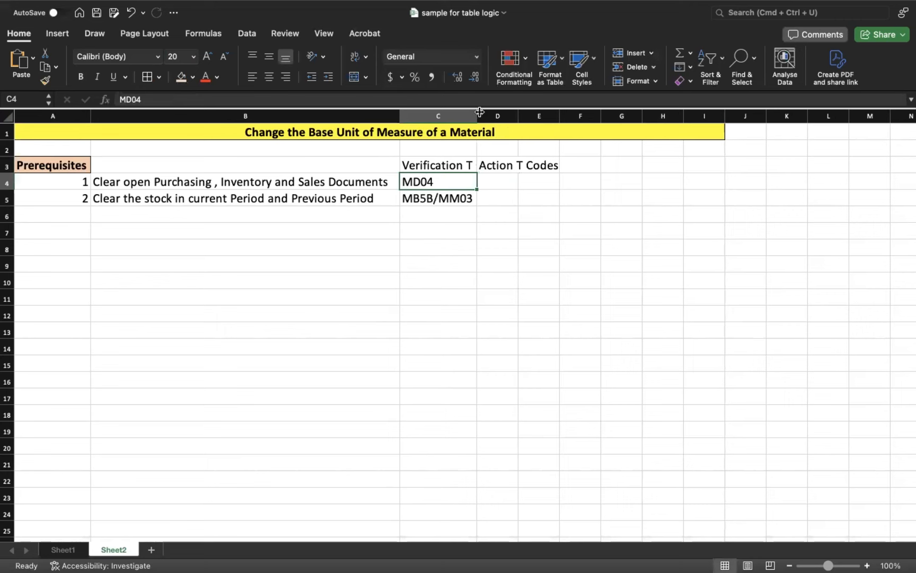
Step: Make the C3 and D3 headings bold and widen columns C and D to fit them
{"action": "left_click_drag", "start_coordinate": [476, 115], "coordinate": [509, 115]}
{"action": "left_click", "coordinate": [446, 161]}
{"action": "key", "text": "super+b"}
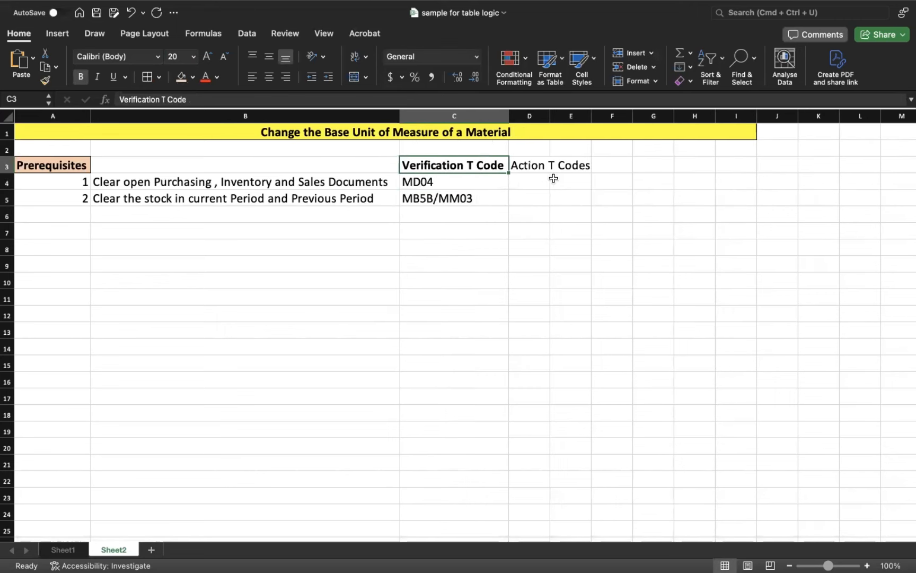
{"action": "left_click", "coordinate": [536, 168]}
{"action": "key", "text": "super+b"}
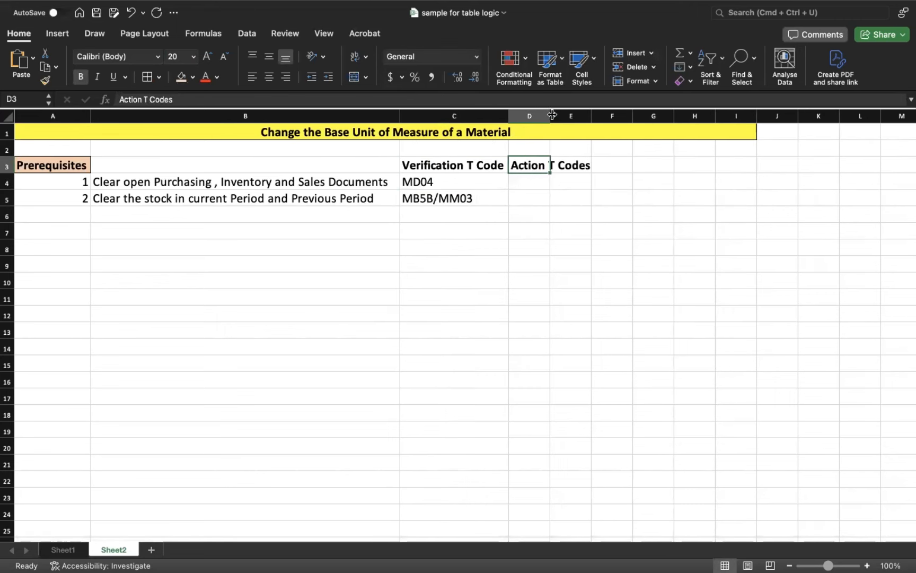
{"action": "double_click", "coordinate": [550, 115]}
Step: Enter the action codes "ME52N,ME22N,VA02,VL02N,VL32N,MB22" in D4 for the first prerequisite and fit column D to the text
{"action": "left_click", "coordinate": [536, 180]}
{"action": "type", "text": "ME52N,"}
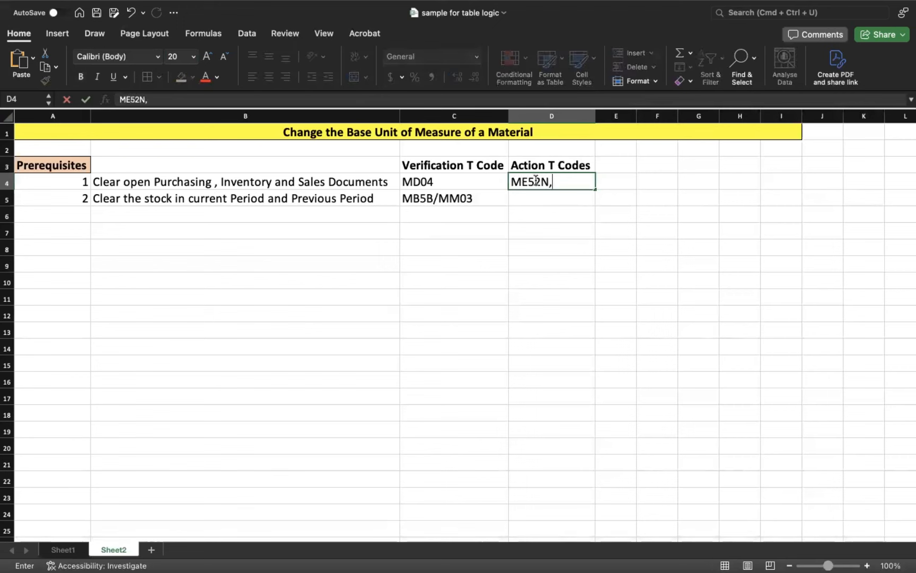
{"action": "type", "text": "ME22N"}
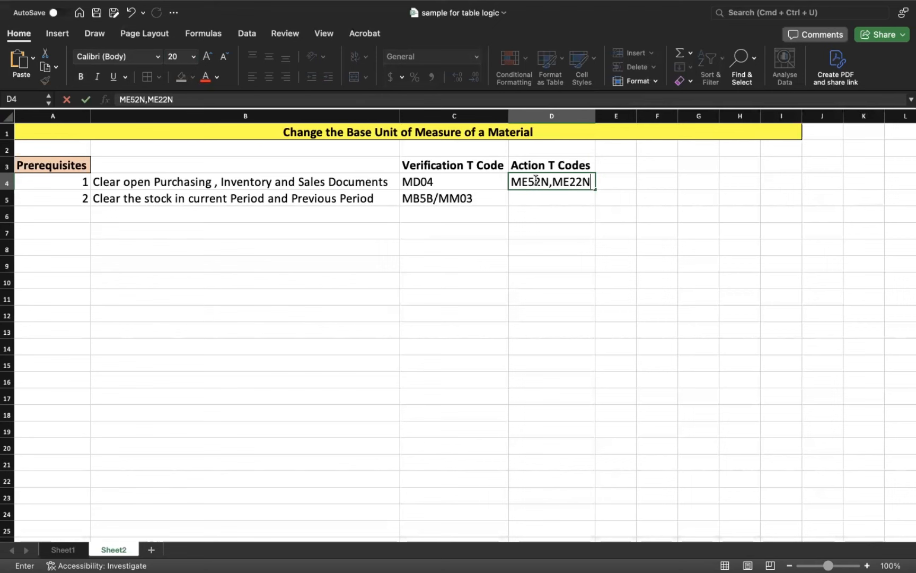
{"action": "type", "text": ",VA02,VL02N"}
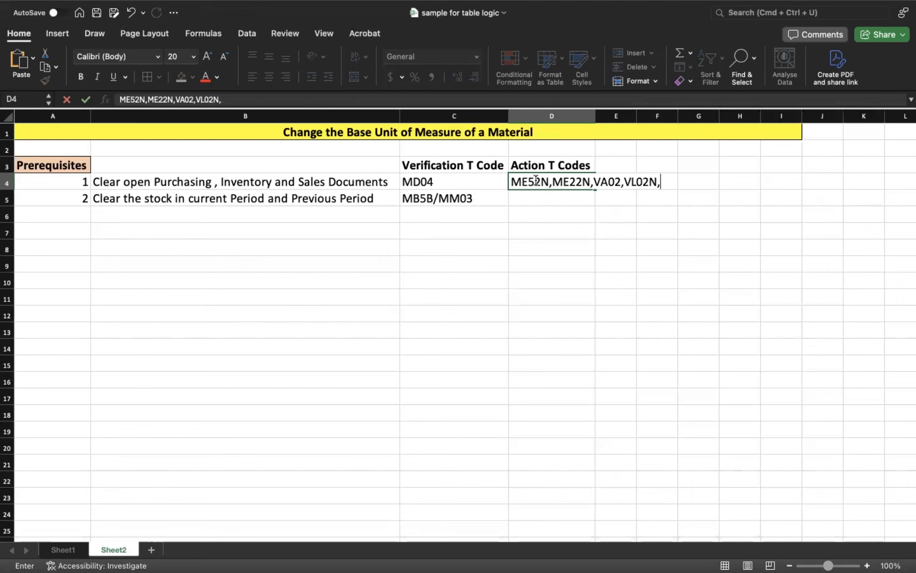
{"action": "type", "text": ",VL32N,MB33"}
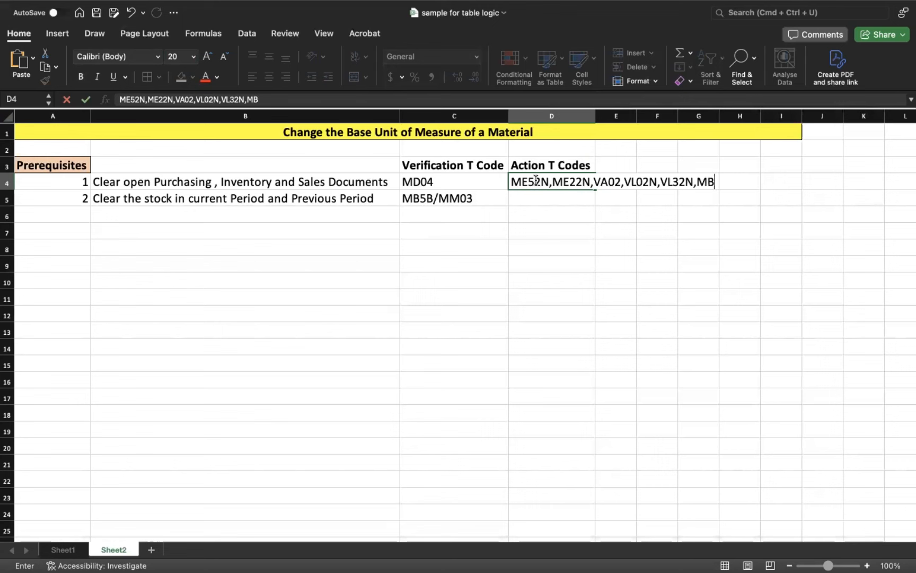
{"action": "key", "text": "BackSpace"}
{"action": "key", "text": "BackSpace"}
{"action": "type", "text": "22"}
{"action": "key", "text": "Return"}
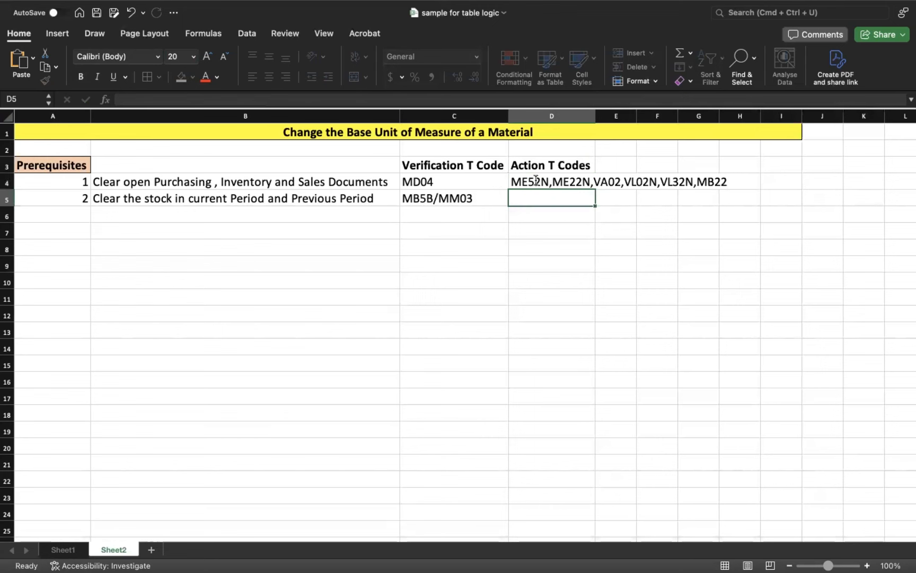
{"action": "double_click", "coordinate": [595, 116]}
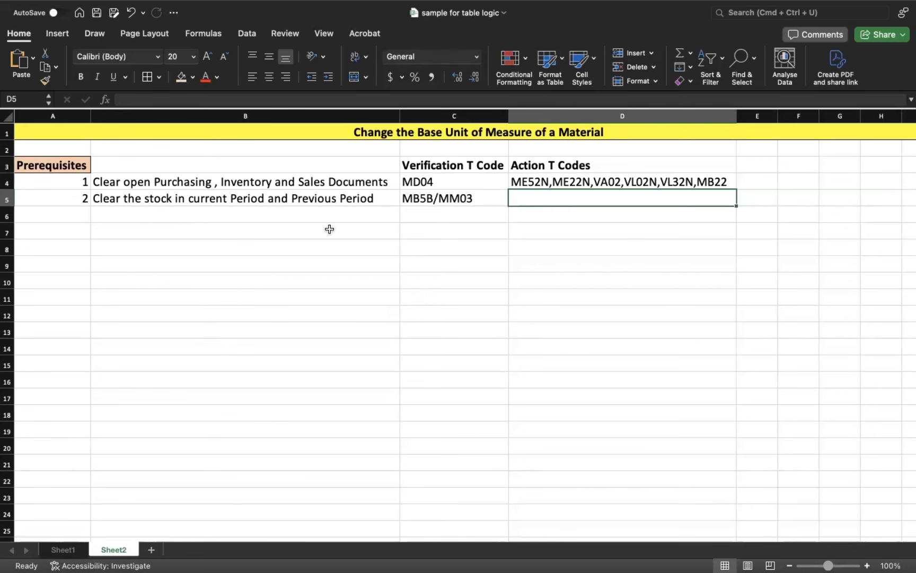
Step: Enter "MIGO_GI - 201/202" in D5 as the action code for the second prerequisite
{"action": "type", "text": "MIGO"}
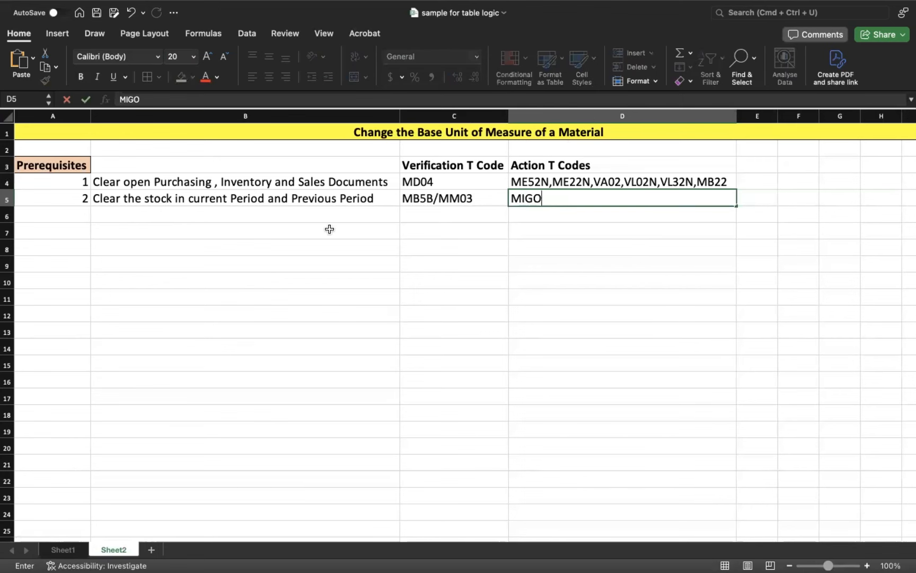
{"action": "type", "text": "_GI"}
{"action": "key", "text": "Return"}
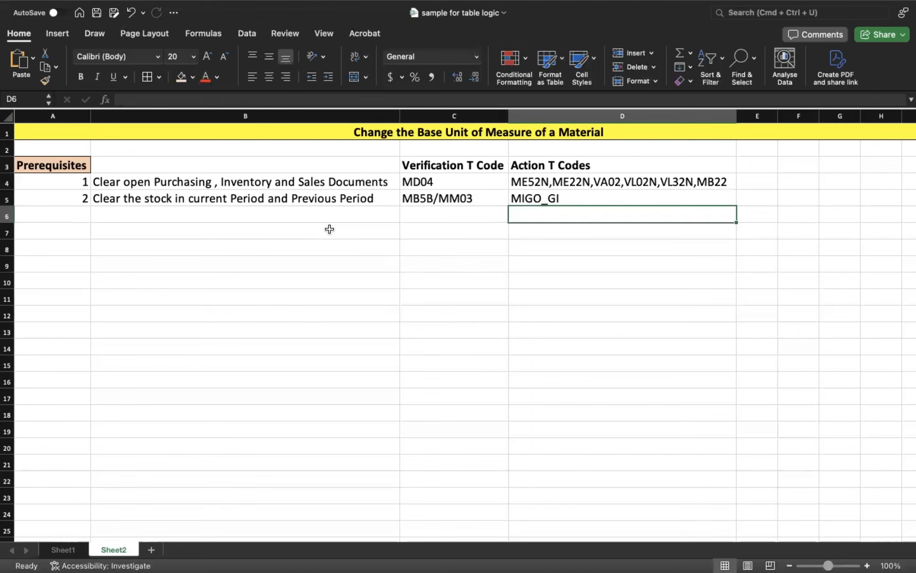
{"action": "double_click", "coordinate": [573, 197]}
{"action": "type", "text": "- "}
{"action": "type", "text": "202"}
{"action": "key", "text": "BackSpace"}
{"action": "type", "text": "1/202"}
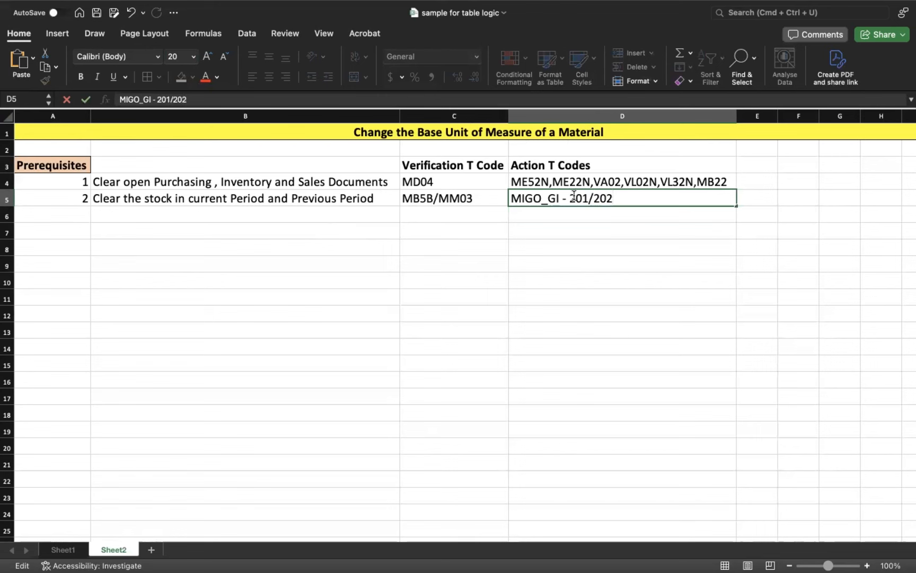
{"action": "key", "text": "BackSpace"}
{"action": "key", "text": "Return"}
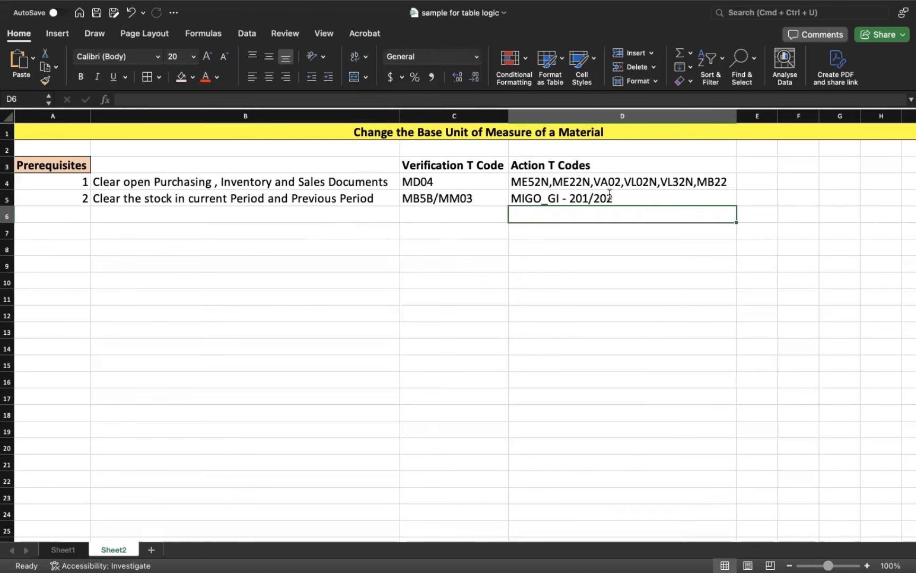
Step: Edit the action code in D5 to read "MIGO- 201/202 or 562/561"
{"action": "left_click", "coordinate": [626, 198]}
{"action": "double_click", "coordinate": [628, 198]}
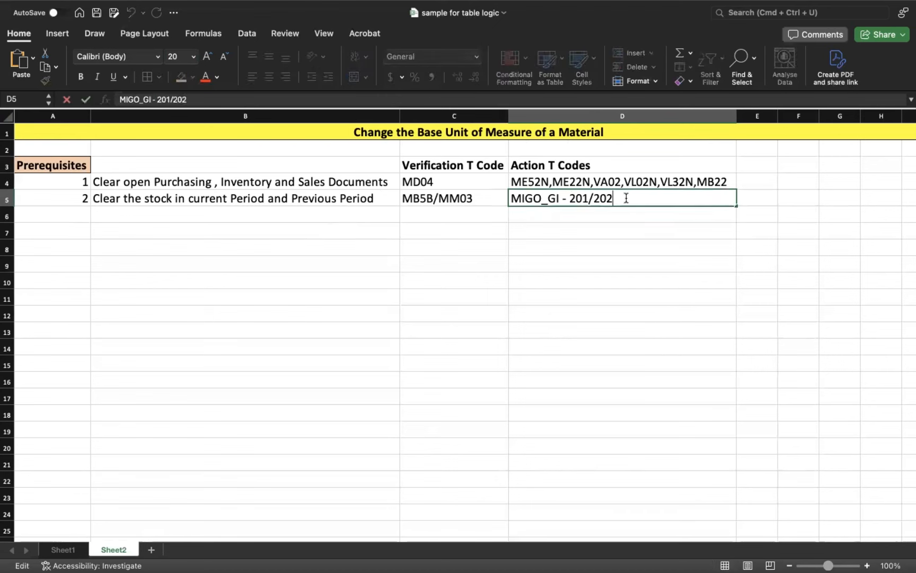
{"action": "left_click", "coordinate": [561, 198]}
{"action": "key", "text": "BackSpace"}
{"action": "key", "text": "BackSpace"}
{"action": "key", "text": "BackSpace"}
{"action": "key", "text": "BackSpace"}
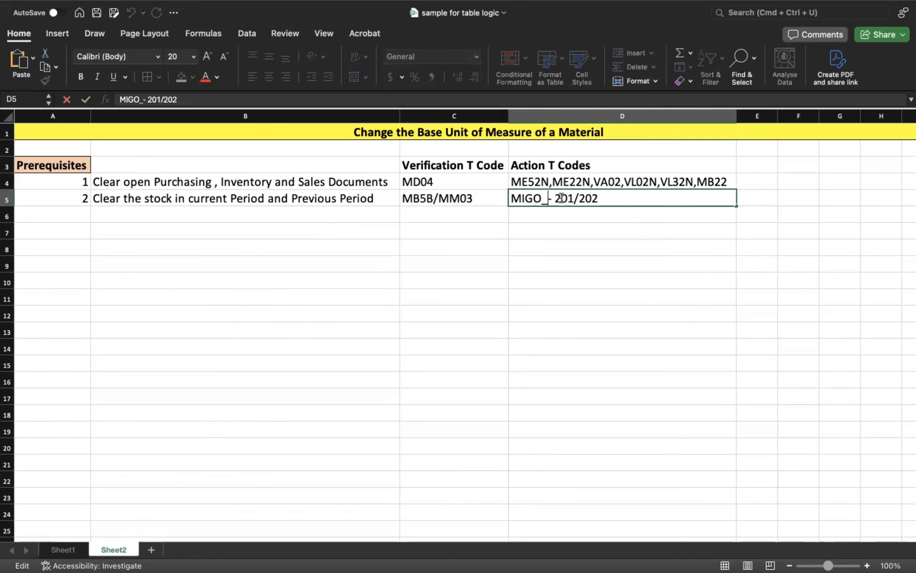
{"action": "left_click", "coordinate": [614, 199]}
{"action": "type", "text": "or "}
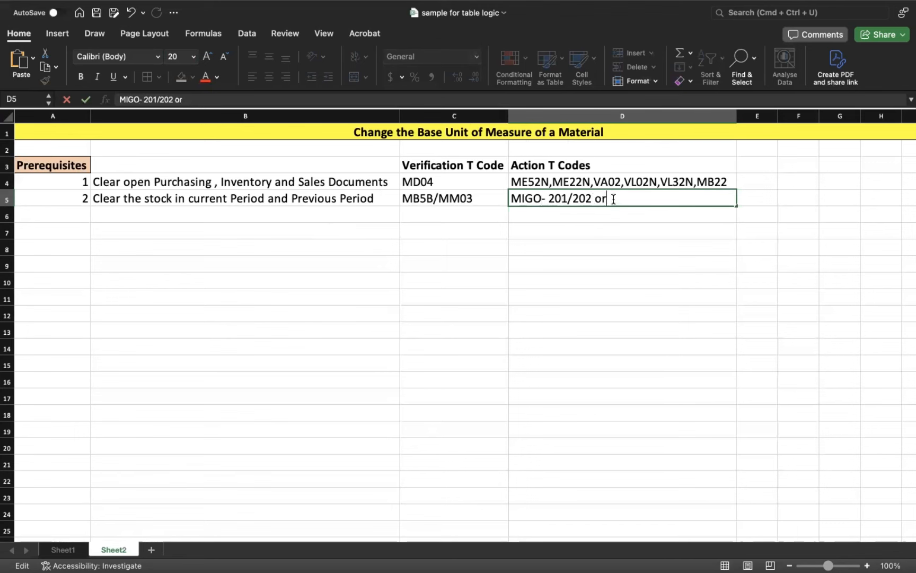
{"action": "type", "text": "562/561"}
{"action": "key", "text": "Return"}
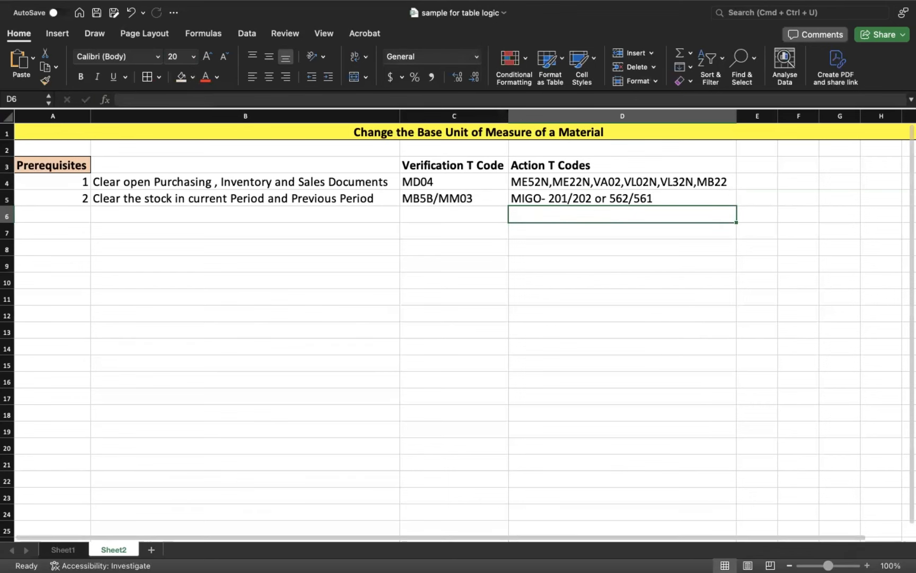
Step: Trim the second next step in B9 to "Update open Purchase Info record"
{"action": "scroll", "coordinate": [458, 324], "scroll_direction": "up", "scroll_amount": 3}
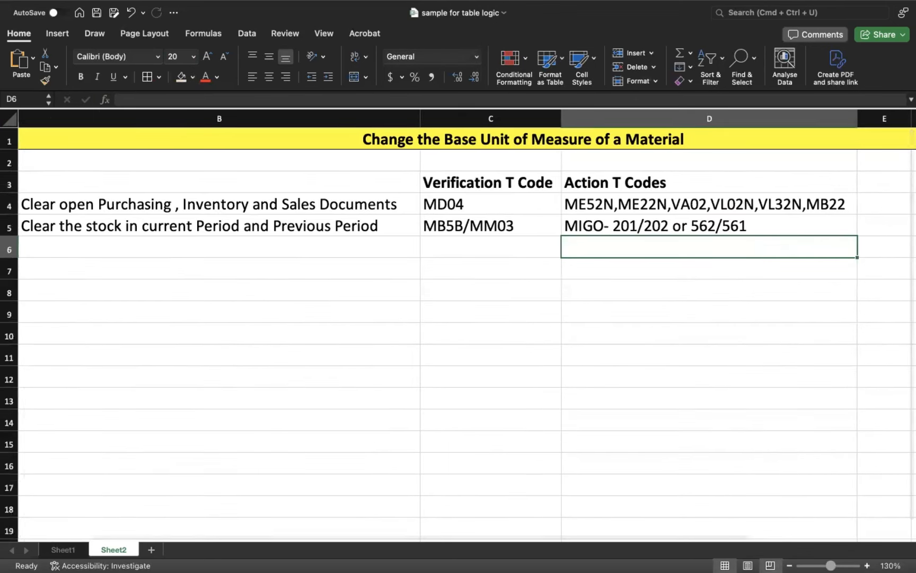
{"action": "scroll", "coordinate": [459, 325], "scroll_direction": "down", "scroll_amount": 3}
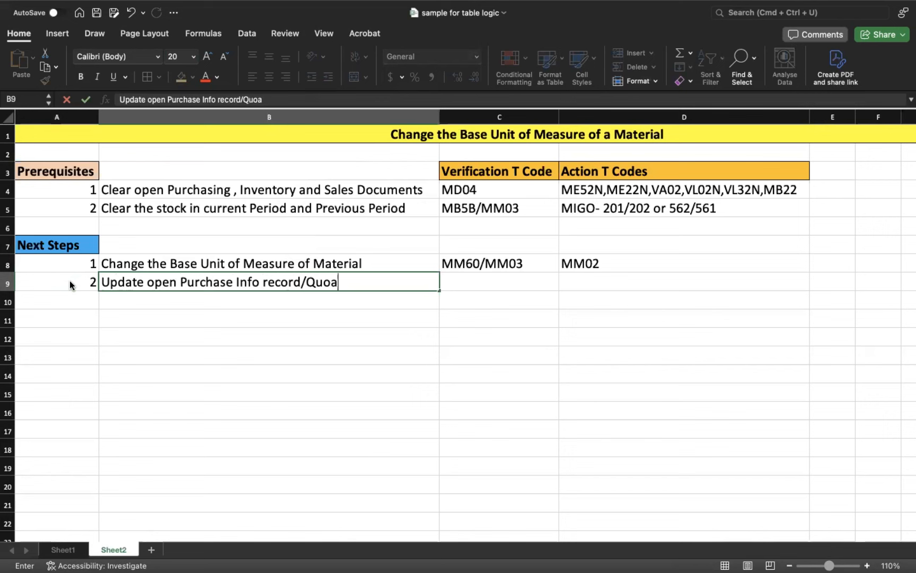
{"action": "key", "text": "BackSpace"}
{"action": "key", "text": "BackSpace"}
{"action": "key", "text": "BackSpace"}
{"action": "key", "text": "BackSpace"}
{"action": "key", "text": "BackSpace"}
{"action": "key", "text": "Tab"}
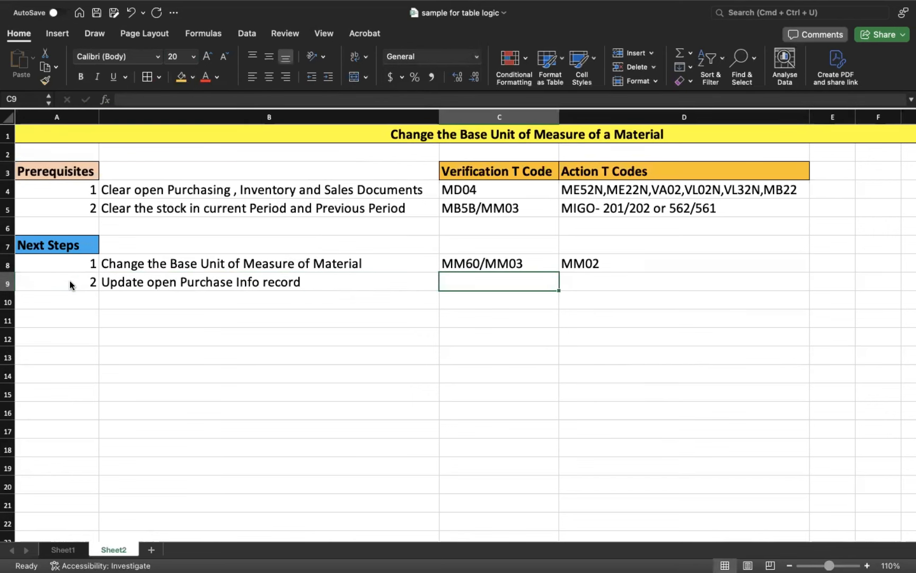
Step: Enter ME1M as the verification code in C9 and ME12 as the action code in D9
{"action": "type", "text": "ME1M"}
{"action": "key", "text": "Tab"}
{"action": "type", "text": "ME12"}
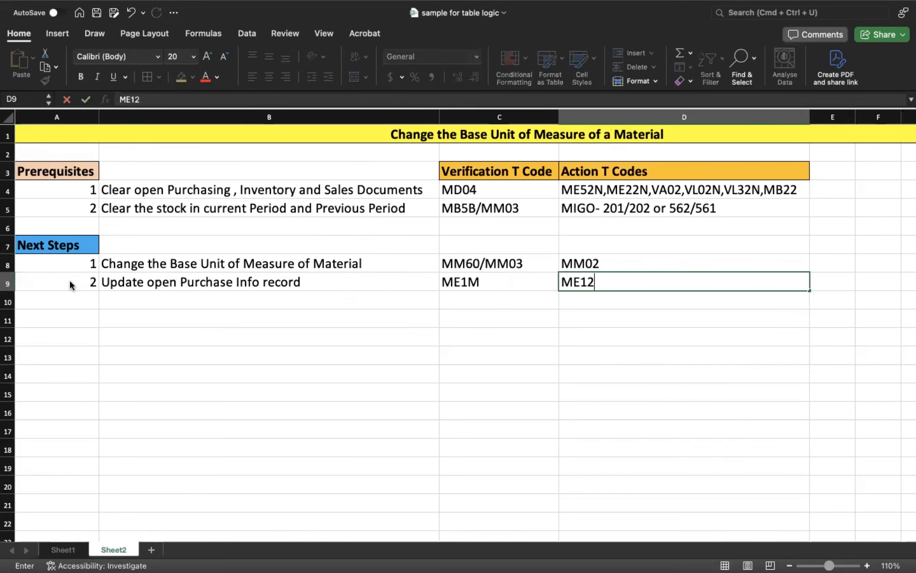
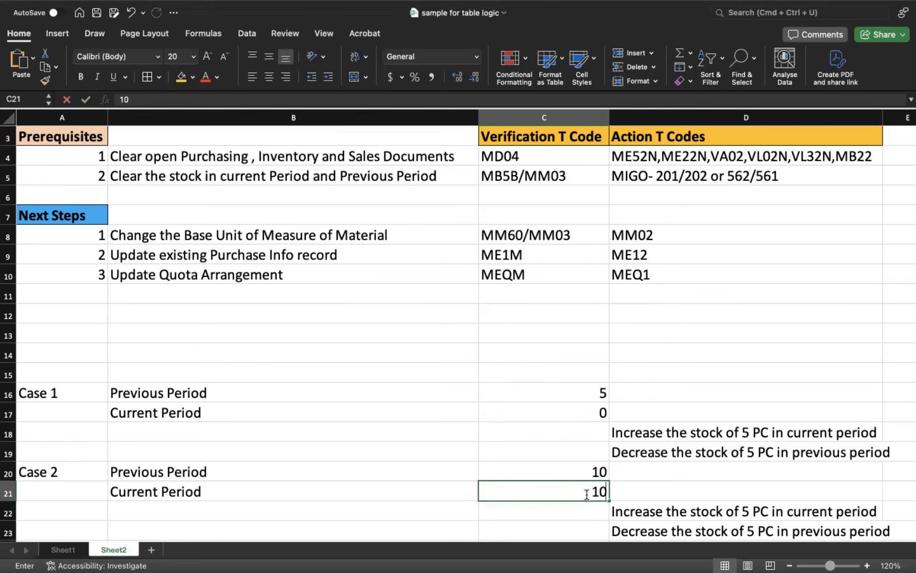
Step: Commit the value 10 in C21 and clear the "Increase the stock" text from D22 under Case 2
{"action": "key", "text": "Down"}
{"action": "key", "text": "Down"}
{"action": "key", "text": "Down"}
{"action": "key", "text": "Down"}
{"action": "key", "text": "Down"}
{"action": "key", "text": "Down"}
{"action": "key", "text": "Down"}
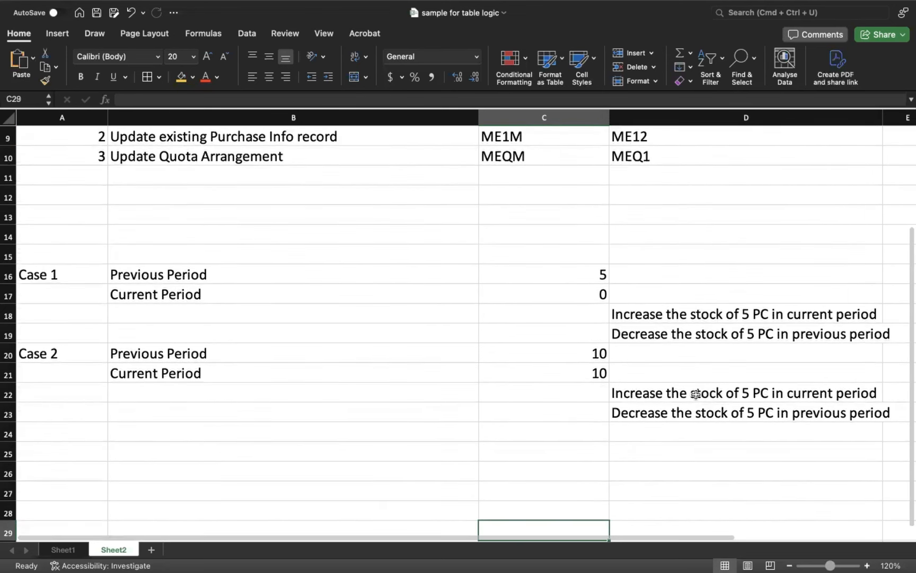
{"action": "left_click", "coordinate": [658, 395]}
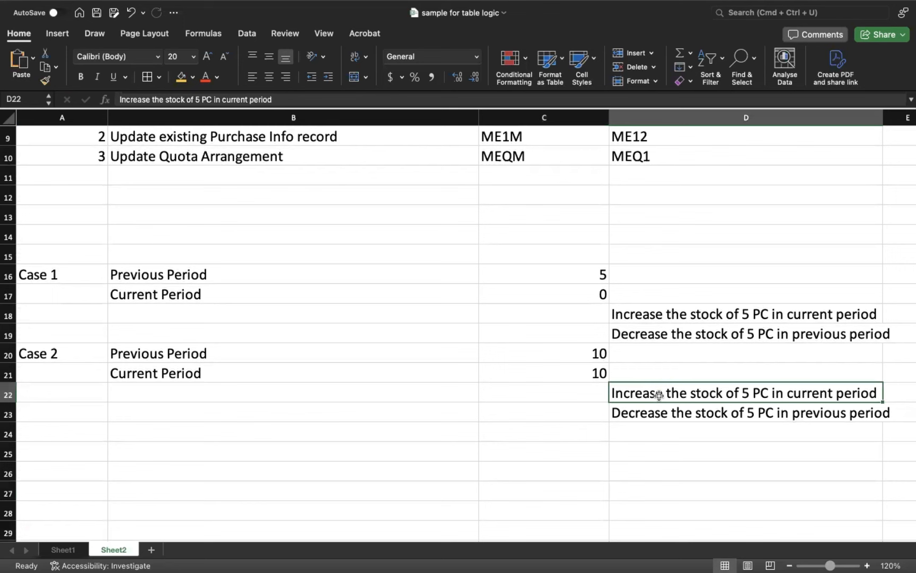
{"action": "key", "text": "Delete"}
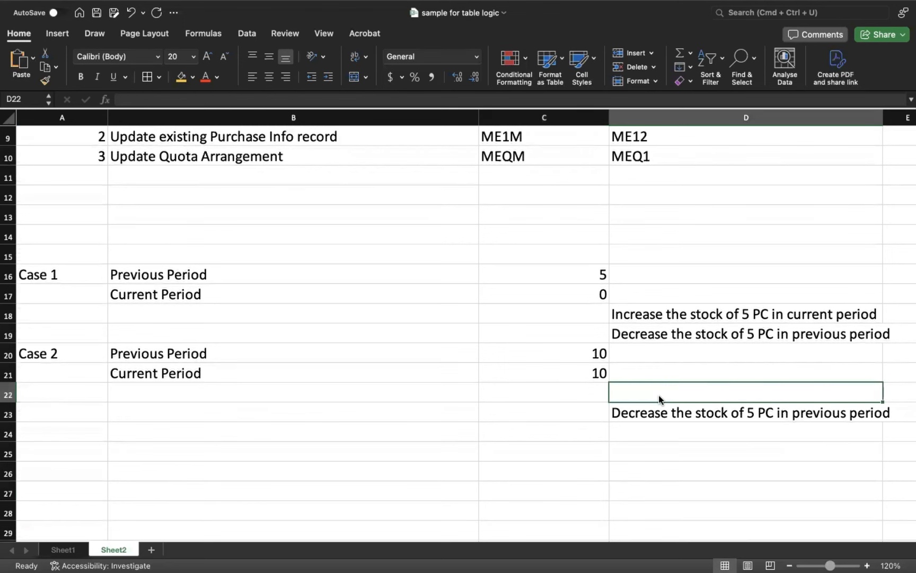
Step: Change the stock quantity in the D23 text to 10 PC and fit column D to its contents
{"action": "left_click", "coordinate": [634, 413]}
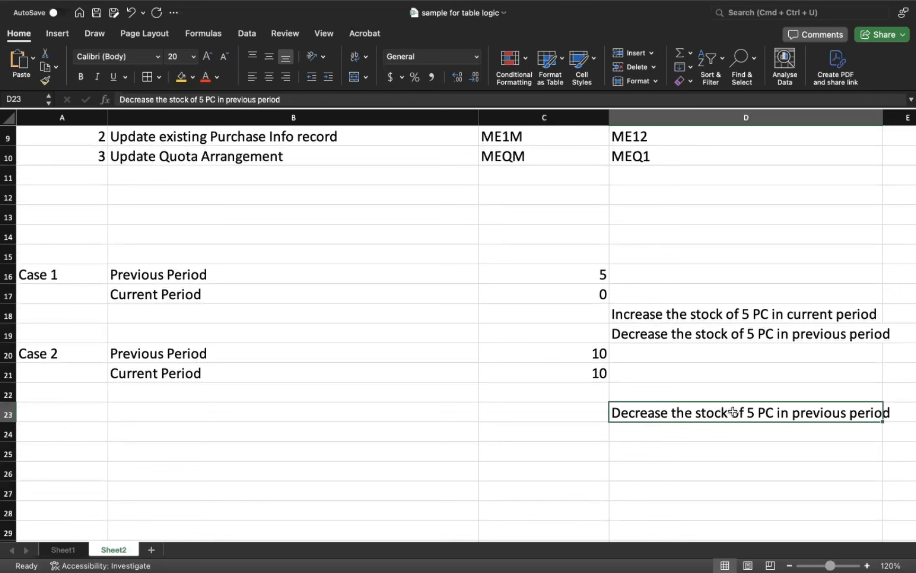
{"action": "double_click", "coordinate": [752, 412]}
{"action": "key", "text": "BackSpace"}
{"action": "type", "text": "10"}
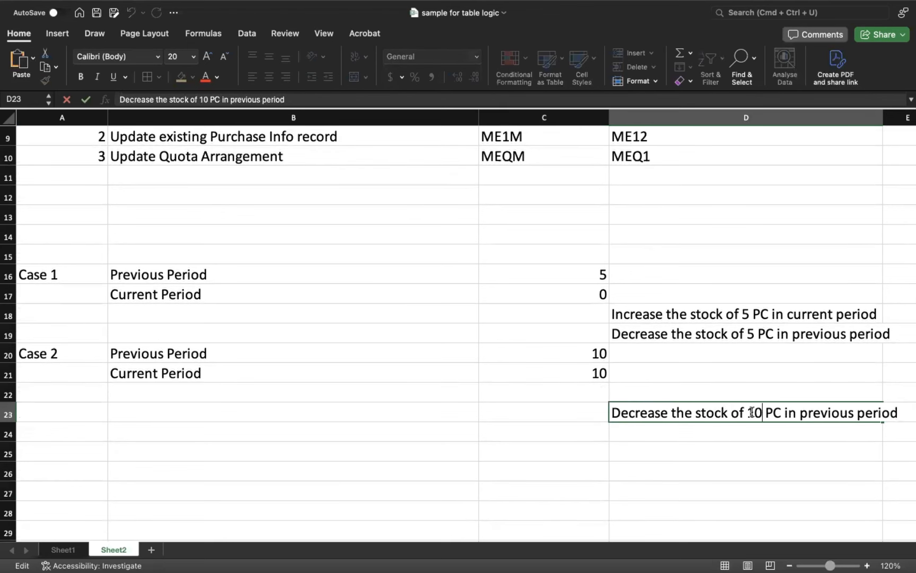
{"action": "left_click", "coordinate": [734, 447]}
{"action": "double_click", "coordinate": [883, 118]}
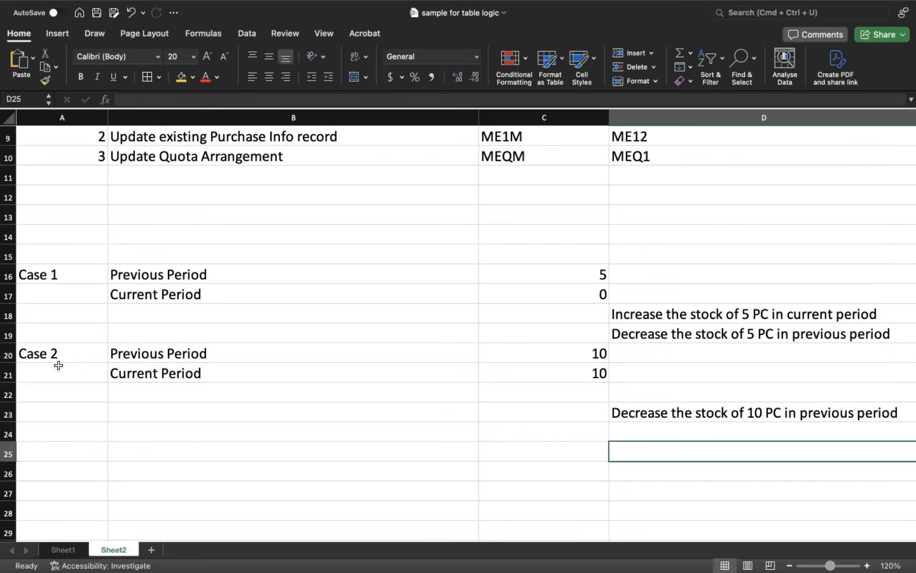
Step: Copy the Case 2 block A20:D23 and paste it directly below, starting at A24
{"action": "left_click_drag", "start_coordinate": [55, 357], "coordinate": [690, 417]}
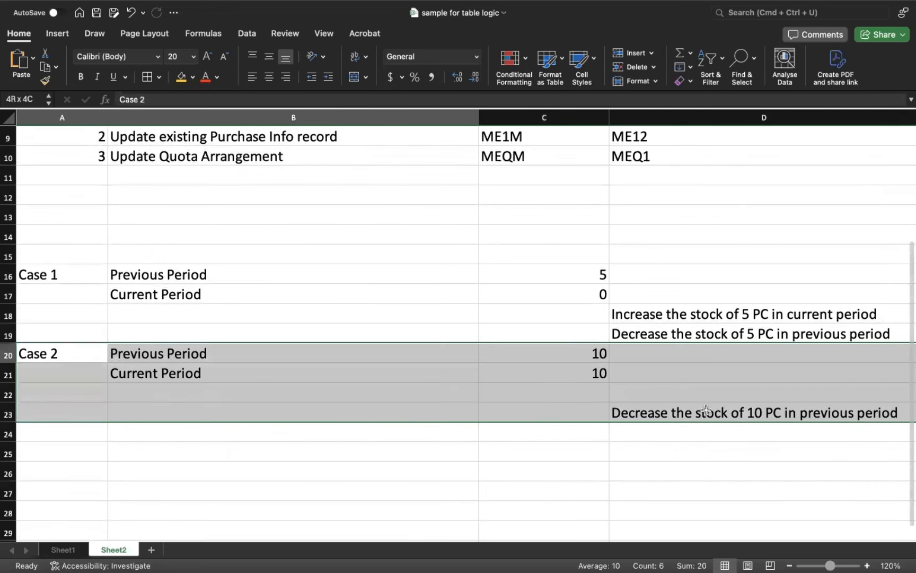
{"action": "key", "text": "super+c"}
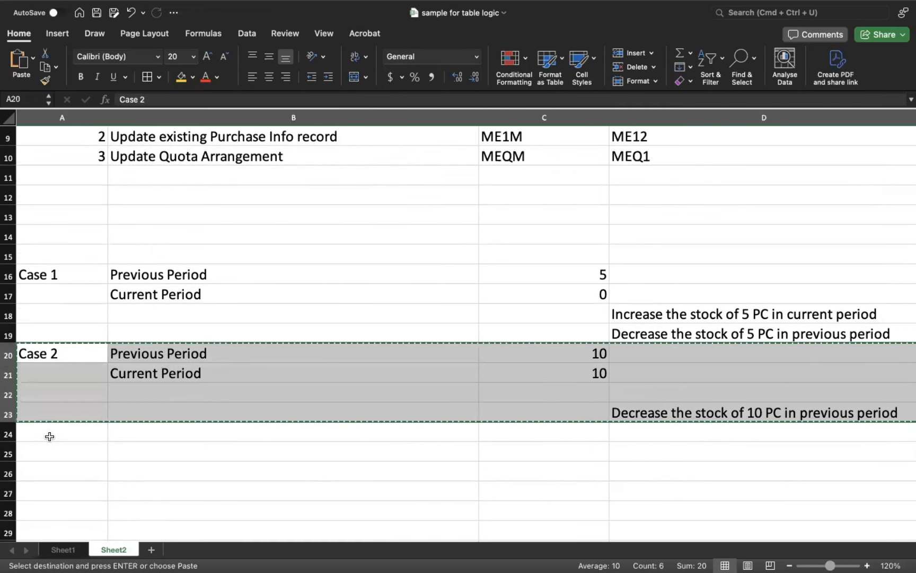
{"action": "left_click", "coordinate": [48, 436]}
{"action": "key", "text": "super+v"}
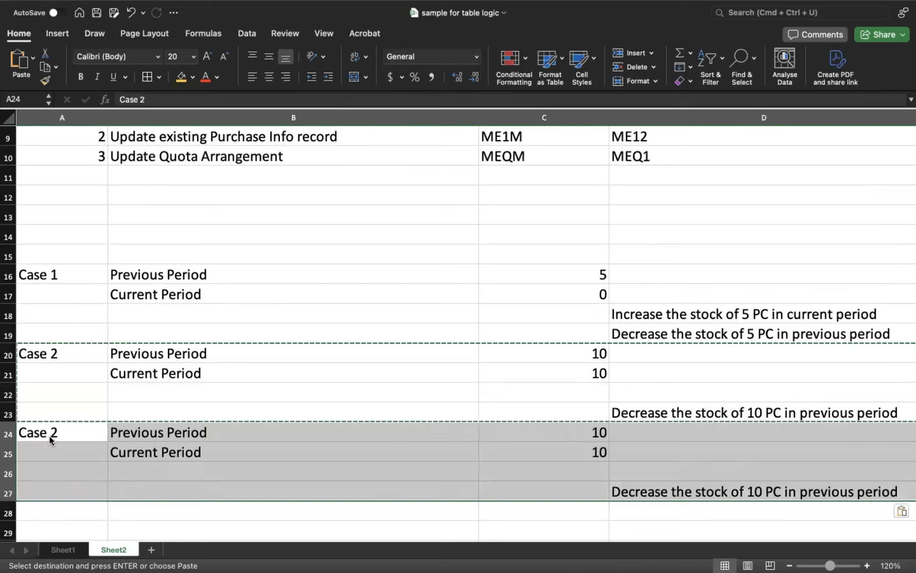
Step: In the copied case block, enter 10 as the previous period stock in C24 and 5 as the current period stock in C25
{"action": "left_click", "coordinate": [169, 434]}
{"action": "left_click", "coordinate": [579, 434]}
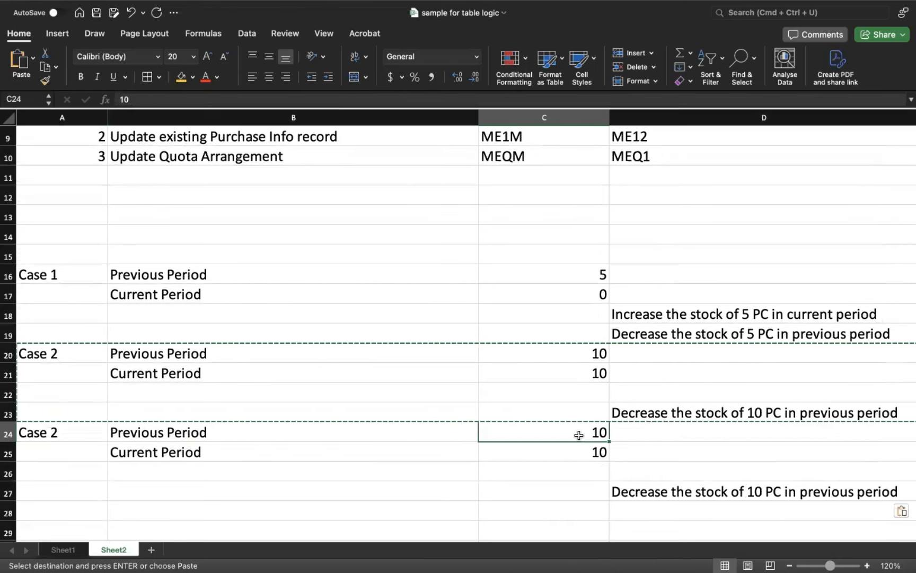
{"action": "type", "text": "15"}
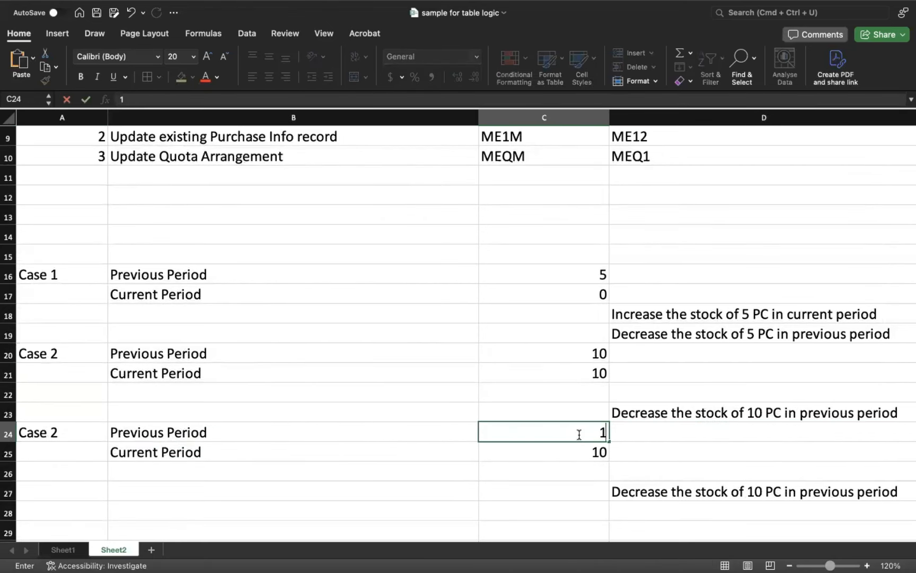
{"action": "key", "text": "BackSpace"}
{"action": "key", "text": "BackSpace"}
{"action": "type", "text": "10"}
{"action": "key", "text": "Return"}
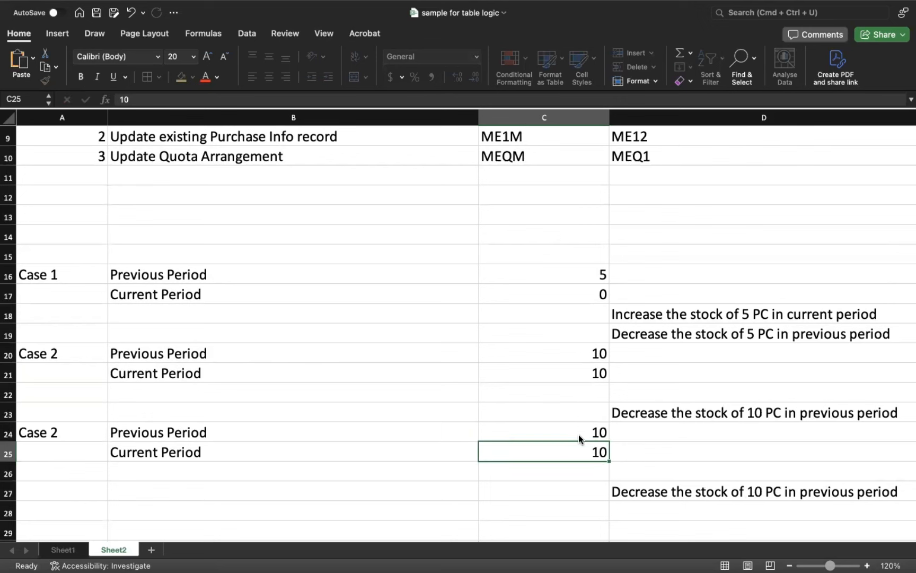
{"action": "type", "text": "5"}
{"action": "key", "text": "Return"}
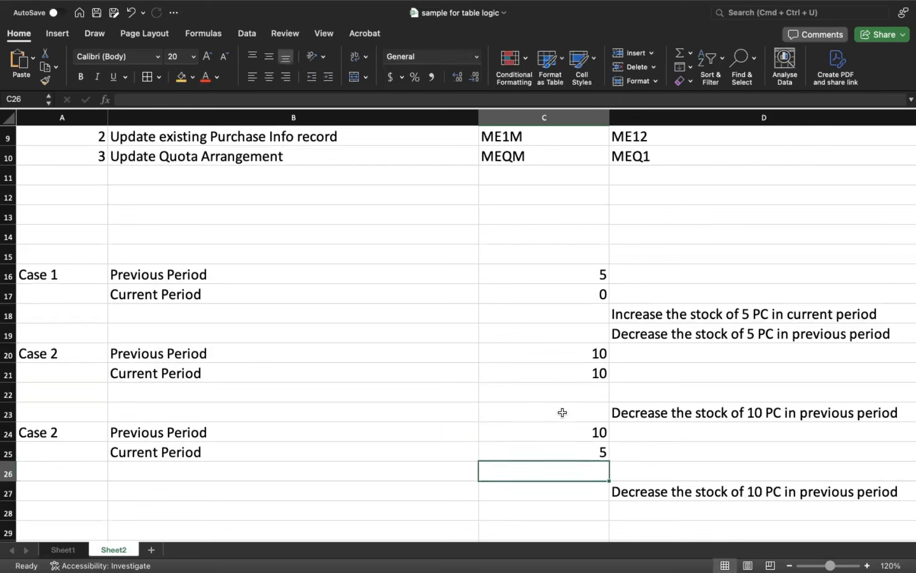
Step: Copy the "Increase the stock of 5 PC in current period" text from D18 into D26
{"action": "left_click", "coordinate": [588, 449]}
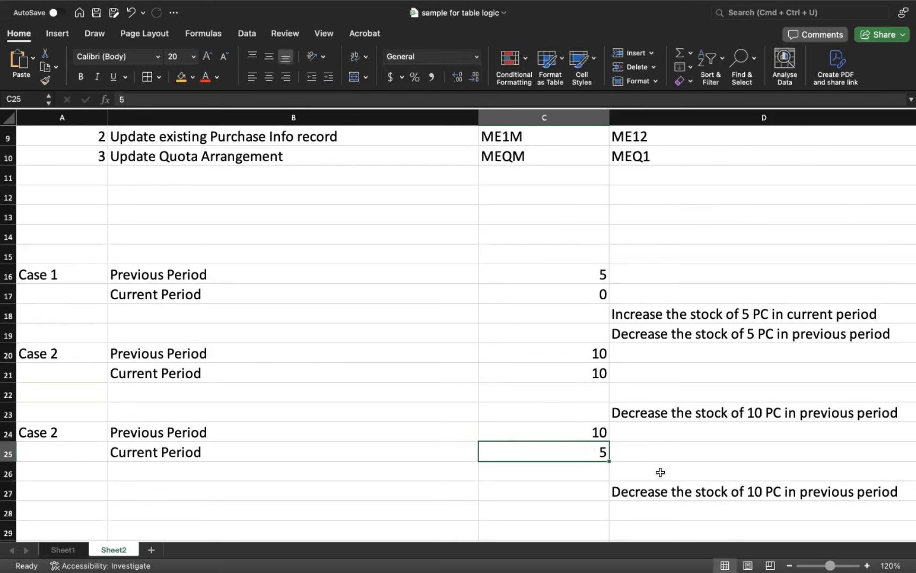
{"action": "left_click", "coordinate": [581, 435]}
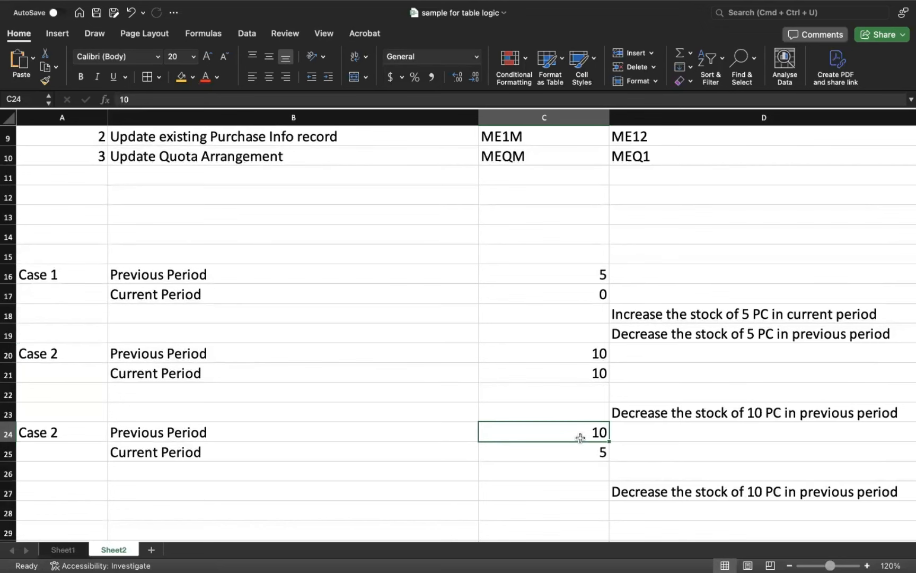
{"action": "left_click", "coordinate": [716, 313]}
{"action": "key", "text": "super+c"}
{"action": "scroll", "coordinate": [716, 313], "scroll_direction": "right", "scroll_amount": 10}
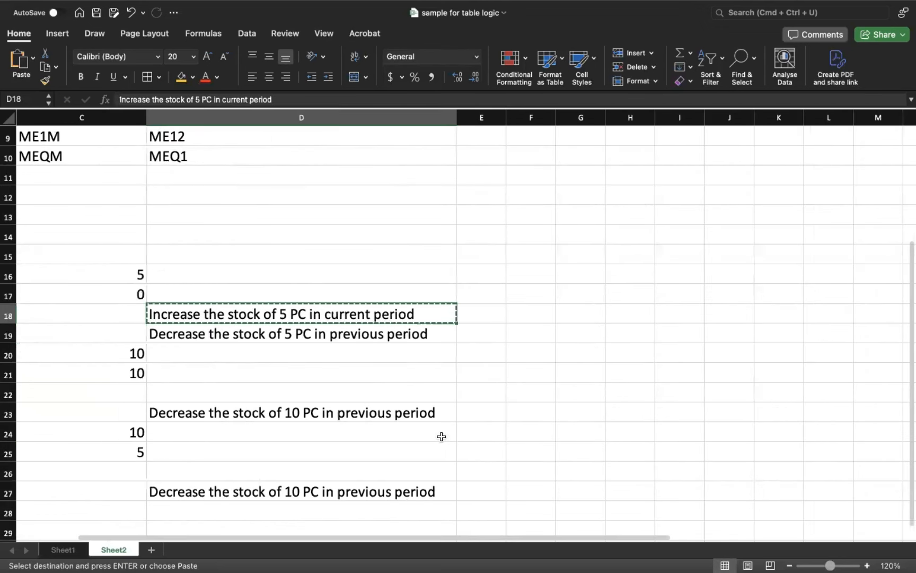
{"action": "left_click", "coordinate": [368, 468]}
{"action": "key", "text": "super+v"}
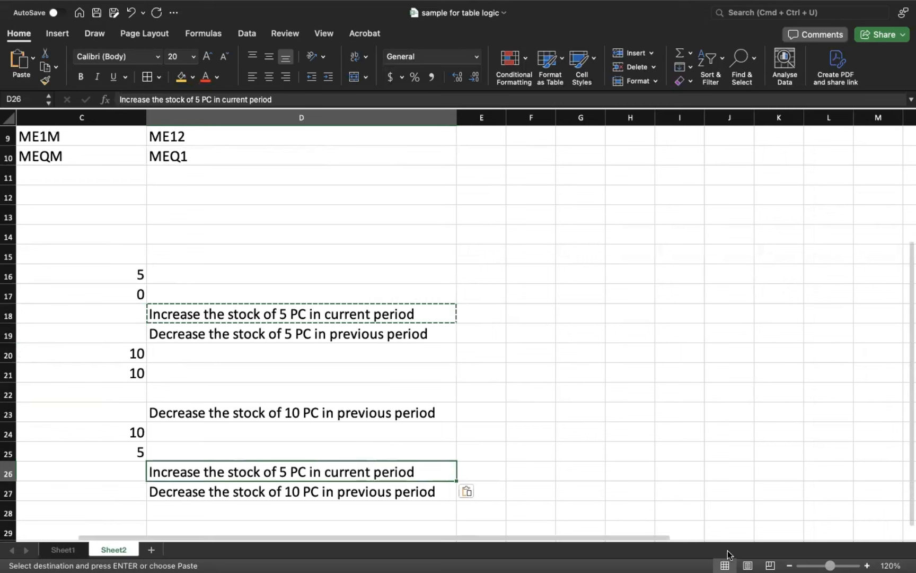
Step: Narrow column B so that columns A to D all fit on screen
{"action": "scroll", "coordinate": [581, 544], "scroll_direction": "left", "scroll_amount": 10}
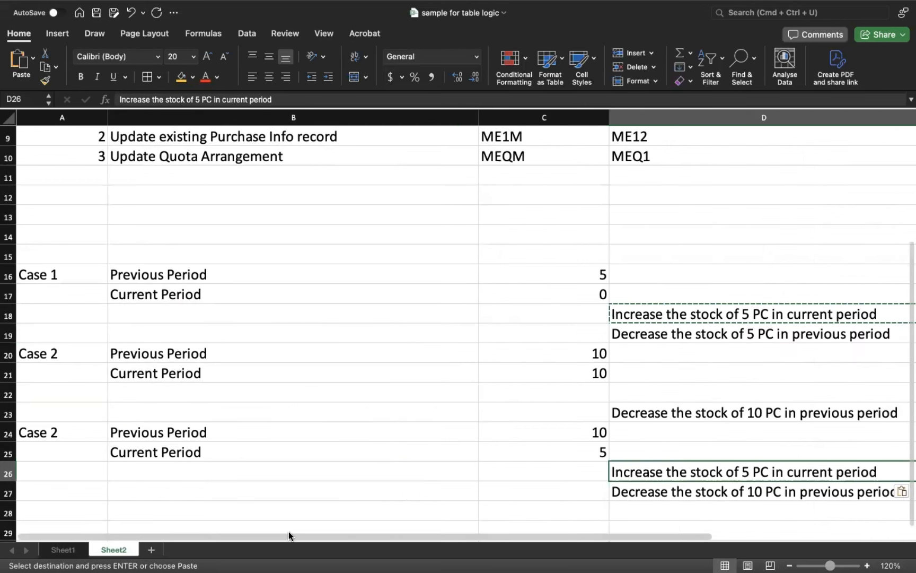
{"action": "left_click", "coordinate": [608, 114]}
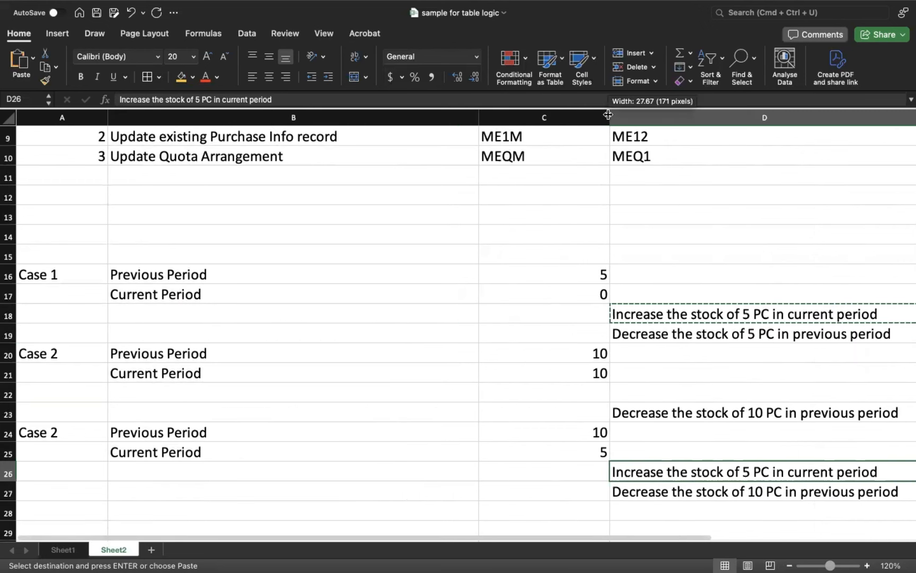
{"action": "left_click_drag", "start_coordinate": [478, 113], "coordinate": [408, 114]}
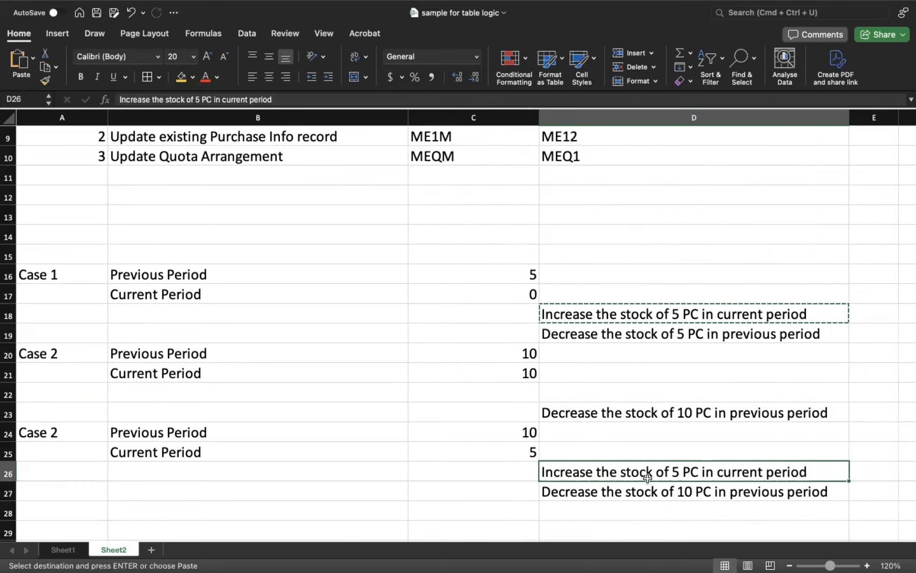
{"action": "left_click", "coordinate": [573, 494]}
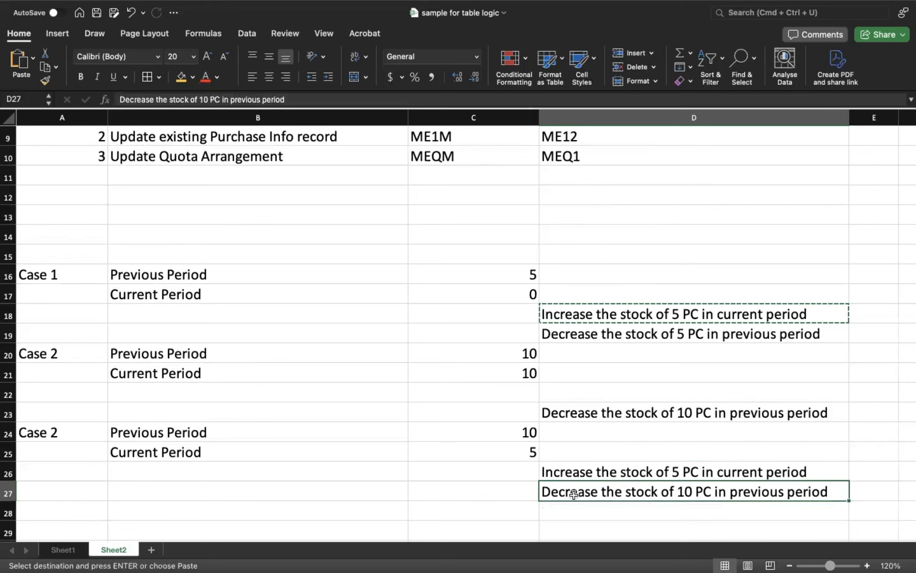
{"action": "left_click", "coordinate": [523, 434]}
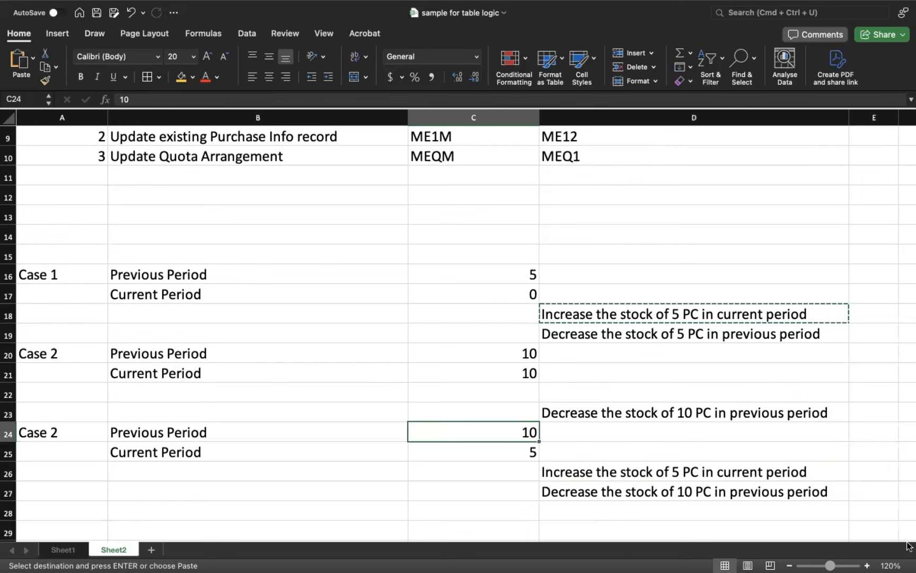
Step: Delete four of the empty rows between the Update Quota Arrangement row and Case 1
{"action": "scroll", "coordinate": [146, 393], "scroll_direction": "down", "scroll_amount": 1}
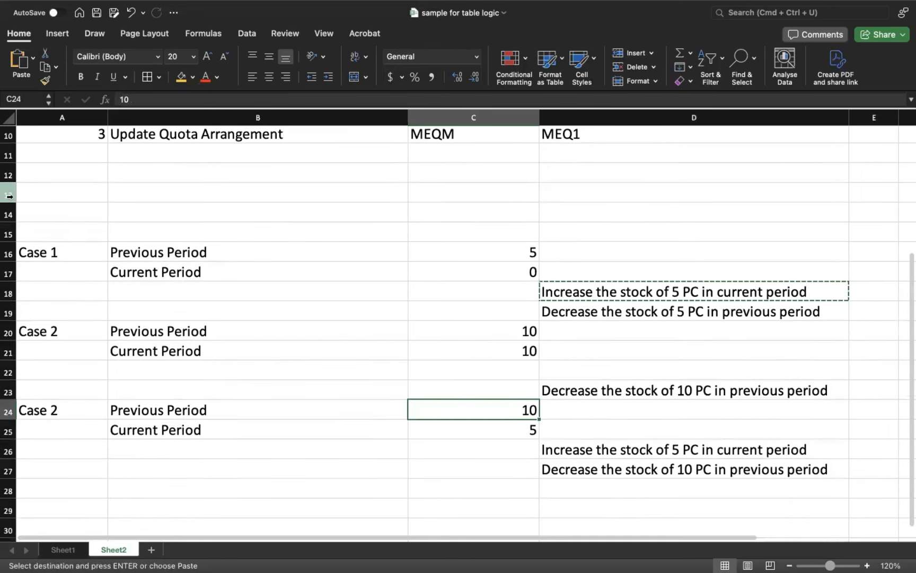
{"action": "left_click_drag", "start_coordinate": [9, 175], "coordinate": [16, 196]}
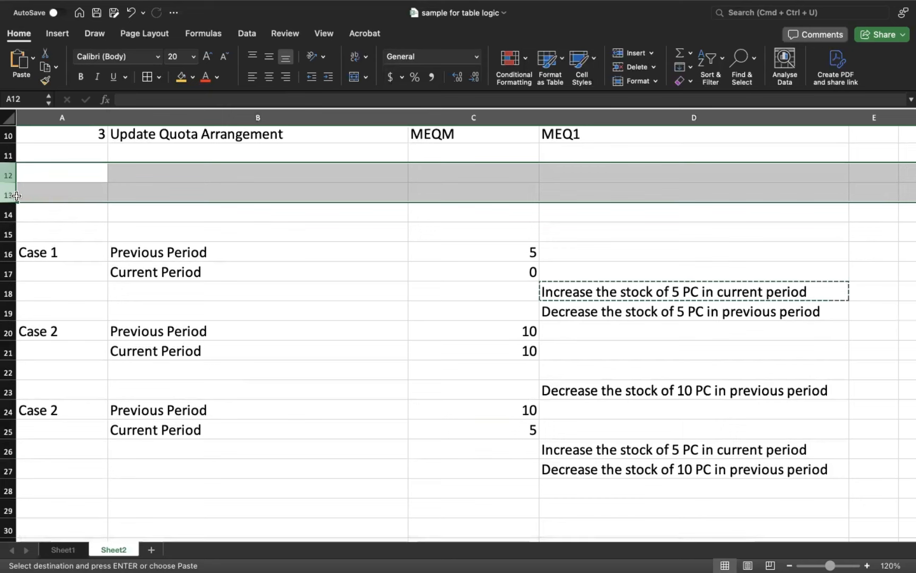
{"action": "key", "text": "super+minus"}
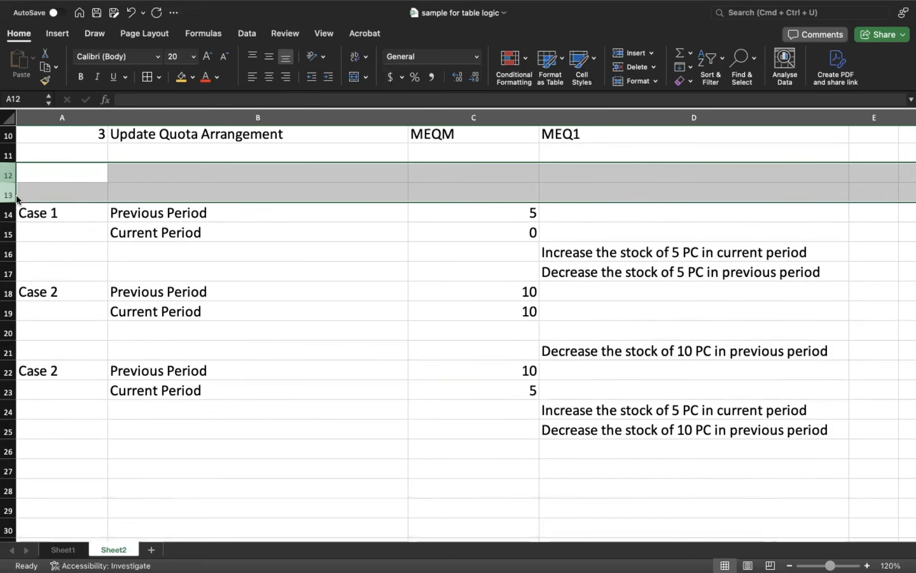
{"action": "key", "text": "super+minus"}
{"action": "left_click", "coordinate": [76, 238]}
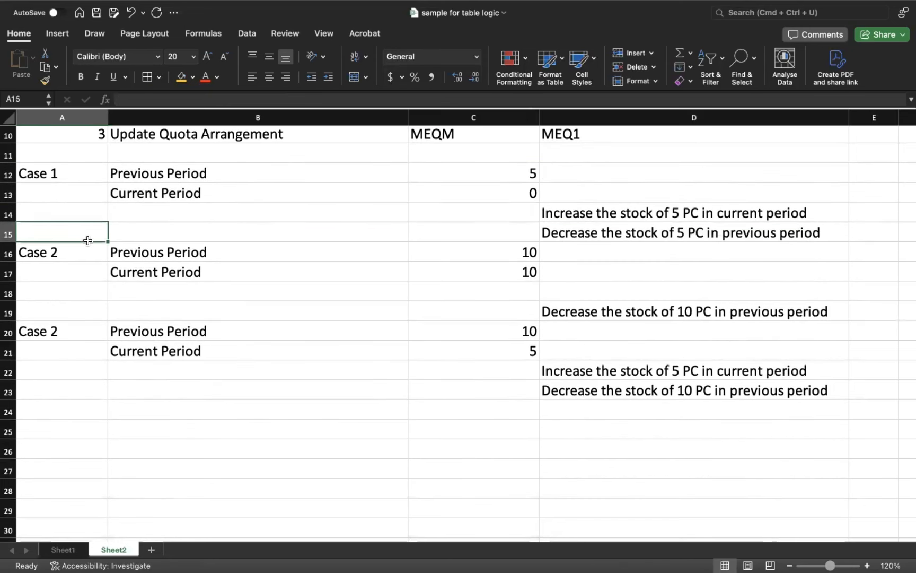
Step: Change the label in A20 to Case 3 and make the case labels in A12:A20 bold
{"action": "left_click_drag", "start_coordinate": [55, 181], "coordinate": [46, 328]}
{"action": "left_click", "coordinate": [63, 329]}
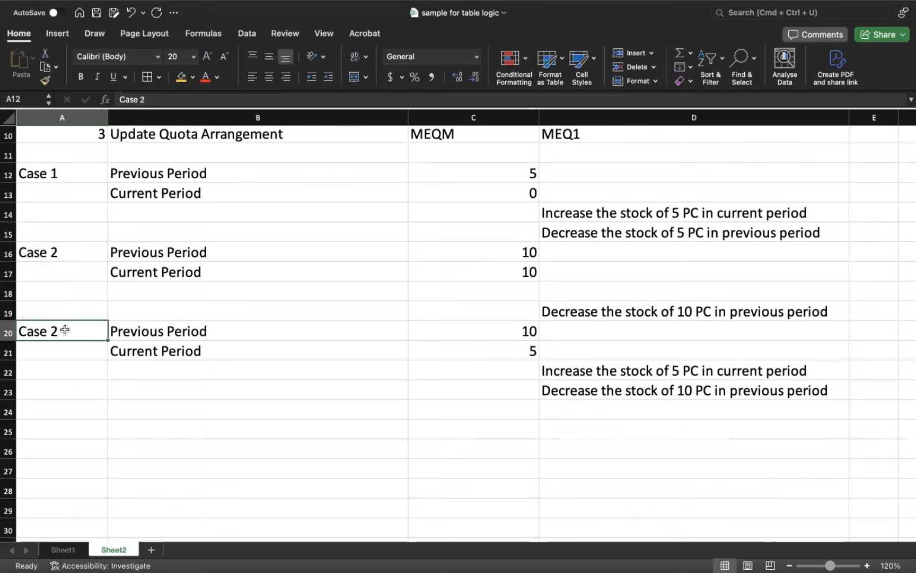
{"action": "double_click", "coordinate": [66, 330]}
{"action": "key", "text": "BackSpace"}
{"action": "type", "text": "3"}
{"action": "key", "text": "Return"}
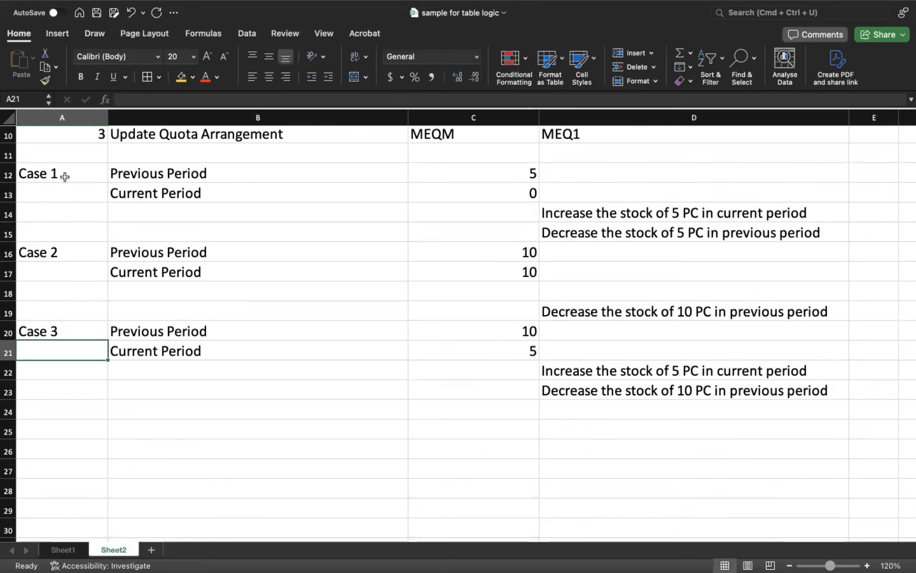
{"action": "left_click_drag", "start_coordinate": [64, 177], "coordinate": [50, 328]}
{"action": "key", "text": "super+b"}
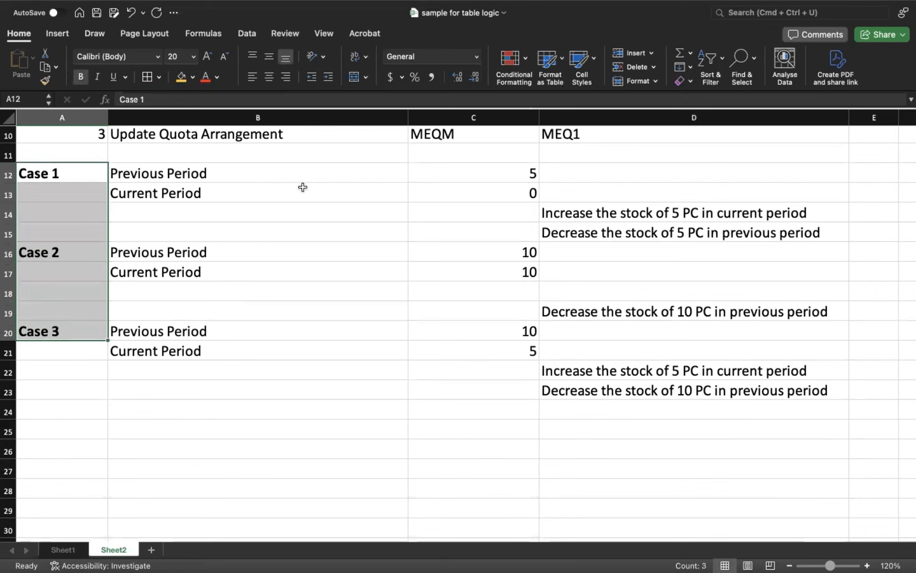
{"action": "left_click", "coordinate": [194, 171]}
{"action": "left_click", "coordinate": [474, 177]}
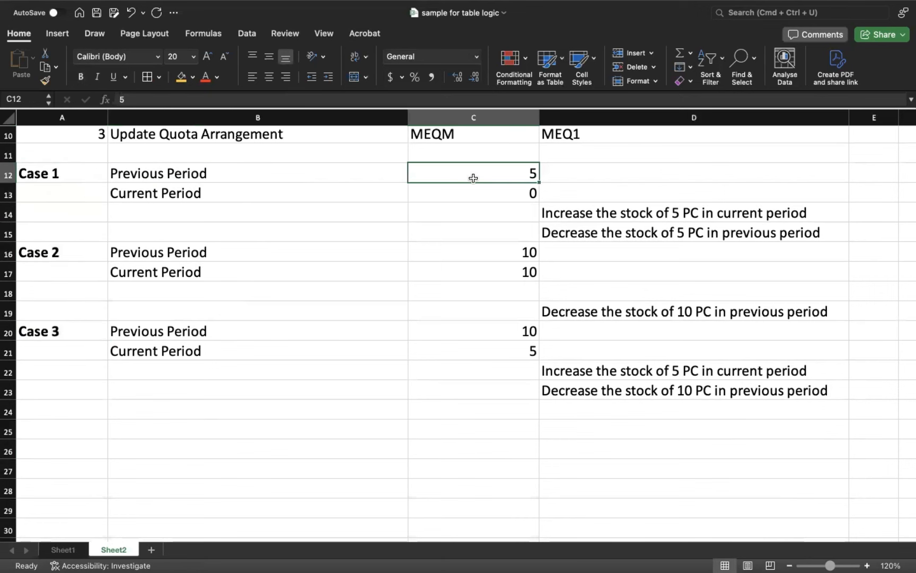
{"action": "left_click", "coordinate": [491, 188]}
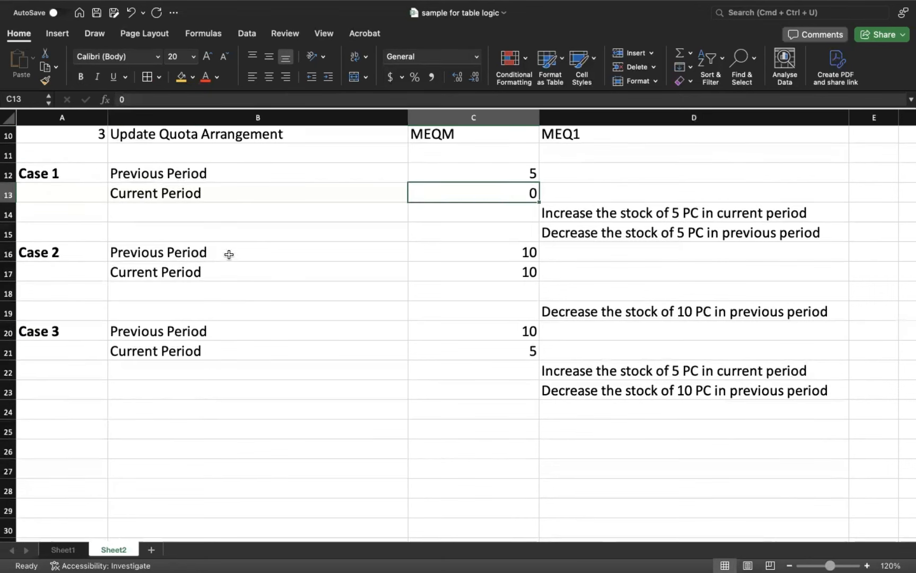
{"action": "left_click", "coordinate": [485, 254]}
{"action": "left_click", "coordinate": [493, 269]}
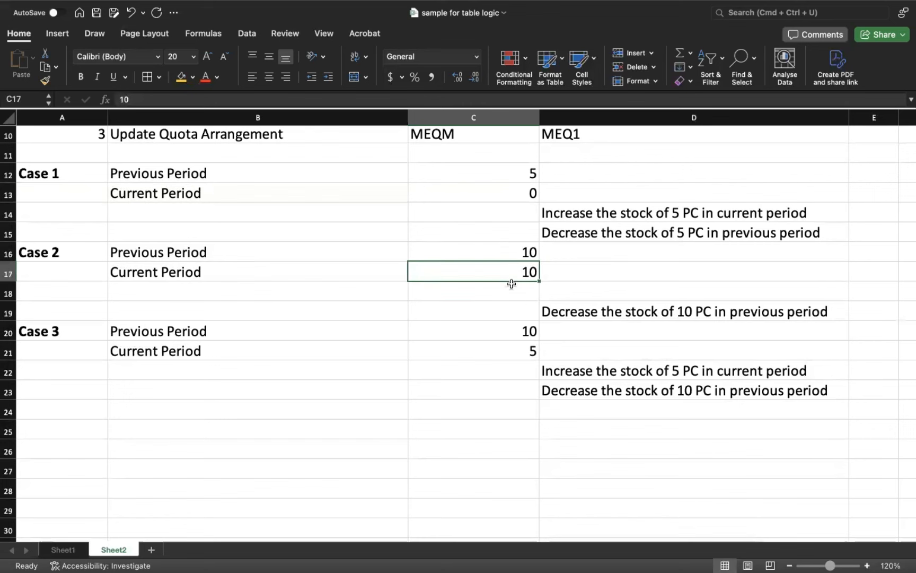
Step: Label the two Case 1 stock actions by entering Step 1 in C14 and Step 2 in C15
{"action": "left_click", "coordinate": [489, 206]}
{"action": "type", "text": "Ste p"}
{"action": "key", "text": "BackSpace"}
{"action": "key", "text": "BackSpace"}
{"action": "type", "text": "te p"}
{"action": "key", "text": "BackSpace"}
{"action": "key", "text": "BackSpace"}
{"action": "type", "text": "p"}
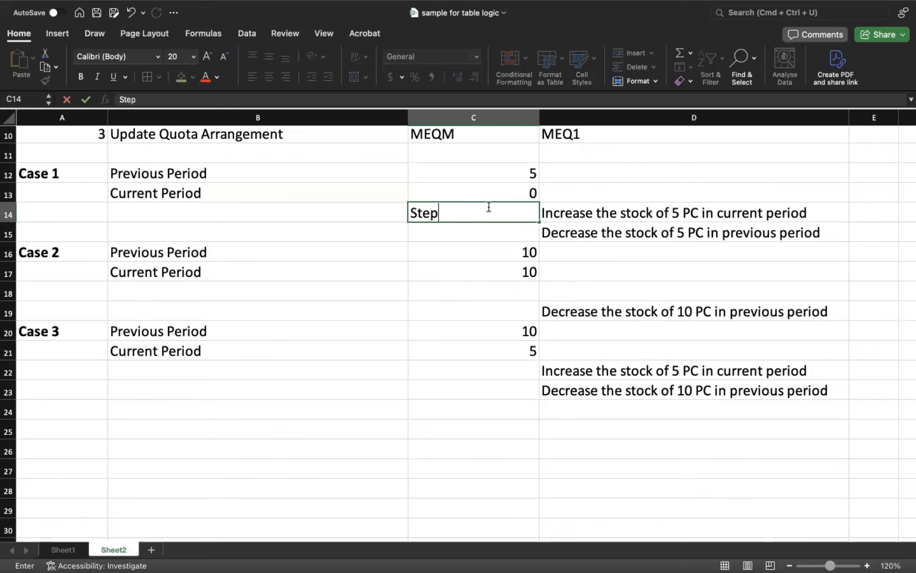
{"action": "type", "text": " 1"}
{"action": "key", "text": "Return"}
{"action": "type", "text": "Step 2"}
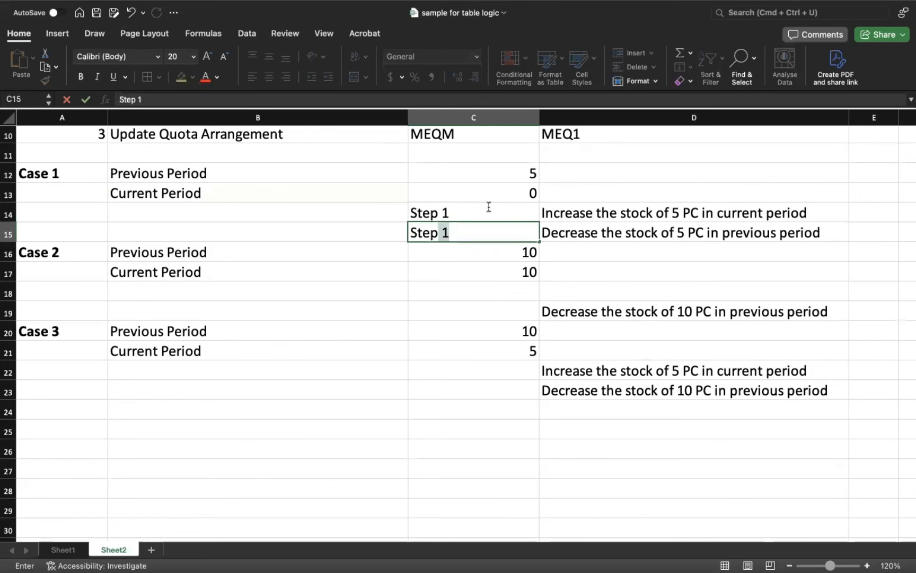
{"action": "key", "text": "Return"}
Step: Label the Case 2 stock decrease by entering Step 1 in C19
{"action": "key", "text": "Return"}
{"action": "key", "text": "Return"}
{"action": "key", "text": "Return"}
{"action": "type", "text": "Step 1"}
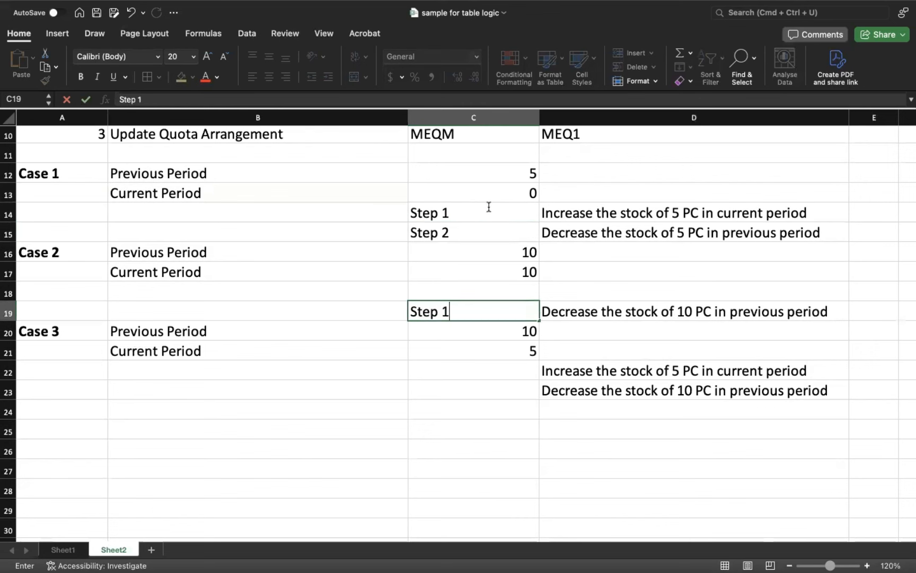
{"action": "key", "text": "Return"}
Step: Label the two Case 3 stock actions with Step 1 in C22 and Step 2 in C23
{"action": "key", "text": "Return"}
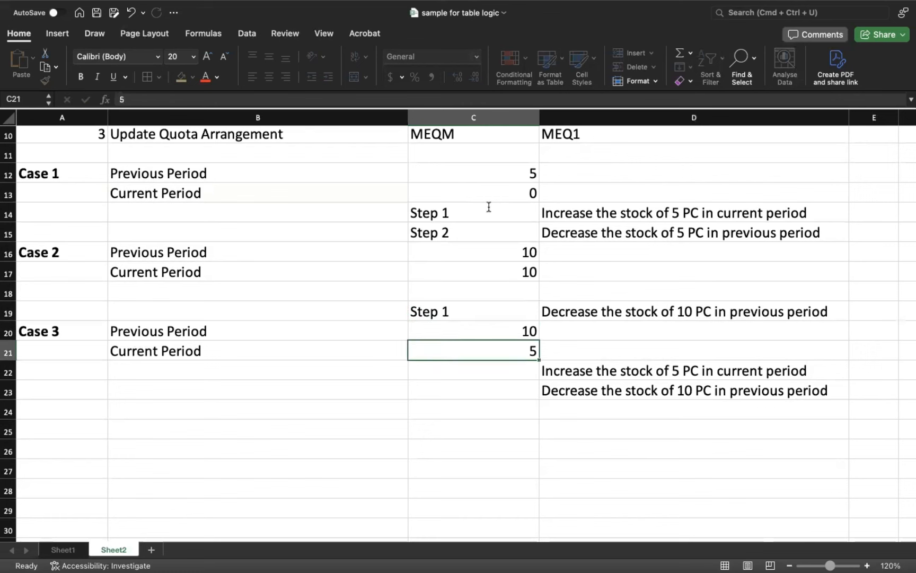
{"action": "key", "text": "Return"}
{"action": "type", "text": "Step 2"}
{"action": "key", "text": "Return"}
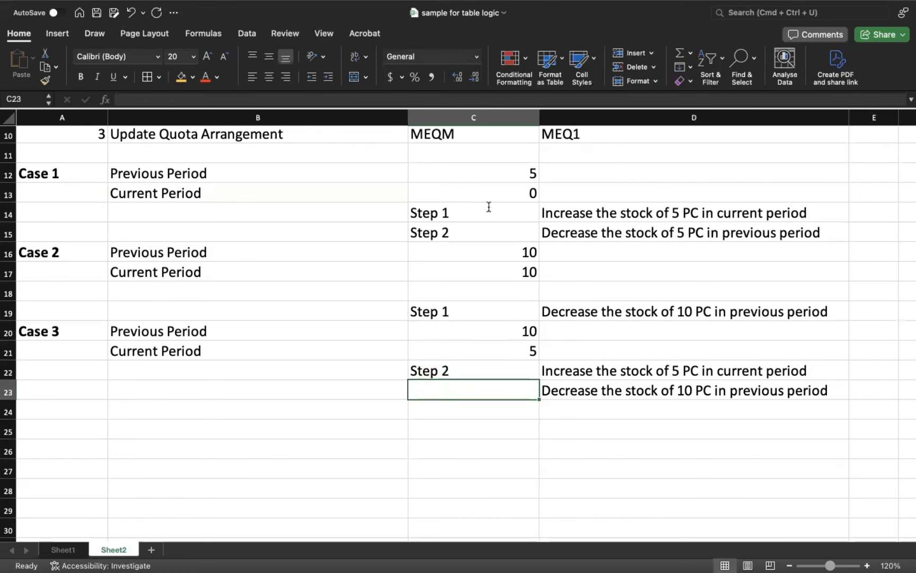
{"action": "key", "text": "ctrl+d"}
{"action": "key", "text": "Return"}
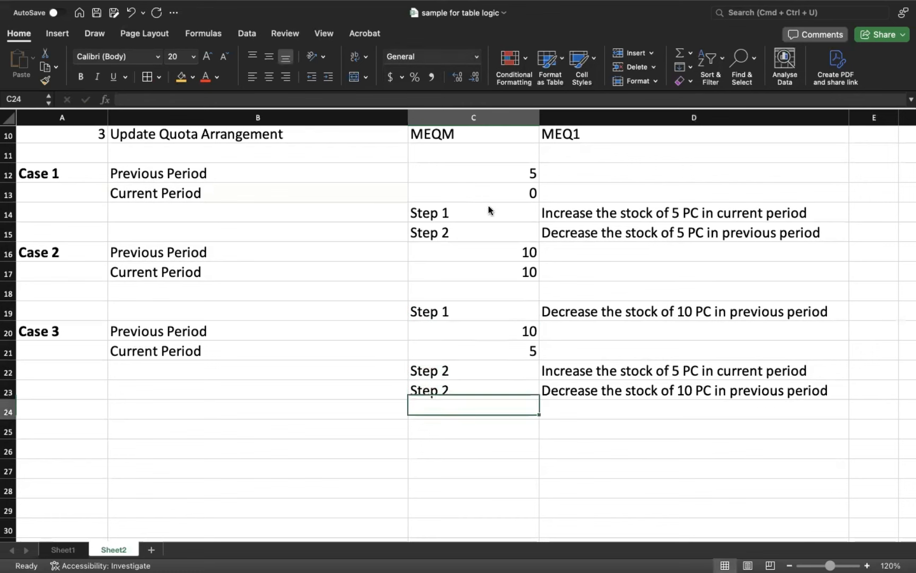
{"action": "key", "text": "Up"}
{"action": "key", "text": "Up"}
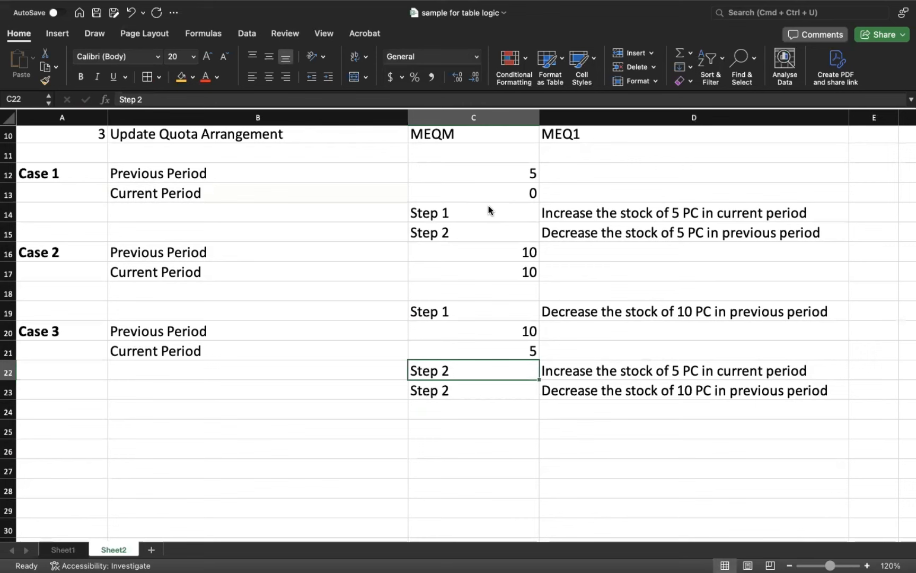
{"action": "double_click", "coordinate": [465, 361]}
{"action": "key", "text": "BackSpace"}
{"action": "type", "text": "1"}
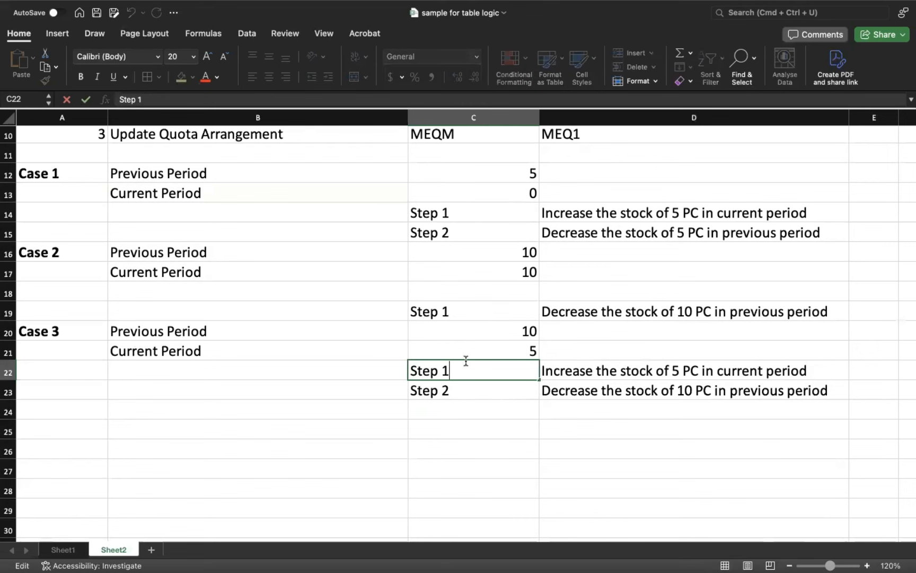
{"action": "key", "text": "Return"}
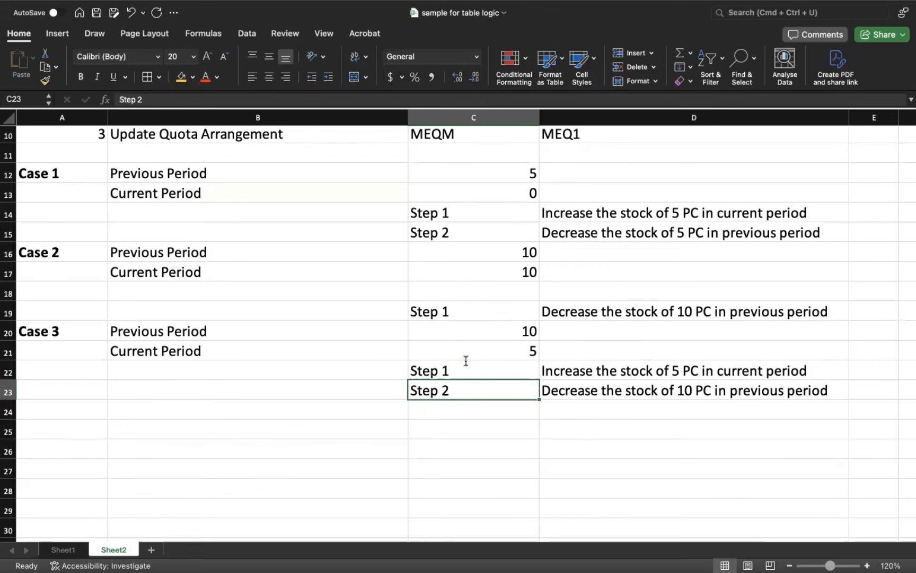
Step: Switch to SAP and open the Accounting 1 view of material 459 for plant NS12
{"action": "key", "text": "super+Tab"}
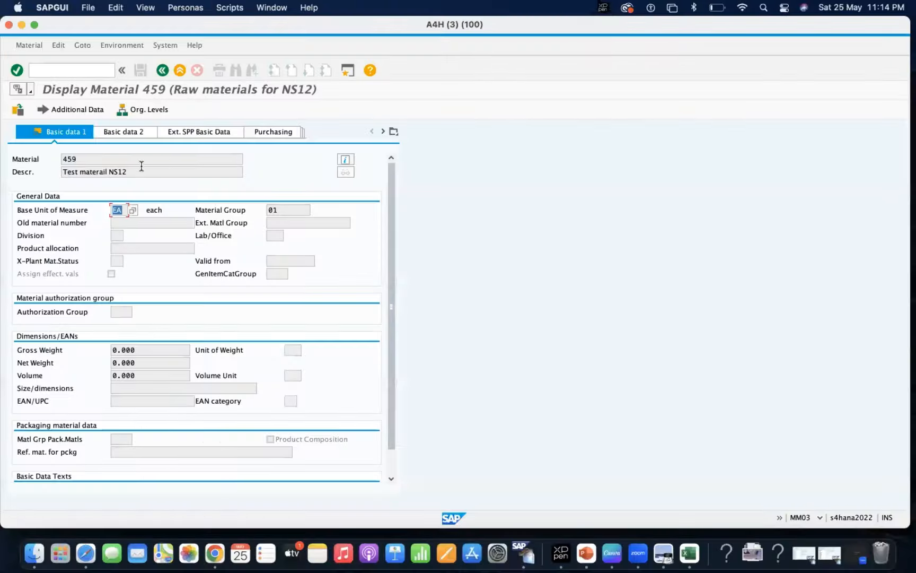
{"action": "left_click_drag", "start_coordinate": [88, 158], "coordinate": [36, 159]}
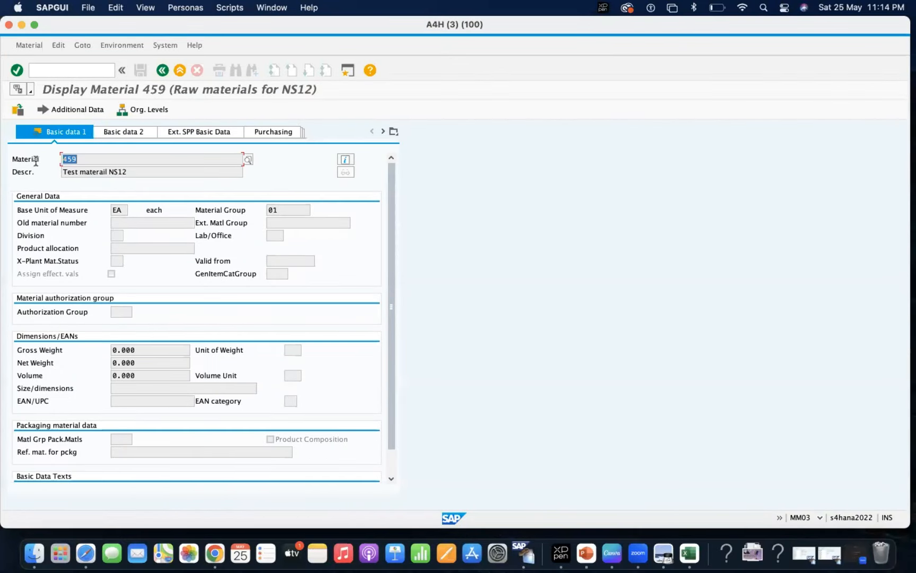
{"action": "left_click", "coordinate": [154, 154]}
{"action": "left_click", "coordinate": [395, 133]}
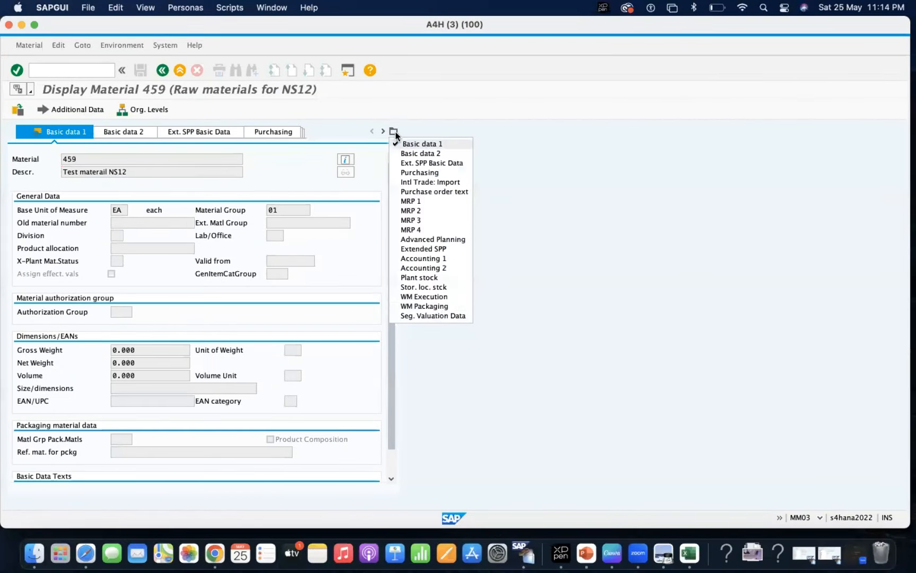
{"action": "left_click", "coordinate": [420, 259]}
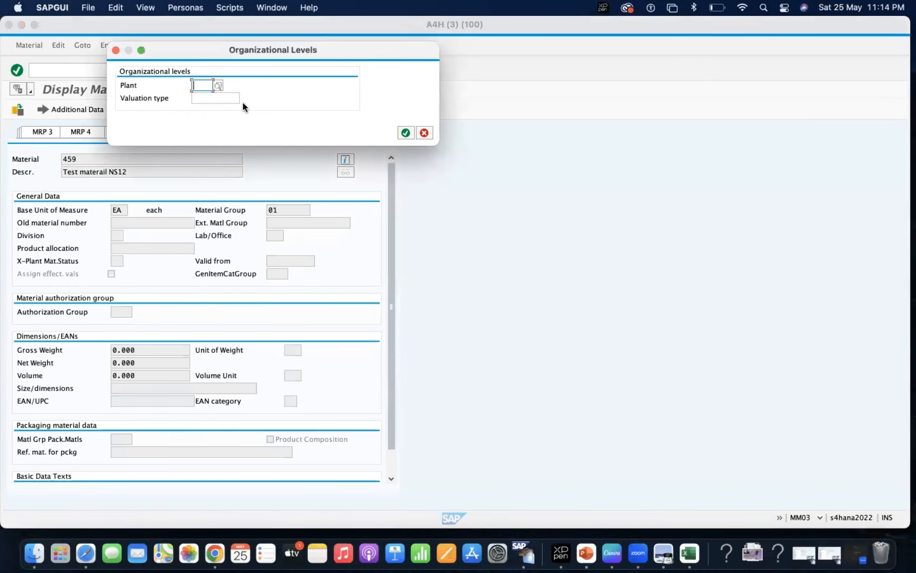
{"action": "type", "text": "ns12"}
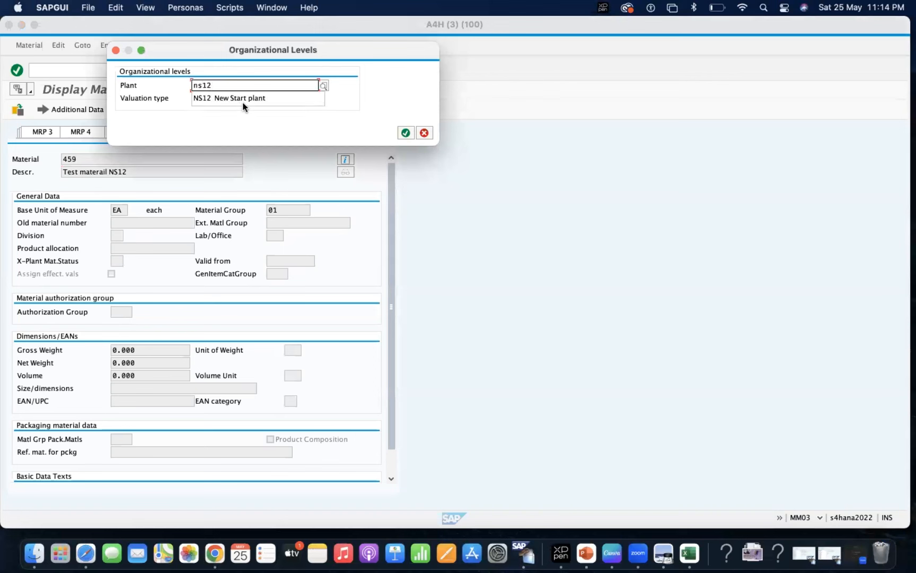
{"action": "key", "text": "BackSpace"}
{"action": "key", "text": "BackSpace"}
{"action": "key", "text": "BackSpace"}
{"action": "key", "text": "BackSpace"}
{"action": "left_click", "coordinate": [242, 103]}
{"action": "key", "text": "Return"}
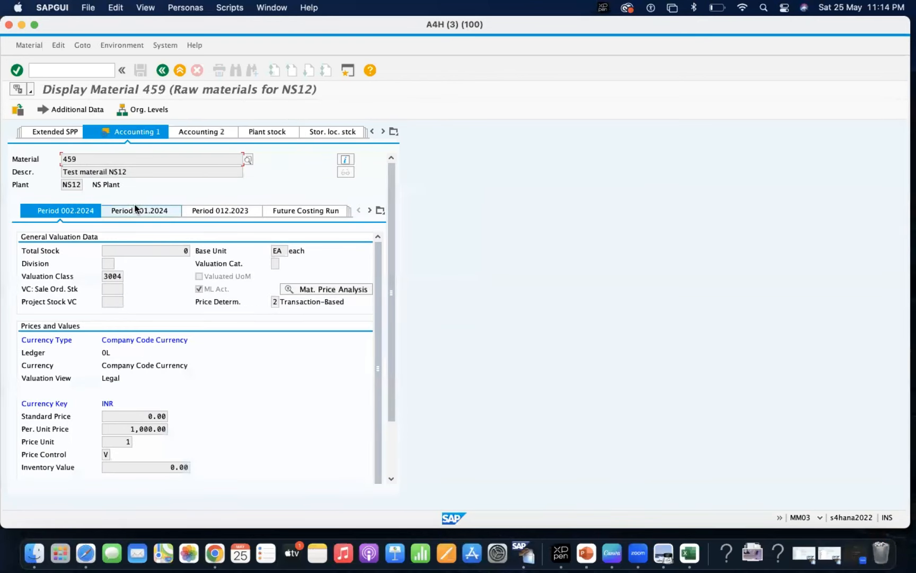
Step: Examine the general valuation data, prices and inventory value of material 459 for period 002.2024
{"action": "left_click", "coordinate": [389, 454]}
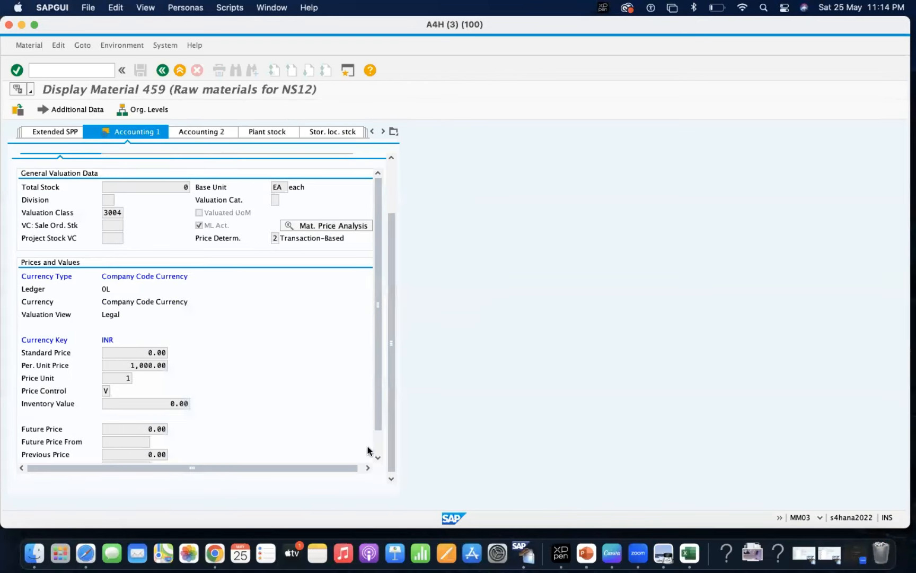
{"action": "left_click", "coordinate": [378, 458]}
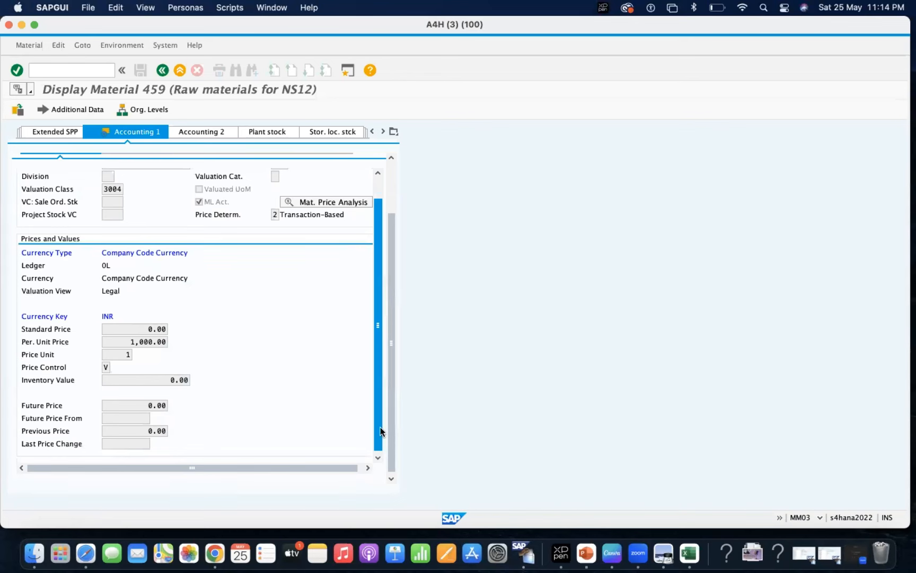
{"action": "scroll", "coordinate": [383, 321], "scroll_direction": "up", "scroll_amount": 2}
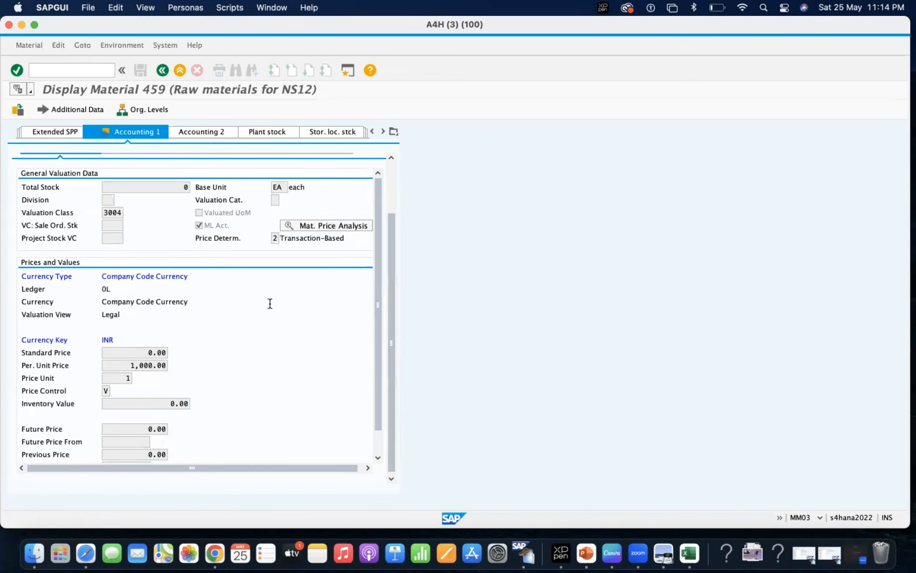
{"action": "scroll", "coordinate": [236, 237], "scroll_direction": "down", "scroll_amount": 2}
{"action": "scroll", "coordinate": [240, 237], "scroll_direction": "up", "scroll_amount": 2}
{"action": "scroll", "coordinate": [237, 239], "scroll_direction": "down", "scroll_amount": 2}
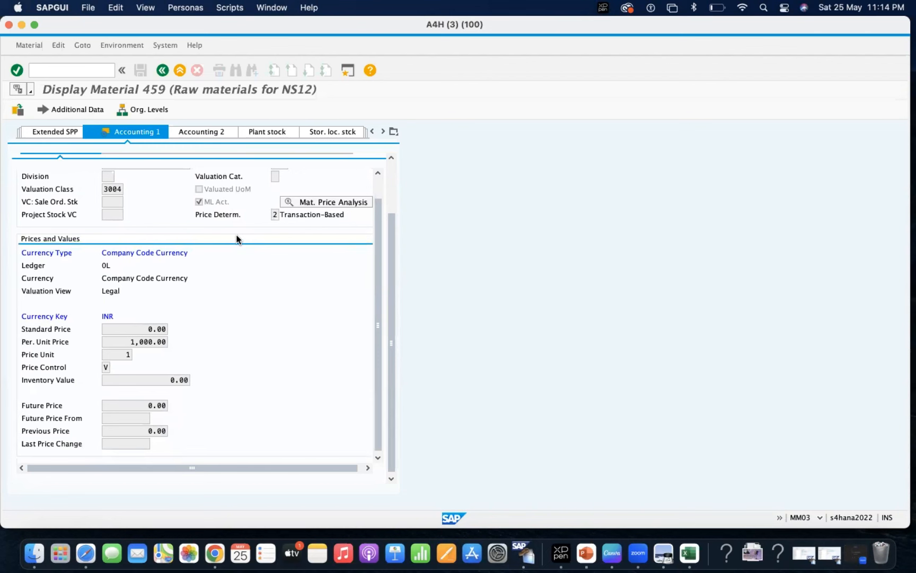
{"action": "scroll", "coordinate": [245, 297], "scroll_direction": "up", "scroll_amount": 2}
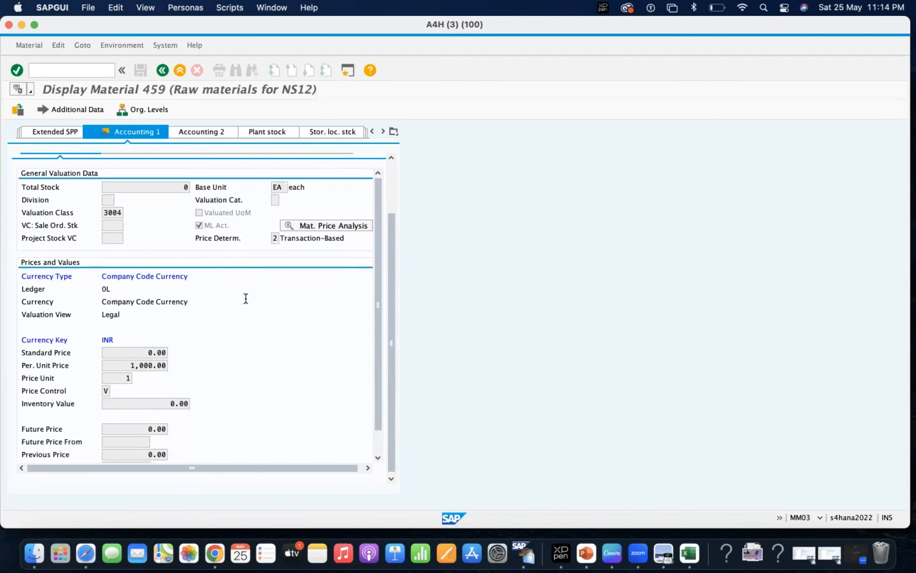
{"action": "scroll", "coordinate": [396, 165], "scroll_direction": "up", "scroll_amount": 3}
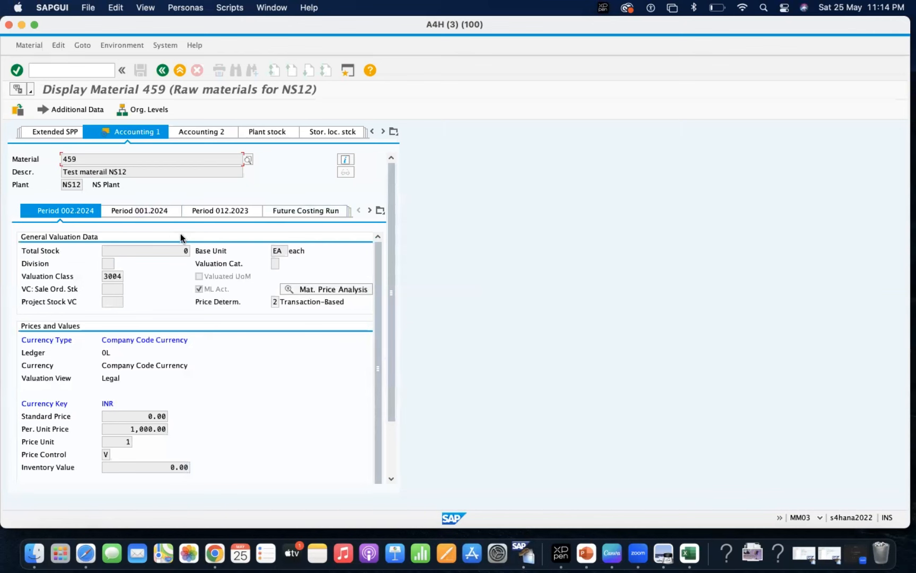
{"action": "left_click", "coordinate": [54, 212]}
{"action": "left_click", "coordinate": [390, 448]}
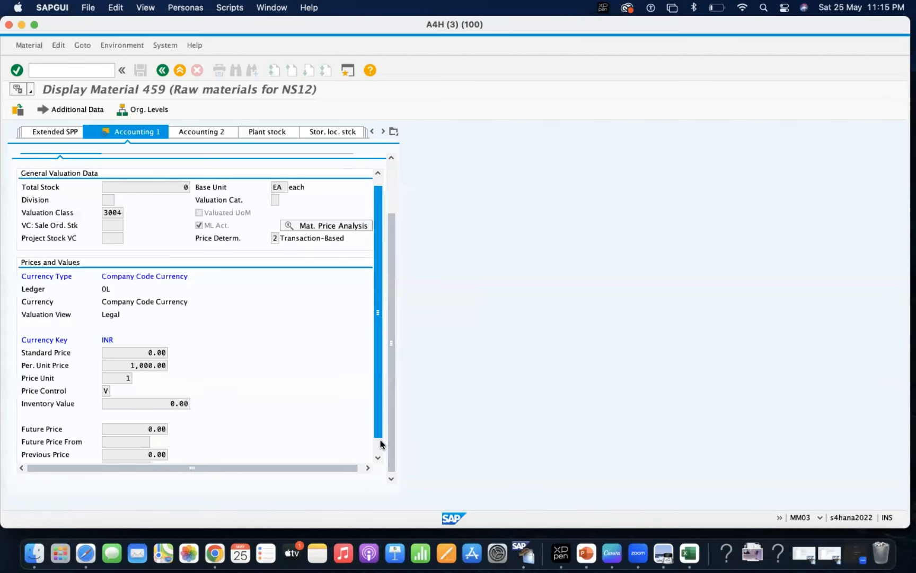
{"action": "scroll", "coordinate": [381, 451], "scroll_direction": "down", "scroll_amount": 1}
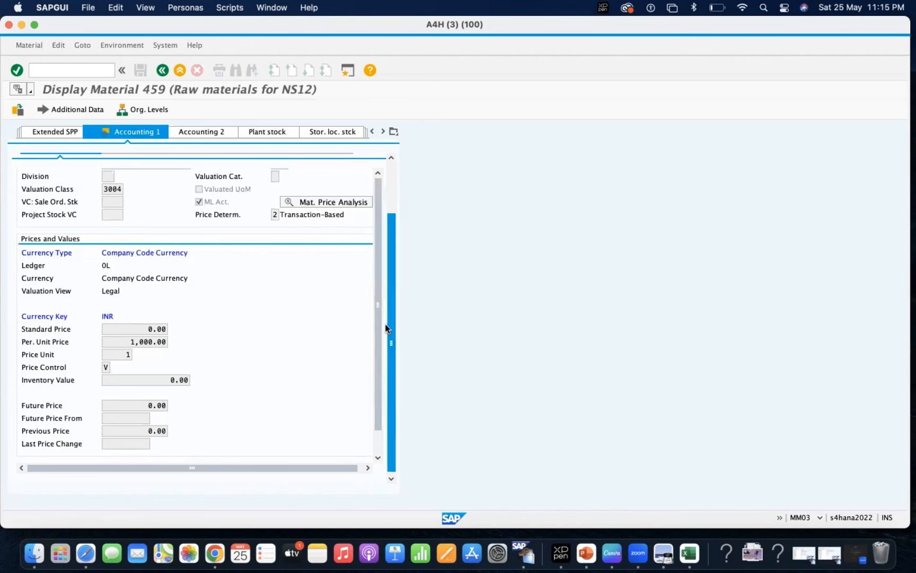
{"action": "scroll", "coordinate": [385, 323], "scroll_direction": "up", "scroll_amount": 1}
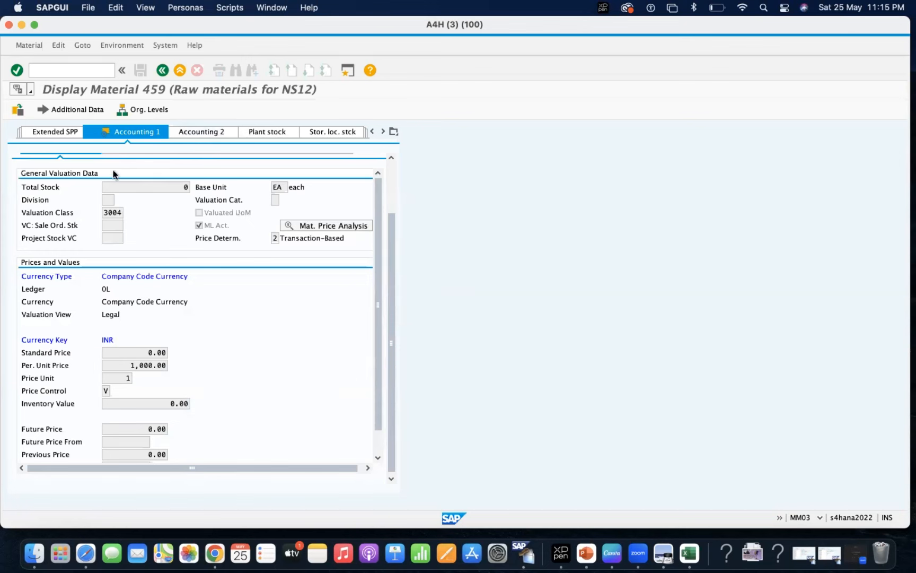
{"action": "scroll", "coordinate": [380, 178], "scroll_direction": "up", "scroll_amount": 3}
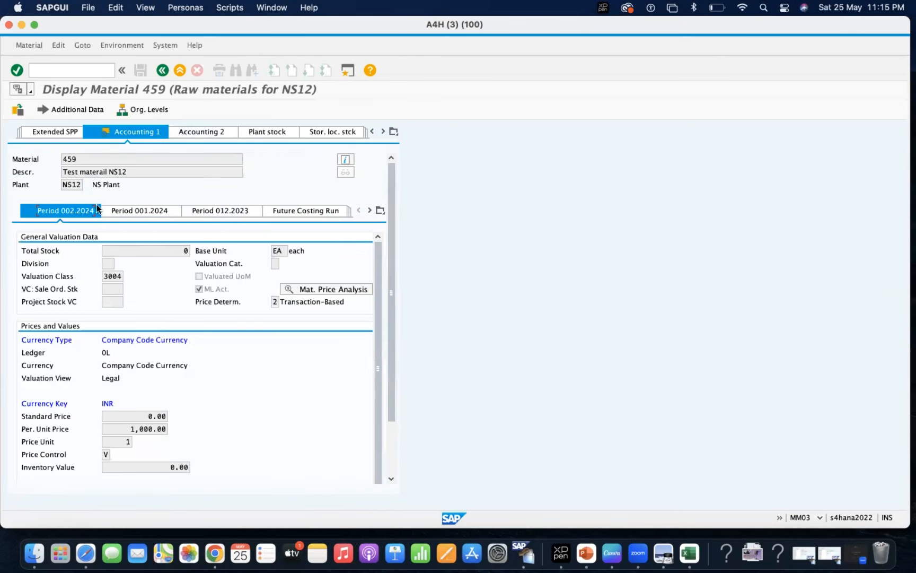
Step: Compare the total stock of material 459 between period 001.2024 and period 002.2024
{"action": "left_click", "coordinate": [134, 210]}
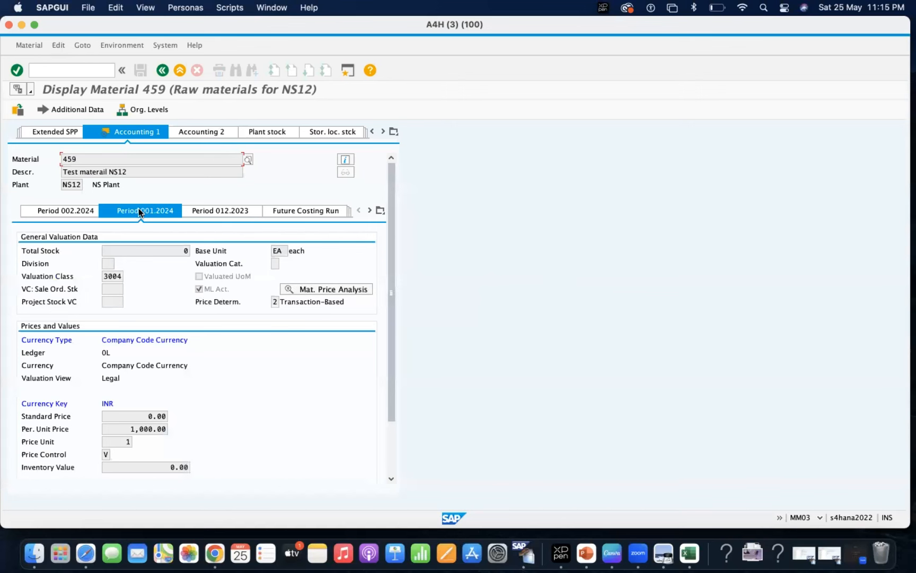
{"action": "left_click", "coordinate": [67, 211]}
{"action": "left_click", "coordinate": [149, 249]}
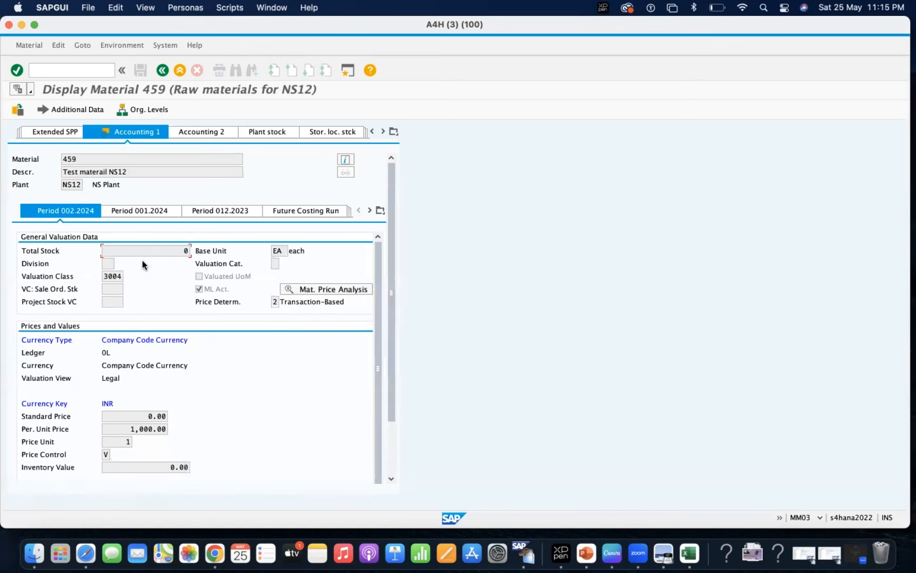
{"action": "left_click", "coordinate": [143, 213]}
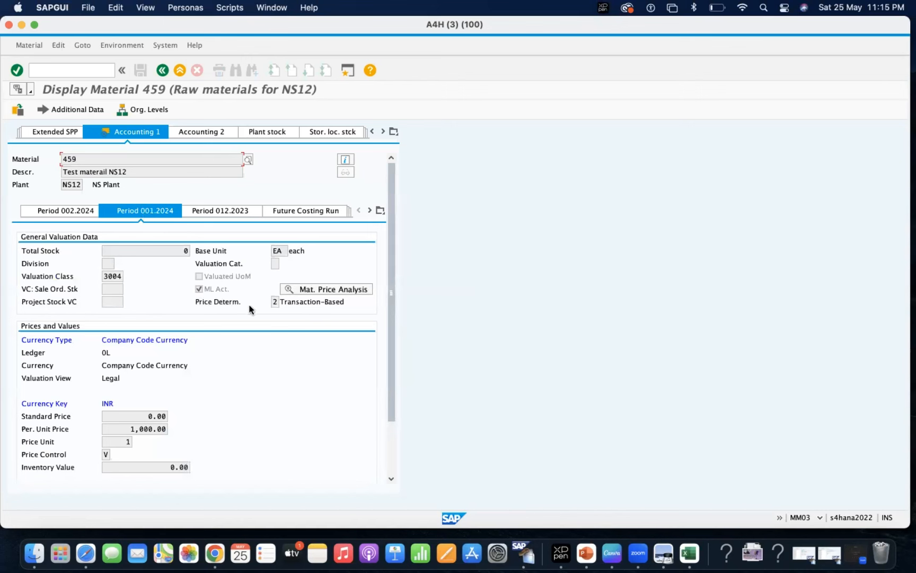
Step: Open the Stock on Posting Date report (MB5B) in a new session
{"action": "left_click", "coordinate": [71, 71]}
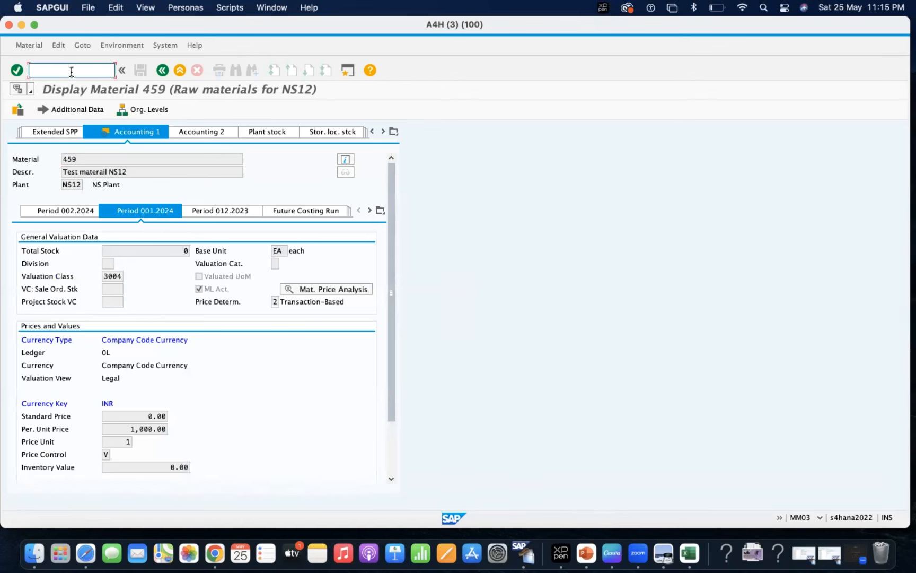
{"action": "type", "text": "/omb5"}
{"action": "key", "text": "Return"}
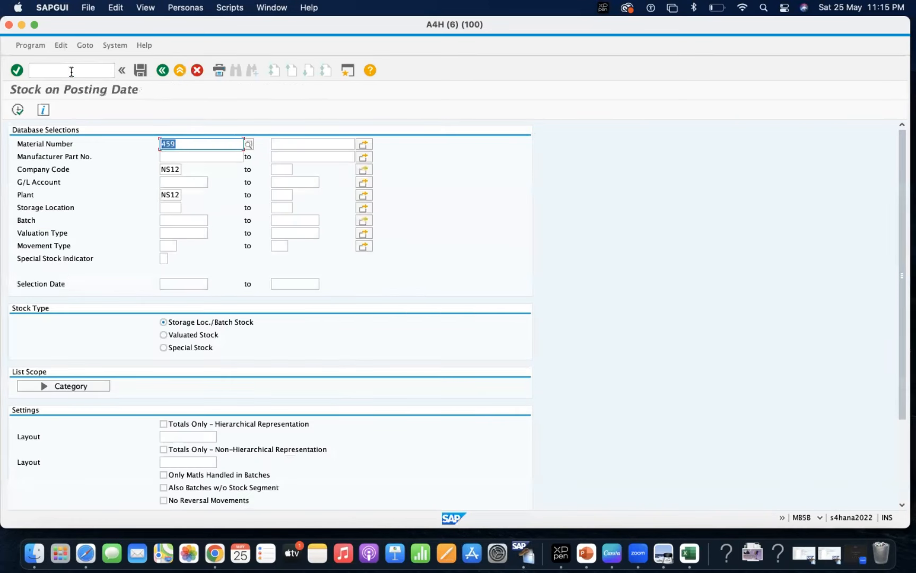
Step: Run the stock report for material 459 in plant NS12 with selection dates 01.04.2024 to 25.05.2024
{"action": "left_click", "coordinate": [186, 281]}
{"action": "type", "text": "01042024"}
{"action": "key", "text": "Tab"}
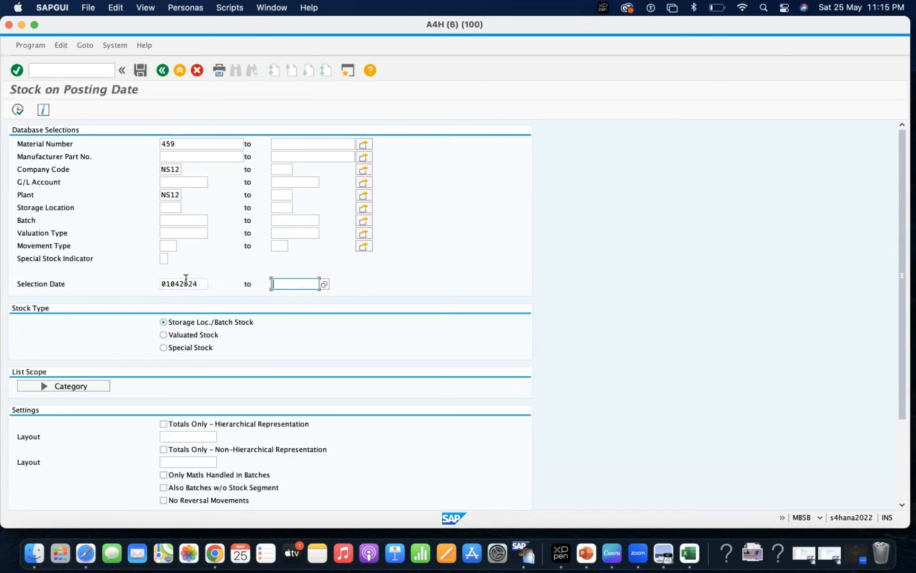
{"action": "type", "text": "2"}
{"action": "type", "text": "5.05.202"}
{"action": "type", "text": "4"}
{"action": "key", "text": "Return"}
{"action": "left_click", "coordinate": [18, 109]}
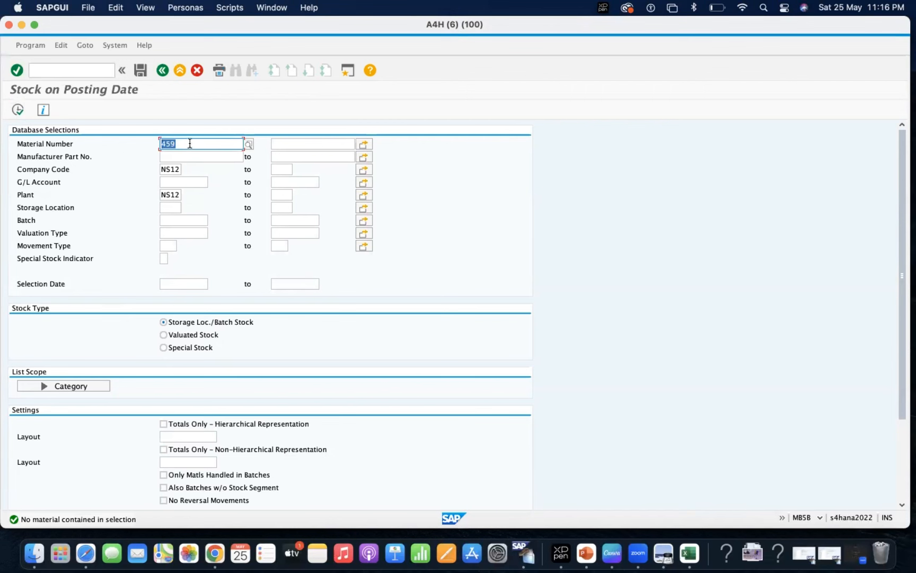
Step: Return to the material 459 display session, view the material's creation and status information, and close it
{"action": "left_click", "coordinate": [33, 44]}
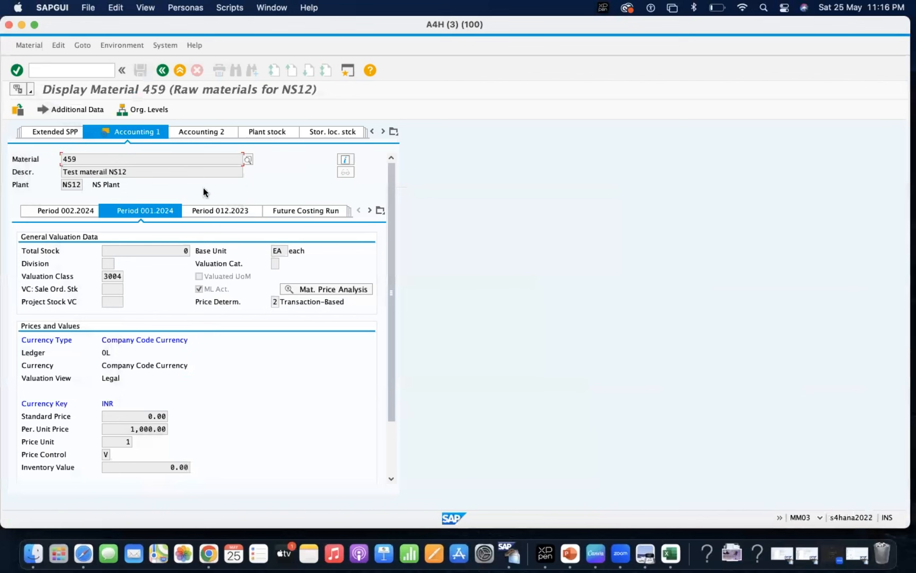
{"action": "left_click", "coordinate": [345, 160]}
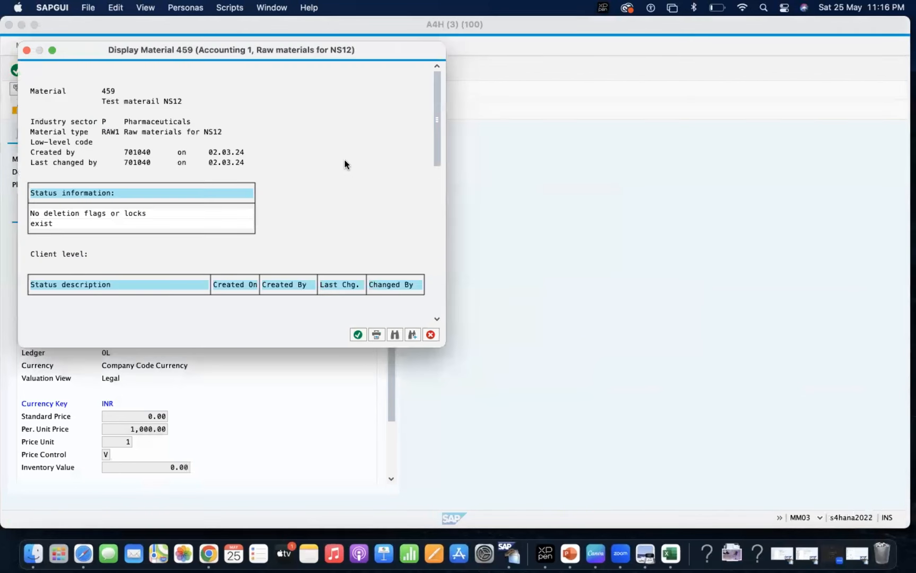
{"action": "left_click", "coordinate": [357, 335]}
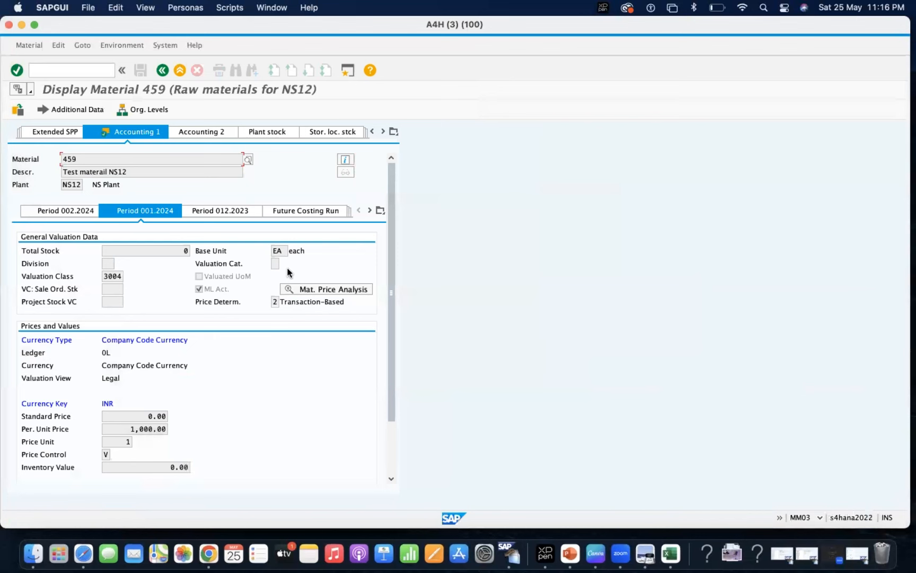
Step: Display the stock/requirements list (MD04) for material 459 in plant NS12
{"action": "left_click", "coordinate": [78, 74]}
{"action": "type", "text": "/n"}
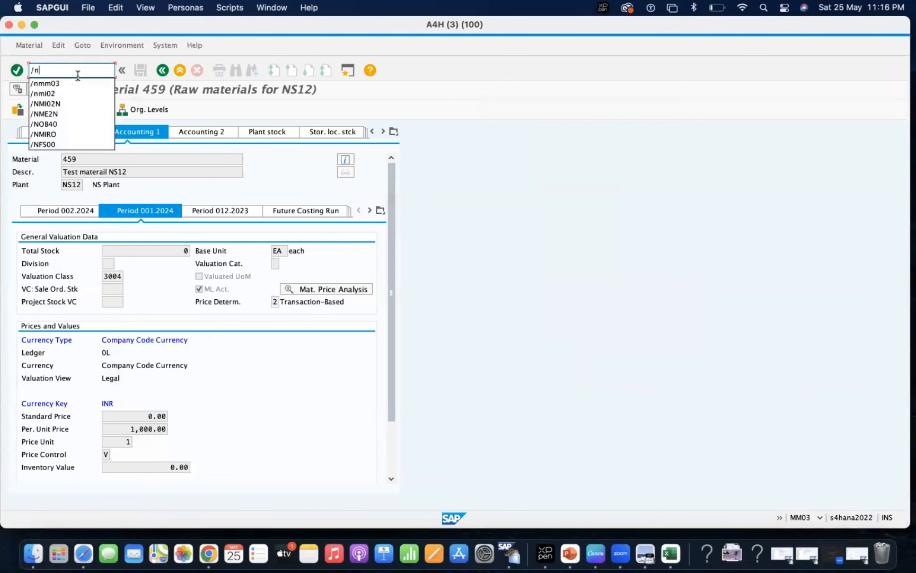
{"action": "type", "text": "md04"}
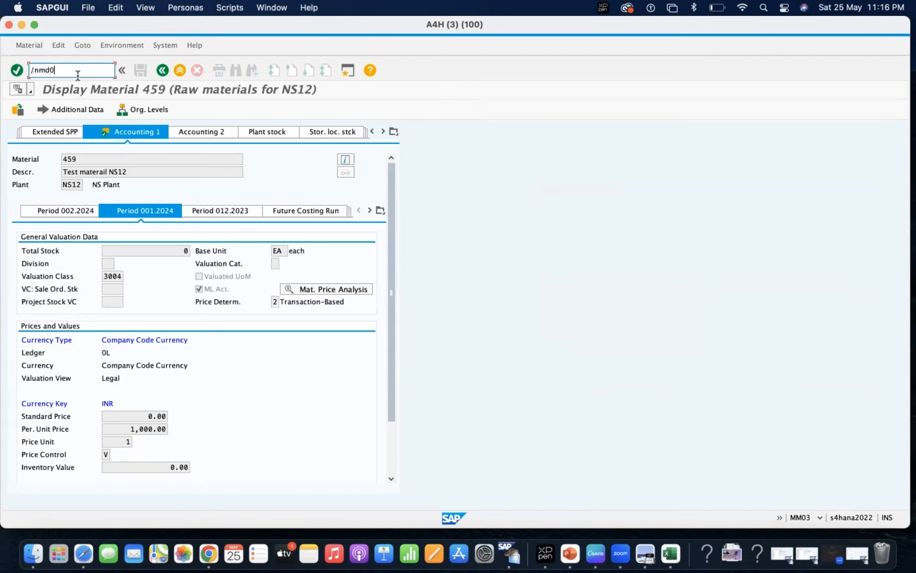
{"action": "key", "text": "Return"}
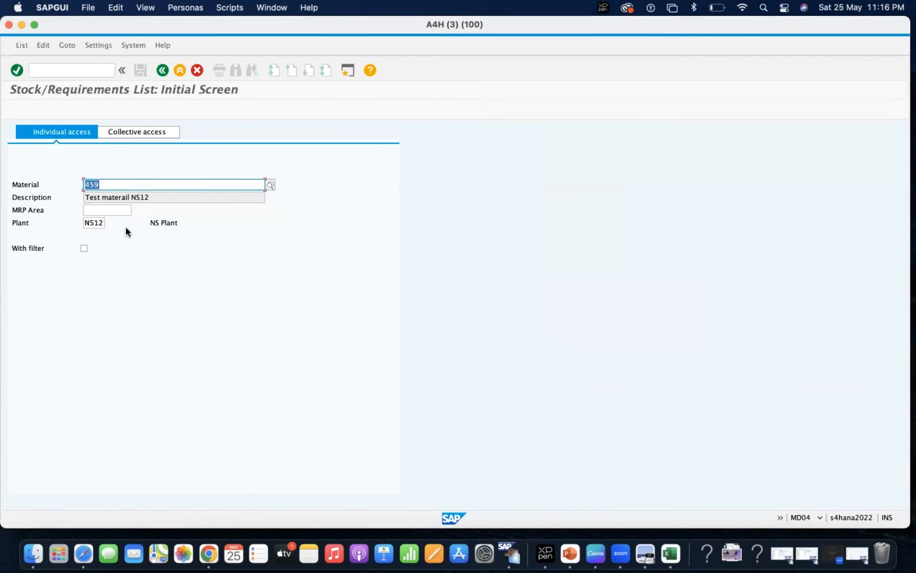
{"action": "key", "text": "Return"}
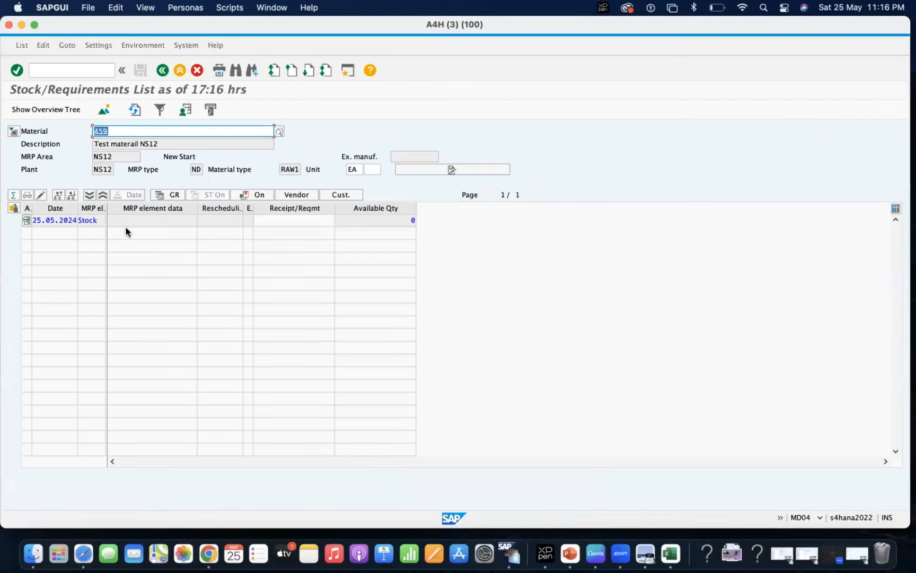
Step: Open material 459 for changing with transaction MM02 in the Basic Data 1 view
{"action": "left_click", "coordinate": [66, 70]}
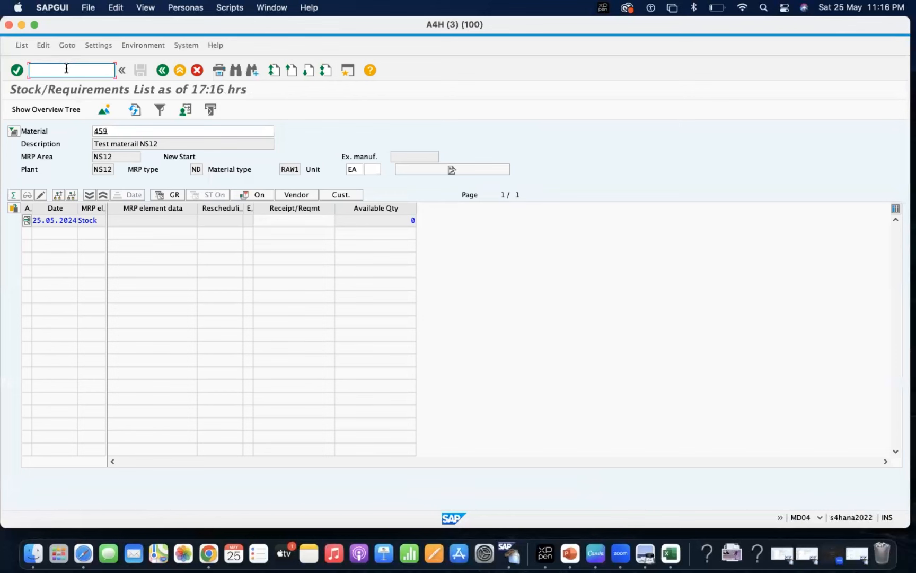
{"action": "type", "text": "/nmm02"}
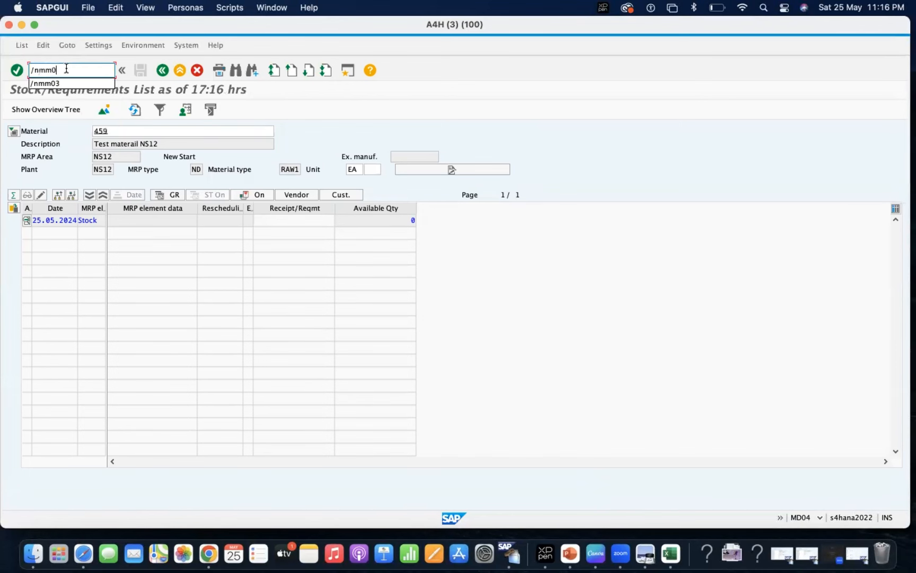
{"action": "key", "text": "Return"}
{"action": "key", "text": "Return"}
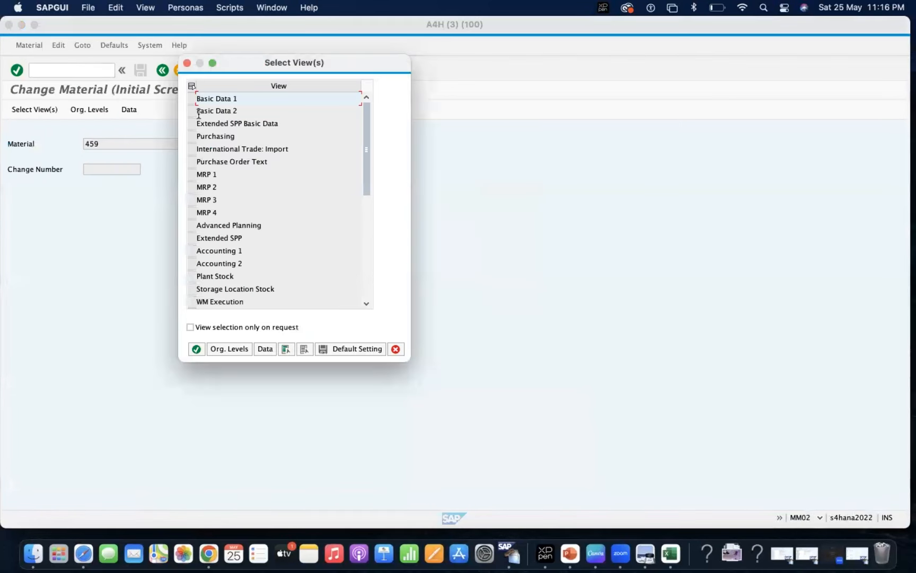
{"action": "key", "text": "Return"}
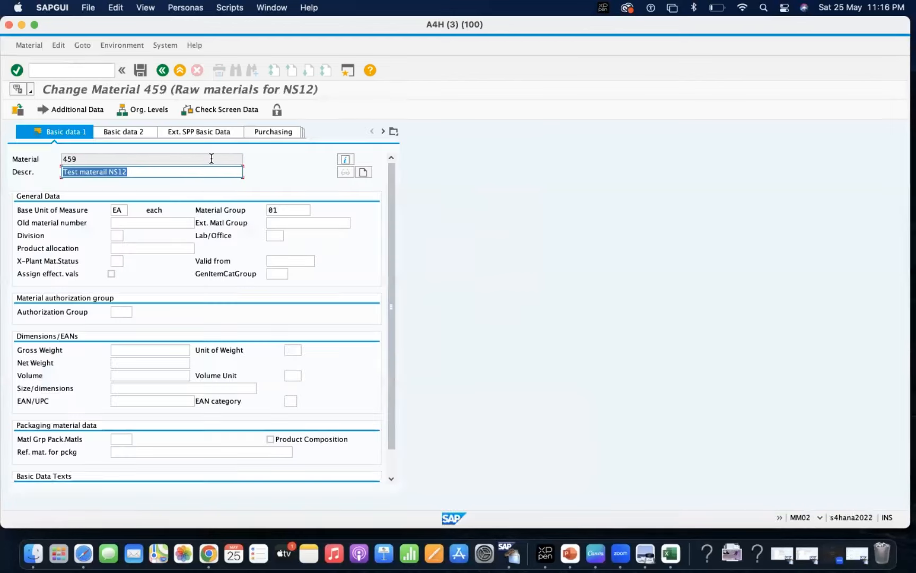
Step: Change material 459's base unit of measure to PC and save the material
{"action": "left_click", "coordinate": [128, 213]}
{"action": "key", "text": "BackSpace"}
{"action": "key", "text": "BackSpace"}
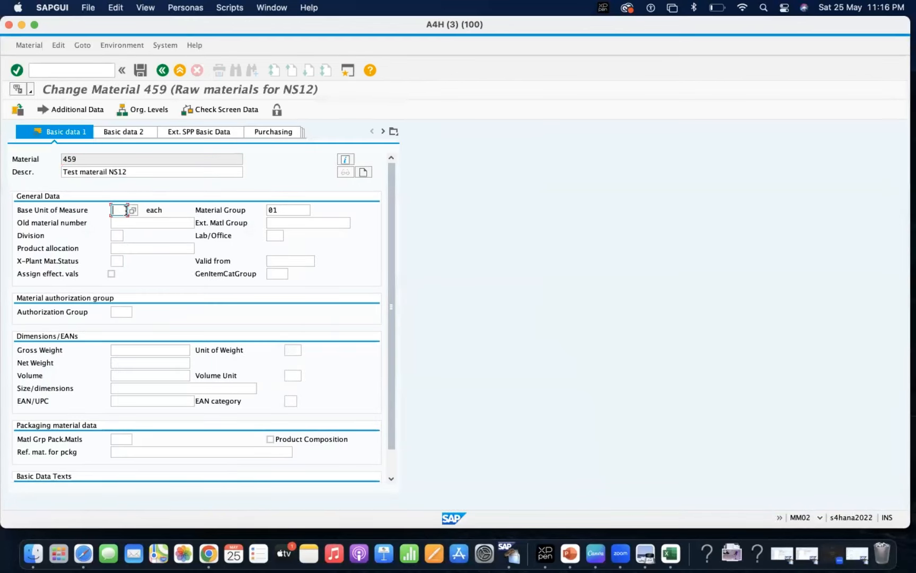
{"action": "type", "text": "pc"}
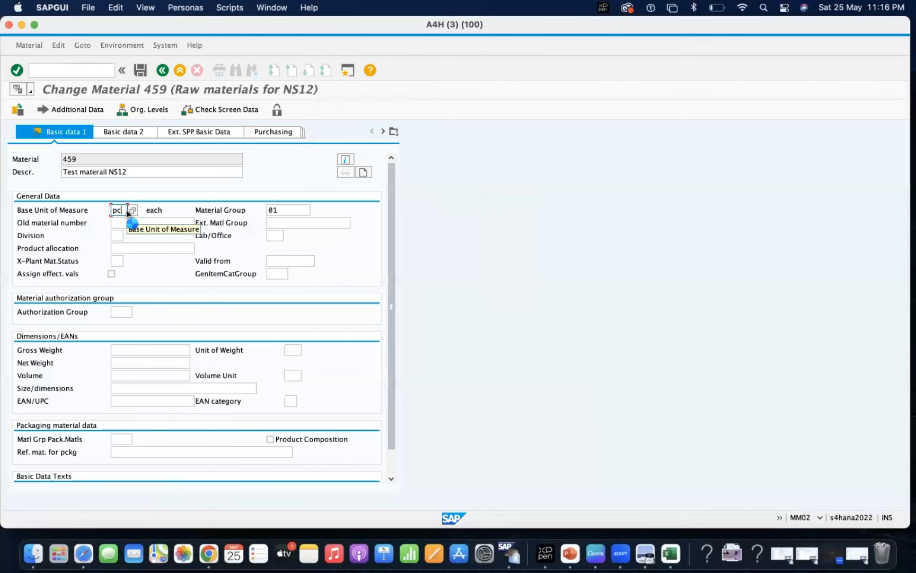
{"action": "key", "text": "Return"}
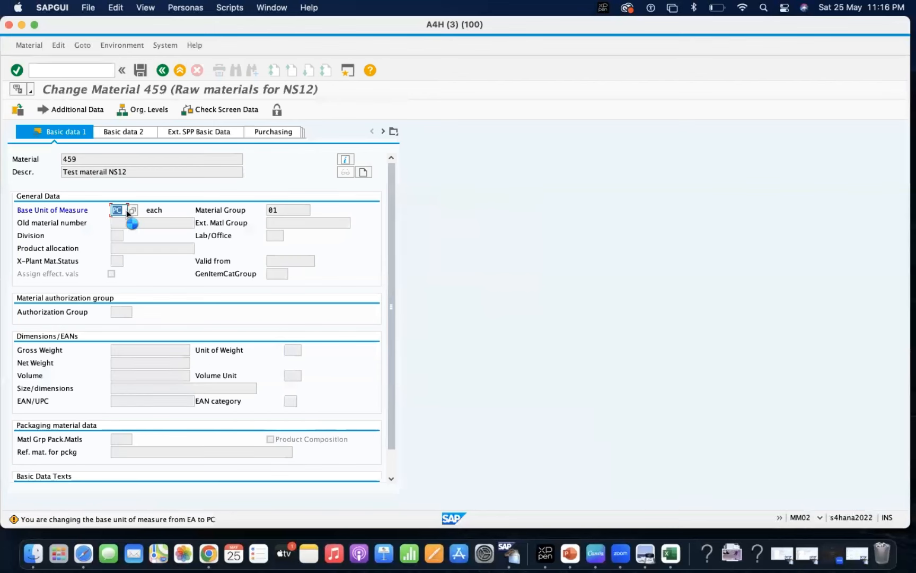
{"action": "key", "text": "Return"}
{"action": "key", "text": "Return"}
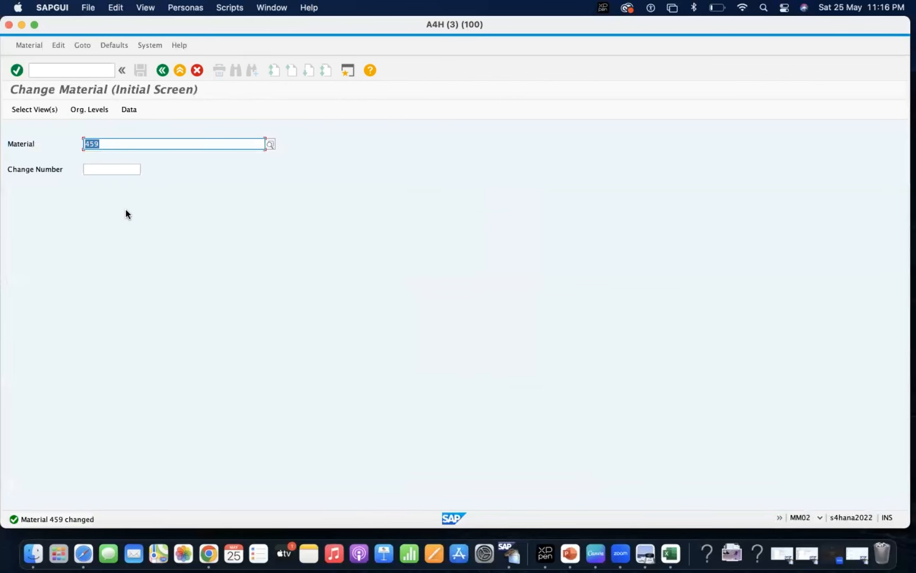
Step: Reopen material 459 in the Basic Data 1 view to check its base unit of measure
{"action": "key", "text": "Return"}
{"action": "left_click", "coordinate": [193, 101]}
{"action": "key", "text": "Return"}
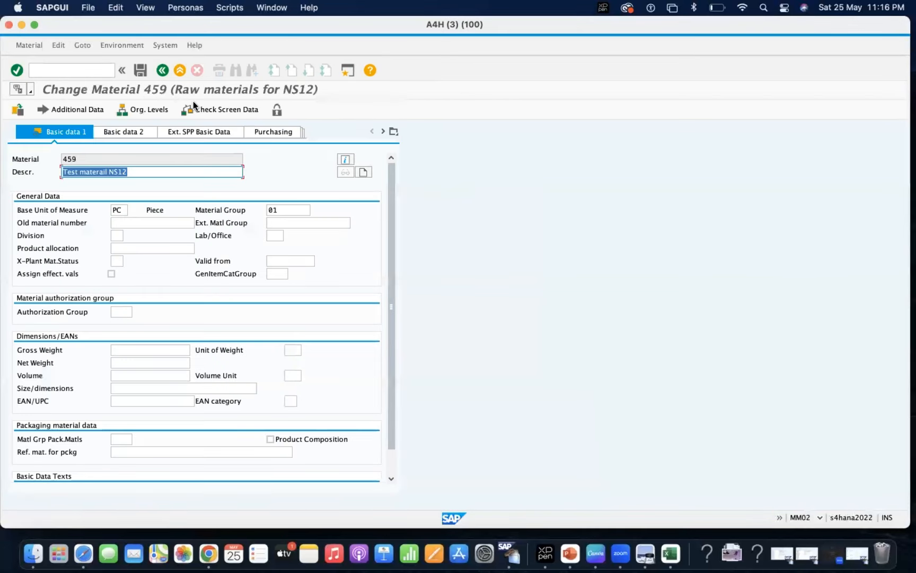
Step: Display the warehouse stocks of material 459 in plant NS12 with transaction MB52
{"action": "left_click", "coordinate": [52, 71]}
{"action": "type", "text": "/nmb52"}
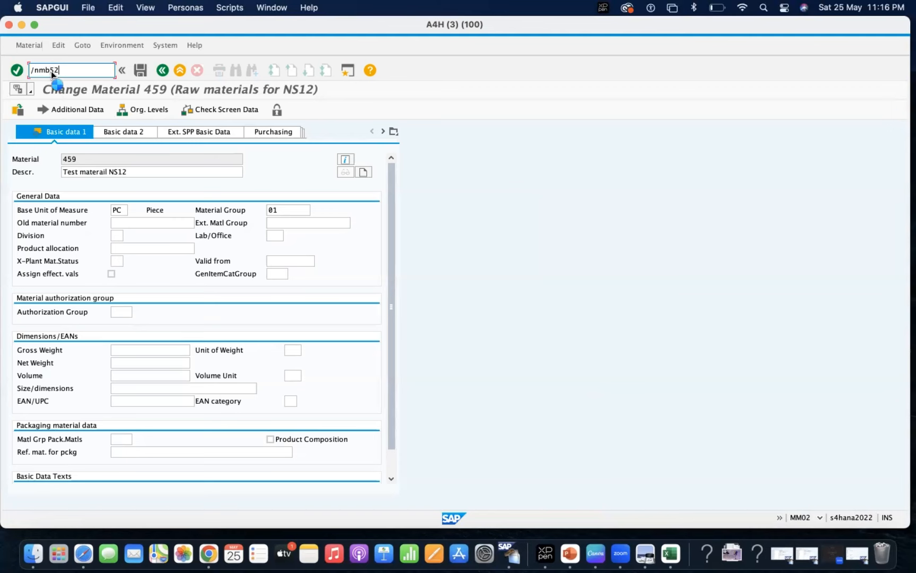
{"action": "key", "text": "Return"}
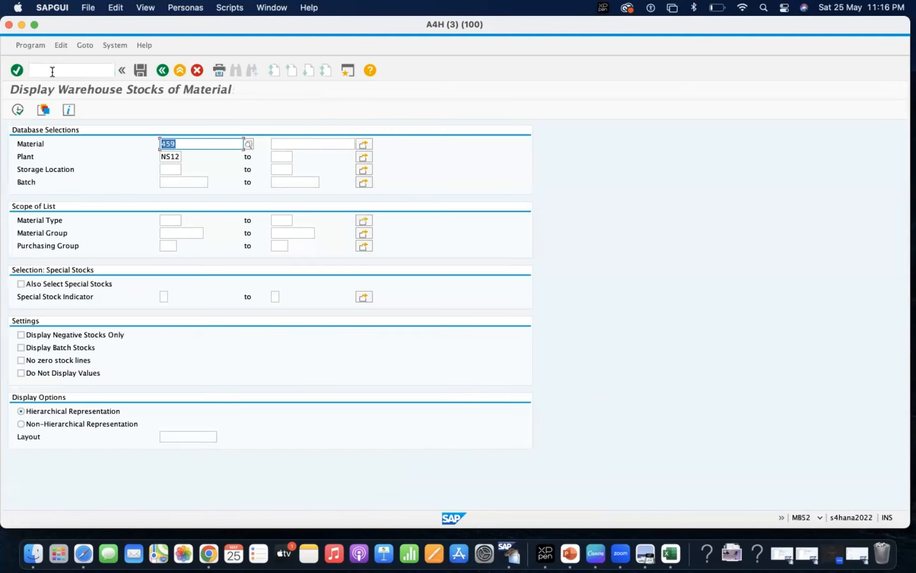
{"action": "left_click", "coordinate": [17, 110]}
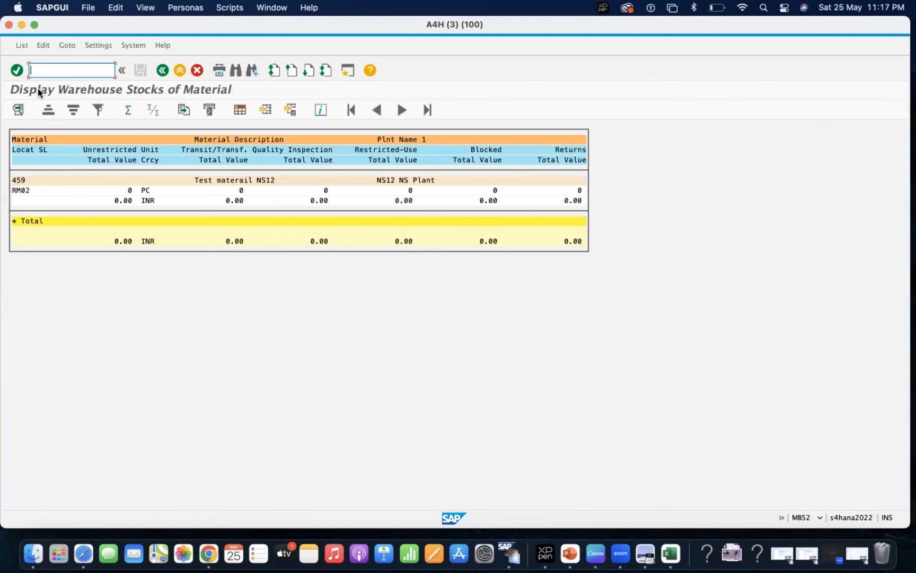
Step: Rerun the warehouse stock report for material 459 with No zero stock lines enabled, and exit the report
{"action": "left_click", "coordinate": [164, 70]}
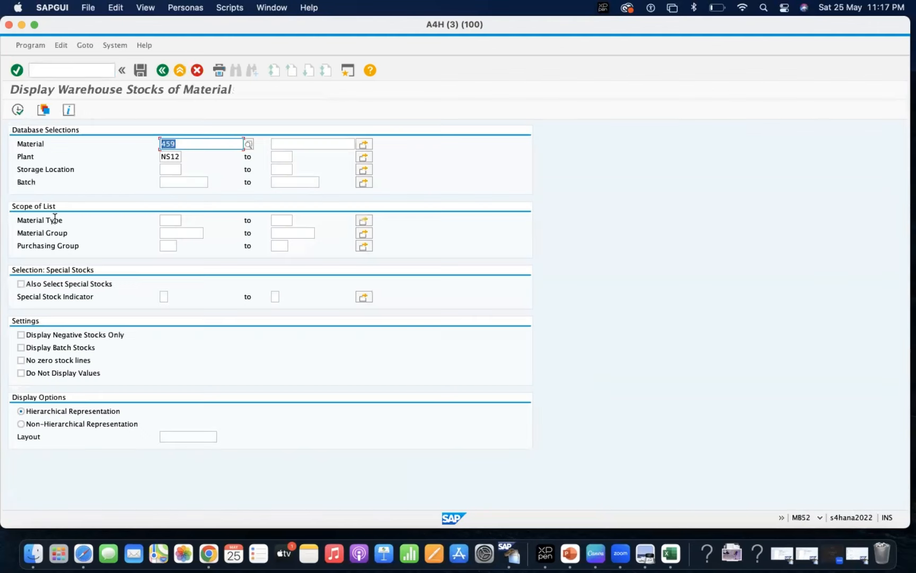
{"action": "left_click", "coordinate": [21, 361]}
{"action": "left_click", "coordinate": [18, 110]}
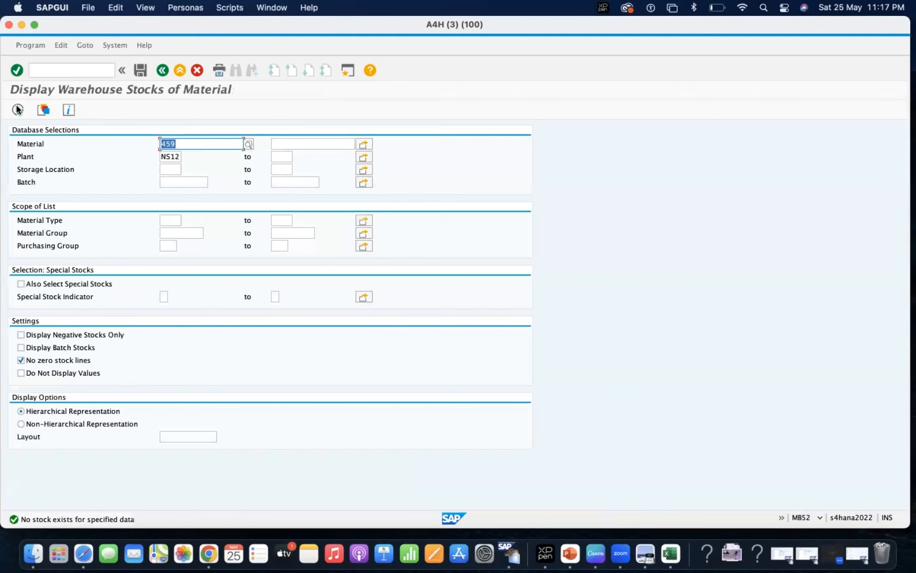
{"action": "left_click", "coordinate": [162, 70]}
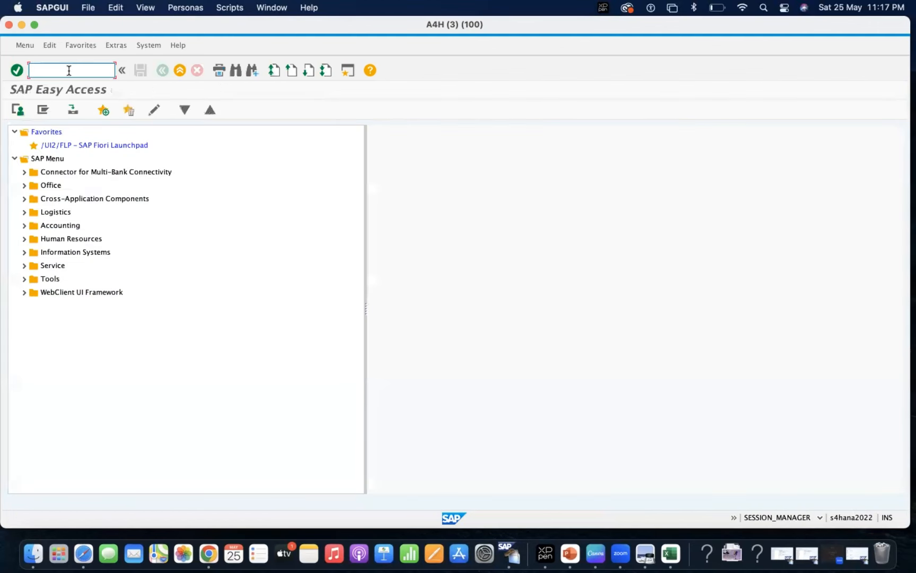
Step: Run the materials list (MM60) for plant NS12 without a material number restriction
{"action": "type", "text": "/nm"}
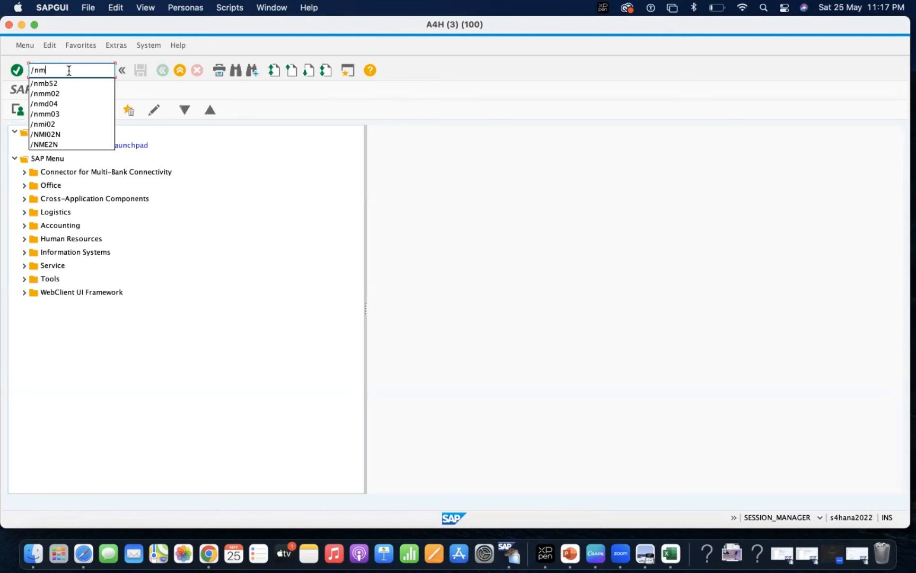
{"action": "type", "text": "m60"}
{"action": "key", "text": "Return"}
{"action": "key", "text": "BackSpace"}
{"action": "left_click", "coordinate": [17, 112]}
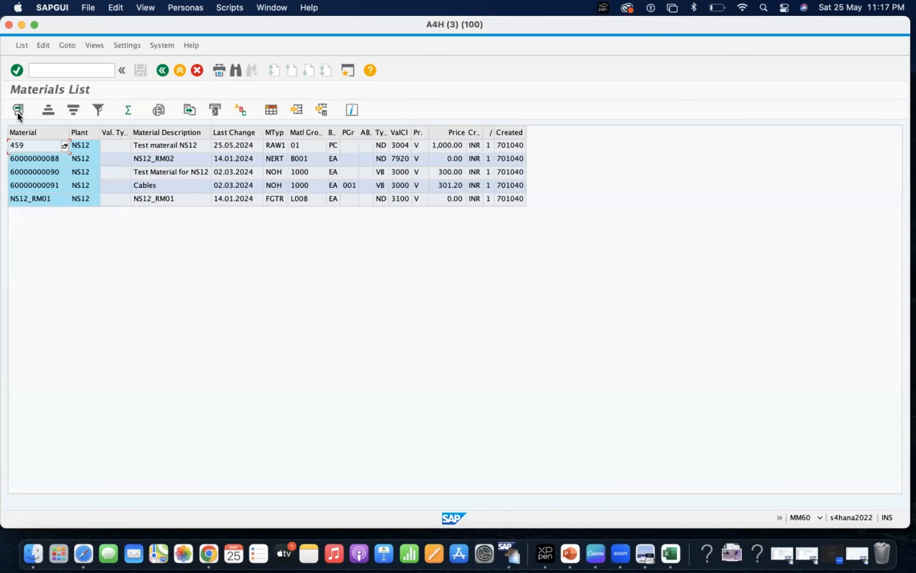
{"action": "left_click", "coordinate": [50, 175]}
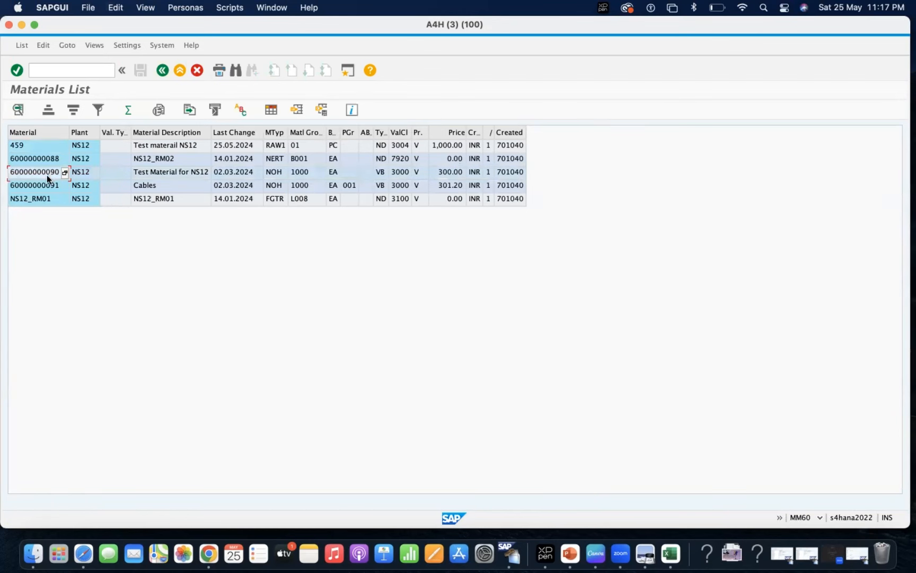
{"action": "left_click", "coordinate": [51, 73]}
{"action": "type", "text": "/nmm03"}
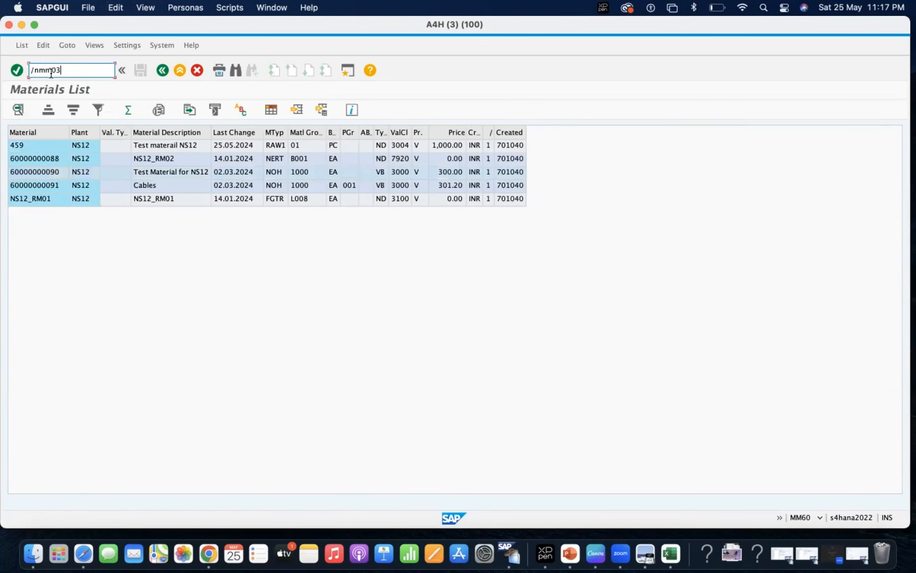
{"action": "key", "text": "Return"}
{"action": "key", "text": "Return"}
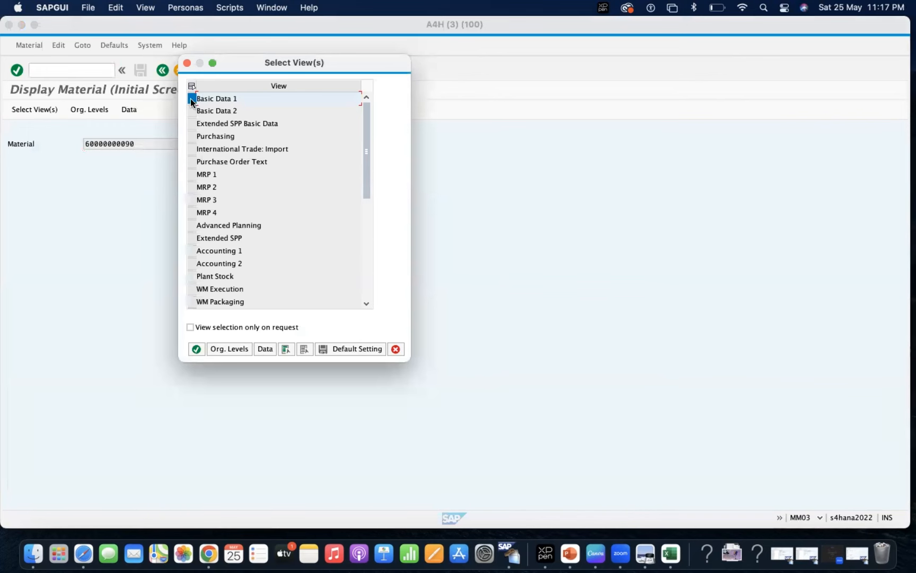
{"action": "key", "text": "Return"}
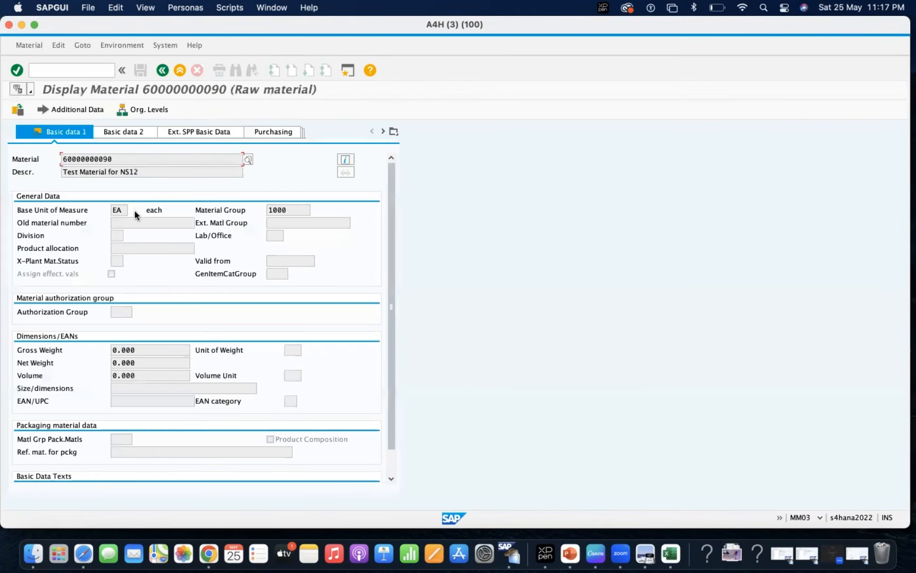
{"action": "left_click", "coordinate": [345, 159]}
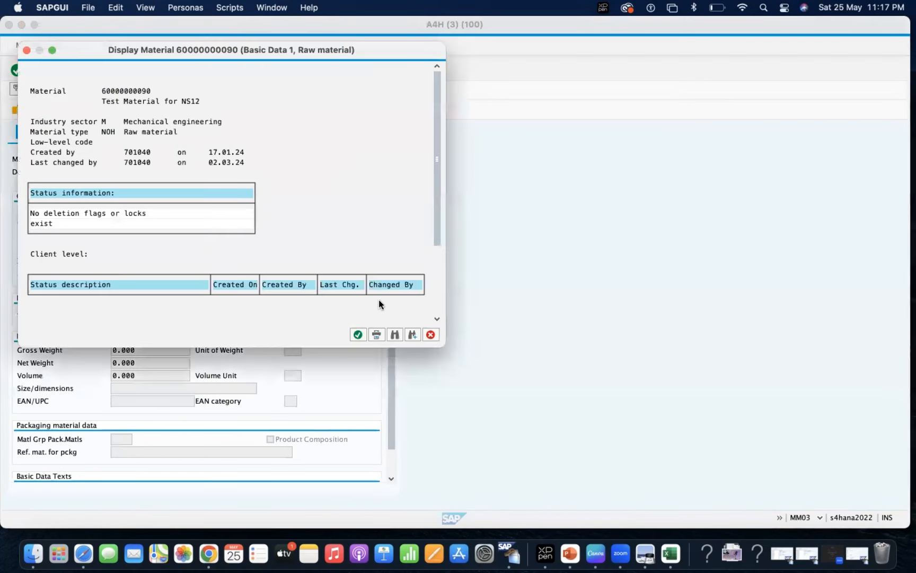
{"action": "left_click", "coordinate": [358, 334]}
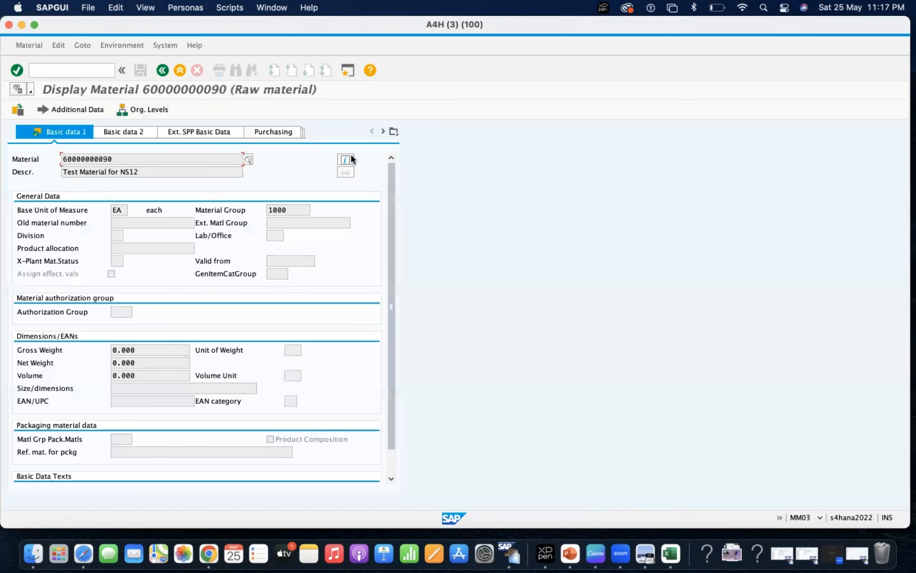
{"action": "left_click", "coordinate": [394, 132]}
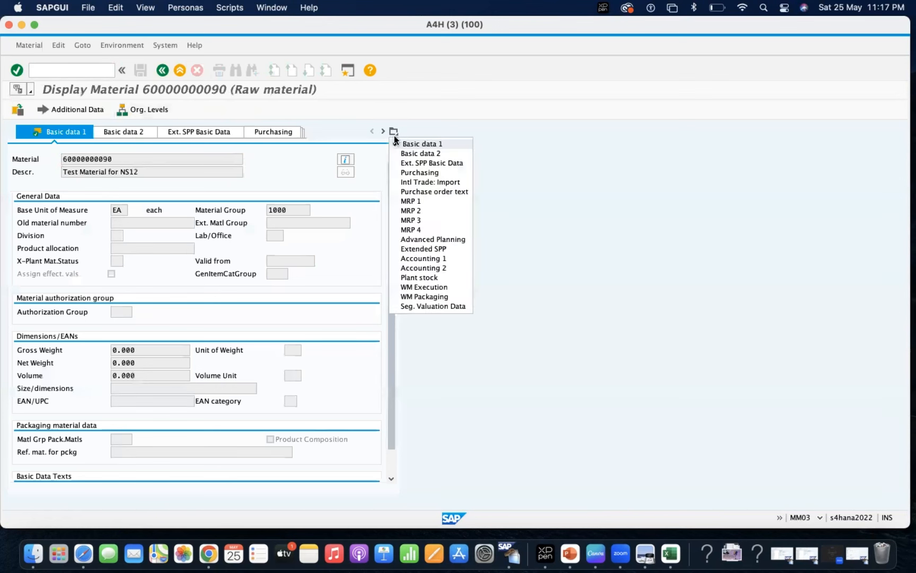
{"action": "left_click", "coordinate": [432, 259]}
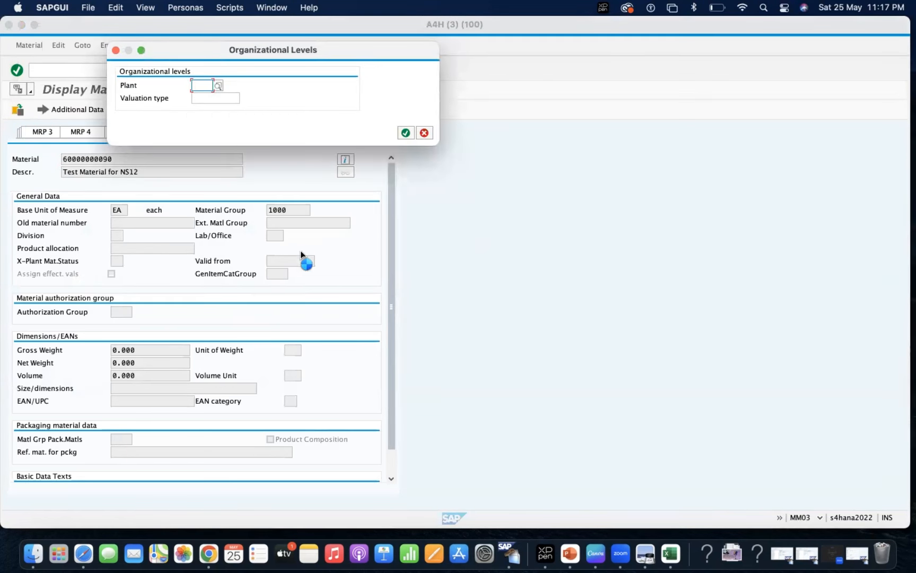
{"action": "left_click", "coordinate": [205, 87]}
{"action": "left_click", "coordinate": [205, 100]}
{"action": "left_click", "coordinate": [406, 133]}
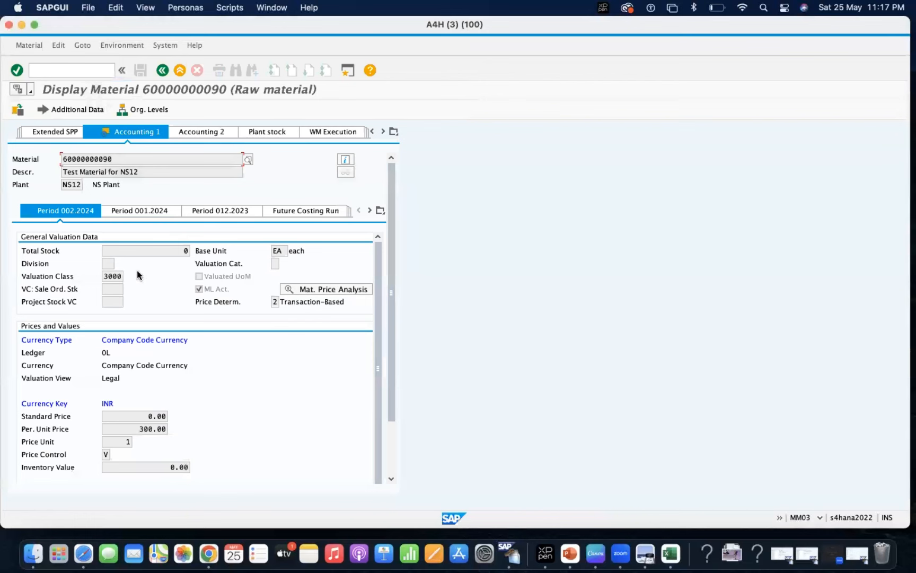
Step: Review the material's prices and valuation data, including those for period 001.2024
{"action": "left_click", "coordinate": [391, 458]}
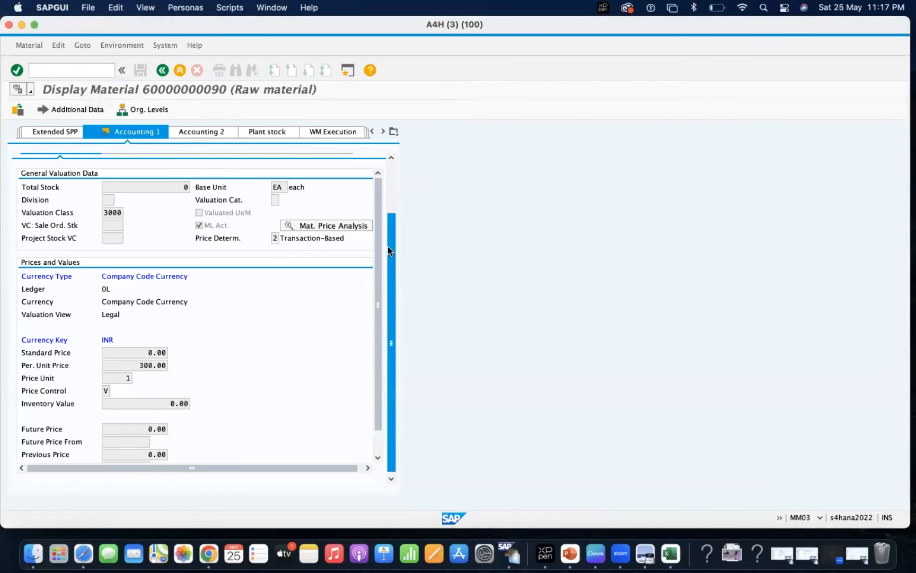
{"action": "scroll", "coordinate": [371, 321], "scroll_direction": "down", "scroll_amount": 2}
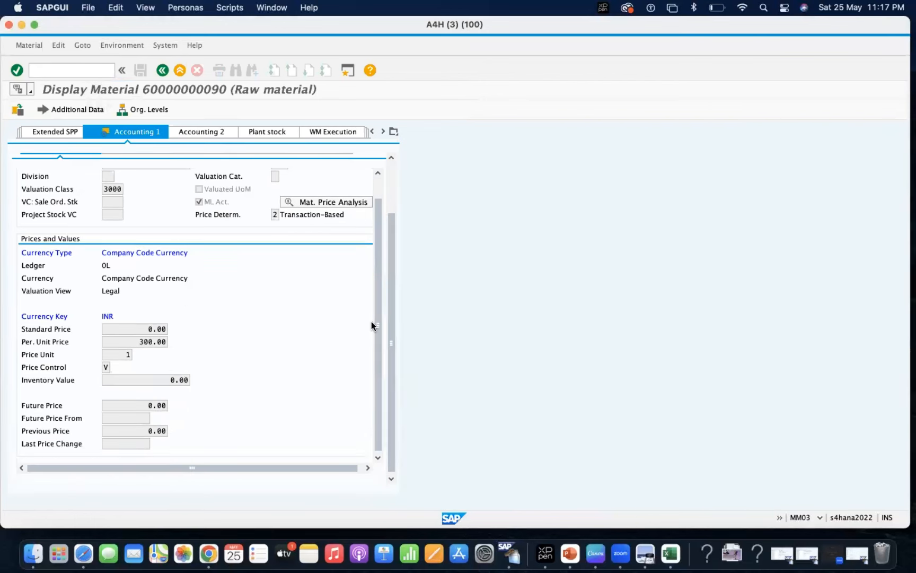
{"action": "left_click", "coordinate": [391, 191]}
{"action": "left_click", "coordinate": [151, 212]}
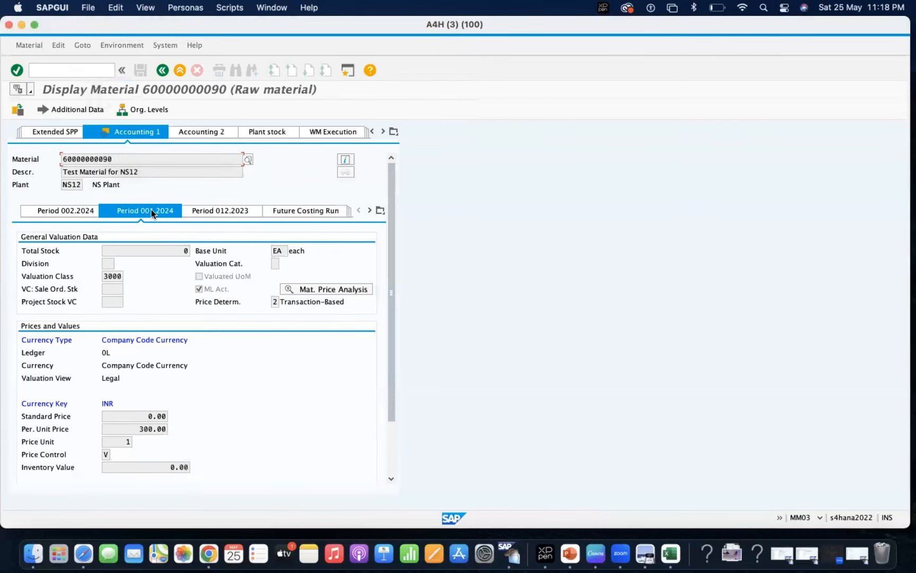
Step: Run the stock on posting date report (MB5B) for all materials in plant NS12 from 01.04.2024 to 25.05.2024
{"action": "left_click", "coordinate": [164, 70]}
{"action": "left_click", "coordinate": [73, 71]}
{"action": "type", "text": "/nmb5b"}
{"action": "key", "text": "Return"}
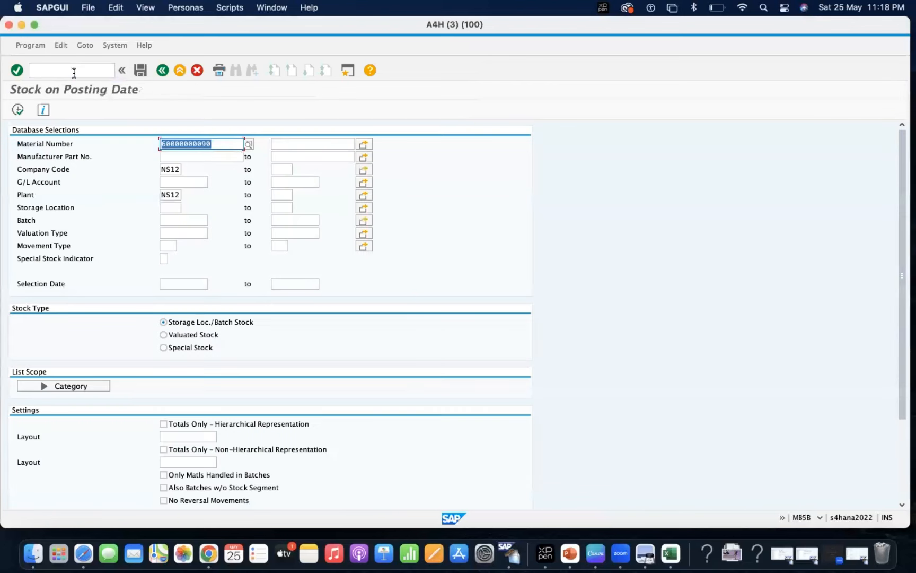
{"action": "key", "text": "BackSpace"}
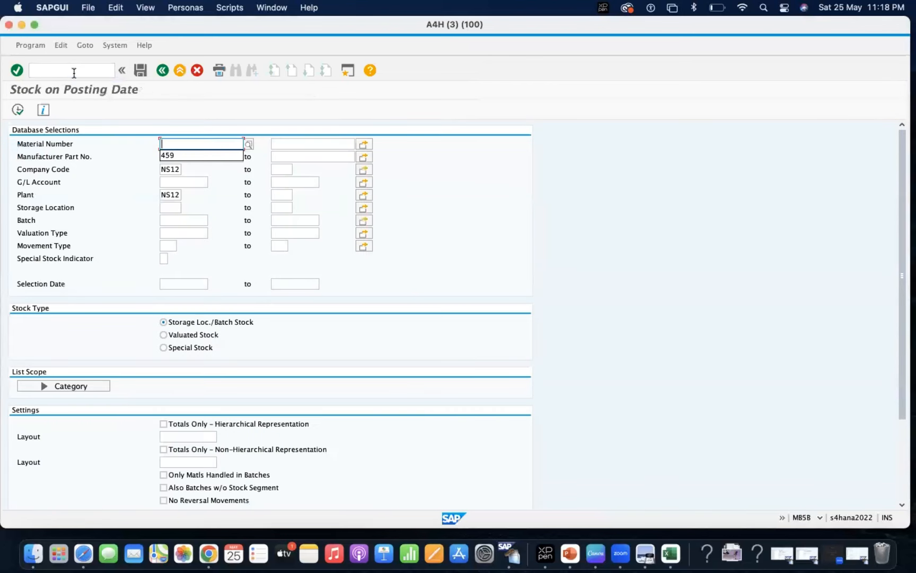
{"action": "left_click", "coordinate": [179, 281]}
{"action": "key", "text": "Down"}
{"action": "key", "text": "Tab"}
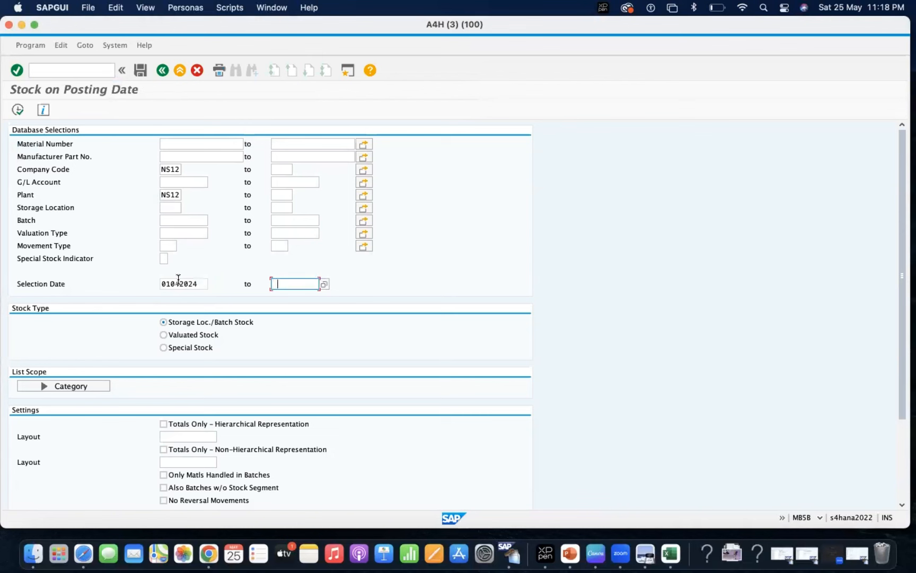
{"action": "key", "text": "Down"}
{"action": "key", "text": "Return"}
{"action": "left_click", "coordinate": [18, 111]}
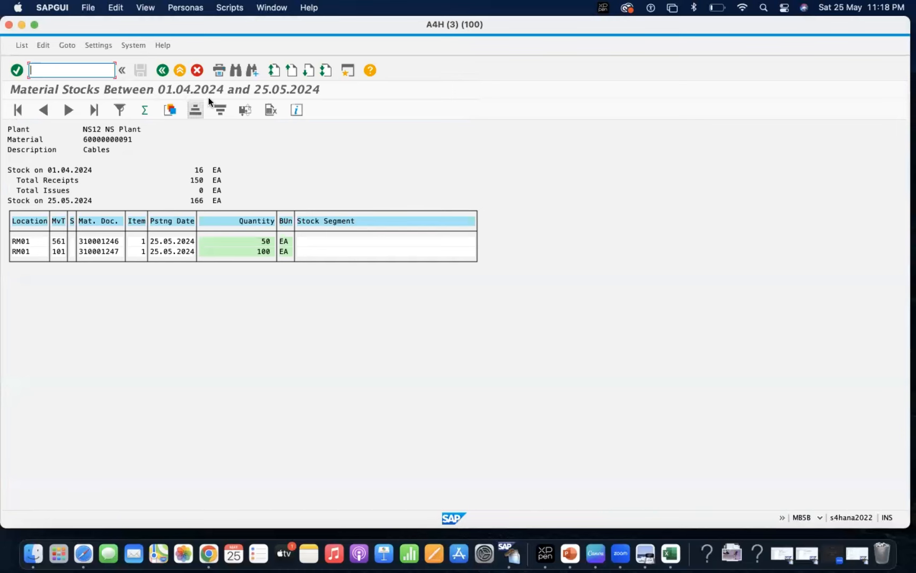
{"action": "left_click", "coordinate": [162, 70]}
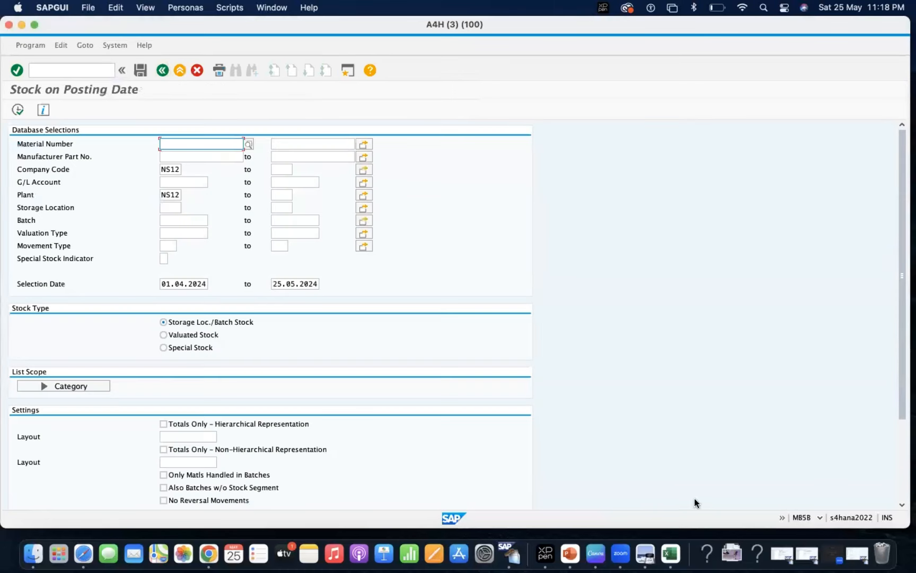
{"action": "left_click", "coordinate": [164, 450]}
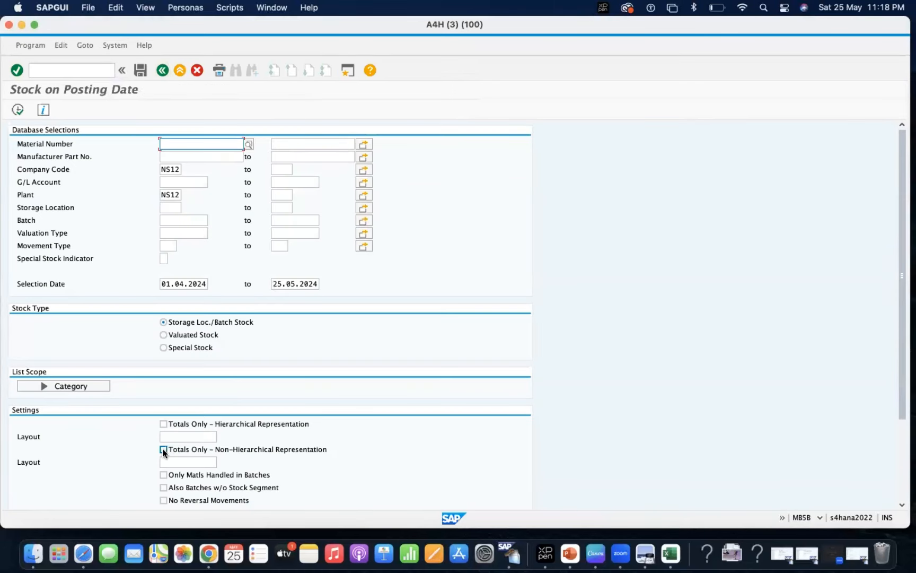
{"action": "left_click", "coordinate": [17, 110]}
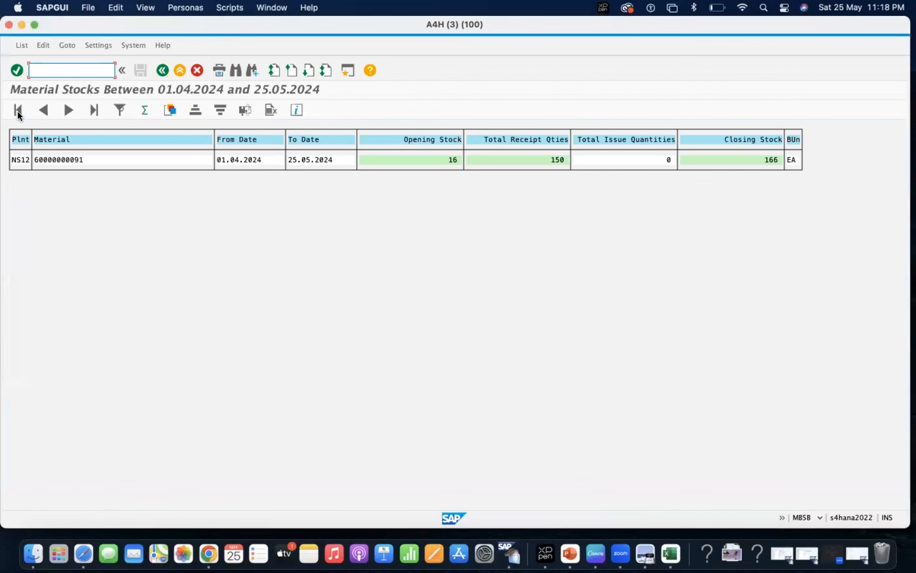
{"action": "left_click", "coordinate": [162, 70]}
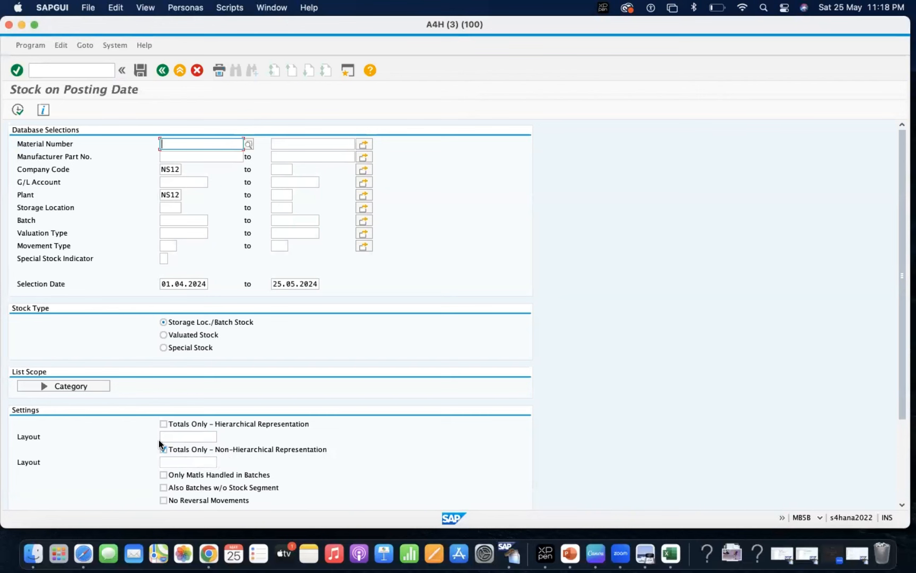
{"action": "left_click", "coordinate": [18, 110]}
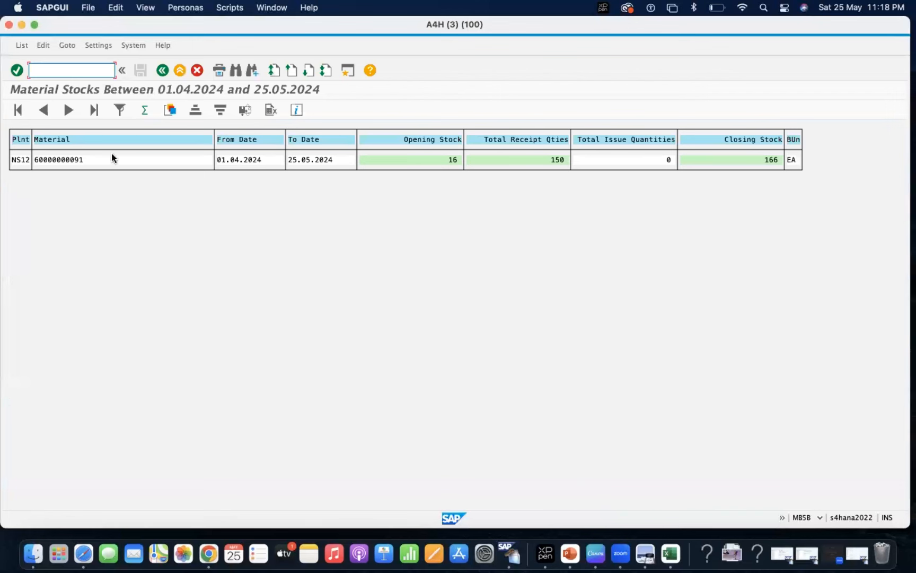
{"action": "left_click", "coordinate": [60, 159]}
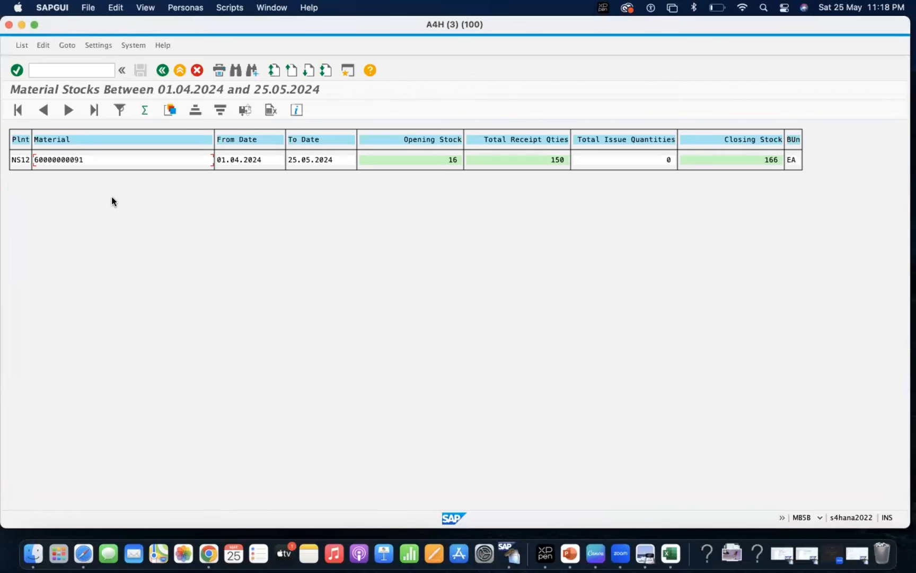
{"action": "left_click_drag", "start_coordinate": [83, 159], "coordinate": [17, 166]}
{"action": "key", "text": "super+c"}
{"action": "left_click", "coordinate": [60, 70]}
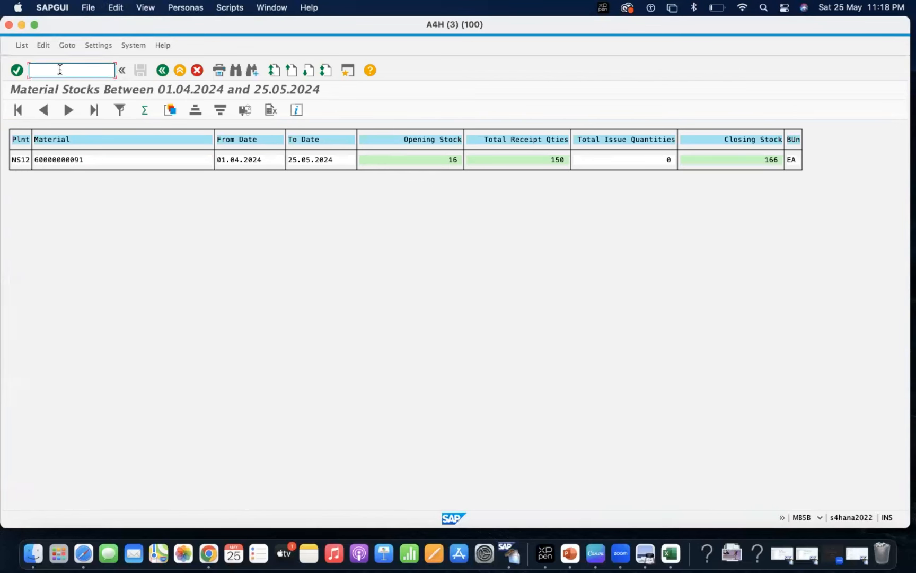
{"action": "type", "text": "/nmm03"}
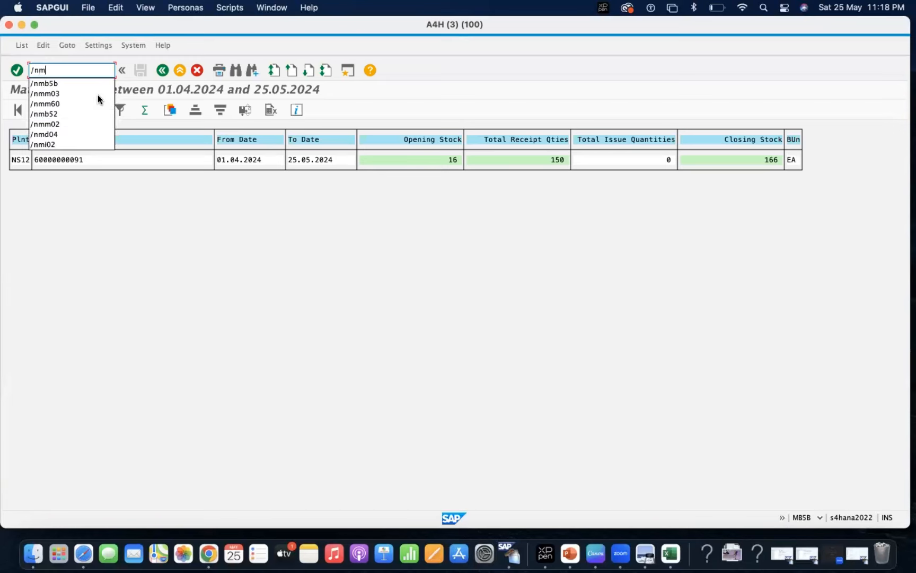
{"action": "key", "text": "Return"}
{"action": "key", "text": "super+v"}
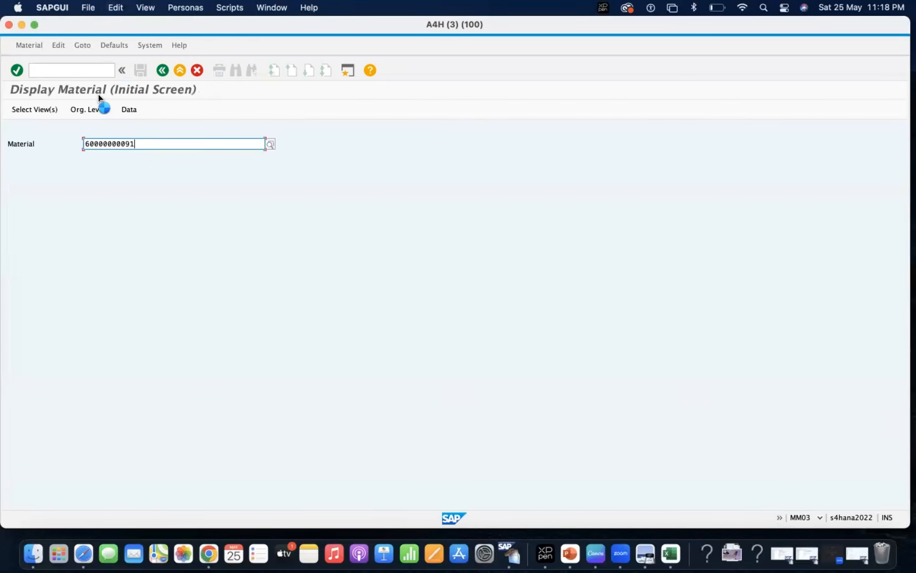
{"action": "key", "text": "Return"}
Step: Display the Accounting 1 view of the material for plant NS12
{"action": "left_click", "coordinate": [191, 276]}
{"action": "key", "text": "Return"}
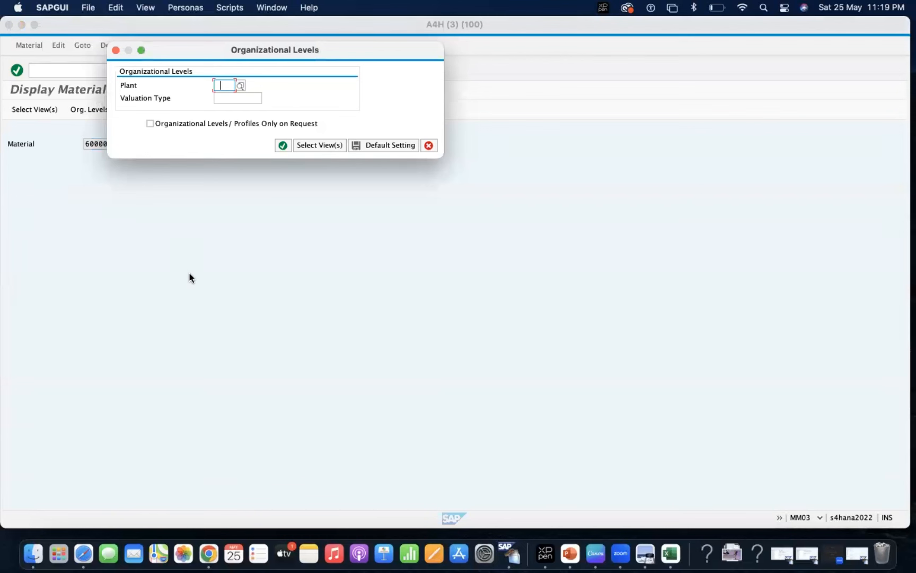
{"action": "key", "text": "Down"}
{"action": "key", "text": "Return"}
{"action": "key", "text": "Return"}
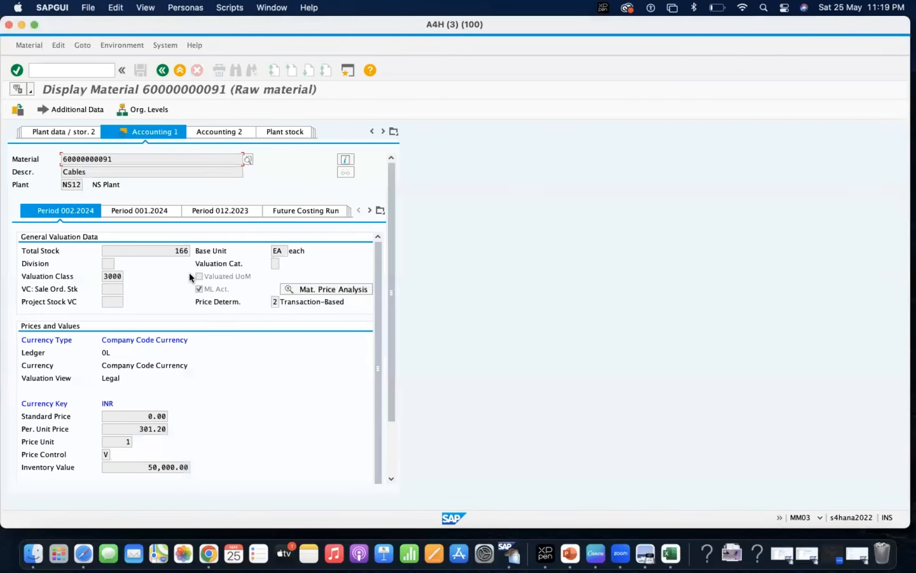
Step: Review the material's total stock and valuation data for the current period and period 001.2024
{"action": "left_click", "coordinate": [391, 460]}
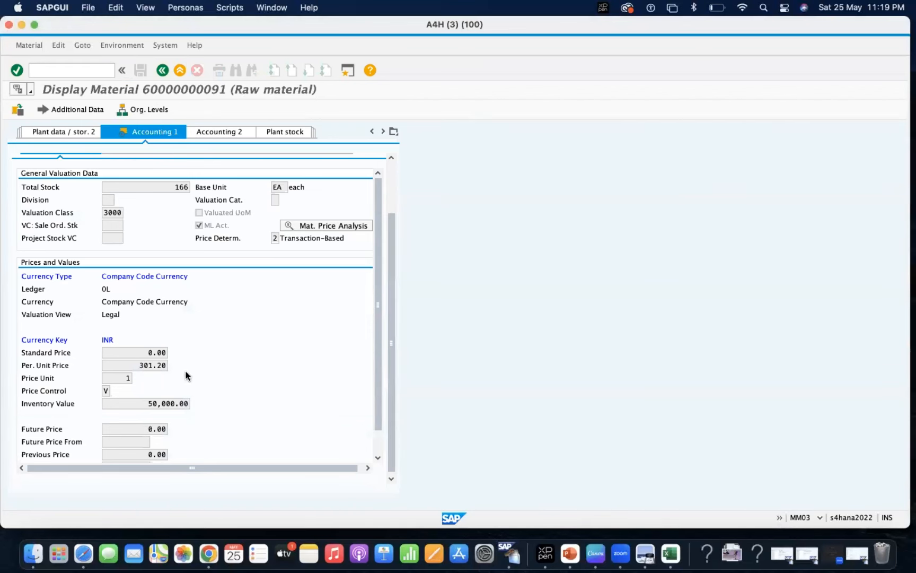
{"action": "left_click", "coordinate": [393, 192]}
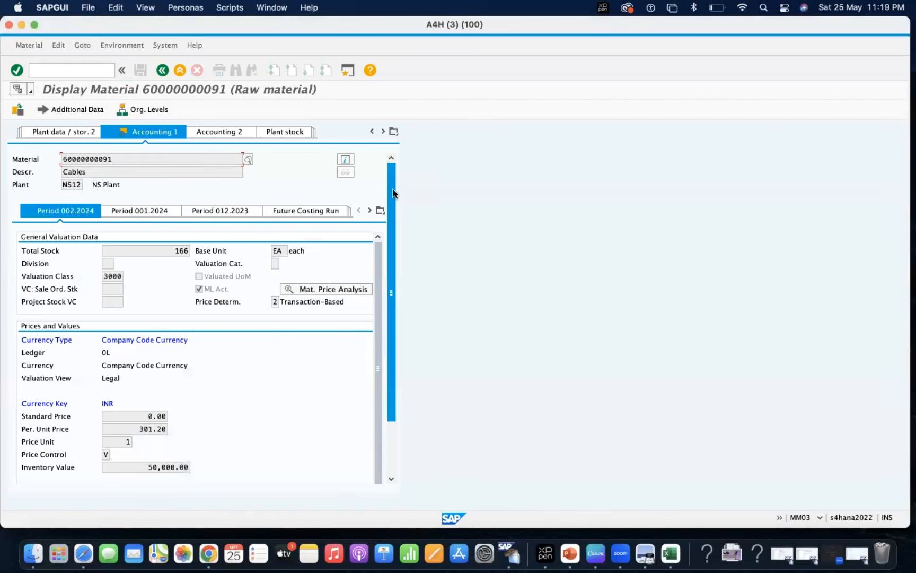
{"action": "double_click", "coordinate": [180, 250]}
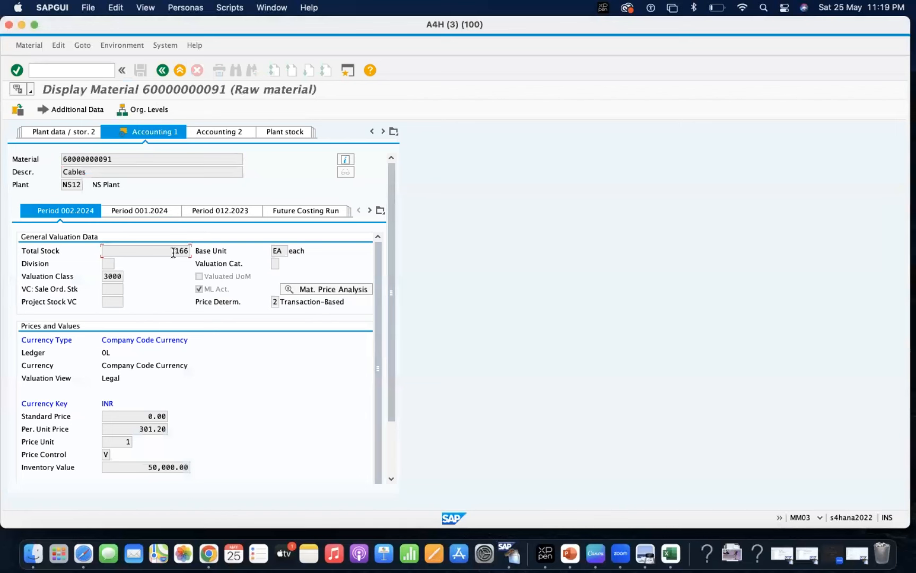
{"action": "left_click", "coordinate": [131, 211]}
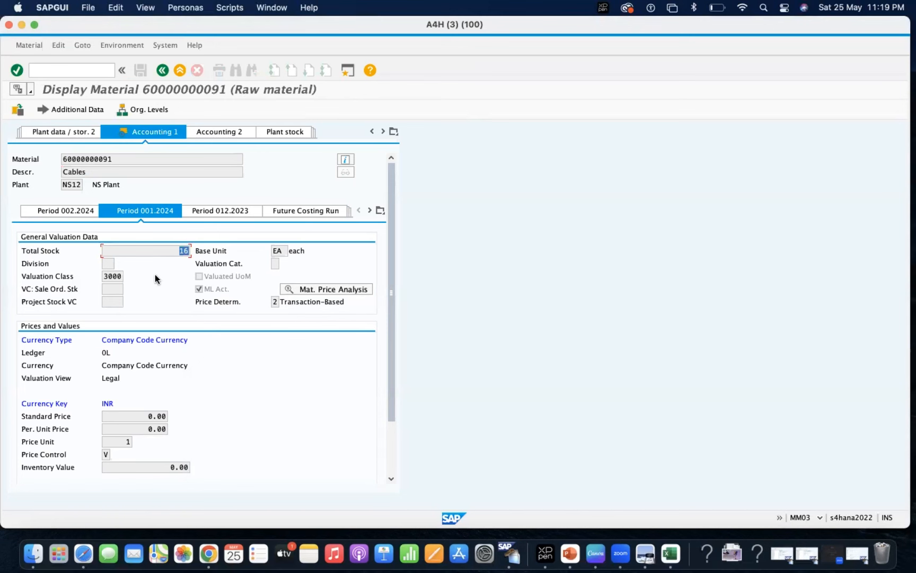
Step: Switch to the Excel sheet and compare the previous and current period quantities of Case 2 and Case 3
{"action": "left_click", "coordinate": [670, 554]}
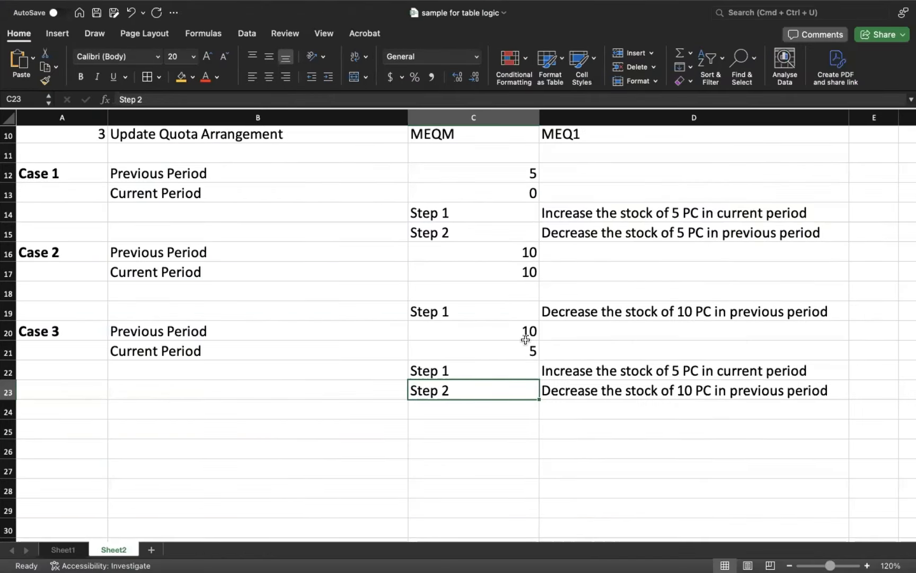
{"action": "left_click", "coordinate": [522, 273]}
{"action": "left_click", "coordinate": [513, 252]}
{"action": "left_click", "coordinate": [519, 274]}
{"action": "left_click", "coordinate": [520, 334]}
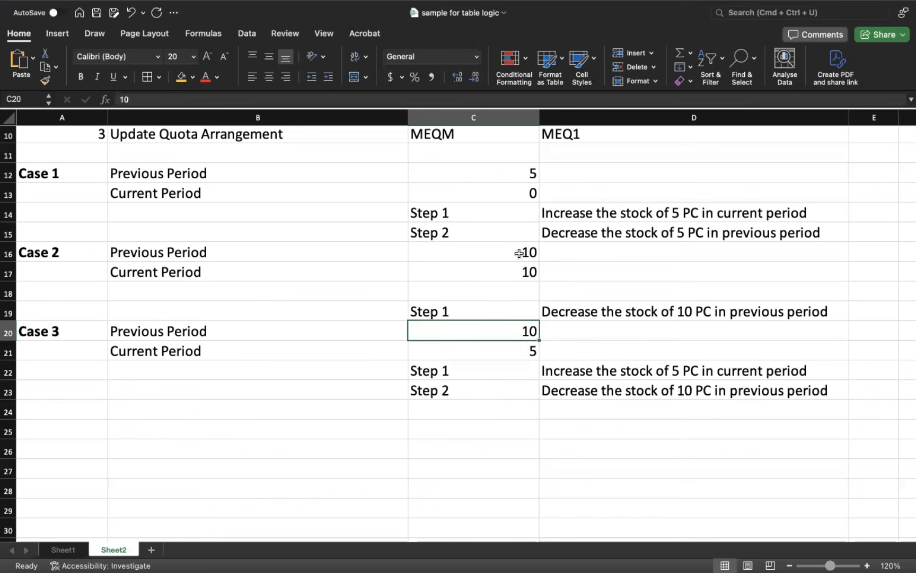
{"action": "left_click_drag", "start_coordinate": [519, 253], "coordinate": [695, 311]}
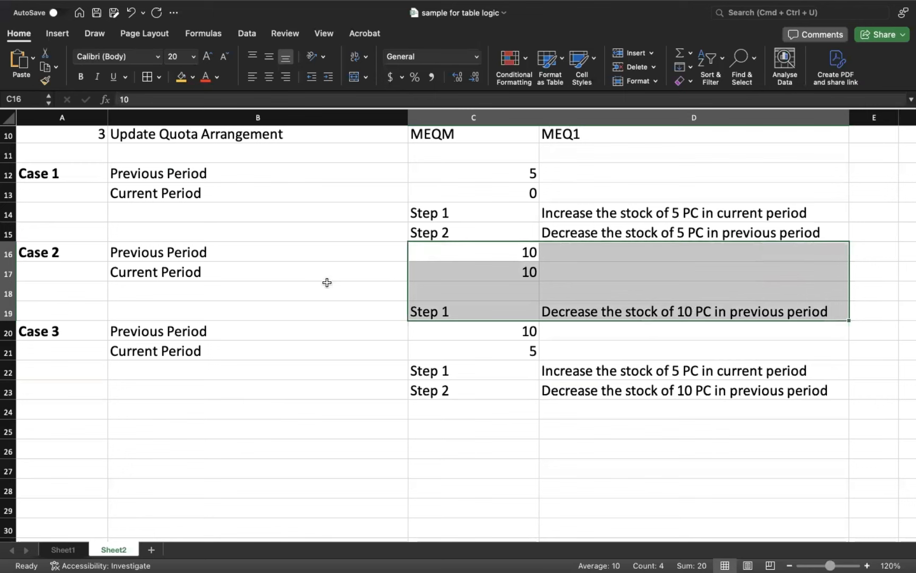
{"action": "left_click", "coordinate": [518, 258]}
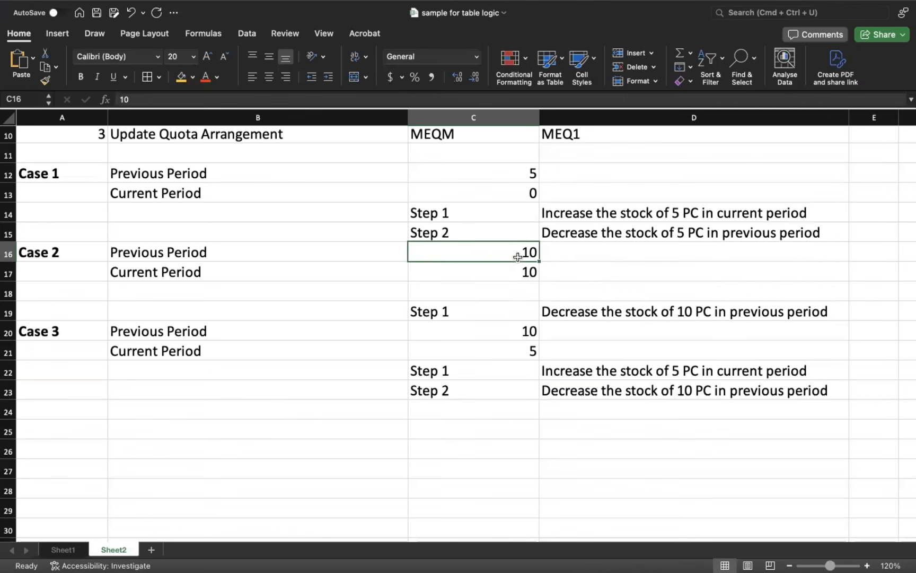
Step: Copy the Case 3 block A20:D23 to row 24 and rename the copy Case 4
{"action": "left_click_drag", "start_coordinate": [45, 331], "coordinate": [685, 392]}
{"action": "key", "text": "super+c"}
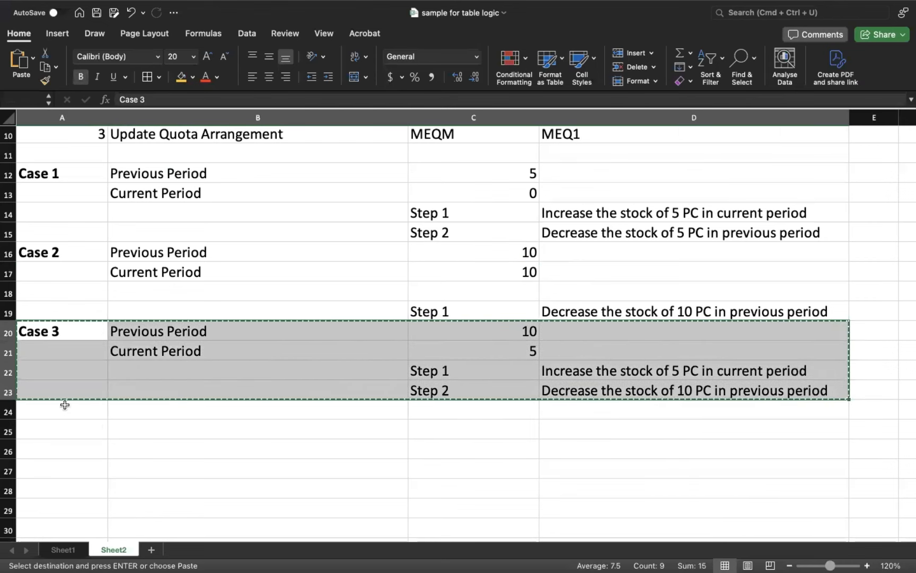
{"action": "left_click", "coordinate": [69, 409]}
{"action": "key", "text": "super+v"}
{"action": "double_click", "coordinate": [73, 410]}
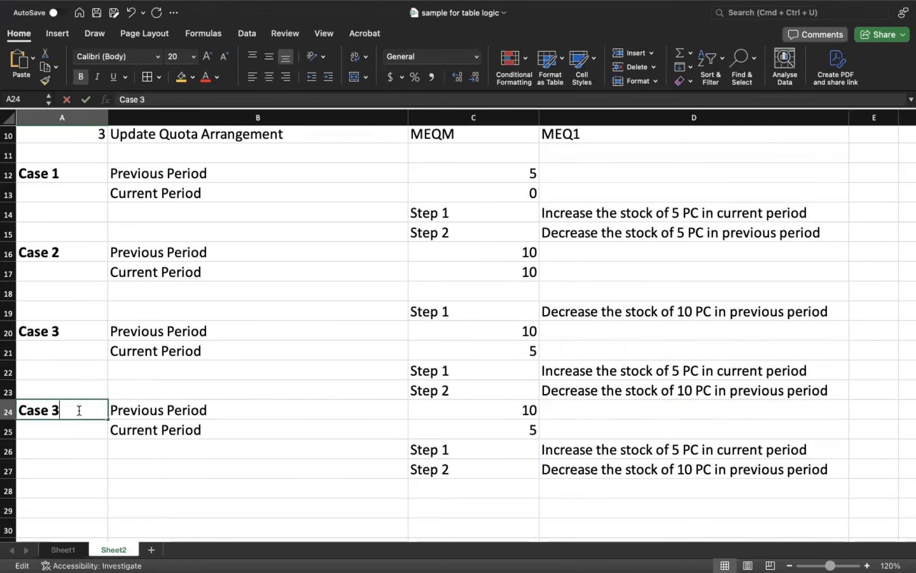
{"action": "key", "text": "BackSpace"}
{"action": "type", "text": "4"}
{"action": "key", "text": "Tab"}
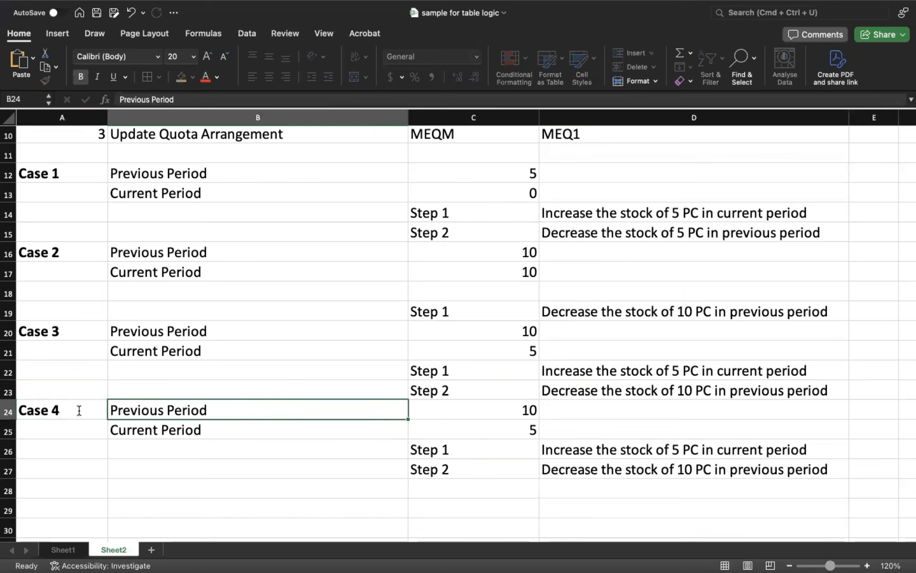
Step: Set Case 4's Previous Period quantity to 16 and its Current Period quantity to 166
{"action": "left_click", "coordinate": [522, 412]}
{"action": "type", "text": "16"}
{"action": "key", "text": "Return"}
{"action": "type", "text": "166"}
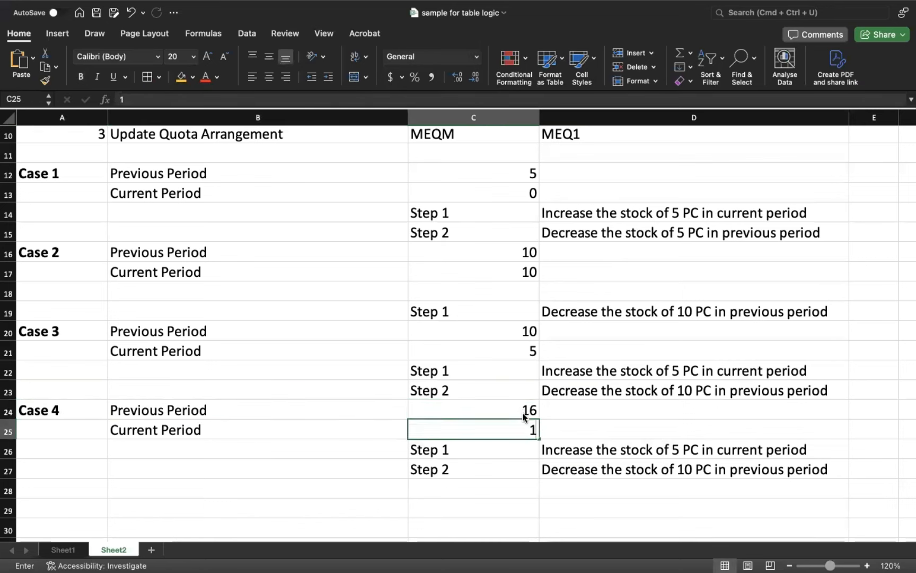
{"action": "key", "text": "Return"}
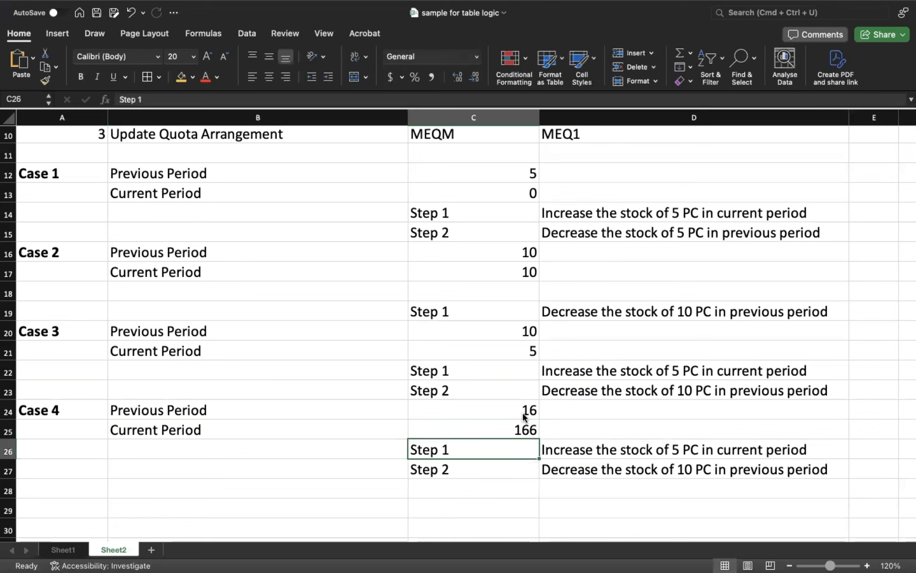
Step: Change Case 4's Step 1 text to "Decrease the stock of 16 PC in previous period"
{"action": "left_click", "coordinate": [588, 450]}
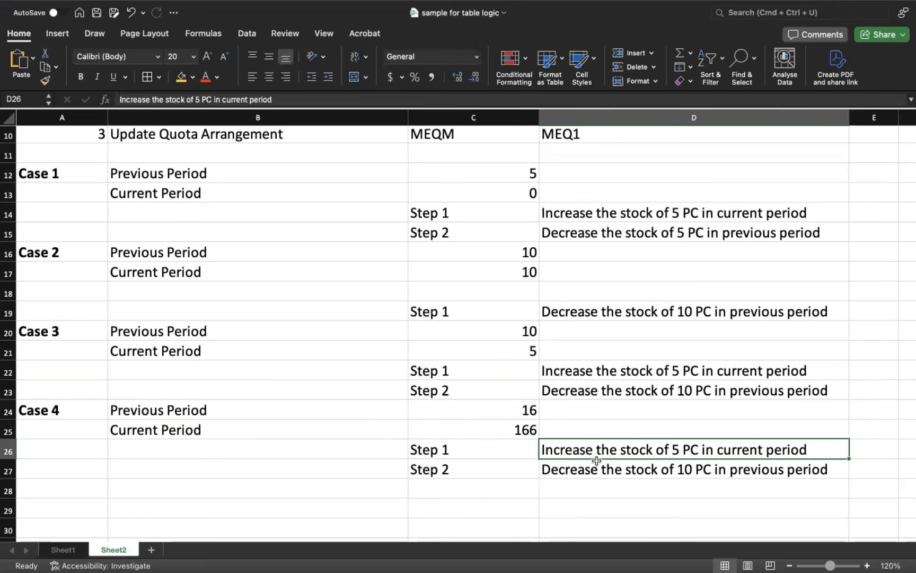
{"action": "type", "text": "D"}
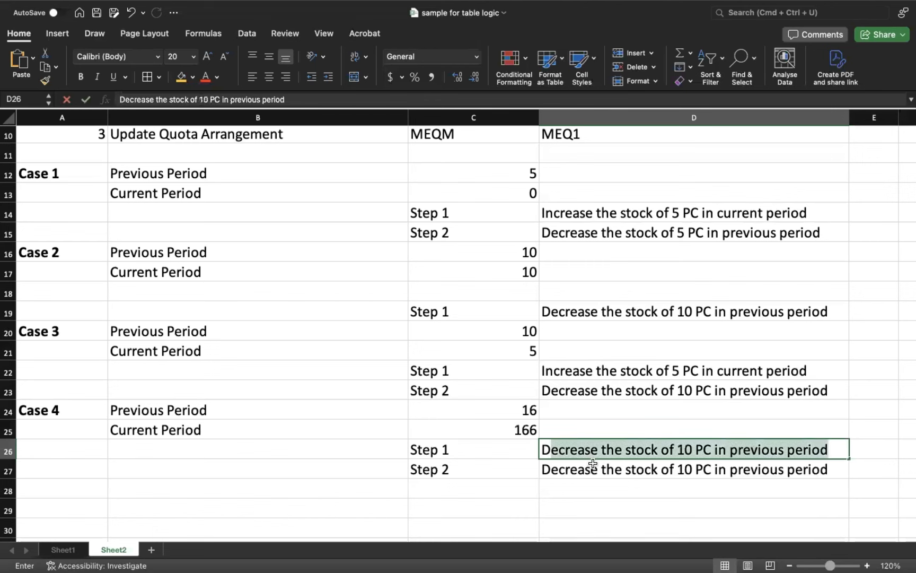
{"action": "type", "text": "e"}
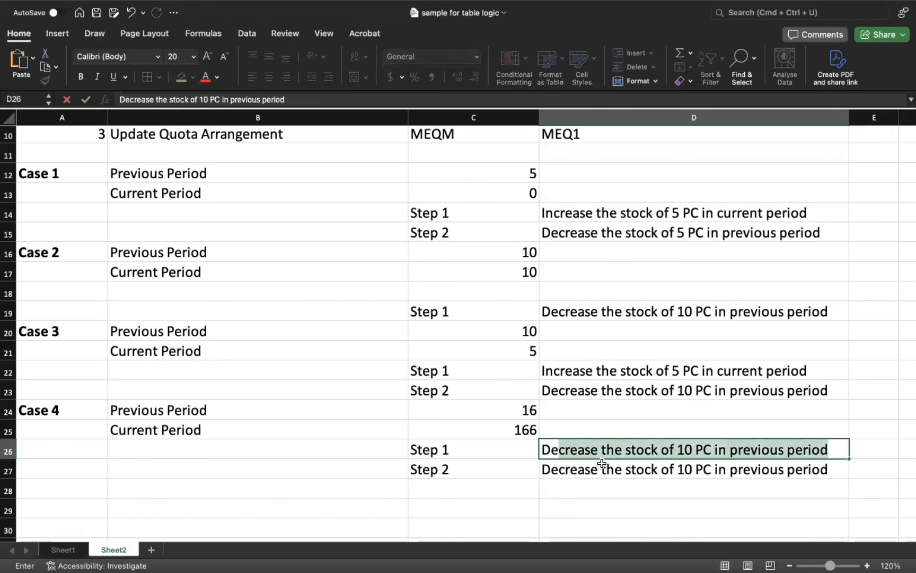
{"action": "key", "text": "Return"}
{"action": "key", "text": "super+c"}
{"action": "left_click", "coordinate": [634, 448]}
{"action": "key", "text": "super+v"}
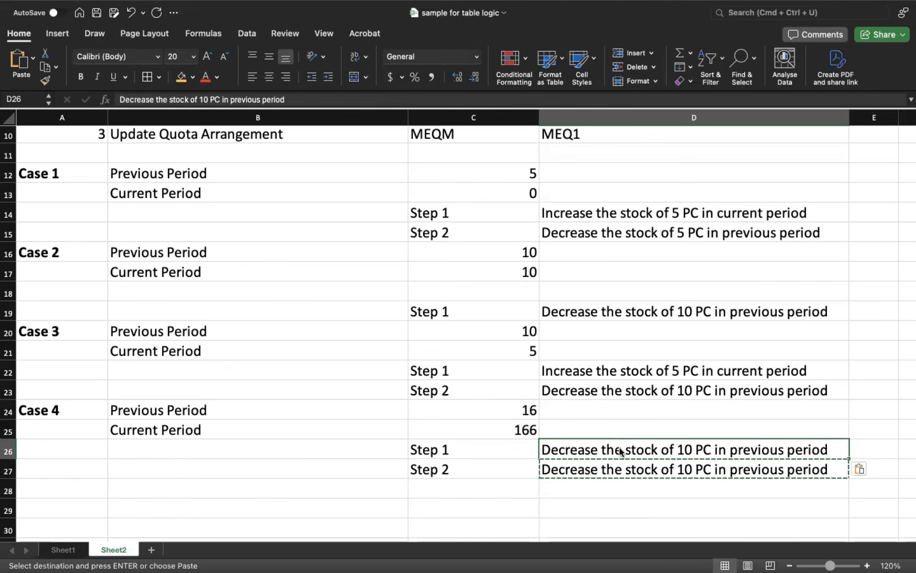
{"action": "double_click", "coordinate": [685, 450]}
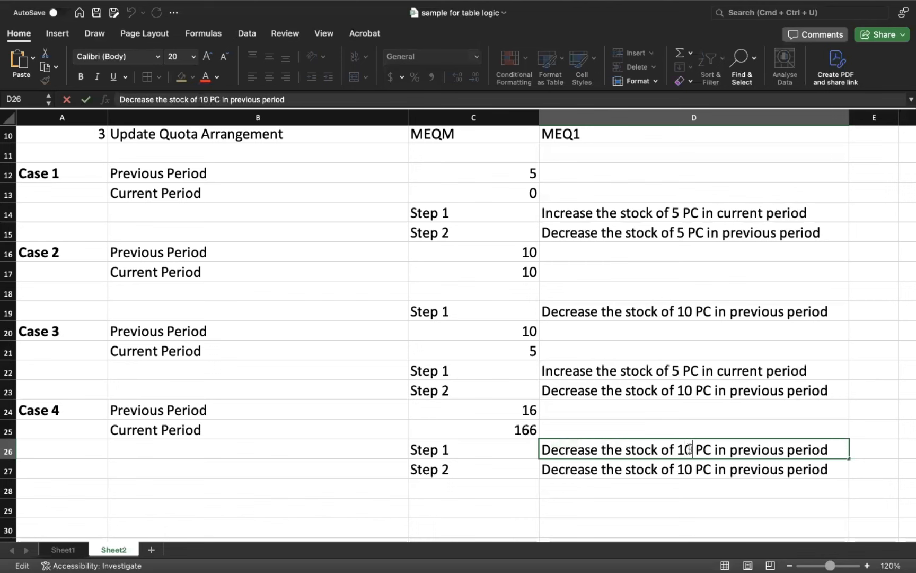
{"action": "key", "text": "BackSpace"}
{"action": "type", "text": "6"}
{"action": "key", "text": "Return"}
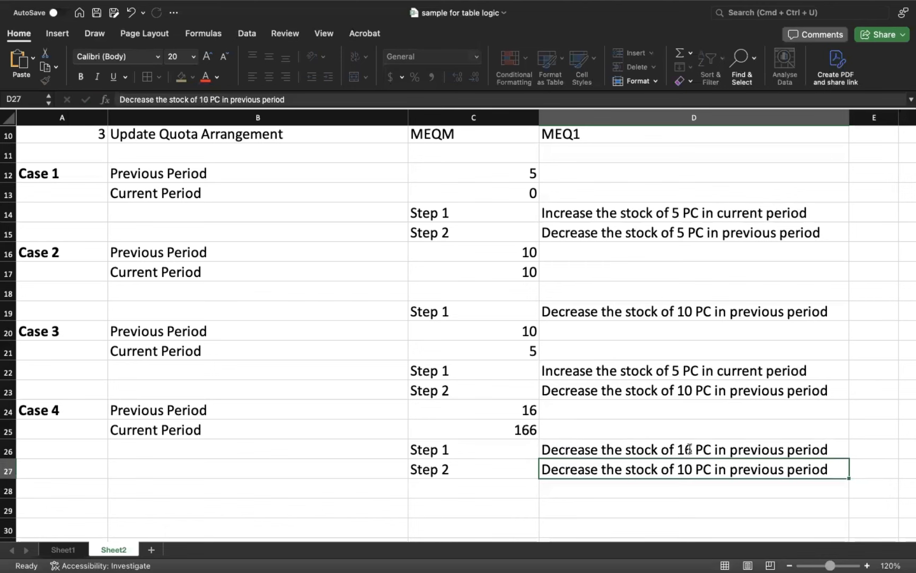
Step: Change Case 4's Step 2 text to "Decrease the stock of 150 PC in current period"
{"action": "double_click", "coordinate": [695, 469]}
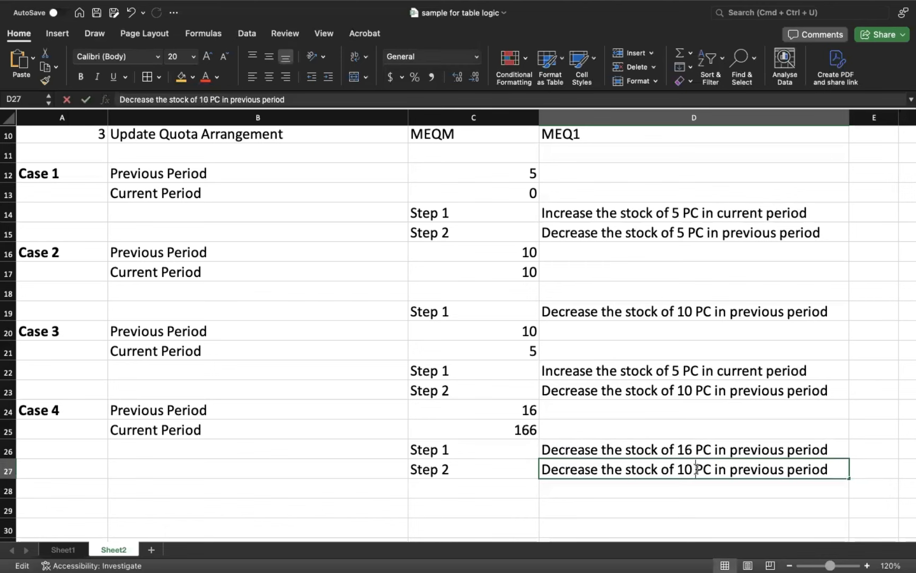
{"action": "key", "text": "BackSpace"}
{"action": "key", "text": "BackSpace"}
{"action": "type", "text": "50"}
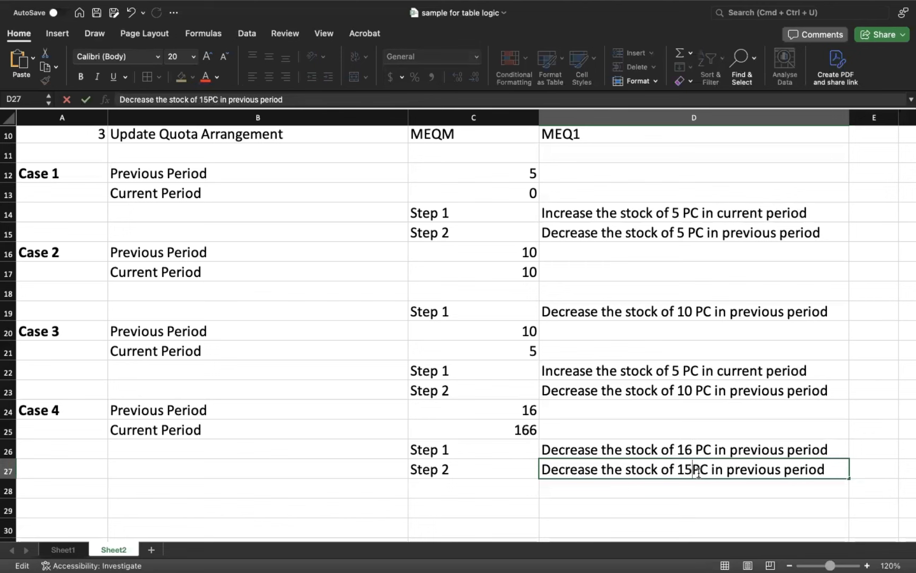
{"action": "left_click_drag", "start_coordinate": [739, 470], "coordinate": [790, 470]}
{"action": "type", "text": "current"}
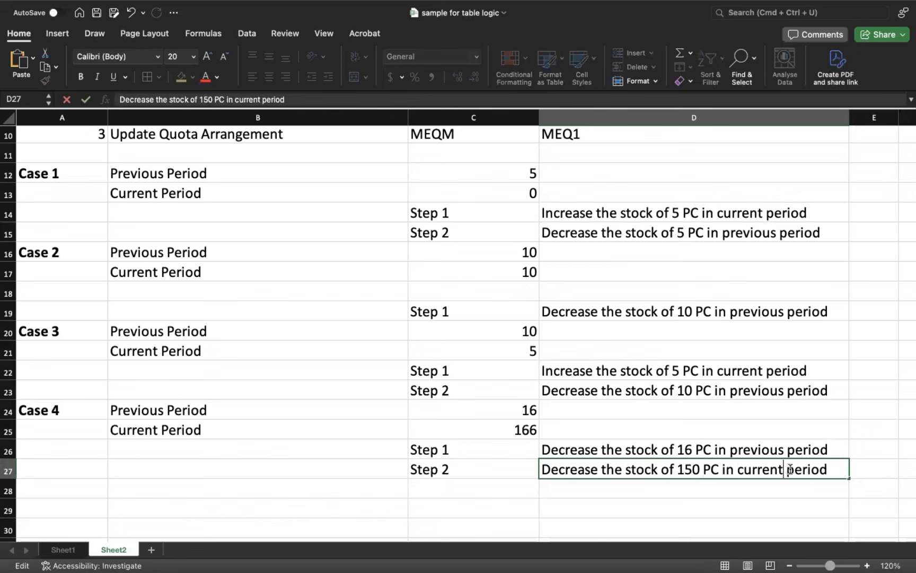
{"action": "key", "text": "Return"}
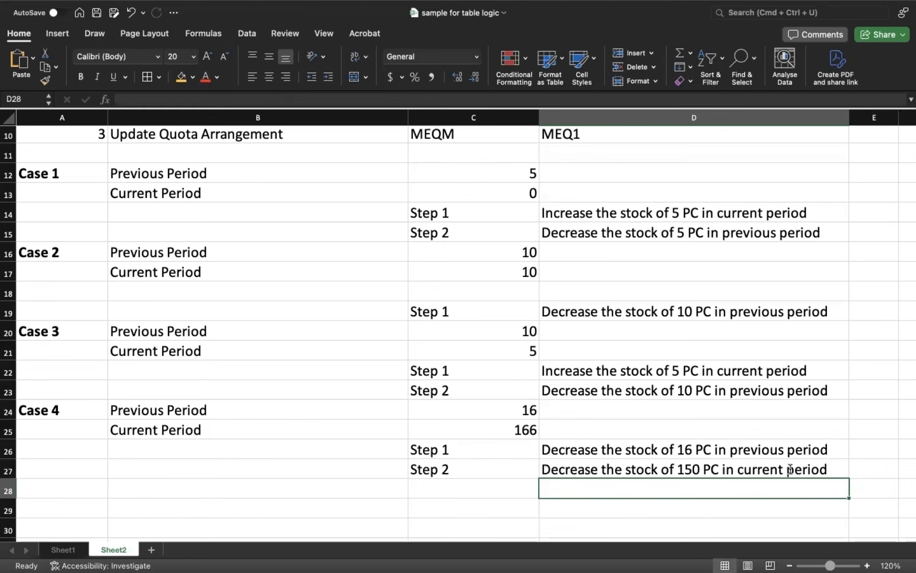
{"action": "key", "text": "ctrl+Left"}
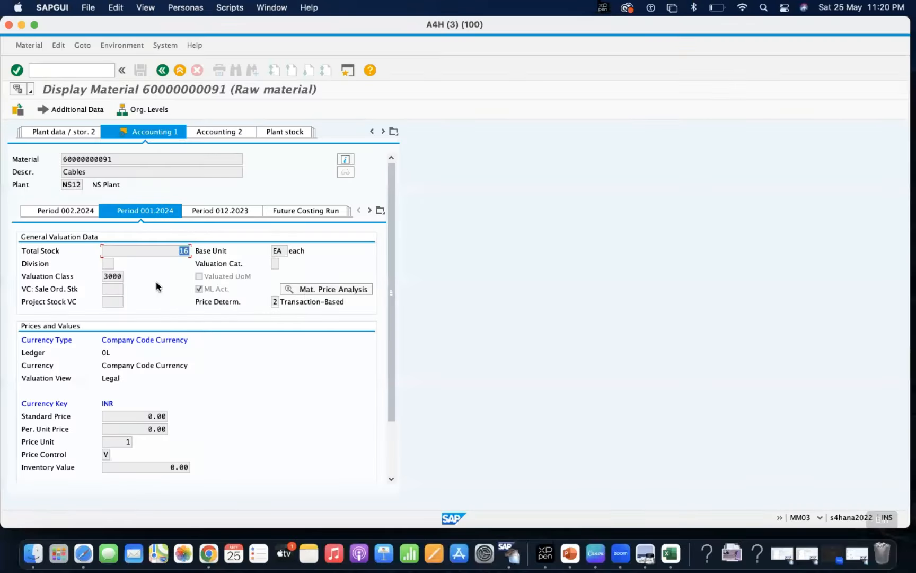
{"action": "left_click", "coordinate": [215, 212]}
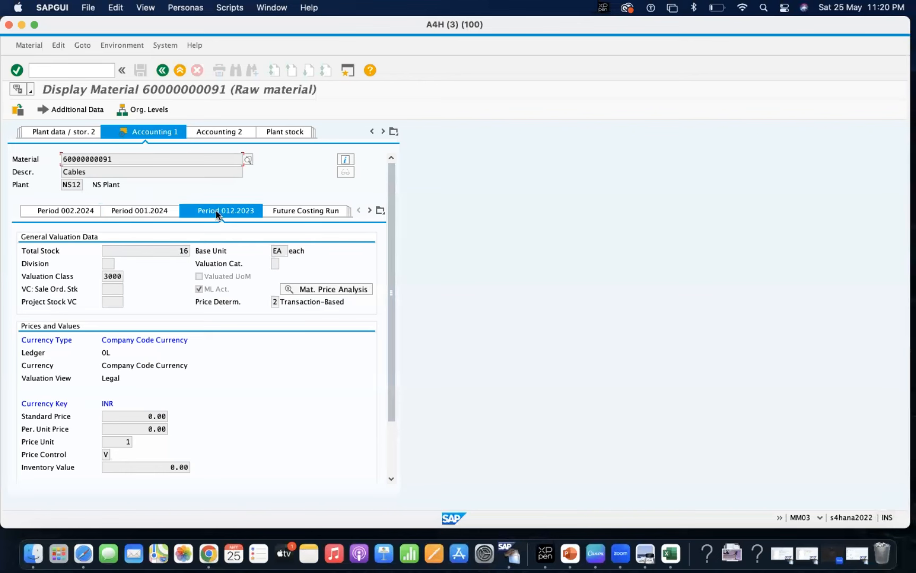
{"action": "left_click", "coordinate": [171, 248]}
{"action": "left_click", "coordinate": [130, 214]}
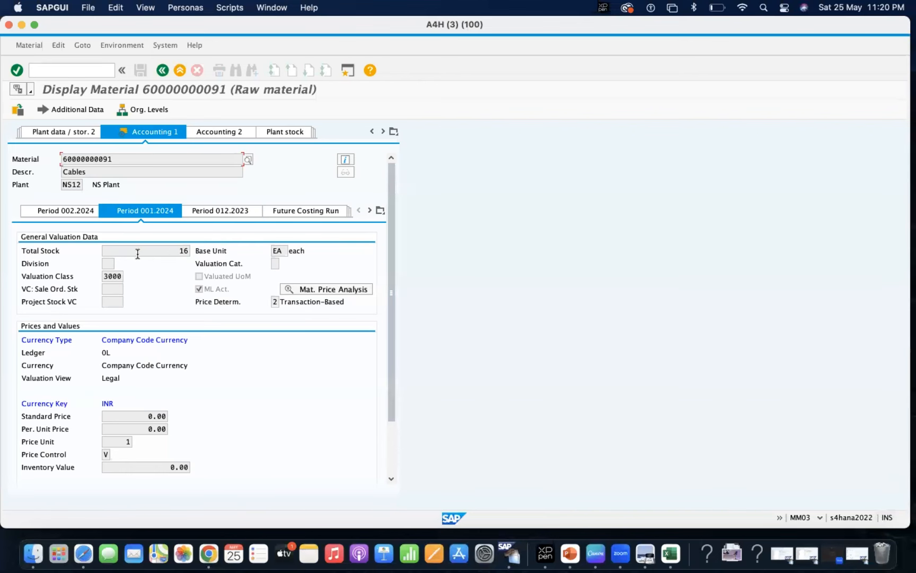
{"action": "left_click", "coordinate": [96, 213]}
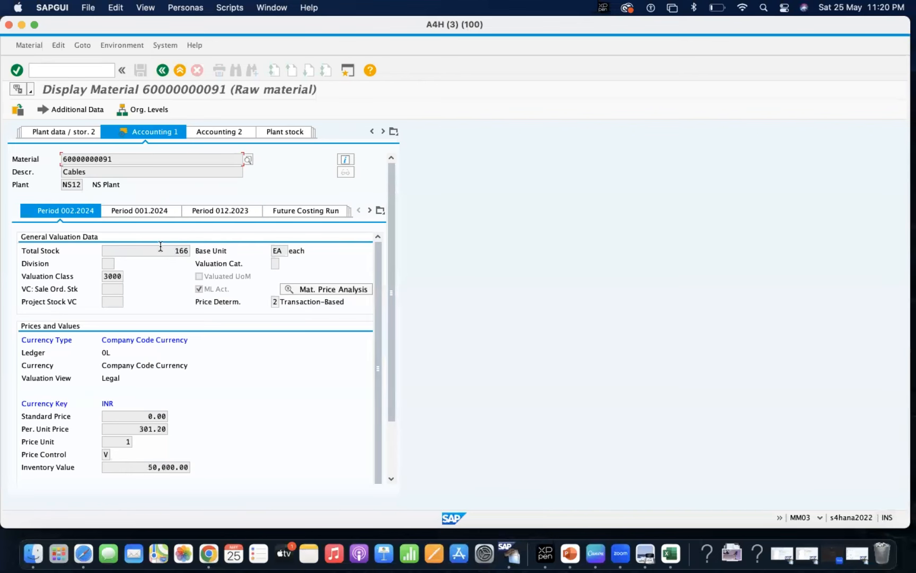
{"action": "left_click", "coordinate": [161, 247]}
Step: Open a new SAP session and start transaction MIGO
{"action": "left_click", "coordinate": [347, 70]}
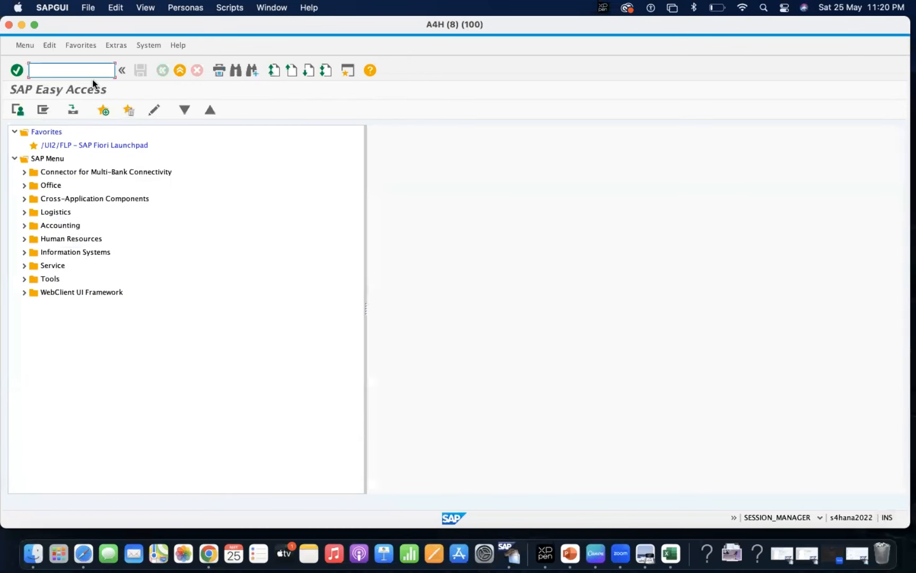
{"action": "type", "text": "m"}
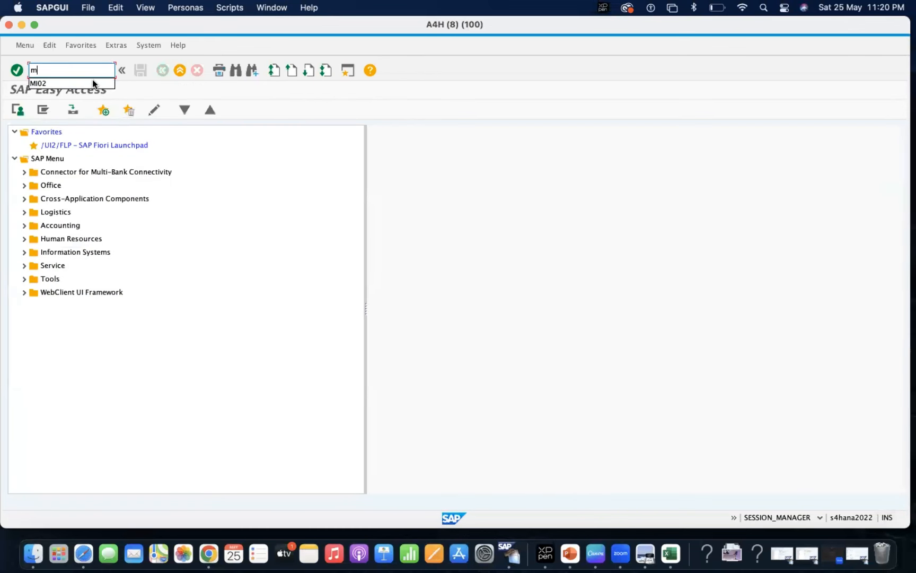
{"action": "type", "text": "igo"}
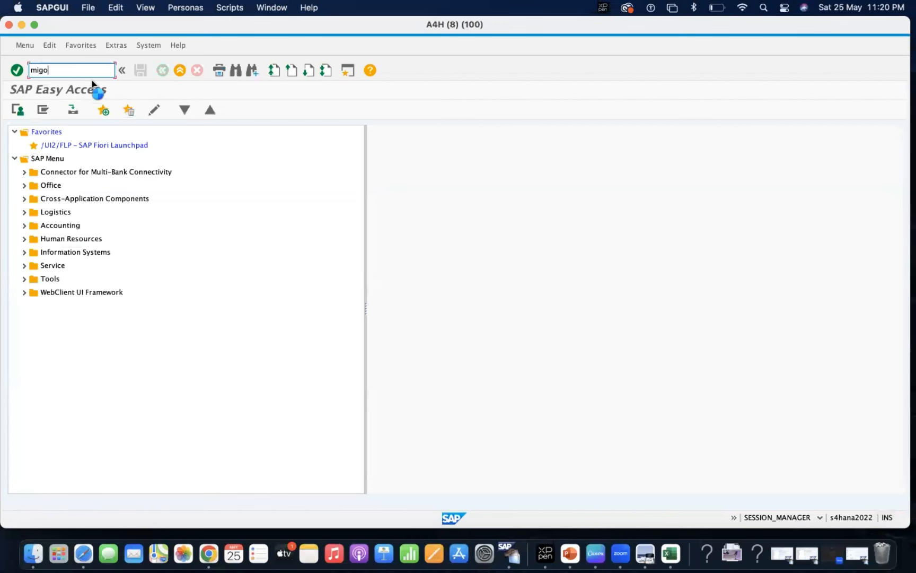
Step: Set the MIGO document to a goods receipt with reference Other and movement type 562
{"action": "key", "text": "Return"}
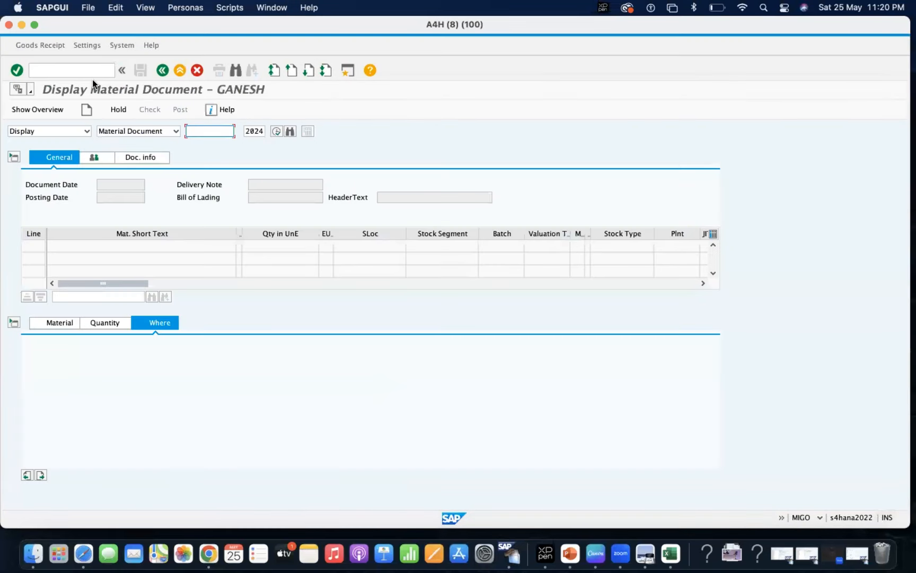
{"action": "left_click", "coordinate": [60, 130]}
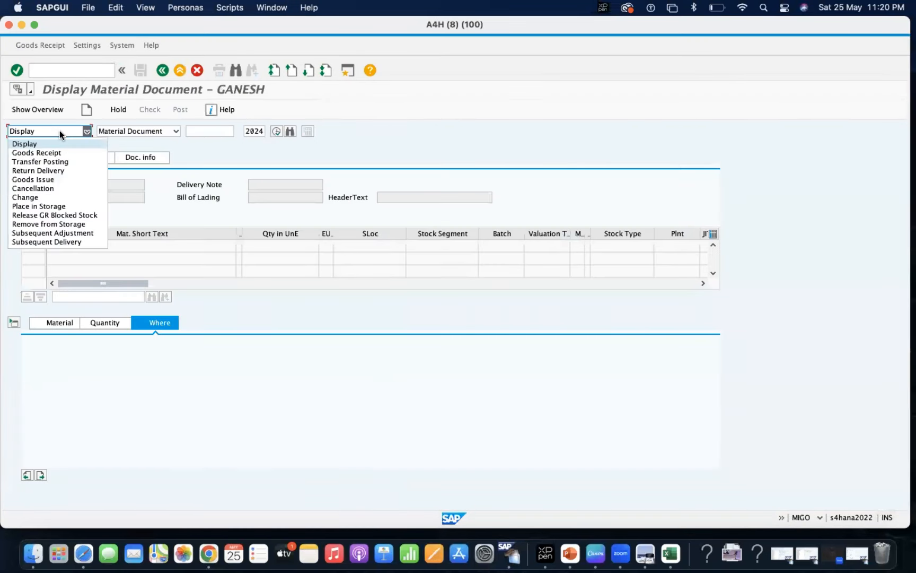
{"action": "left_click", "coordinate": [51, 154]}
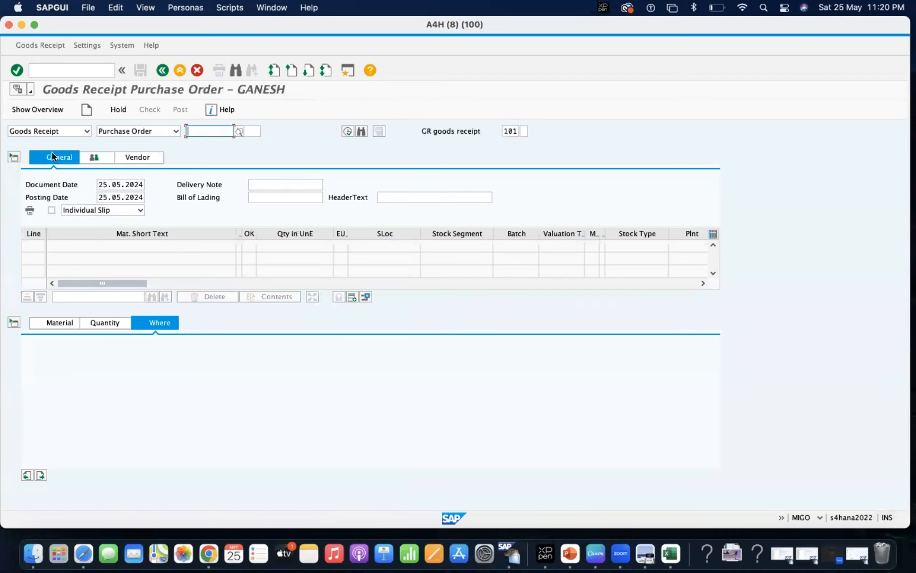
{"action": "left_click", "coordinate": [121, 131]}
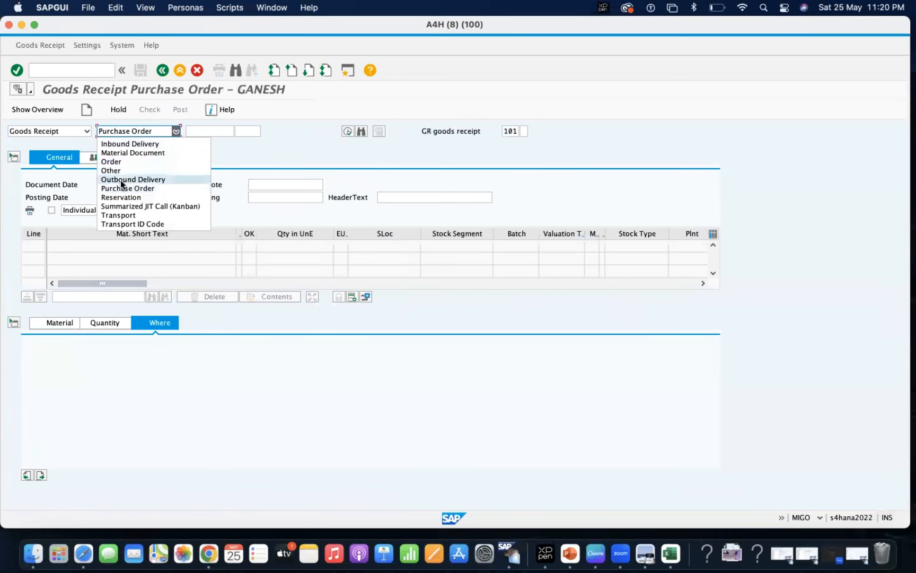
{"action": "left_click", "coordinate": [122, 171]}
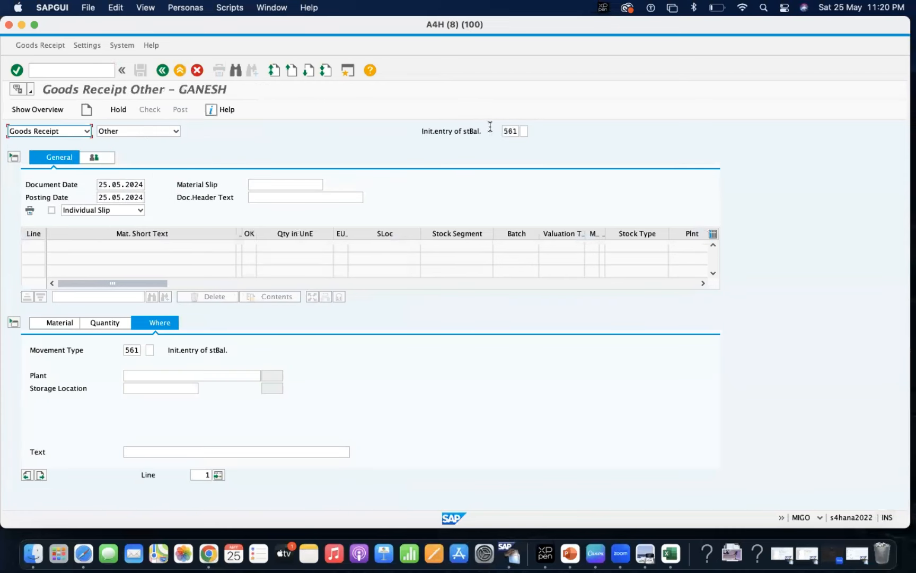
{"action": "left_click", "coordinate": [511, 131]}
{"action": "key", "text": "BackSpace"}
{"action": "type", "text": "2"}
{"action": "key", "text": "Return"}
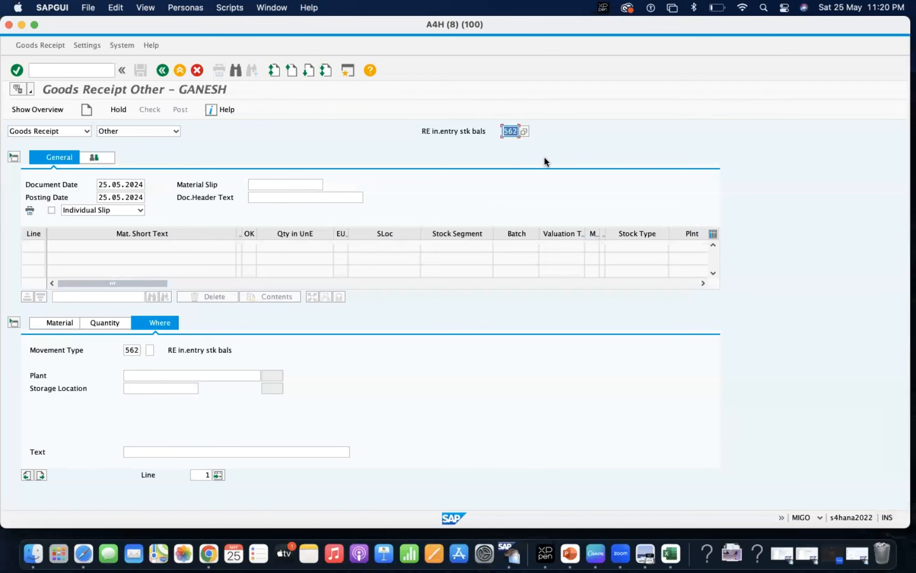
Step: Enter the material Cables in the item and set its quantity in unit of entry to 16
{"action": "left_click", "coordinate": [73, 324]}
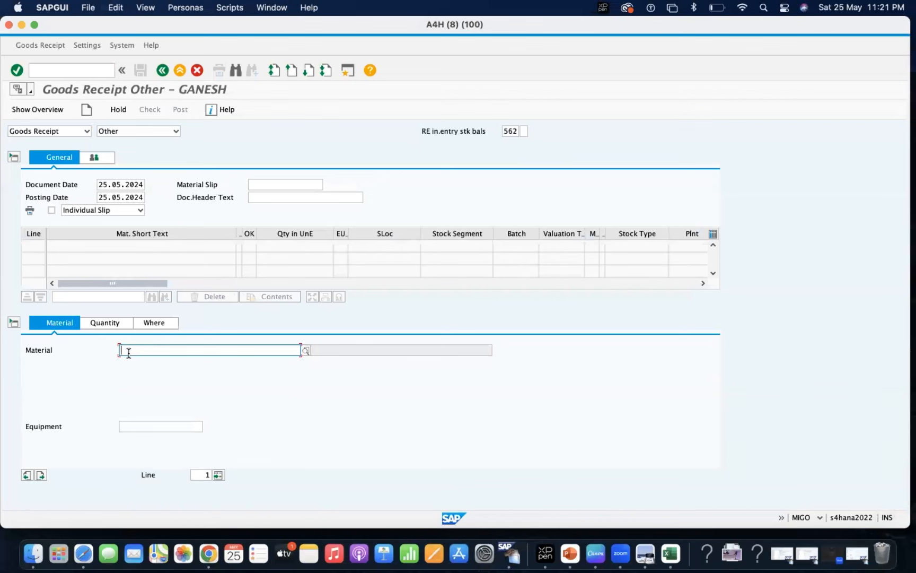
{"action": "left_click", "coordinate": [129, 352]}
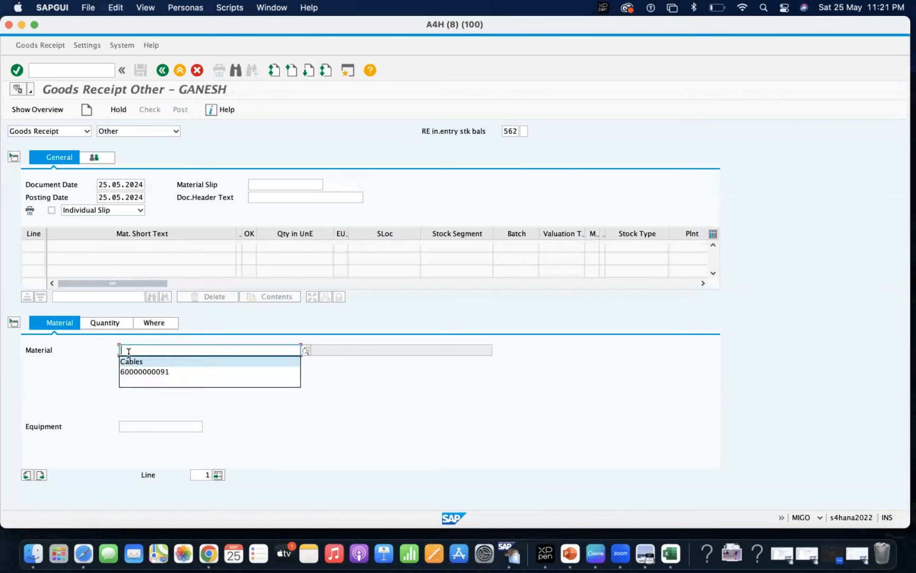
{"action": "left_click", "coordinate": [133, 362]}
{"action": "key", "text": "Return"}
{"action": "left_click", "coordinate": [101, 323]}
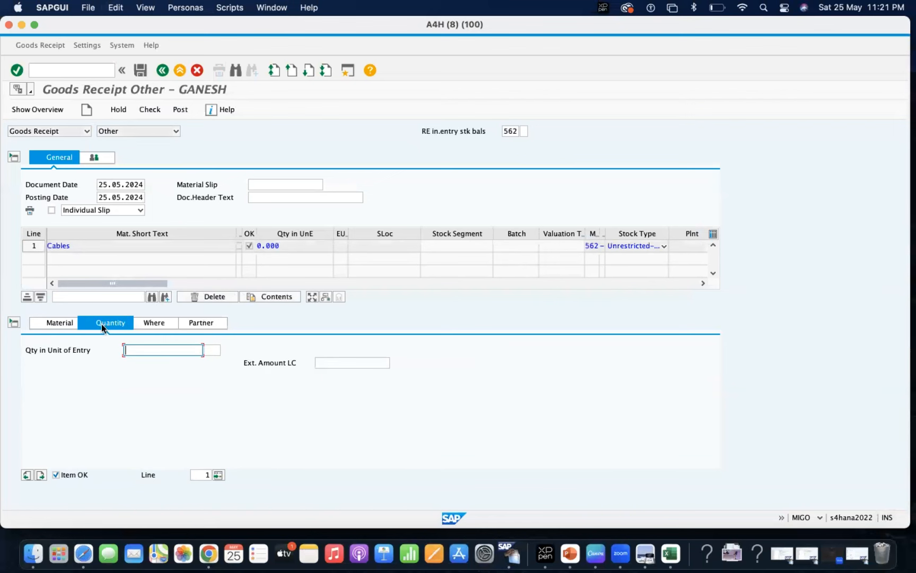
{"action": "left_click", "coordinate": [137, 352]}
{"action": "type", "text": "16"}
{"action": "key", "text": "Return"}
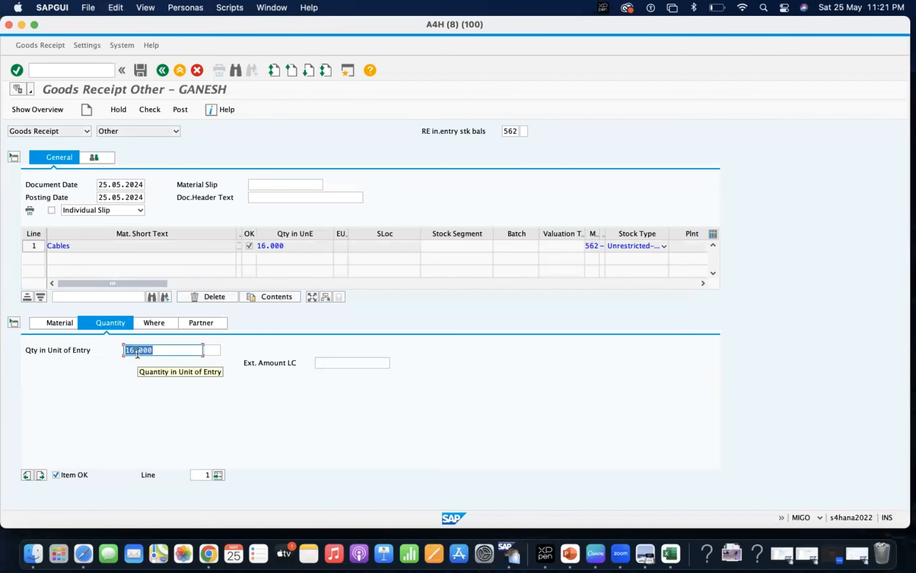
Step: Set the posting date to 25.04.2024 and enter plant NS12 for the item
{"action": "left_click", "coordinate": [120, 198]}
{"action": "type", "text": "25.04.2024"}
{"action": "key", "text": "shift+Home"}
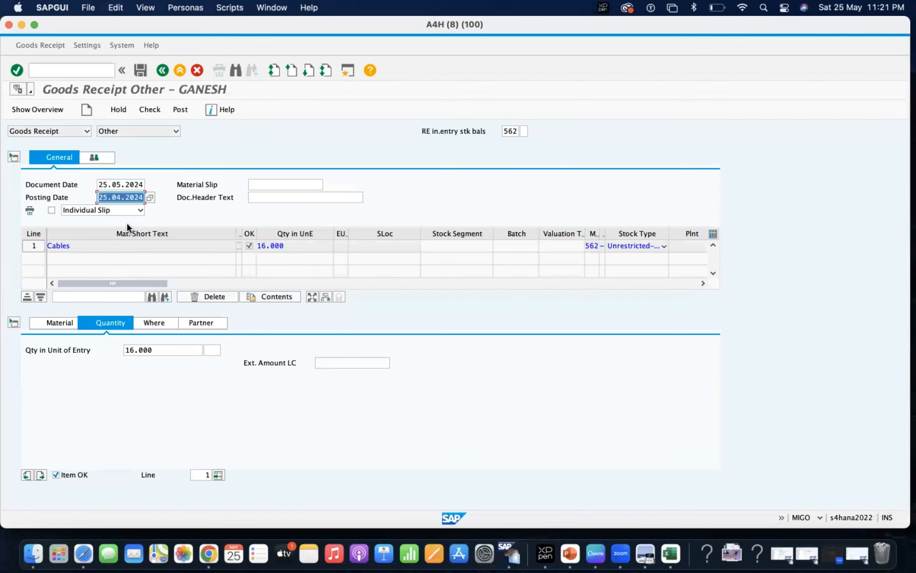
{"action": "left_click", "coordinate": [150, 323]}
{"action": "left_click", "coordinate": [139, 375]}
{"action": "type", "text": "ns12"}
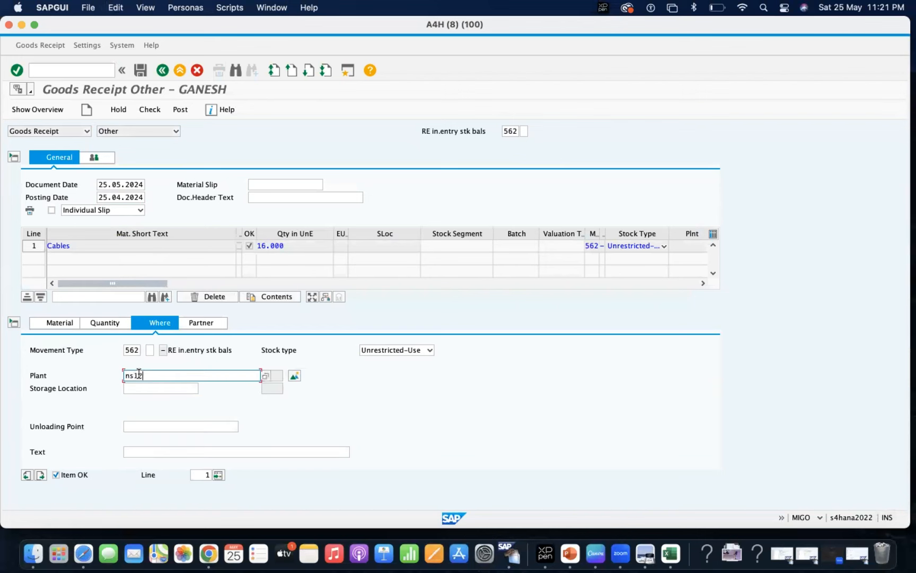
{"action": "key", "text": "Return"}
{"action": "left_click", "coordinate": [149, 390]}
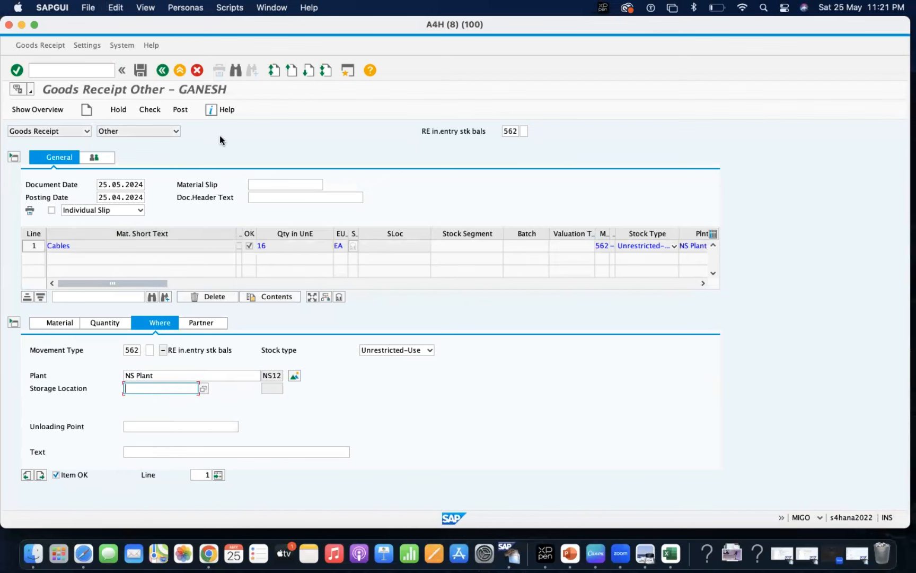
Step: Recheck the Case 4 steps in Excel, return to SAP and try to open the stock overview for the item's plant
{"action": "key", "text": "super+Tab"}
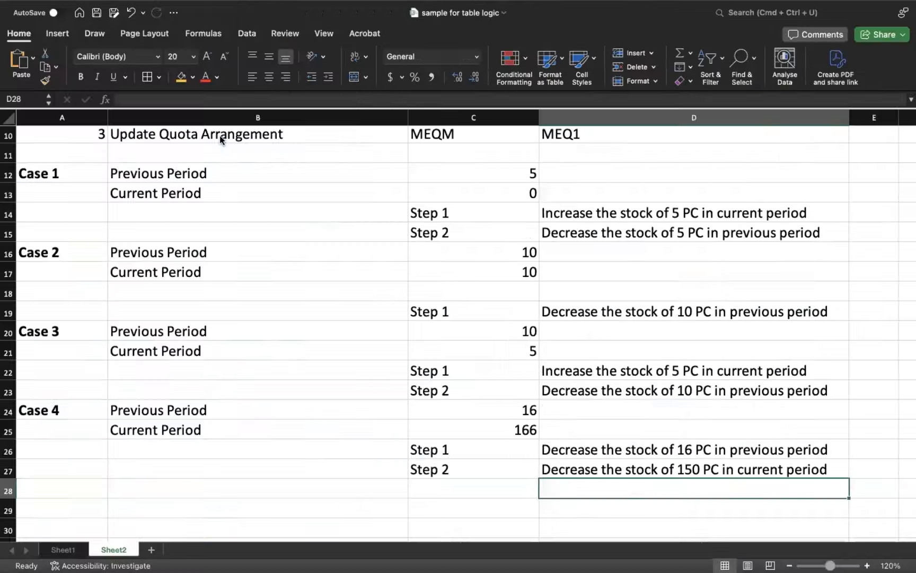
{"action": "key", "text": "super+Tab"}
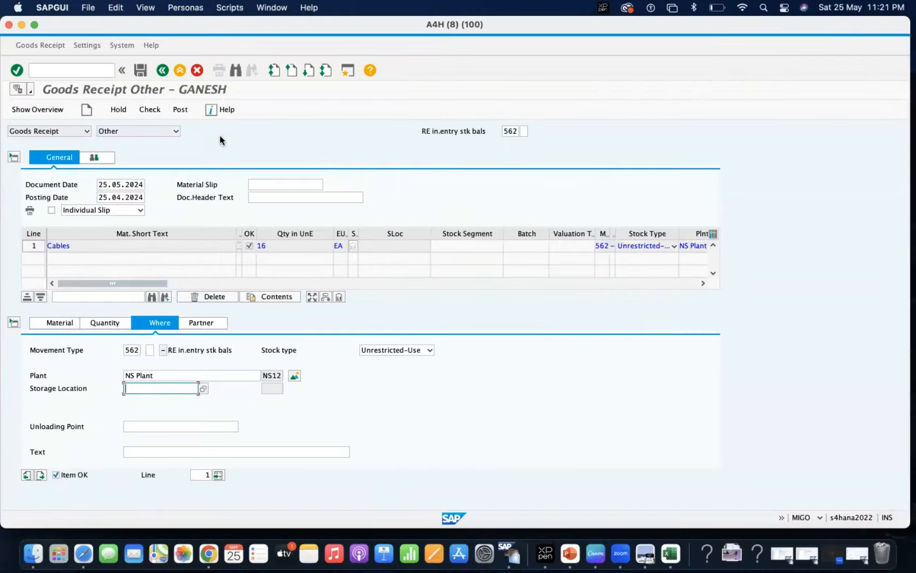
{"action": "right_click", "coordinate": [510, 553]}
{"action": "left_click", "coordinate": [378, 398]}
{"action": "left_click", "coordinate": [295, 376]}
{"action": "left_click", "coordinate": [295, 376]}
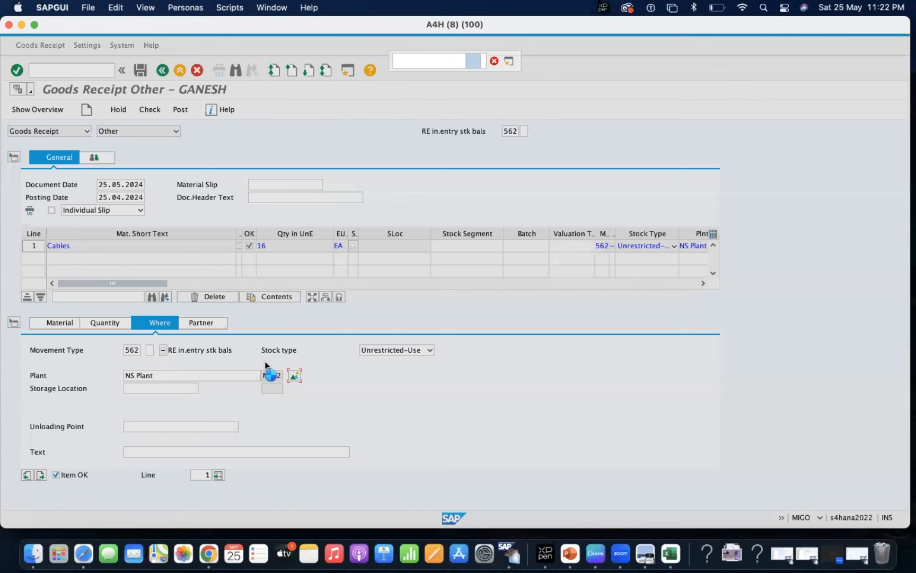
Step: Switch to SAP session A4H (1) and try to start transaction MMBE there
{"action": "right_click", "coordinate": [508, 550]}
{"action": "left_click", "coordinate": [550, 374]}
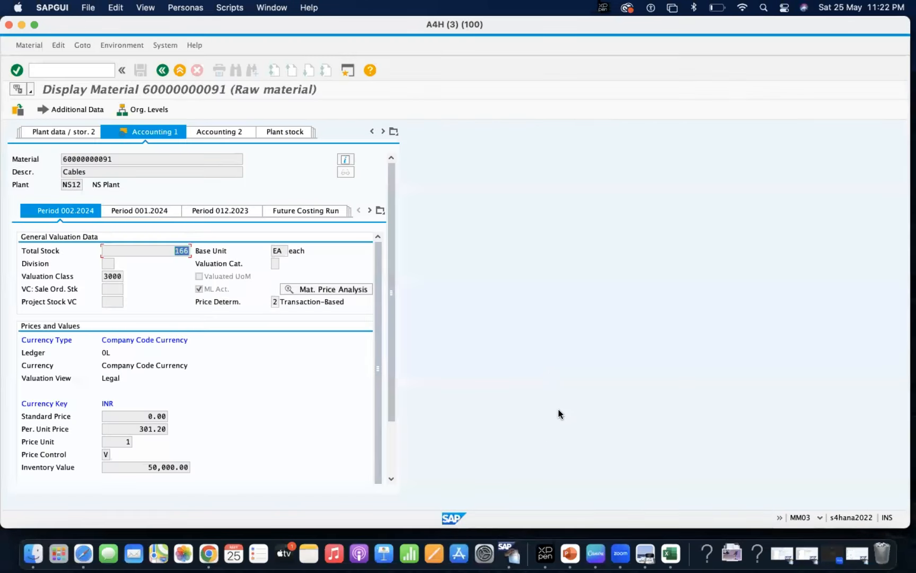
{"action": "right_click", "coordinate": [528, 553]}
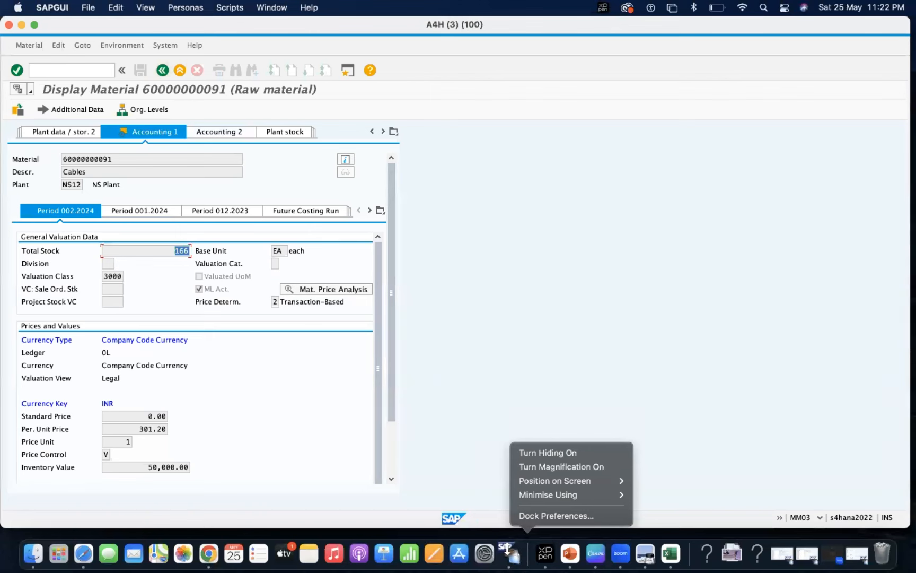
{"action": "left_click", "coordinate": [508, 550]}
{"action": "right_click", "coordinate": [507, 550]}
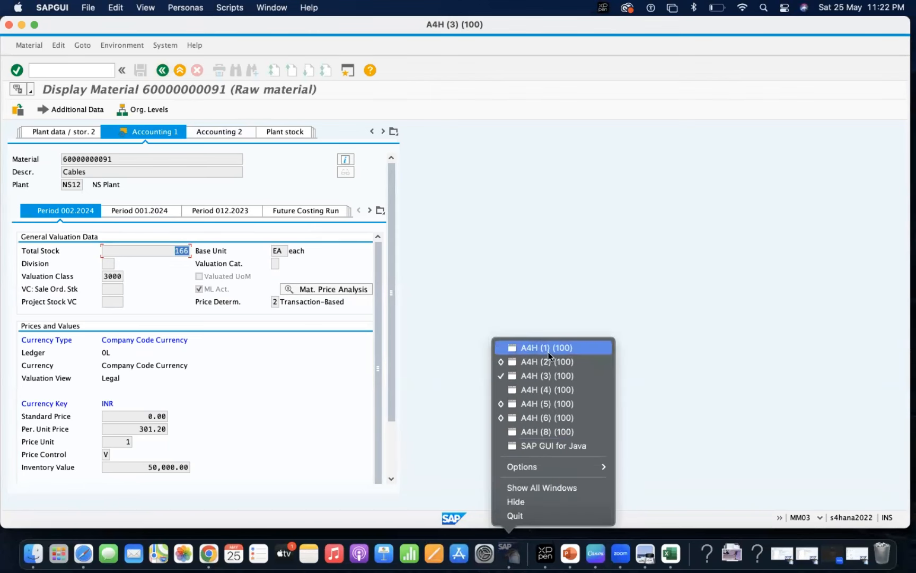
{"action": "left_click", "coordinate": [546, 347]}
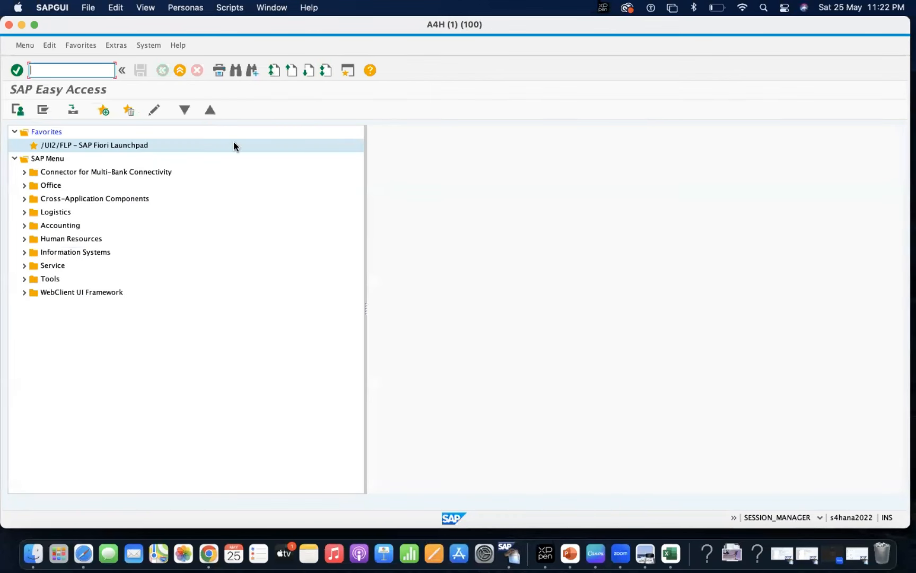
{"action": "type", "text": "be"}
{"action": "key", "text": "Return"}
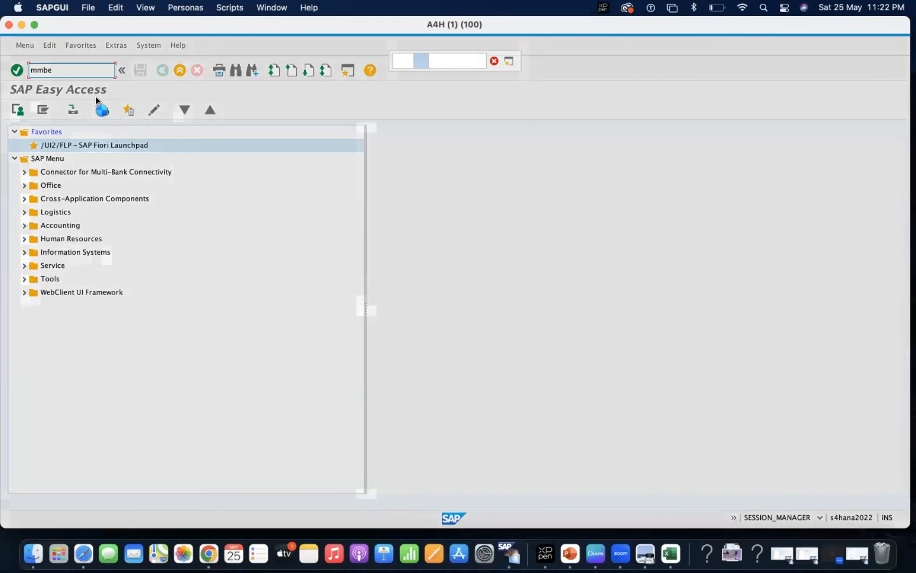
Step: Check the open material display, MIGO, G/L account and MMBE sessions one after another for a response
{"action": "right_click", "coordinate": [509, 553]}
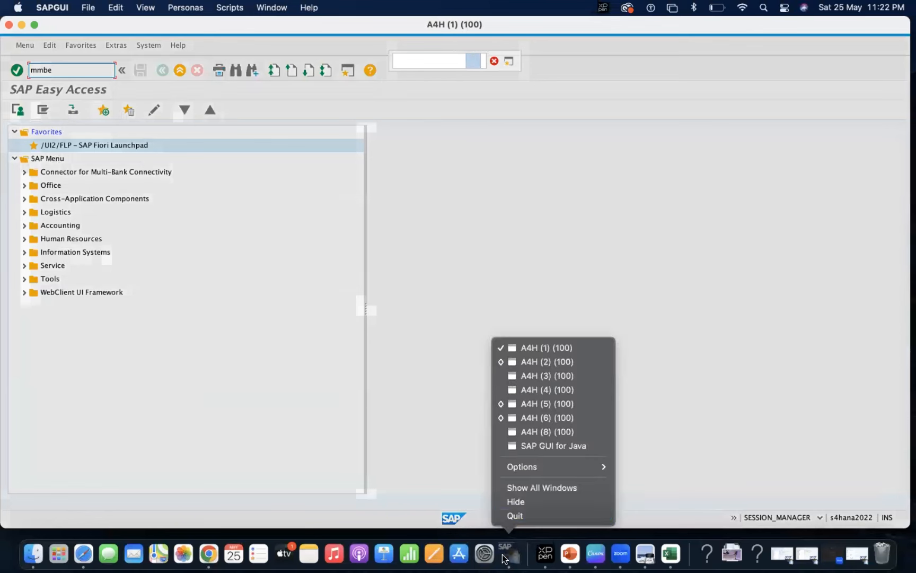
{"action": "left_click", "coordinate": [557, 380]}
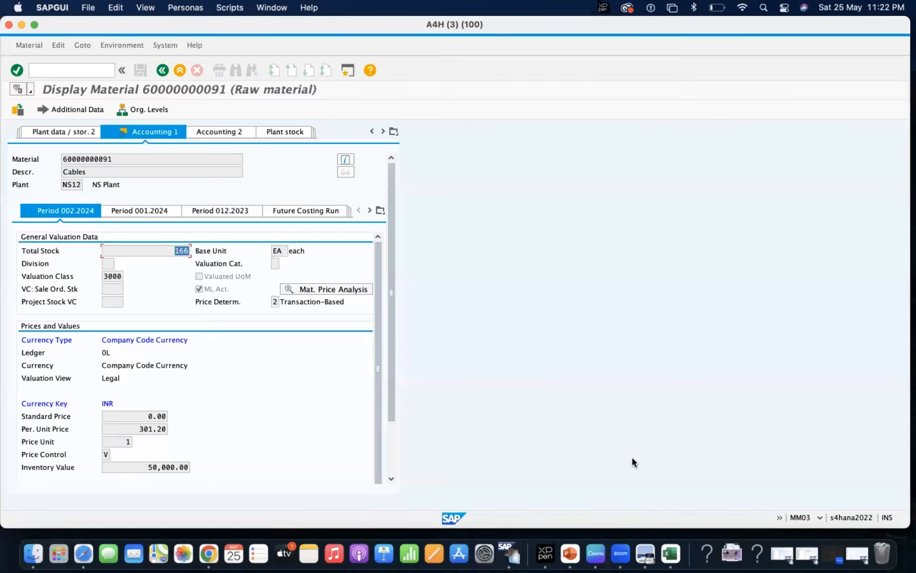
{"action": "right_click", "coordinate": [509, 553]}
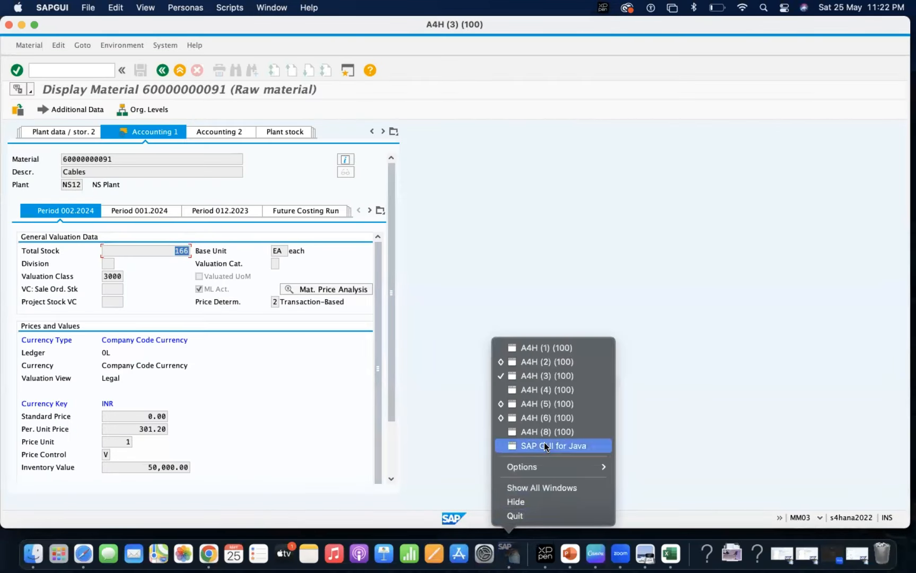
{"action": "left_click", "coordinate": [544, 435]}
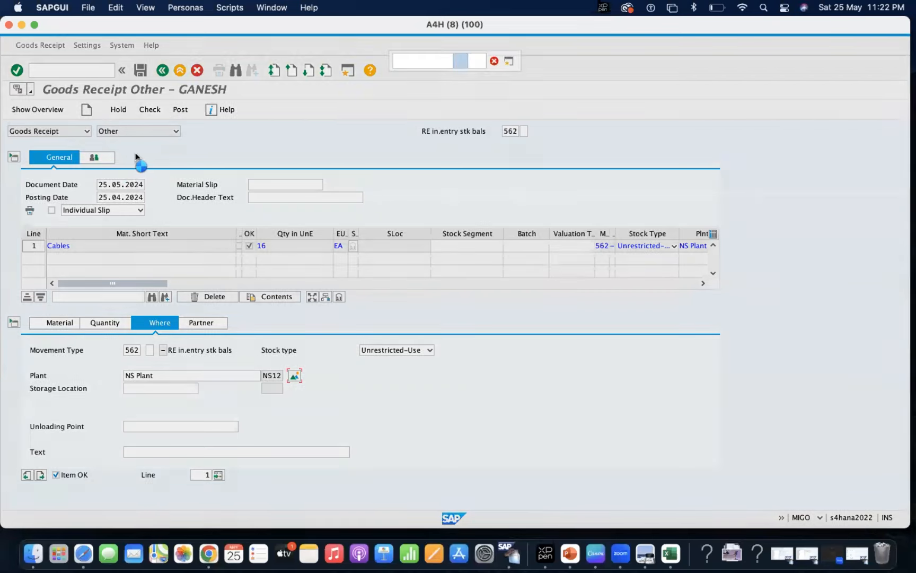
{"action": "right_click", "coordinate": [509, 553]}
{"action": "left_click", "coordinate": [546, 362]}
{"action": "left_click", "coordinate": [70, 70]}
{"action": "type", "text": "/i"}
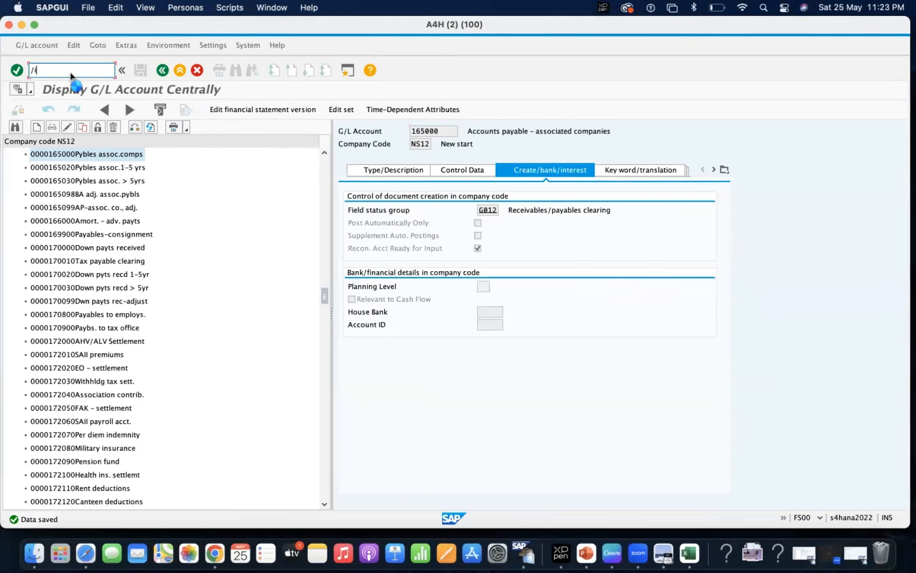
{"action": "right_click", "coordinate": [526, 556]}
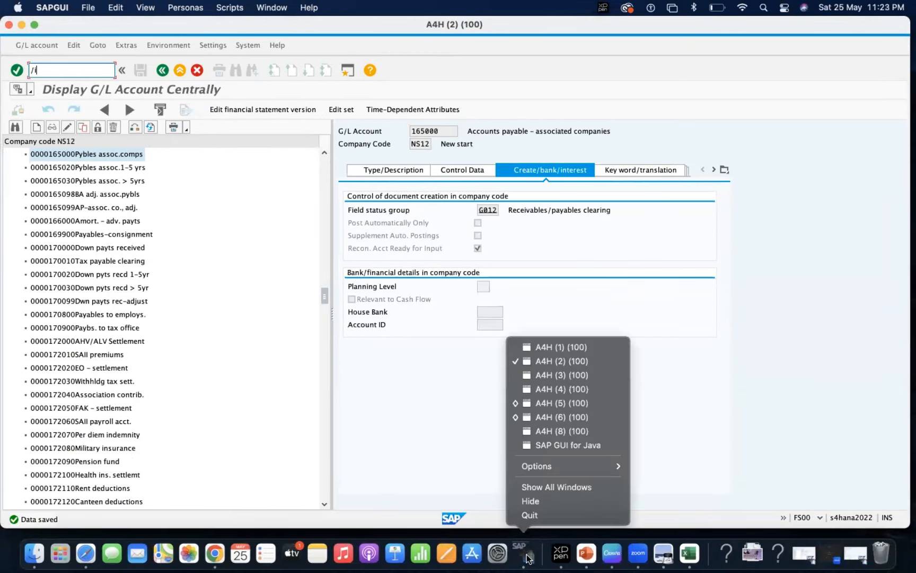
{"action": "left_click", "coordinate": [552, 375]}
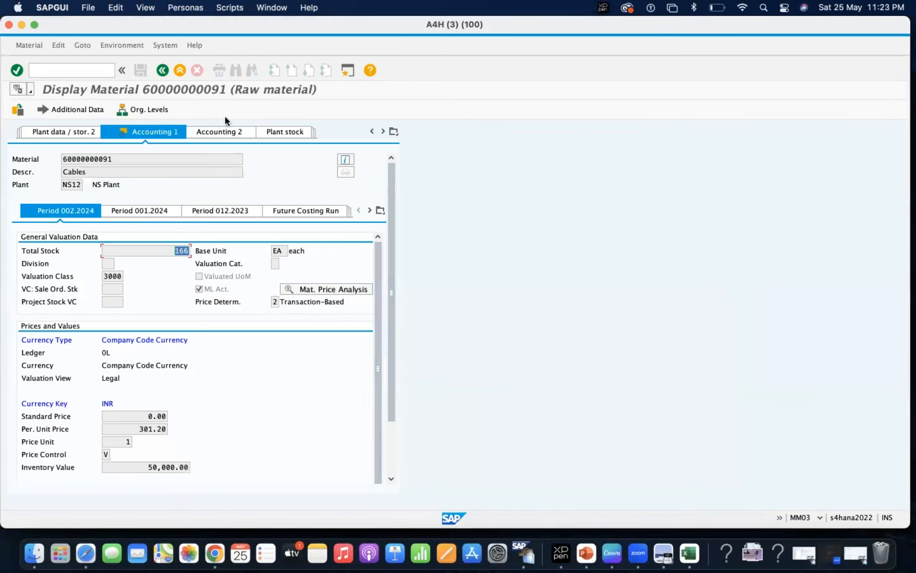
{"action": "right_click", "coordinate": [525, 555]}
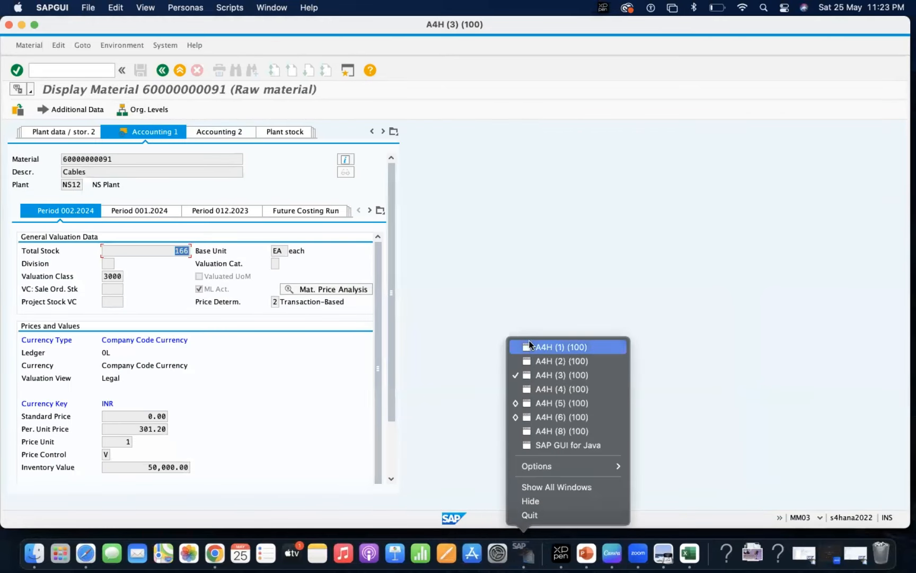
{"action": "left_click", "coordinate": [552, 347]}
{"action": "key", "text": "Return"}
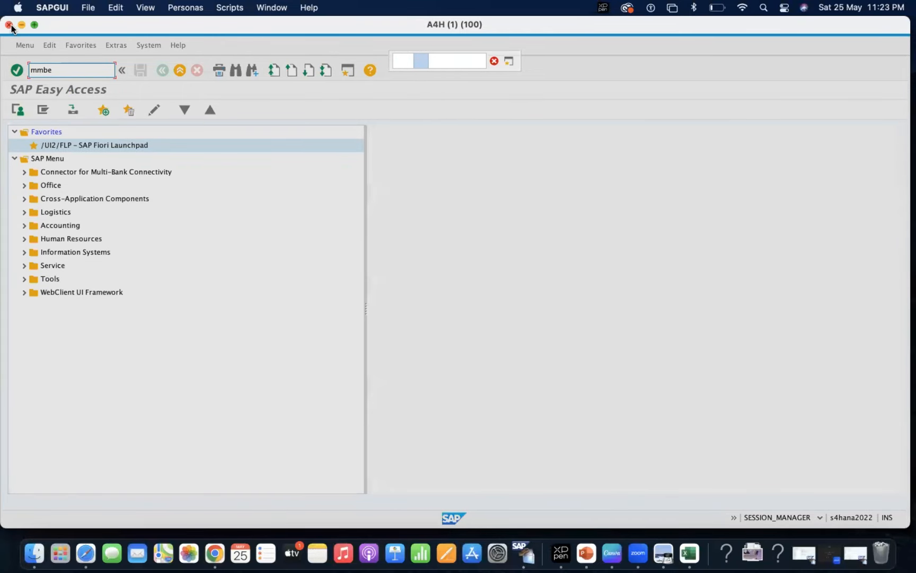
Step: Open a new connection to SAP S4 HANA 2022 Latest and log on with the account's user name
{"action": "right_click", "coordinate": [524, 553]}
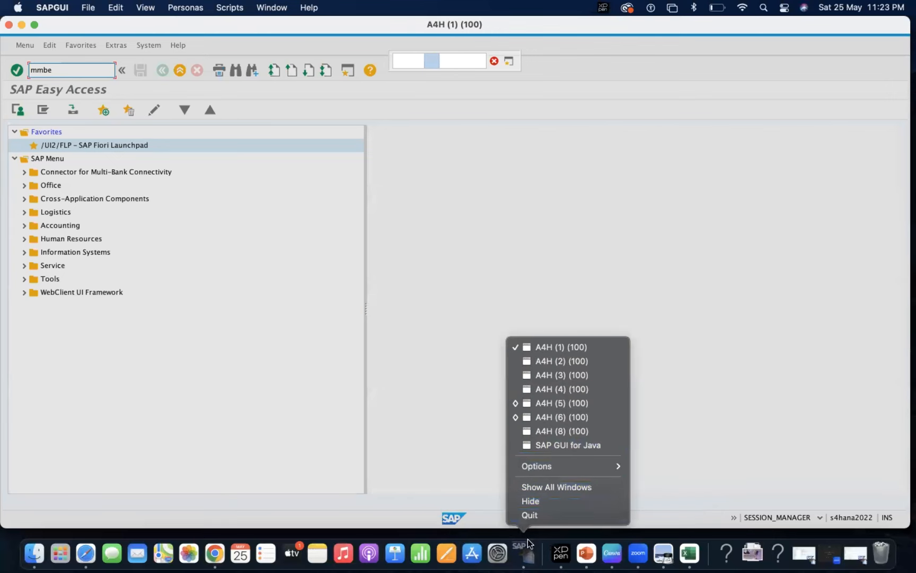
{"action": "left_click", "coordinate": [565, 473]}
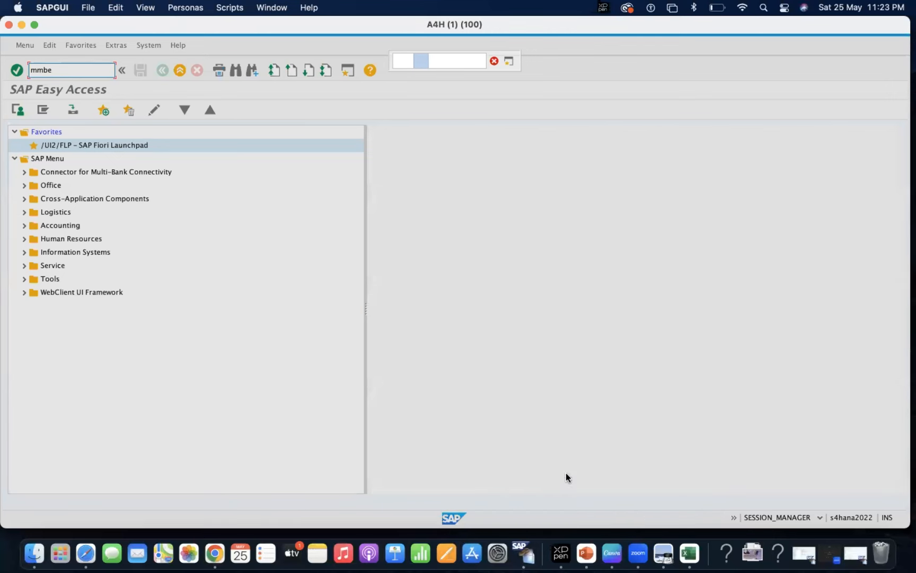
{"action": "right_click", "coordinate": [531, 554]}
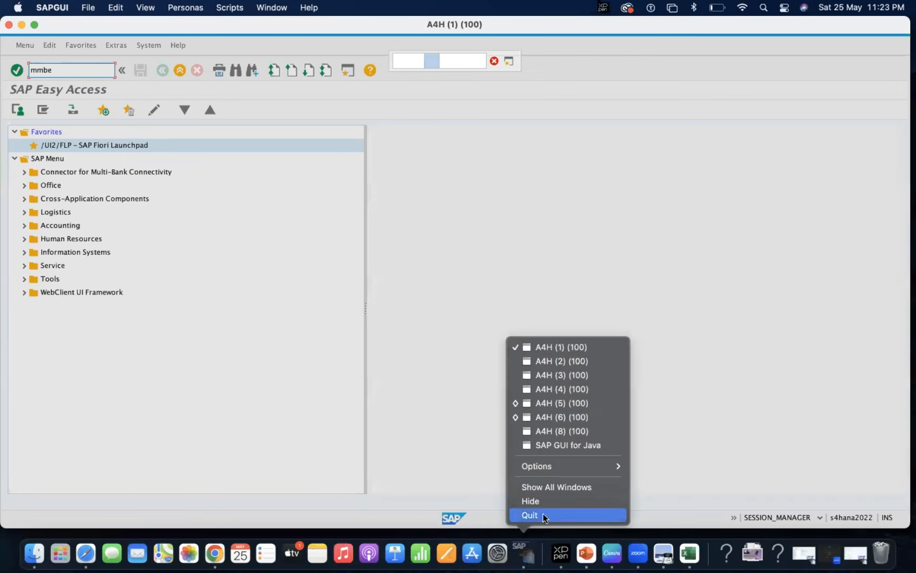
{"action": "left_click", "coordinate": [561, 445]}
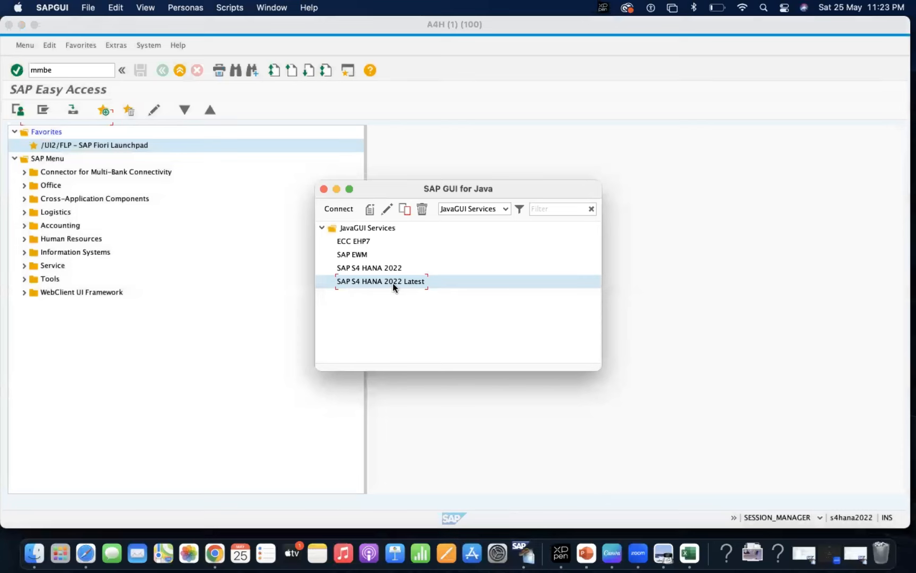
{"action": "double_click", "coordinate": [394, 282]}
{"action": "type", "text": "g"}
{"action": "key", "text": "Tab"}
{"action": "key", "text": "shift+Tab"}
{"action": "type", "text": "ganesh"}
{"action": "key", "text": "Tab"}
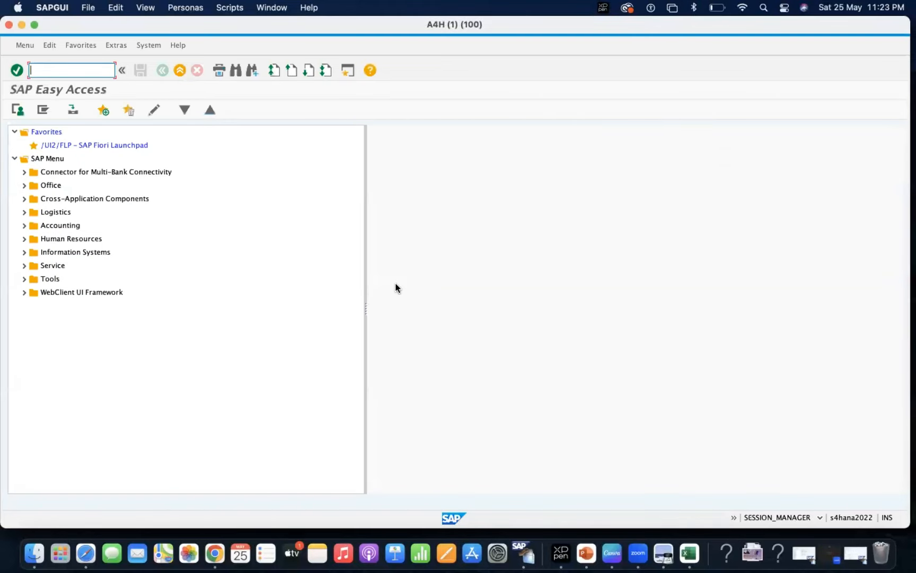
Step: Check the G/L account session, switch to the Stock on Posting Date session and try to start MMBE there
{"action": "right_click", "coordinate": [533, 554]}
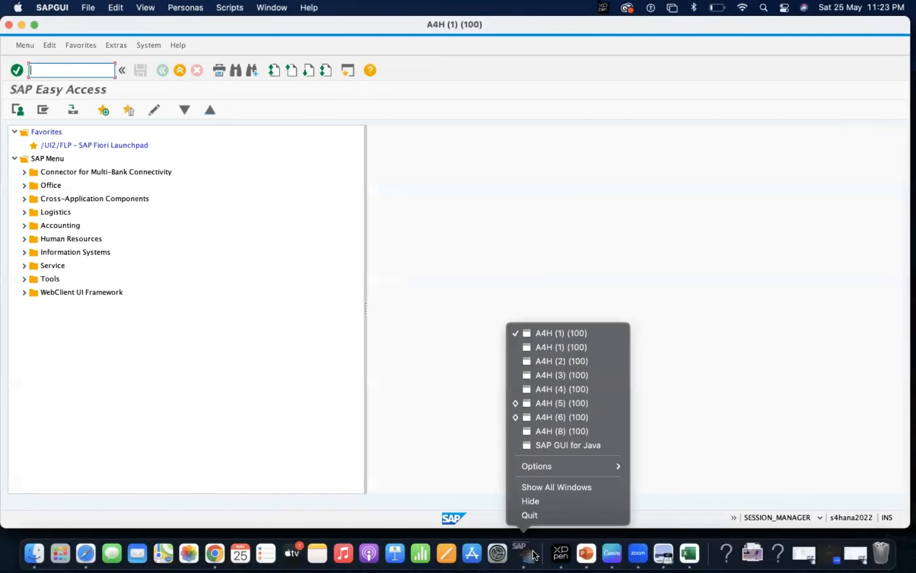
{"action": "left_click", "coordinate": [562, 362]}
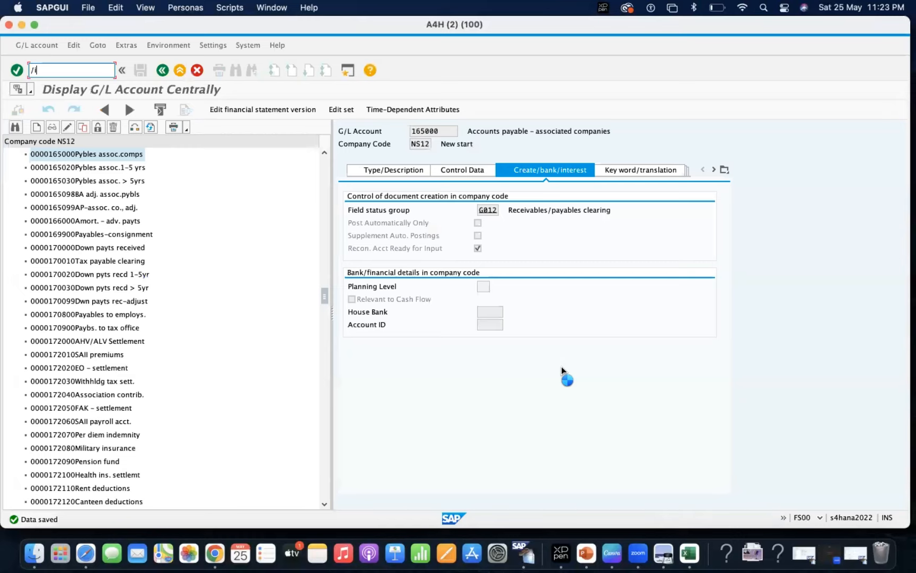
{"action": "right_click", "coordinate": [525, 553]}
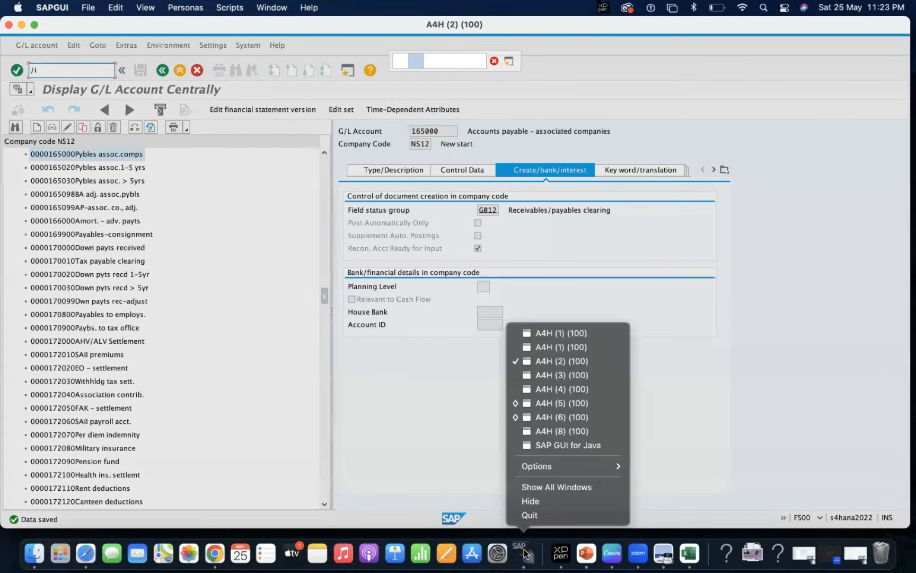
{"action": "left_click", "coordinate": [562, 416]}
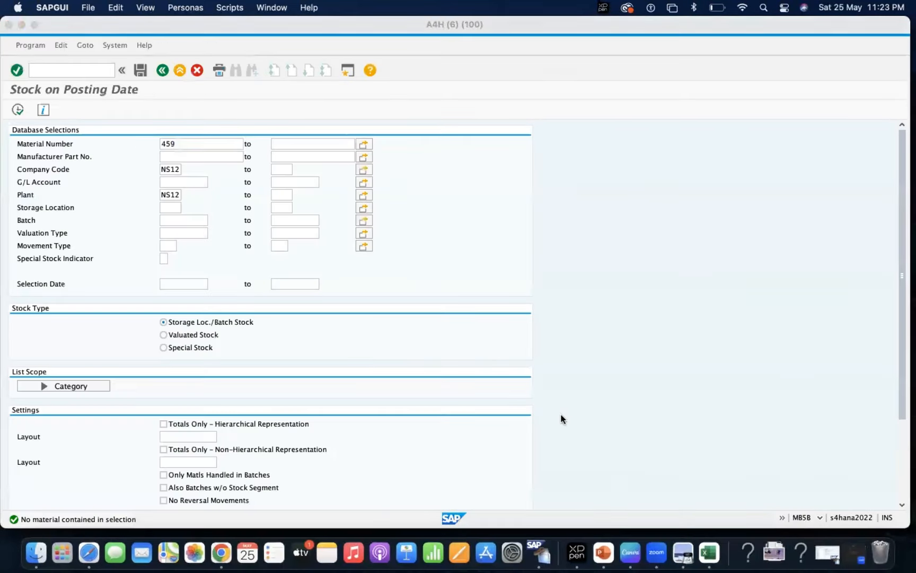
{"action": "left_click", "coordinate": [47, 70]}
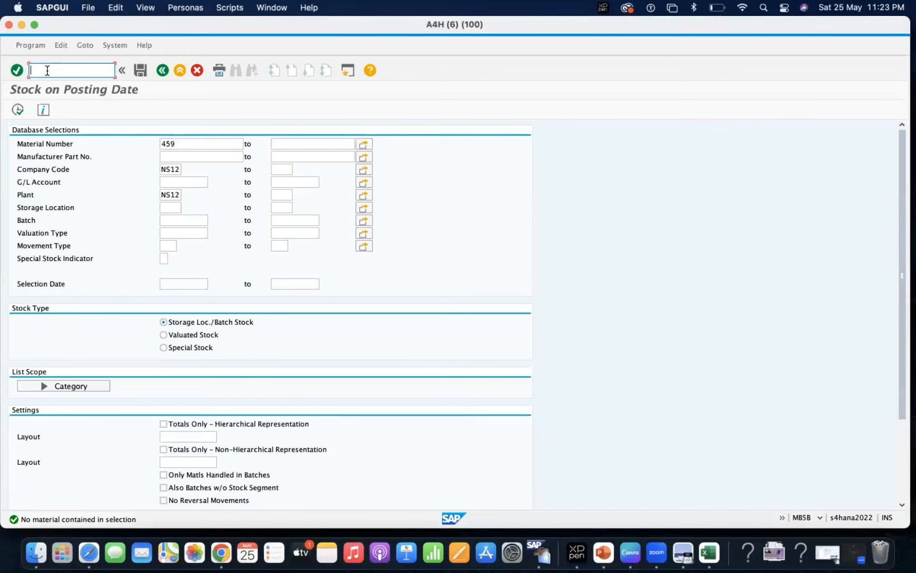
{"action": "type", "text": "/nmb5b"}
Step: Check the older MIGO session A4H (8), return to the newly logged-on session A4H (1) and start transaction MMBE
{"action": "right_click", "coordinate": [546, 555]}
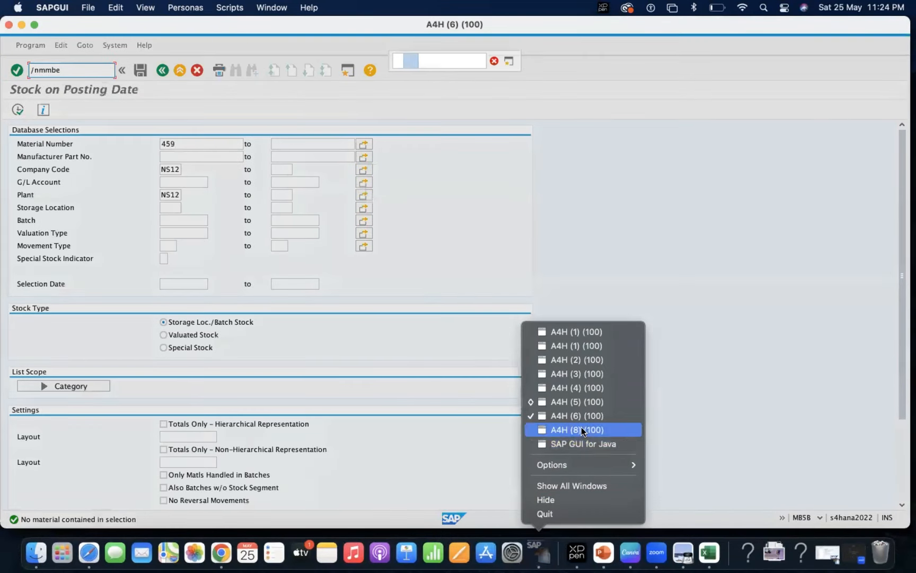
{"action": "left_click", "coordinate": [581, 429]}
{"action": "right_click", "coordinate": [541, 553]}
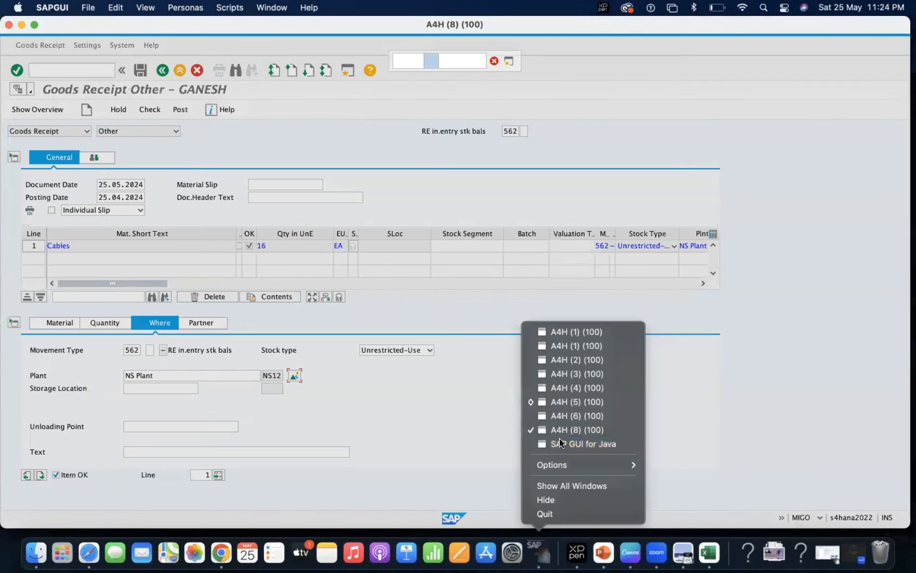
{"action": "left_click", "coordinate": [591, 330]}
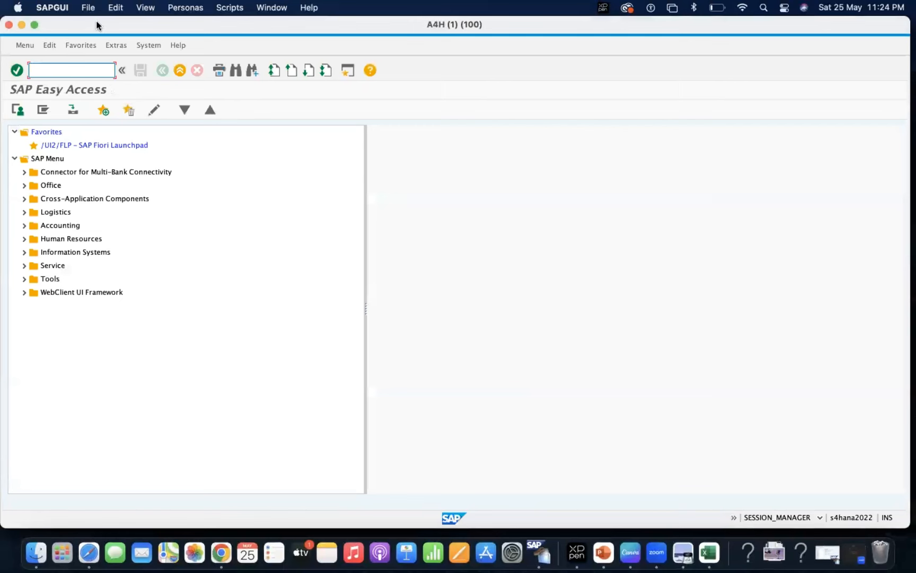
{"action": "type", "text": "mmbe"}
{"action": "key", "text": "Return"}
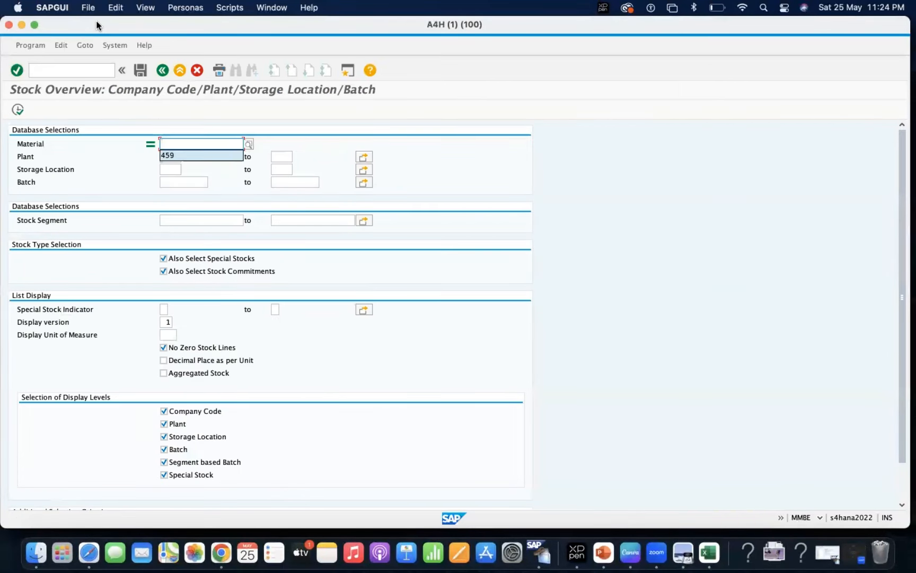
{"action": "left_click", "coordinate": [180, 145]}
Step: Start transaction MB52 and display the warehouse stocks of material for plant NS12
{"action": "left_click", "coordinate": [65, 71]}
{"action": "type", "text": "/nmb52"}
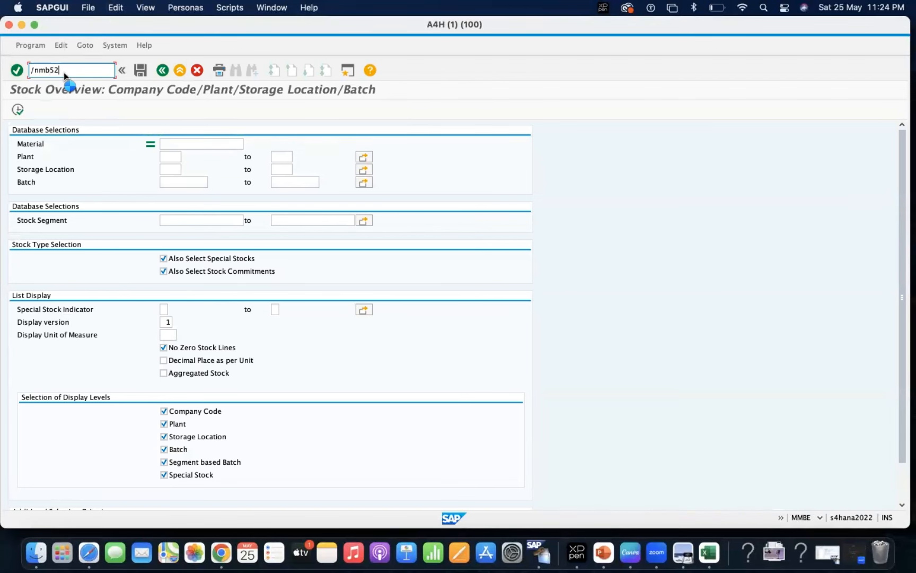
{"action": "key", "text": "Return"}
{"action": "left_click", "coordinate": [169, 157]}
{"action": "type", "text": "ns12"}
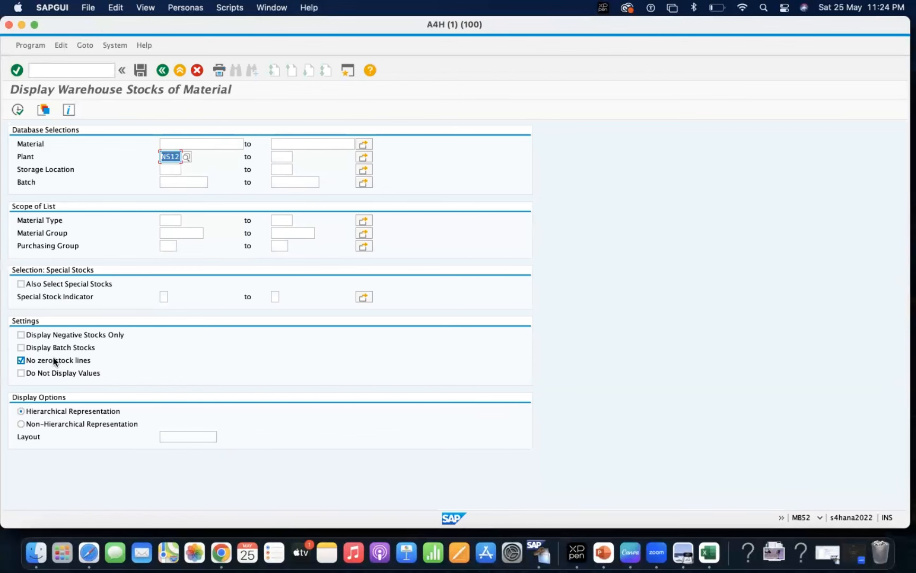
{"action": "left_click", "coordinate": [17, 110]}
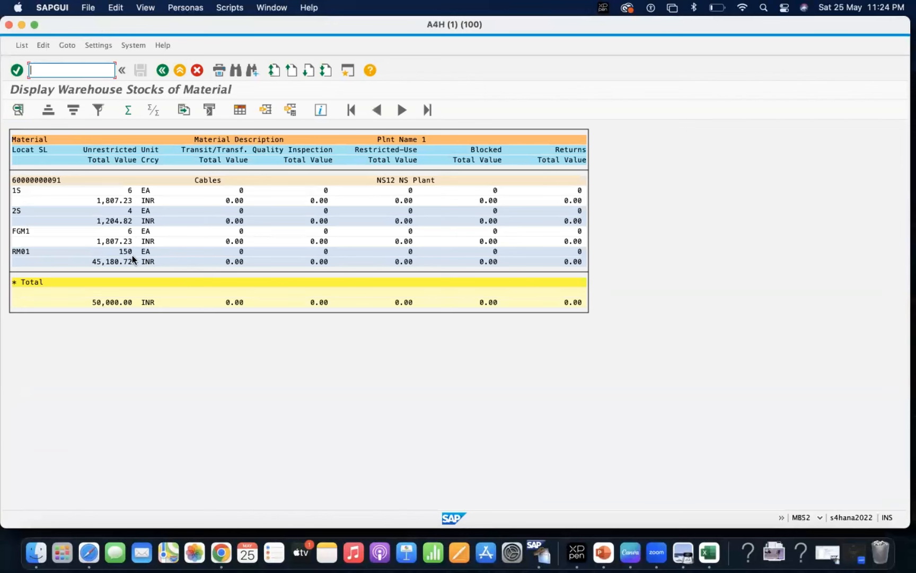
{"action": "left_click", "coordinate": [347, 72]}
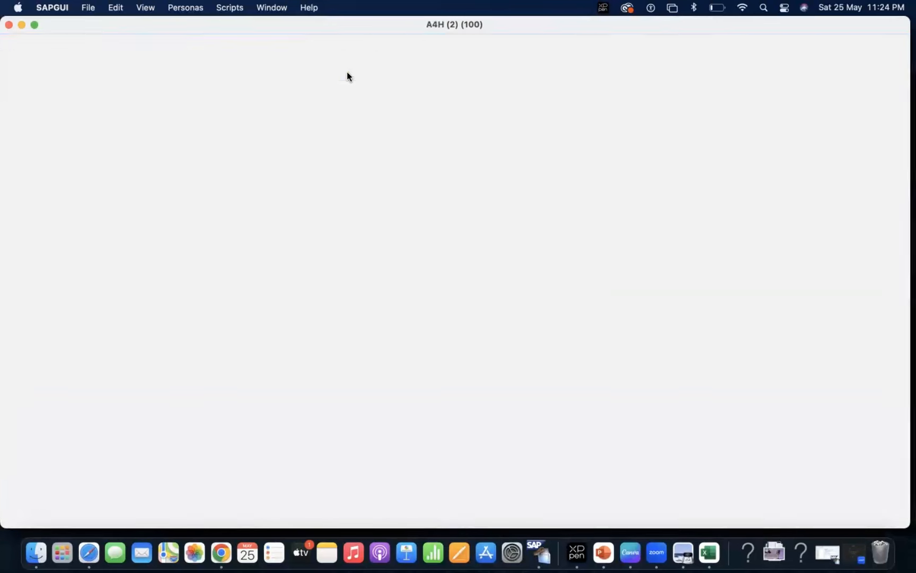
{"action": "type", "text": "migo"}
{"action": "key", "text": "Return"}
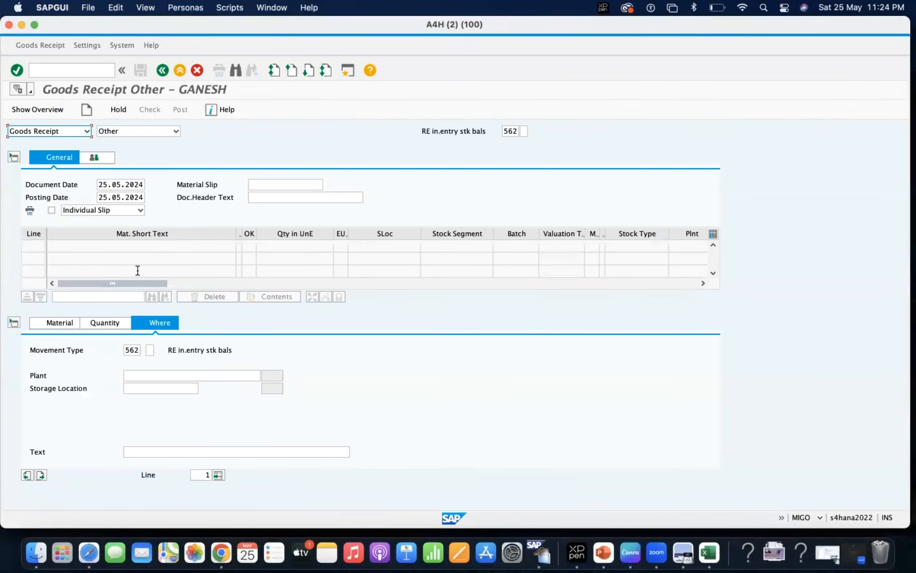
{"action": "left_click", "coordinate": [68, 322]}
{"action": "left_click", "coordinate": [143, 350]}
{"action": "left_click", "coordinate": [144, 362]}
{"action": "key", "text": "Return"}
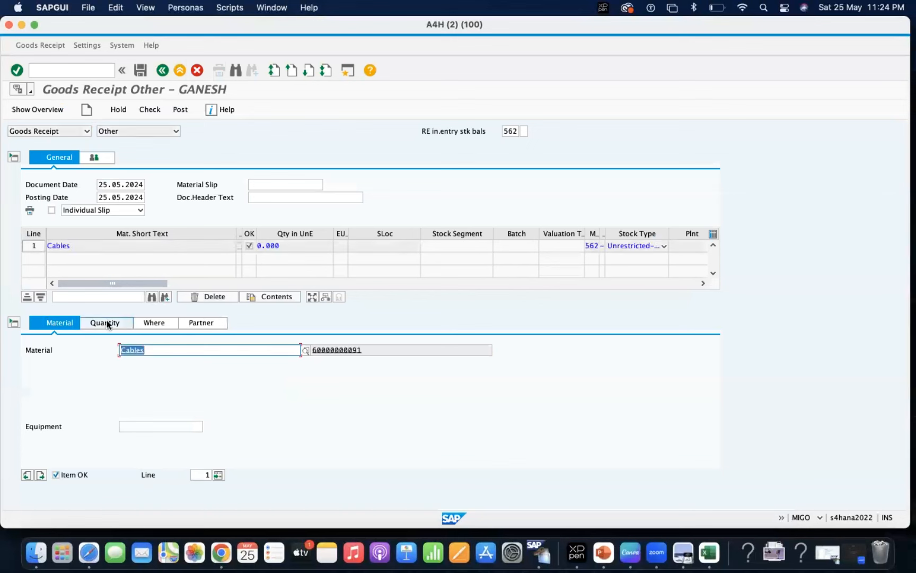
Step: Set the Cables item's quantity to 16 and the document's posting date to 25.04.2024
{"action": "left_click", "coordinate": [105, 323]}
{"action": "left_click", "coordinate": [156, 355]}
{"action": "left_click", "coordinate": [155, 360]}
{"action": "key", "text": "Return"}
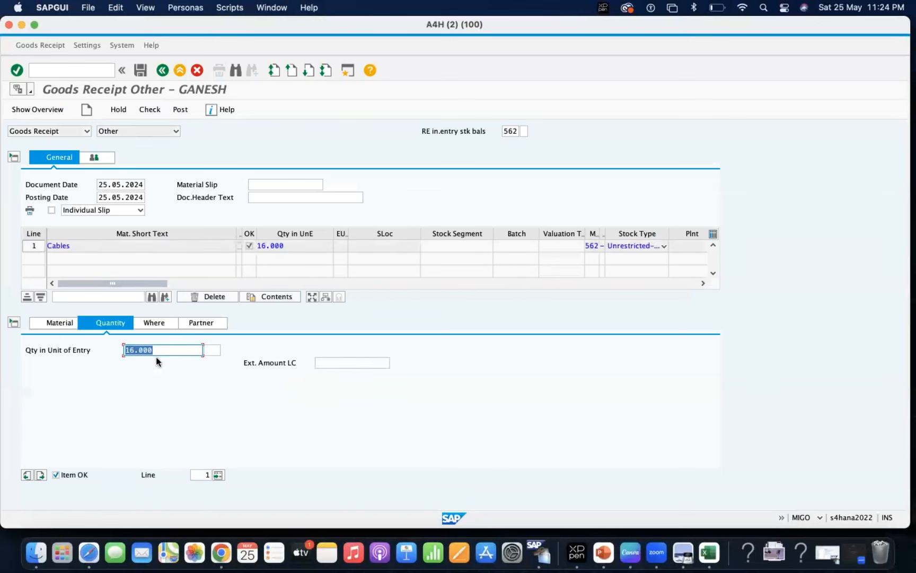
{"action": "left_click", "coordinate": [121, 199]}
{"action": "key", "text": "BackSpace"}
{"action": "type", "text": "4"}
{"action": "double_click", "coordinate": [121, 198]}
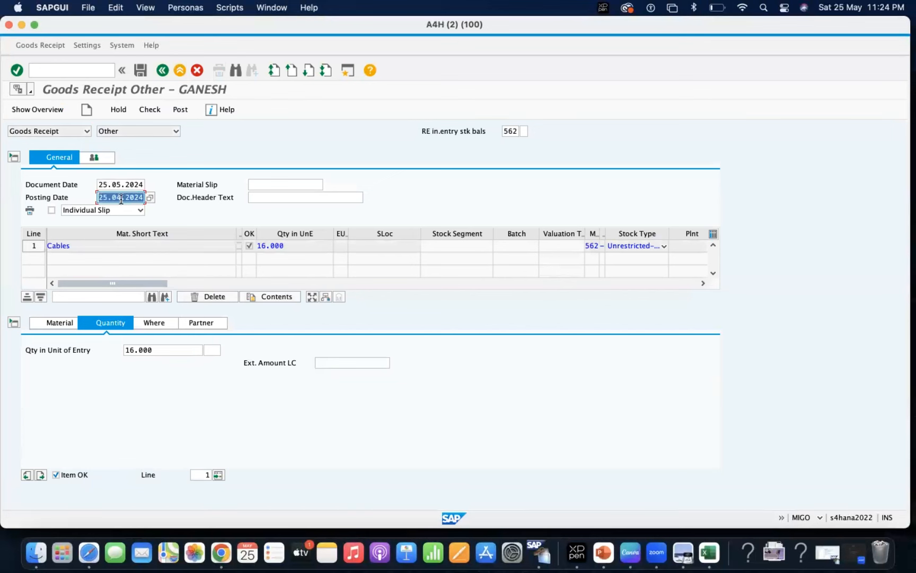
Step: Assign the Cables item to plant NS12
{"action": "left_click", "coordinate": [154, 324]}
{"action": "left_click", "coordinate": [140, 375]}
{"action": "type", "text": "ns1"}
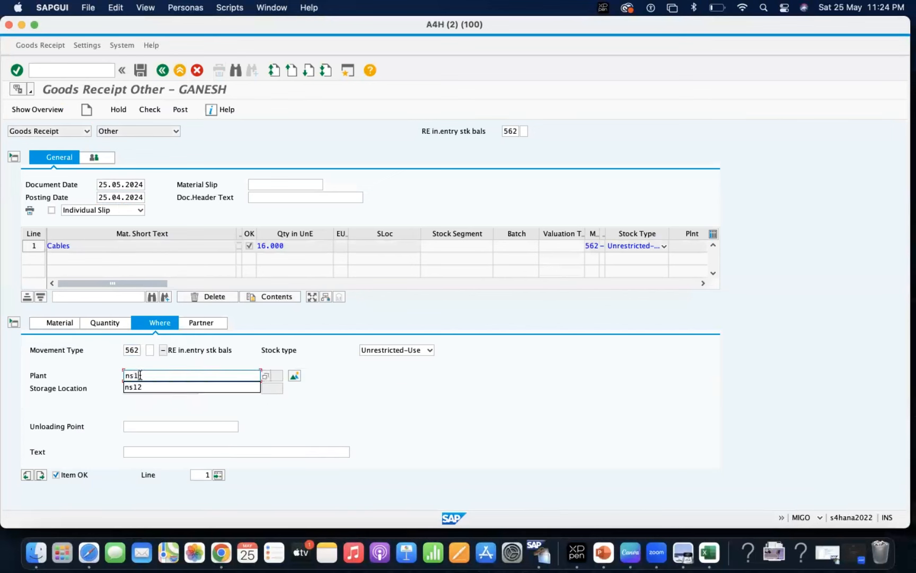
{"action": "type", "text": "2"}
{"action": "key", "text": "Return"}
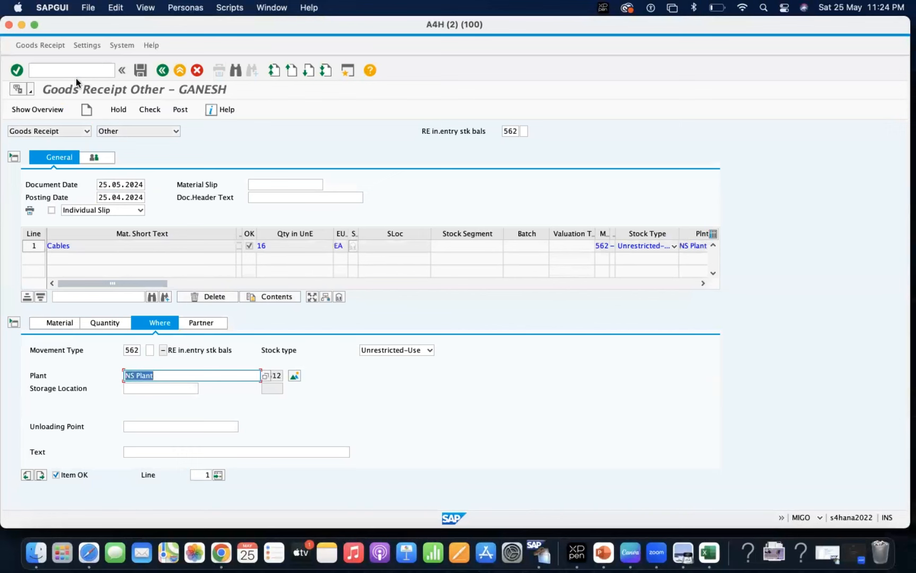
Step: Move the MIGO window beside the warehouse stock list and set the item's storage location to RM01
{"action": "left_click_drag", "start_coordinate": [50, 24], "coordinate": [279, 105]}
{"action": "left_click_drag", "start_coordinate": [286, 67], "coordinate": [265, 43]}
{"action": "left_click", "coordinate": [366, 405]}
{"action": "type", "text": "rm01"}
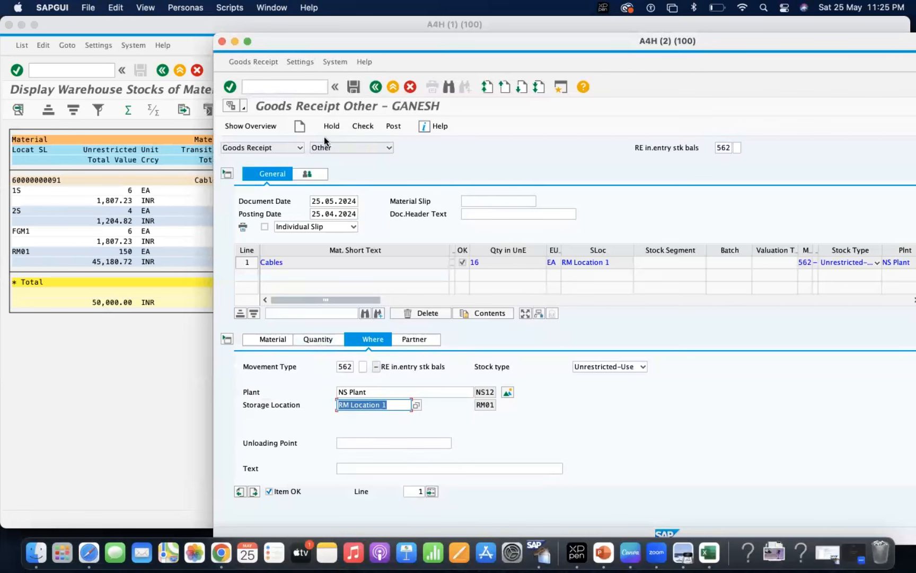
Step: Check the goods receipt document, examine the message about the item in the log and close the log
{"action": "left_click", "coordinate": [363, 127]}
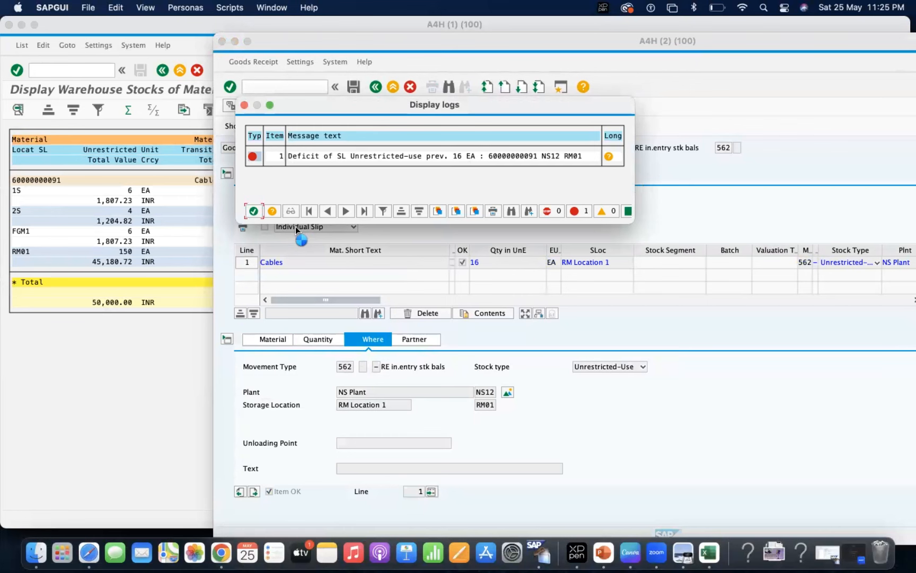
{"action": "left_click", "coordinate": [383, 157]}
{"action": "left_click_drag", "start_coordinate": [429, 157], "coordinate": [584, 158]}
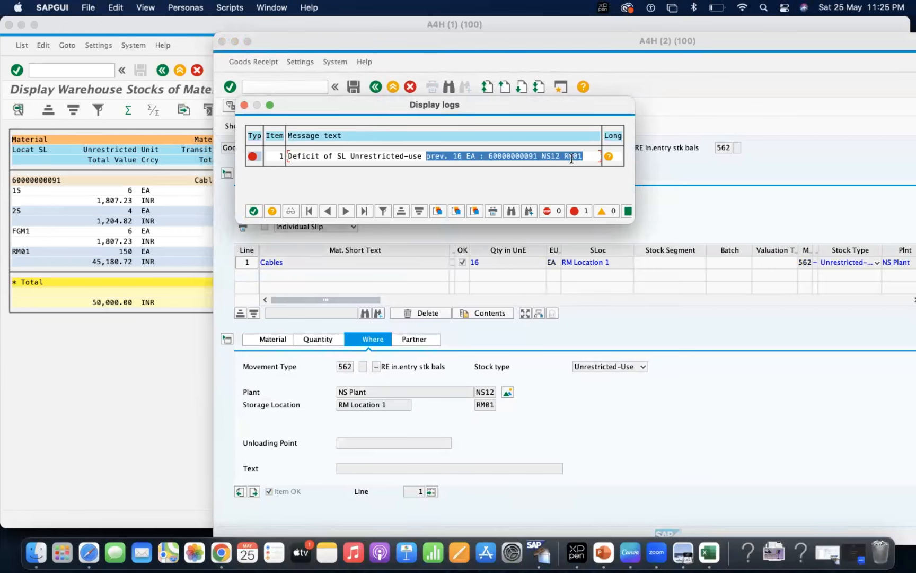
{"action": "left_click", "coordinate": [425, 158]}
{"action": "left_click_drag", "start_coordinate": [426, 158], "coordinate": [513, 162]}
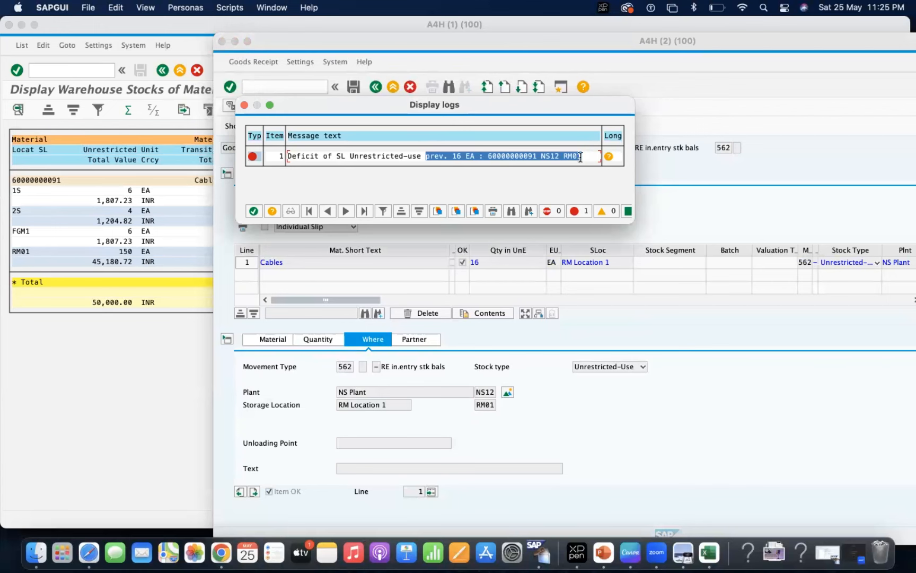
{"action": "left_click", "coordinate": [253, 212]}
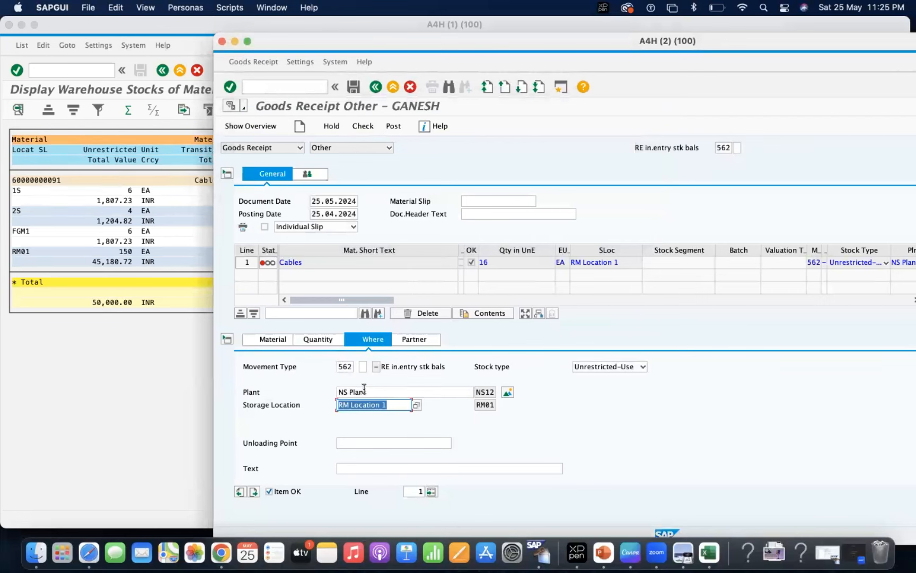
Step: Try to change the Cables item's storage location to 1S
{"action": "left_click", "coordinate": [327, 341]}
{"action": "left_click", "coordinate": [358, 343]}
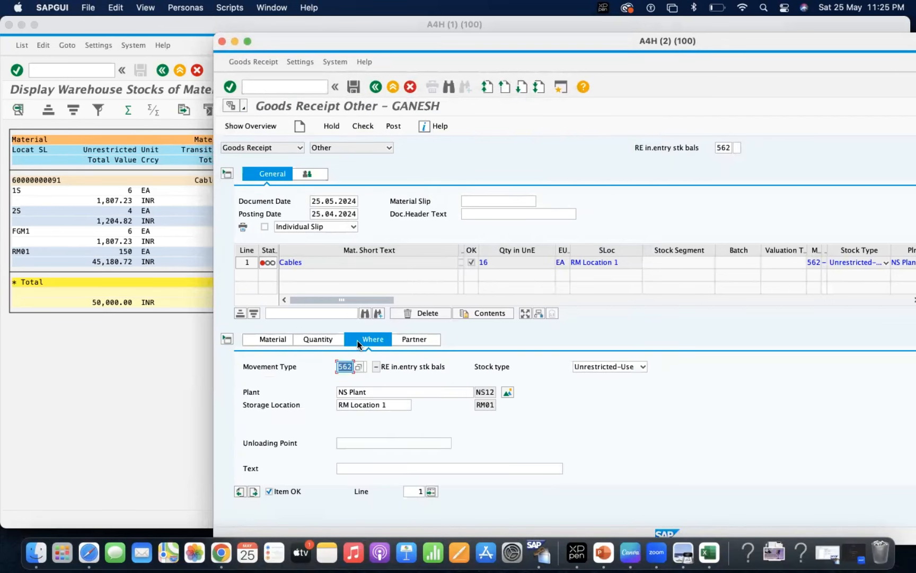
{"action": "left_click", "coordinate": [385, 405]}
{"action": "key", "text": "super+a"}
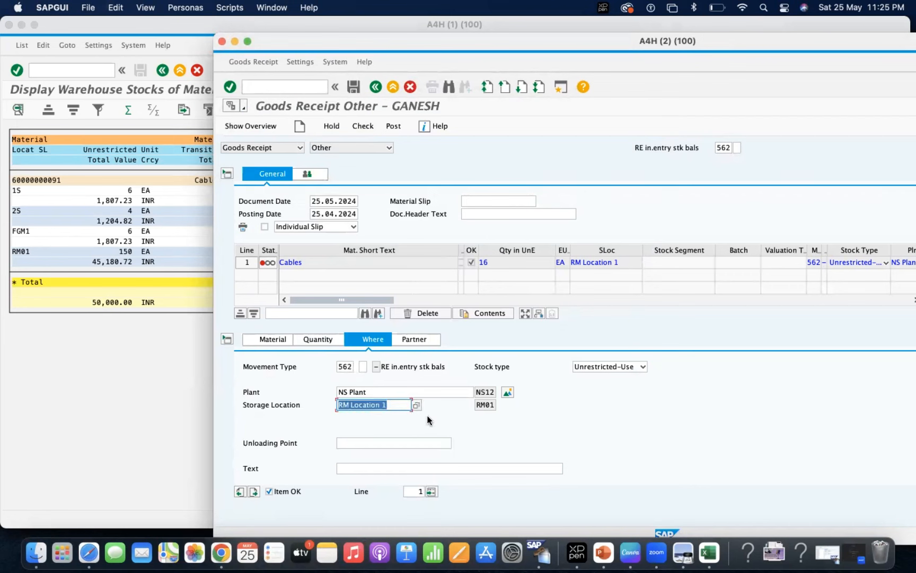
{"action": "type", "text": "1s"}
{"action": "key", "text": "Return"}
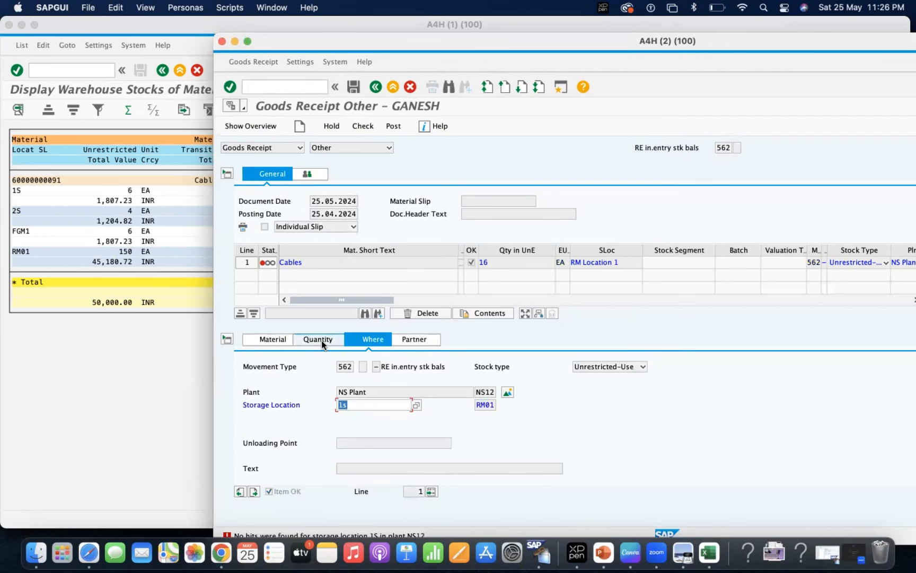
{"action": "type", "text": "1"}
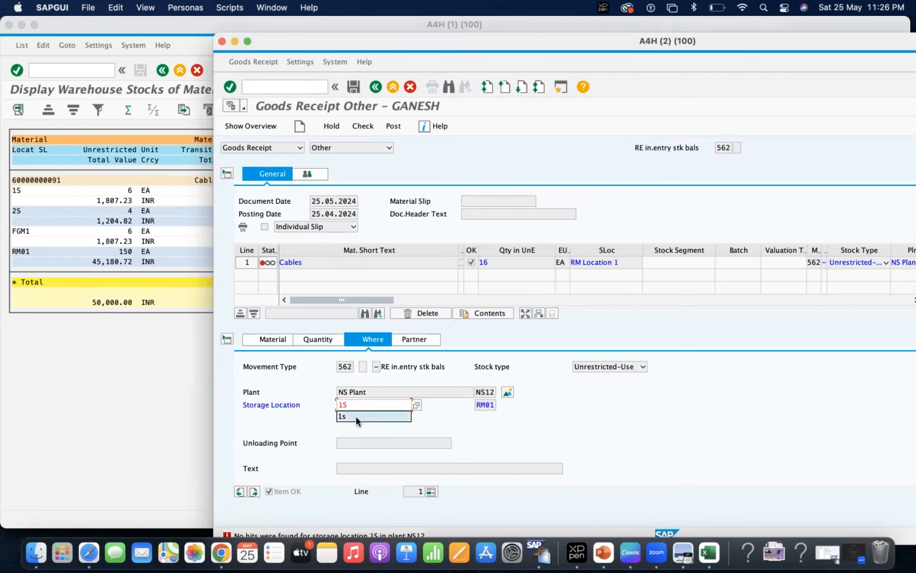
Step: Look up the storage locations defined for plant NS12 and compare them with those in the warehouse stock list
{"action": "left_click", "coordinate": [416, 405]}
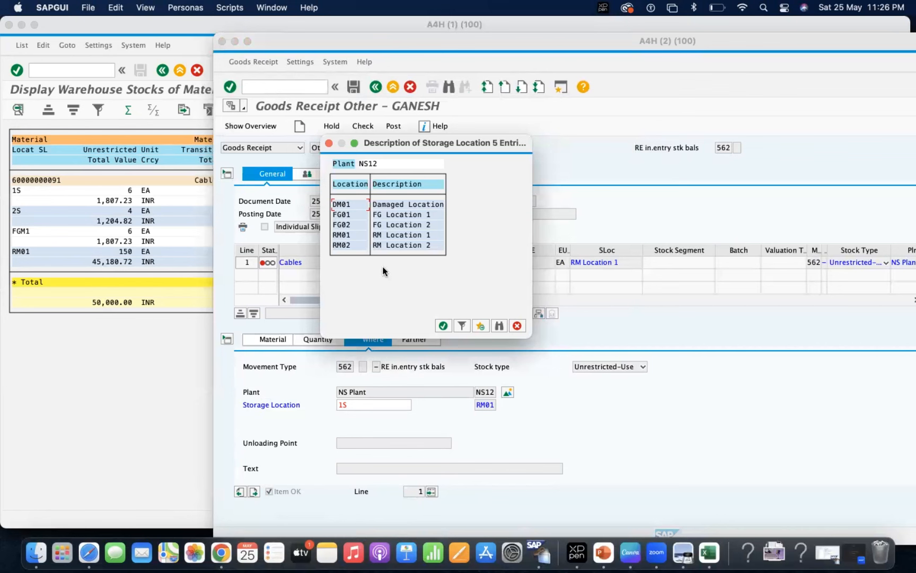
{"action": "left_click", "coordinate": [517, 325]}
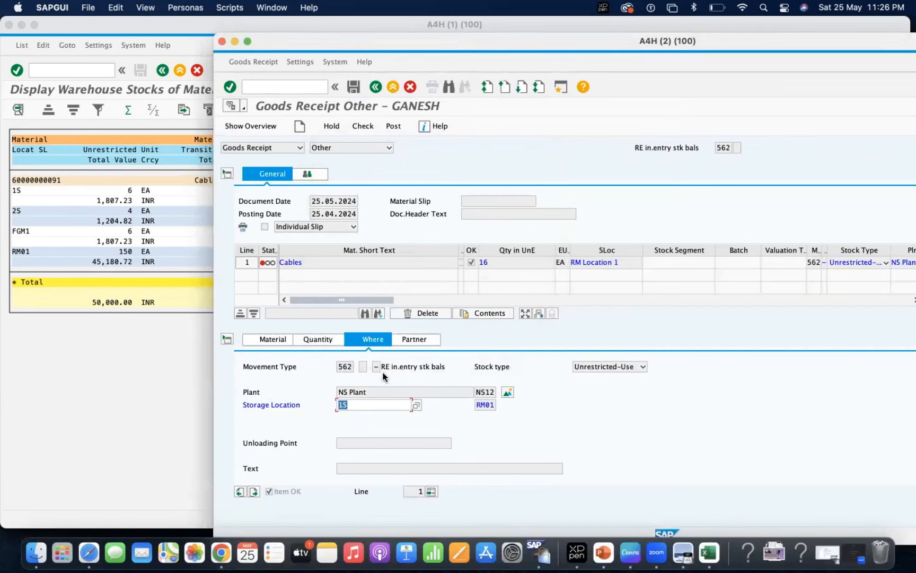
{"action": "left_click", "coordinate": [417, 405]}
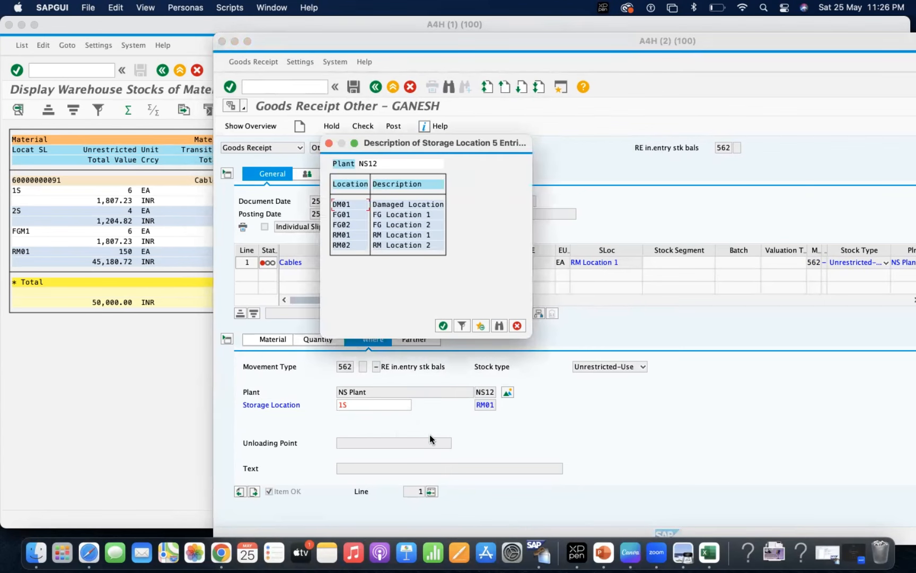
{"action": "left_click", "coordinate": [65, 289]}
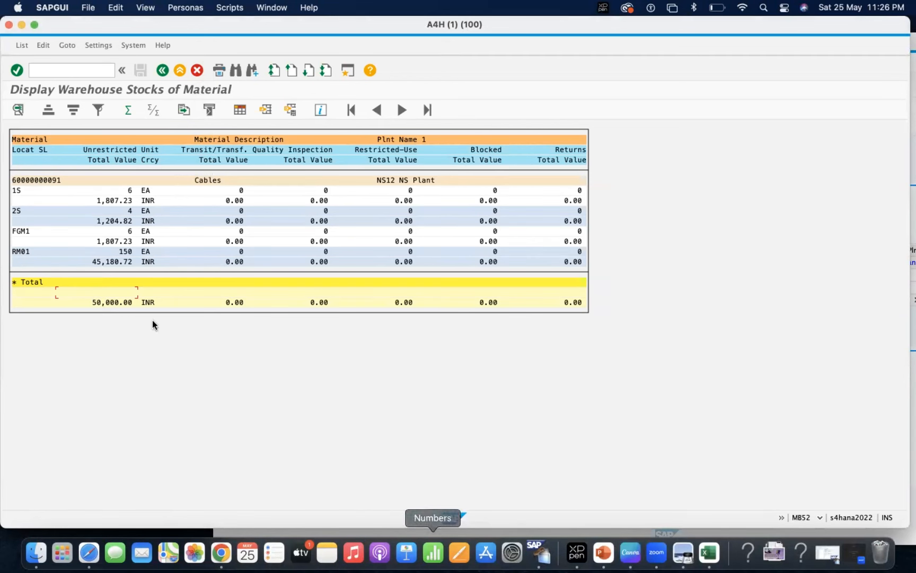
Step: Switch back to the MIGO session with the open storage location list, passing through the G/L account session
{"action": "right_click", "coordinate": [541, 554]}
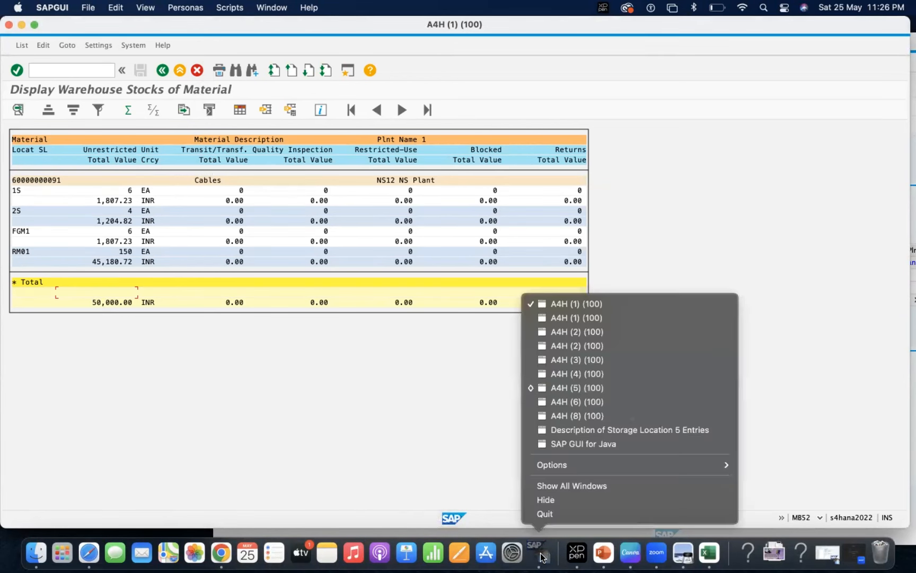
{"action": "left_click", "coordinate": [582, 331]}
{"action": "type", "text": "/i"}
{"action": "right_click", "coordinate": [540, 553]}
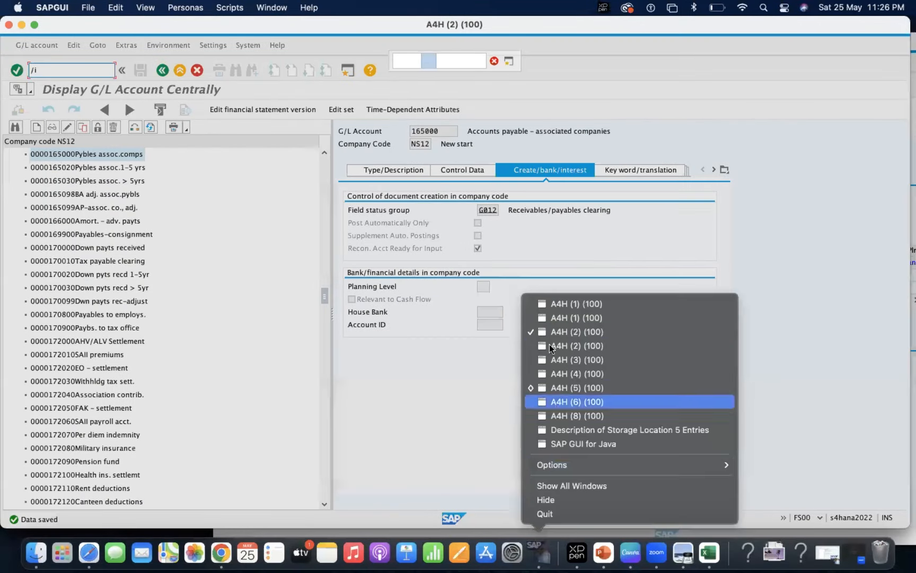
{"action": "left_click", "coordinate": [566, 346]}
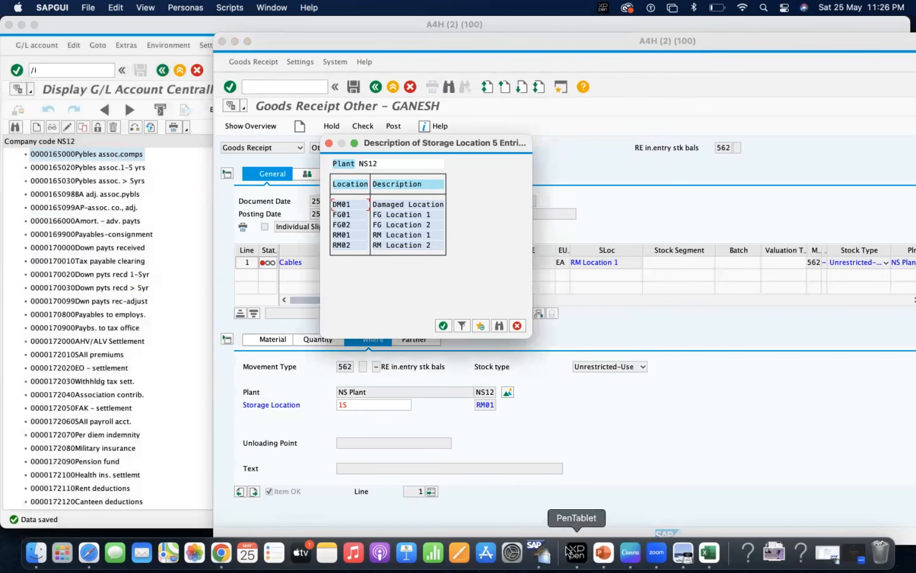
Step: From the warehouse stock list session, open transaction OX09 in a new session and position the storage locations list at plant NS12
{"action": "right_click", "coordinate": [540, 553]}
{"action": "left_click", "coordinate": [554, 304]}
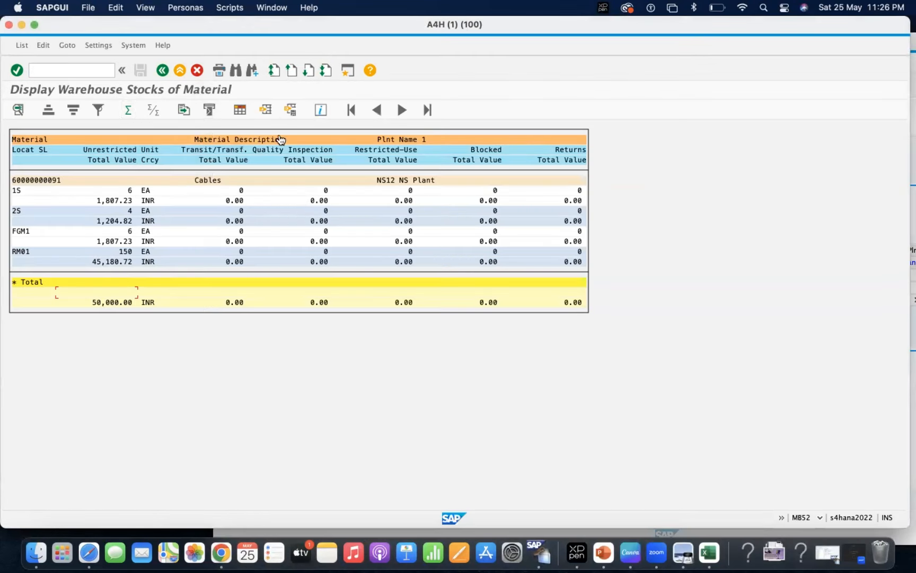
{"action": "left_click", "coordinate": [81, 71]}
{"action": "type", "text": "/OO"}
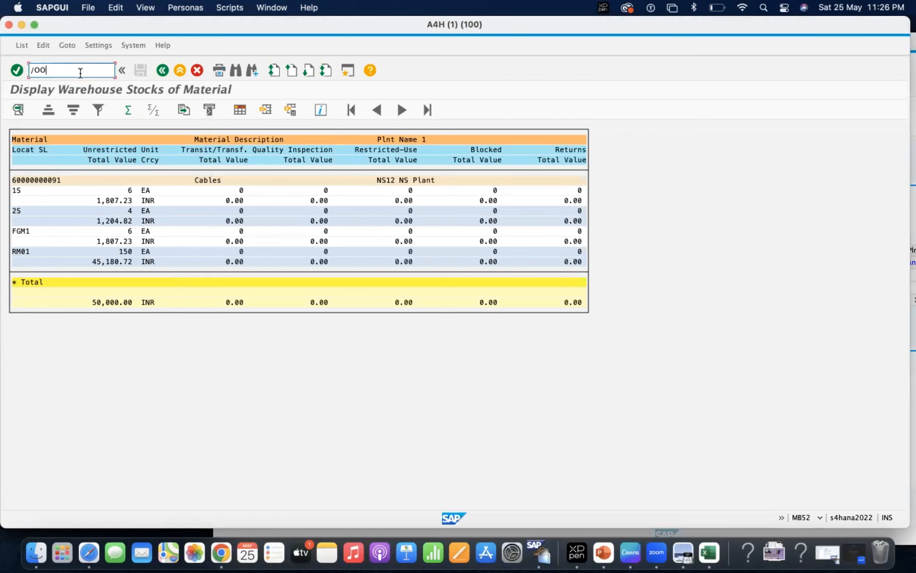
{"action": "key", "text": "BackSpace"}
{"action": "type", "text": "OX09"}
{"action": "key", "text": "Return"}
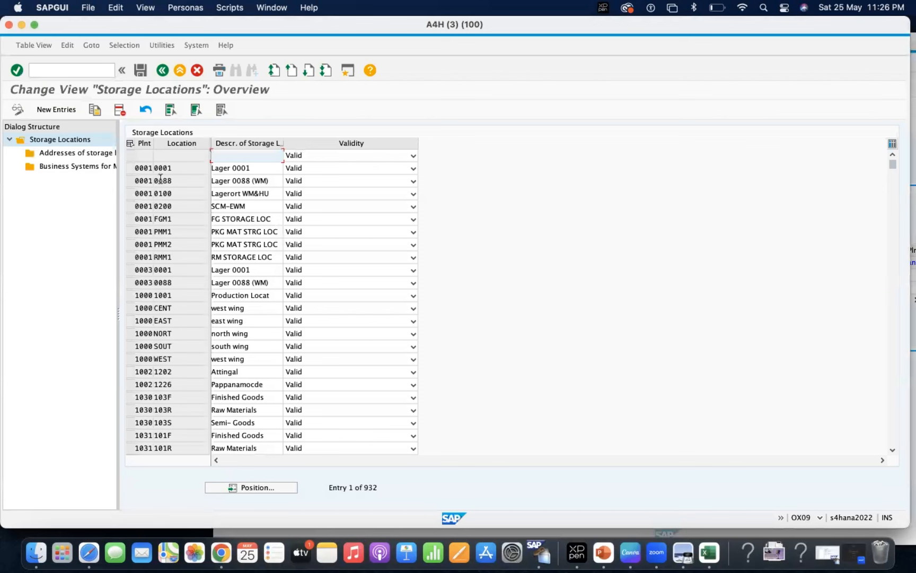
{"action": "left_click", "coordinate": [254, 483]}
{"action": "type", "text": "NS12"}
{"action": "key", "text": "Return"}
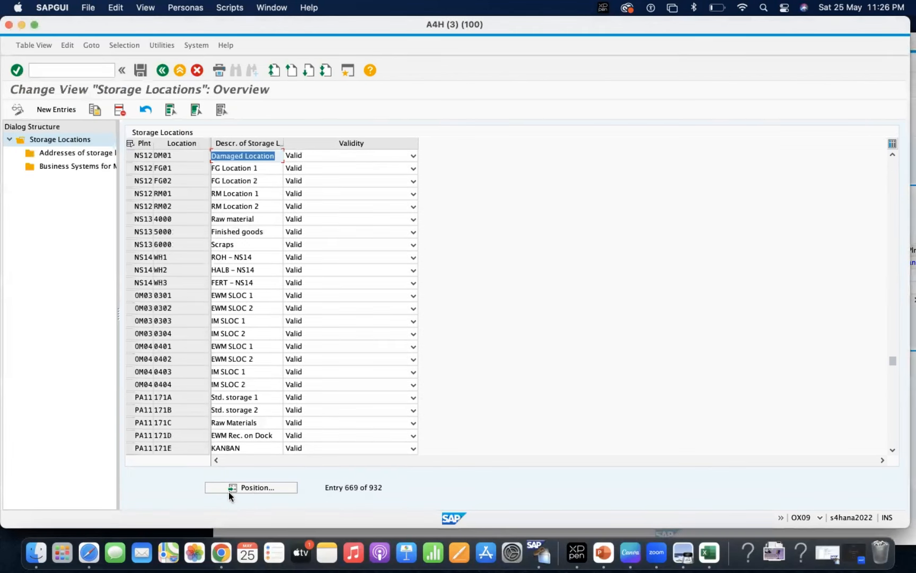
Step: Start copying NS12 storage locations DM01 and FG01, giving the Damaged Location copy the key 1S and clearing the FG Location 1 copy's key
{"action": "left_click", "coordinate": [130, 155]}
{"action": "left_click", "coordinate": [130, 168]}
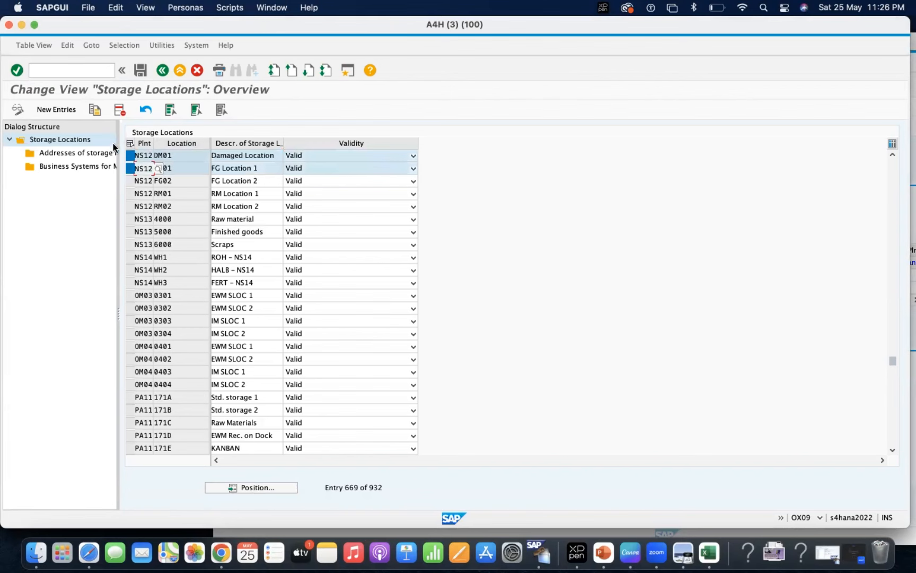
{"action": "left_click", "coordinate": [98, 113]}
{"action": "type", "text": "1S"}
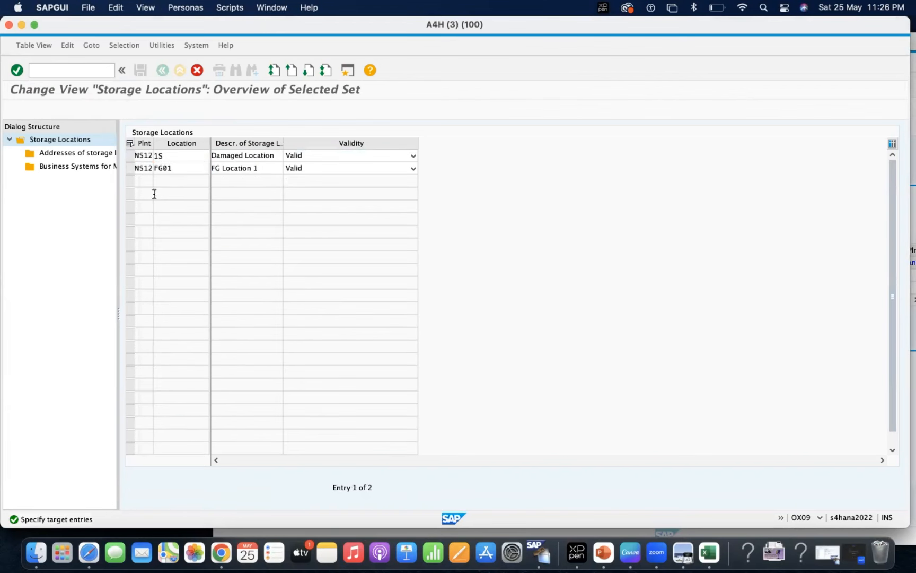
{"action": "left_click", "coordinate": [178, 169]}
{"action": "key", "text": "BackSpace"}
{"action": "key", "text": "BackSpace"}
{"action": "key", "text": "BackSpace"}
{"action": "key", "text": "BackSpace"}
{"action": "type", "text": "1F"}
{"action": "key", "text": "Return"}
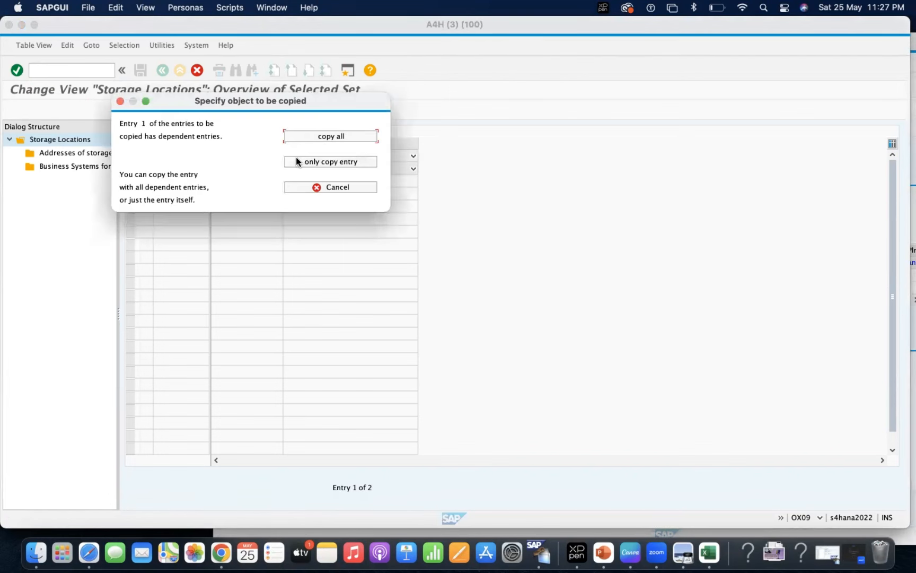
Step: Copy both entries with all their dependent entries, continuing past the business systems for MES of each
{"action": "left_click", "coordinate": [328, 136]}
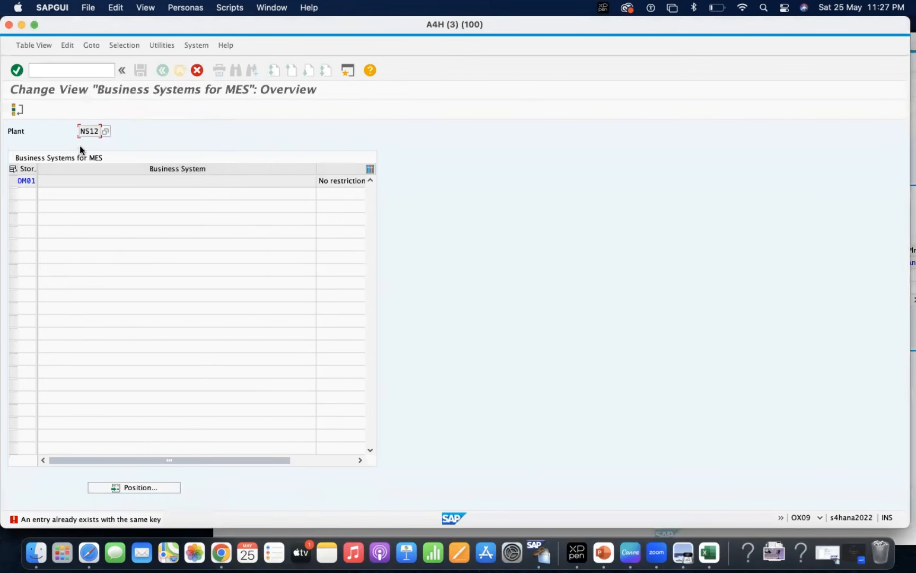
{"action": "left_click", "coordinate": [18, 111]}
{"action": "left_click", "coordinate": [18, 110]}
{"action": "left_click", "coordinate": [18, 109]}
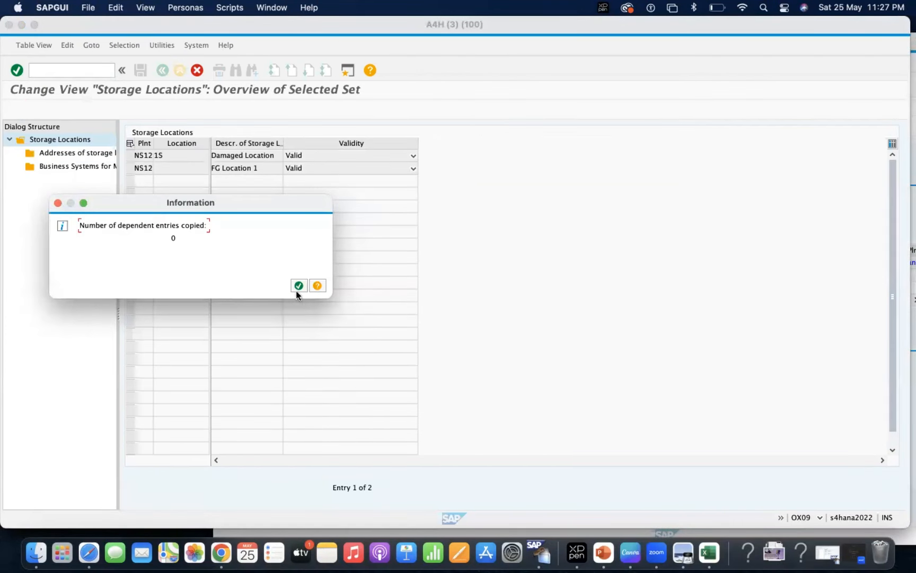
{"action": "left_click", "coordinate": [296, 289]}
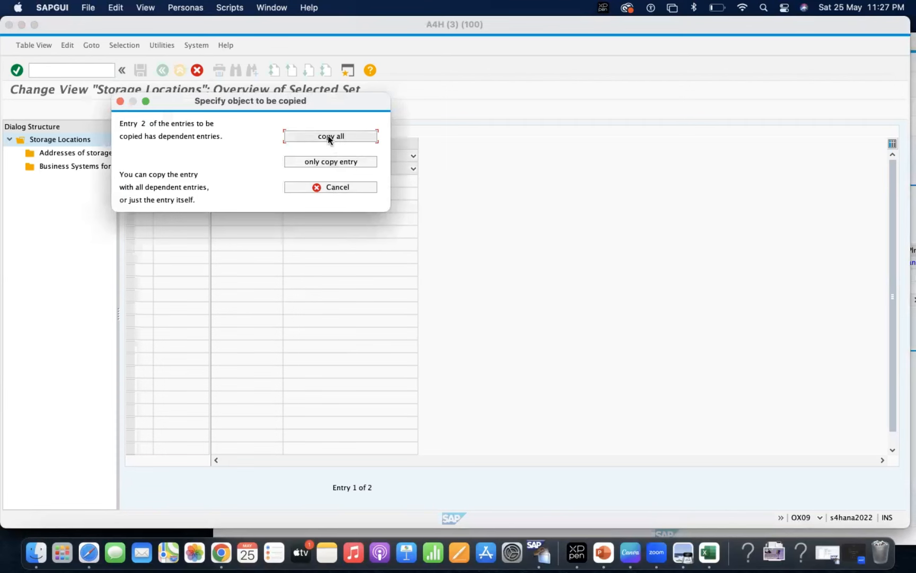
{"action": "left_click", "coordinate": [328, 137]}
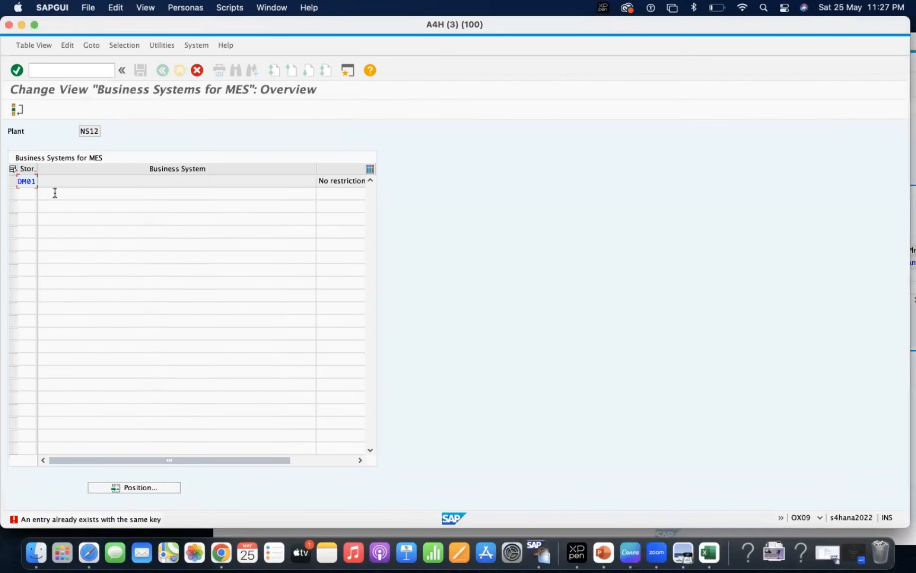
{"action": "left_click", "coordinate": [19, 110]}
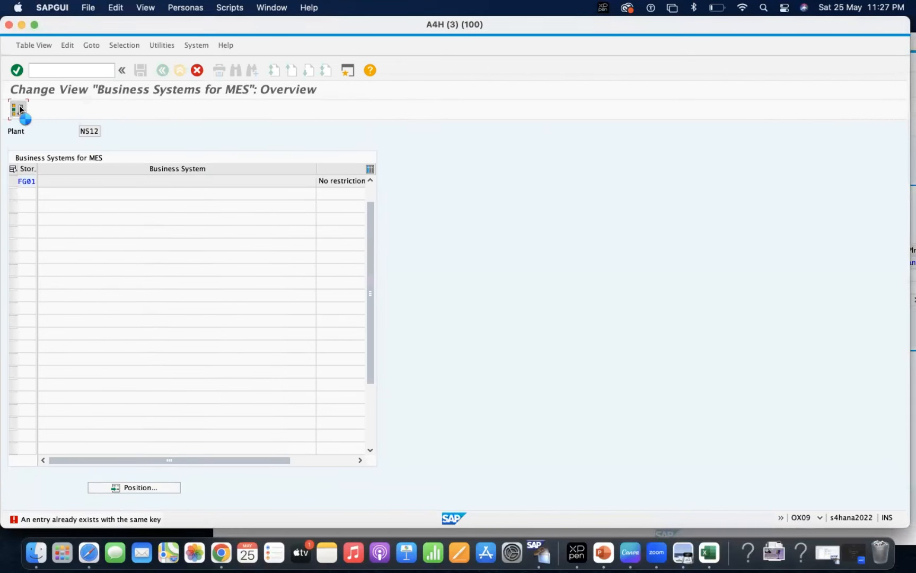
{"action": "left_click", "coordinate": [19, 109]}
{"action": "left_click", "coordinate": [19, 109]}
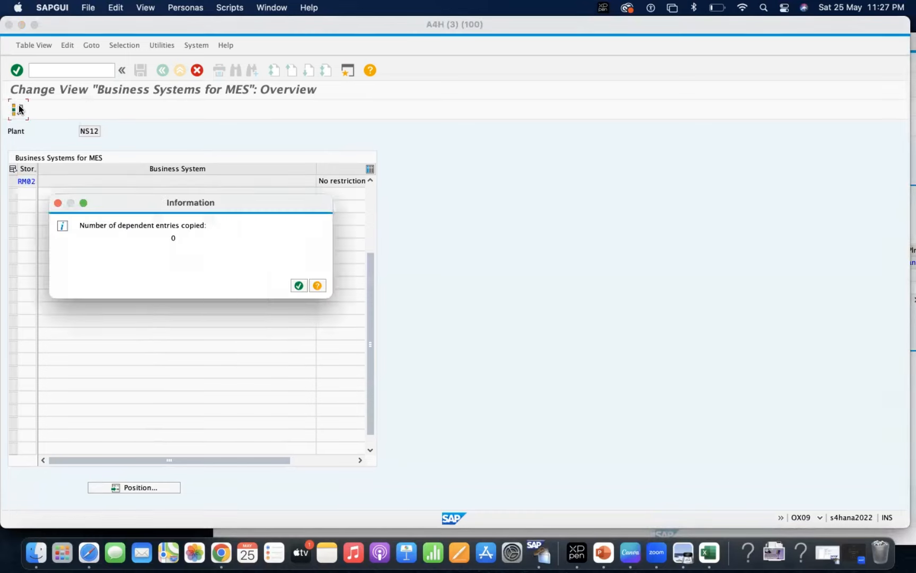
{"action": "left_click", "coordinate": [299, 286]}
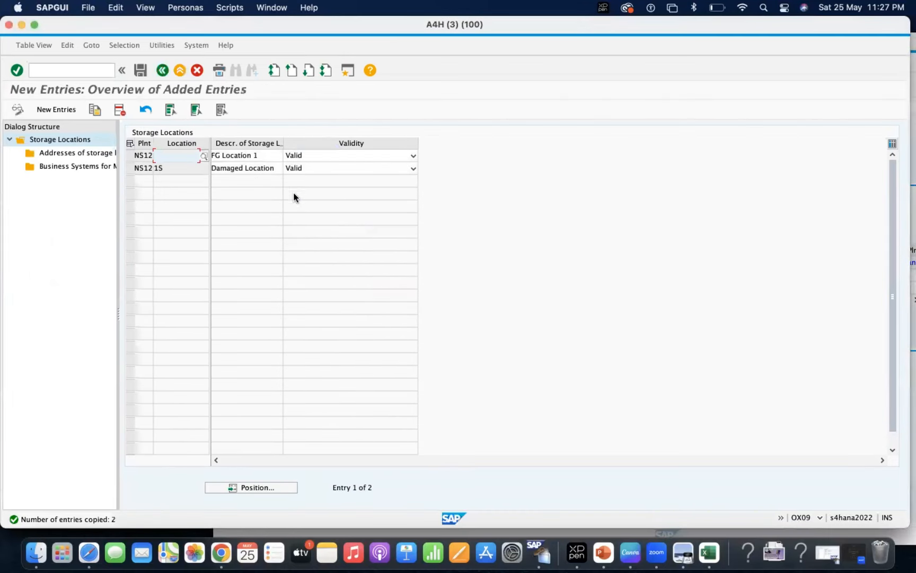
Step: Delete the copied FG Location 1 entry without a location key, including its dependent entries, and leave the maintenance without saving
{"action": "left_click", "coordinate": [130, 158]}
{"action": "left_click", "coordinate": [119, 109]}
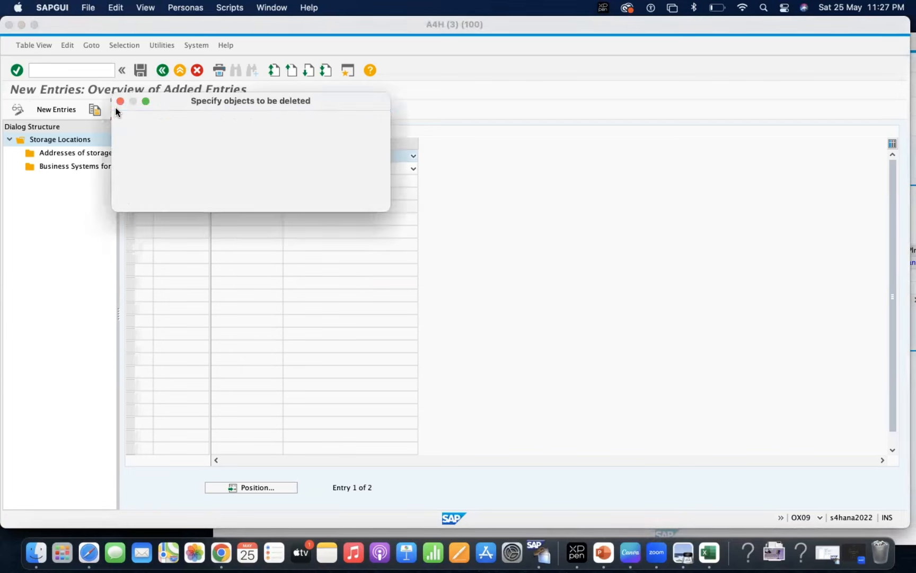
{"action": "left_click", "coordinate": [316, 137]}
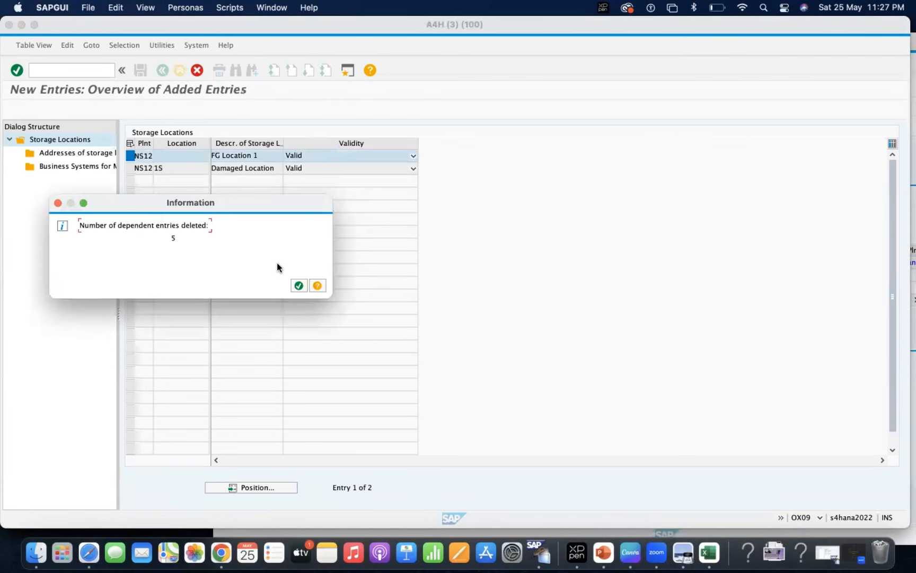
{"action": "left_click", "coordinate": [299, 286]}
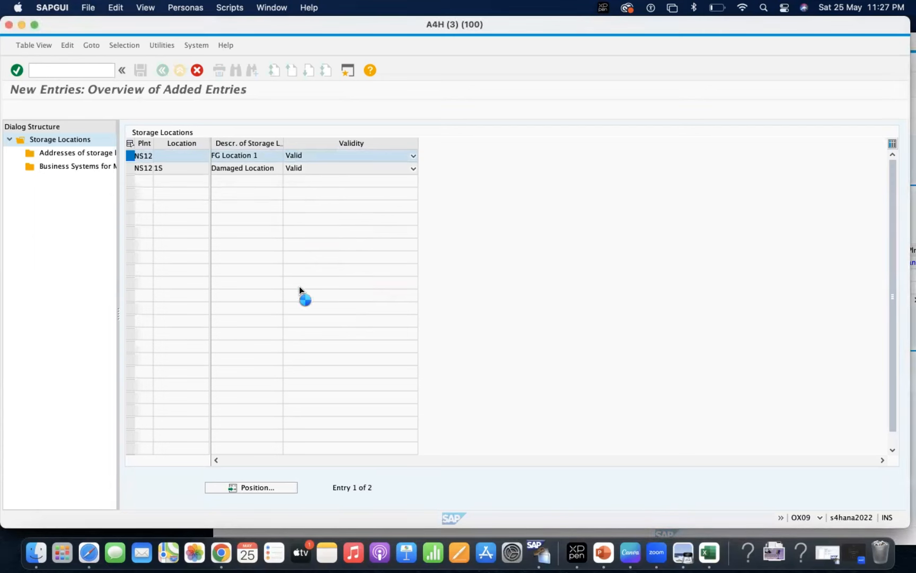
{"action": "left_click", "coordinate": [157, 71]}
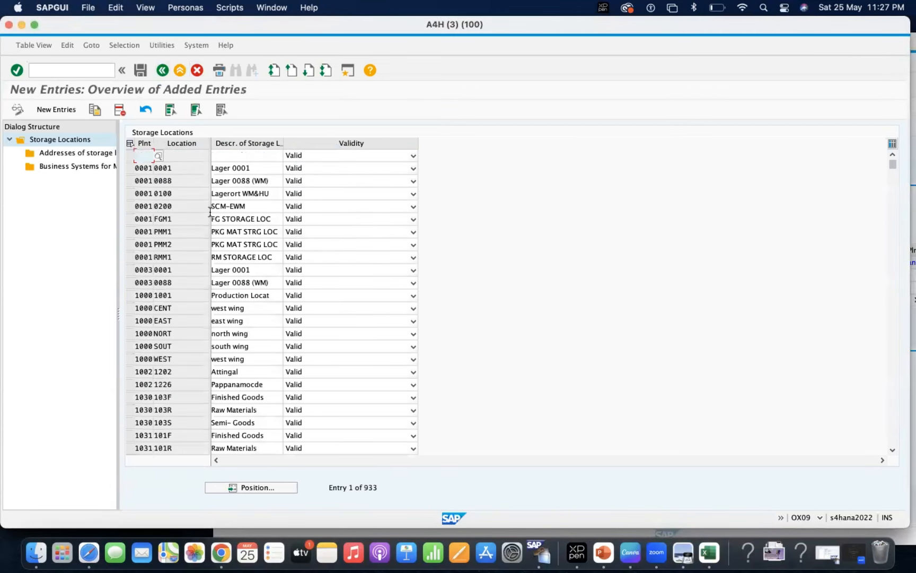
{"action": "left_click", "coordinate": [163, 71]}
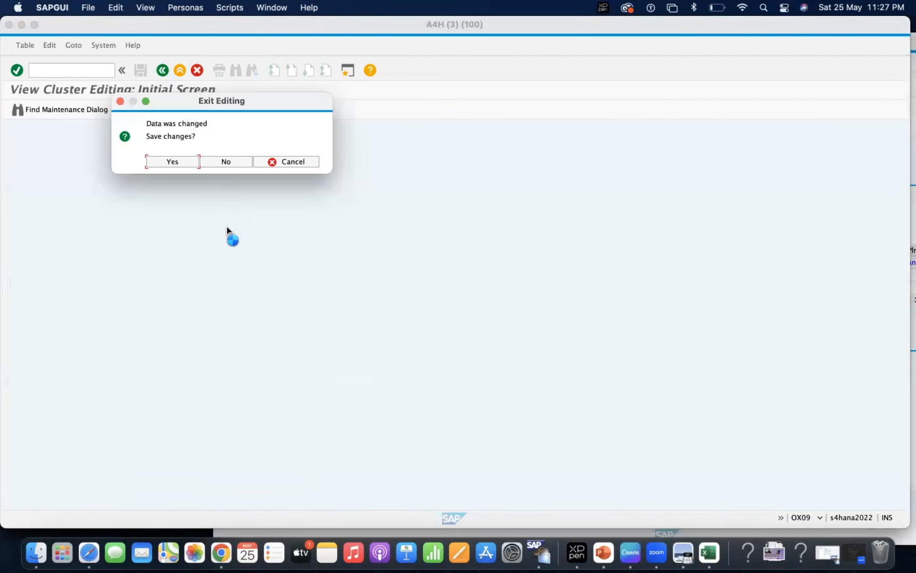
{"action": "left_click", "coordinate": [229, 162]}
Step: Reopen storage location maintenance with transaction OX09 and position the list at plant NS12
{"action": "type", "text": "OX09"}
{"action": "key", "text": "Return"}
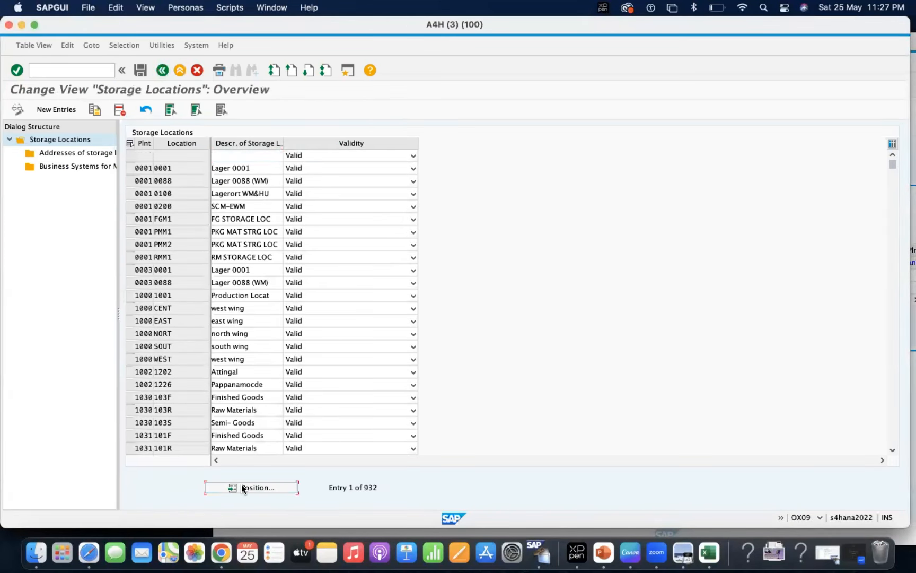
{"action": "left_click", "coordinate": [241, 488]}
{"action": "type", "text": "NS12"}
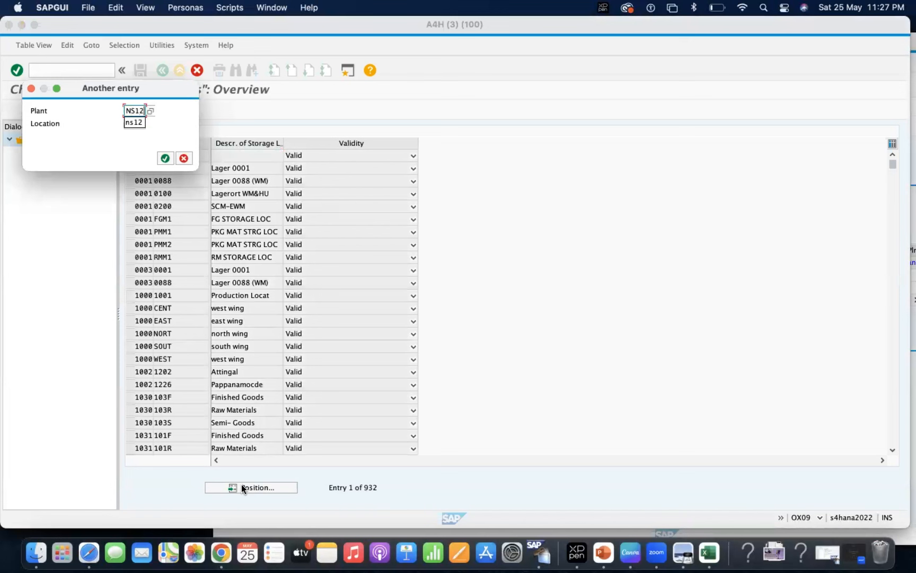
{"action": "key", "text": "Return"}
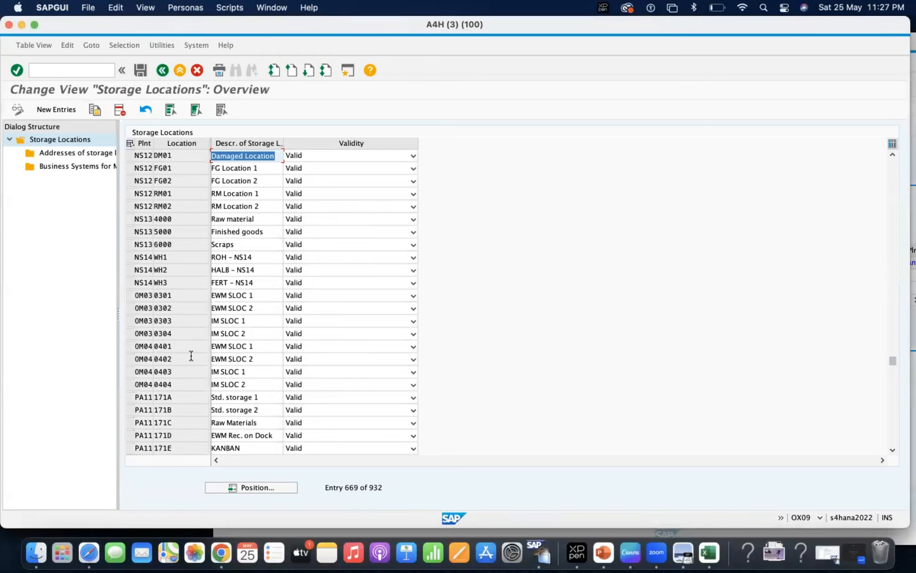
Step: Start copying NS12 storage locations FG01, FG02 and RM01, and set the FG Location 1 copy's location to 1S
{"action": "left_click", "coordinate": [130, 167]}
{"action": "left_click", "coordinate": [131, 181]}
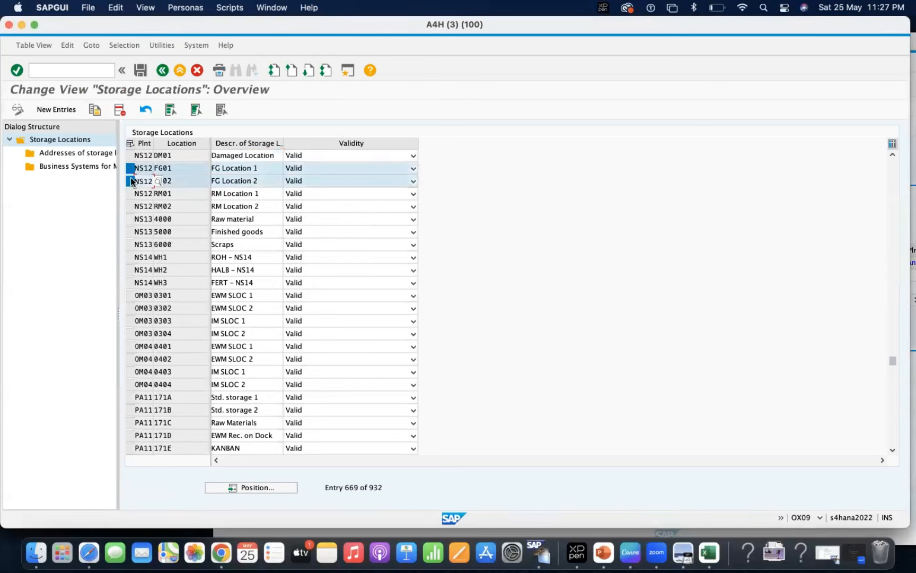
{"action": "left_click", "coordinate": [129, 193]}
{"action": "left_click", "coordinate": [96, 110]}
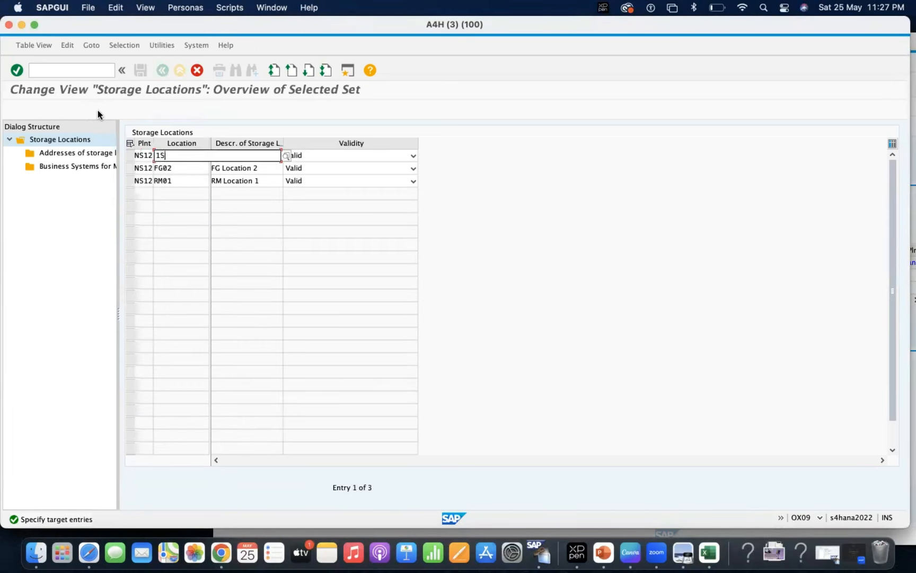
{"action": "double_click", "coordinate": [194, 155]}
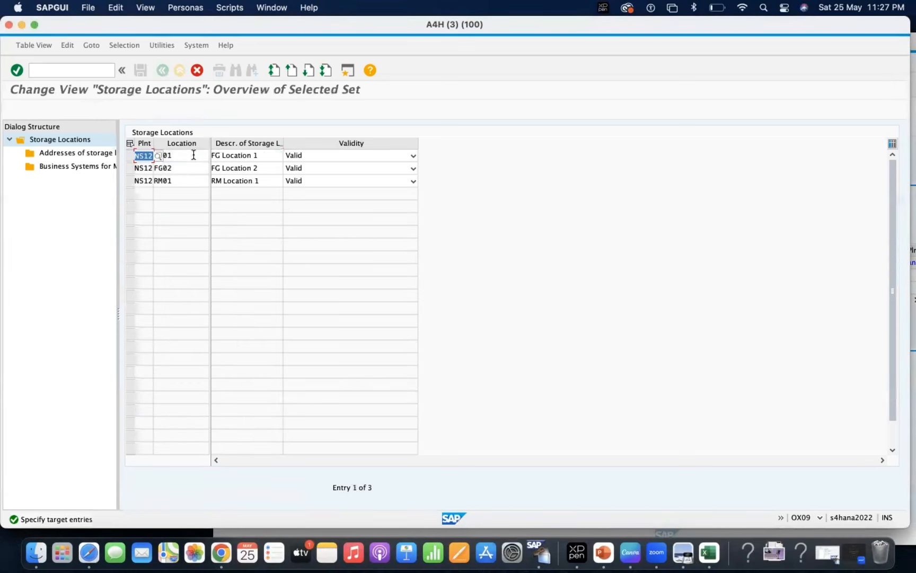
{"action": "type", "text": "1S"}
Step: Set the FG Location 2 copy's location to 2S and try to replace the RM Location 1 copy's location with FGM
{"action": "left_click", "coordinate": [180, 172]}
{"action": "double_click", "coordinate": [180, 169]}
{"action": "type", "text": "2S"}
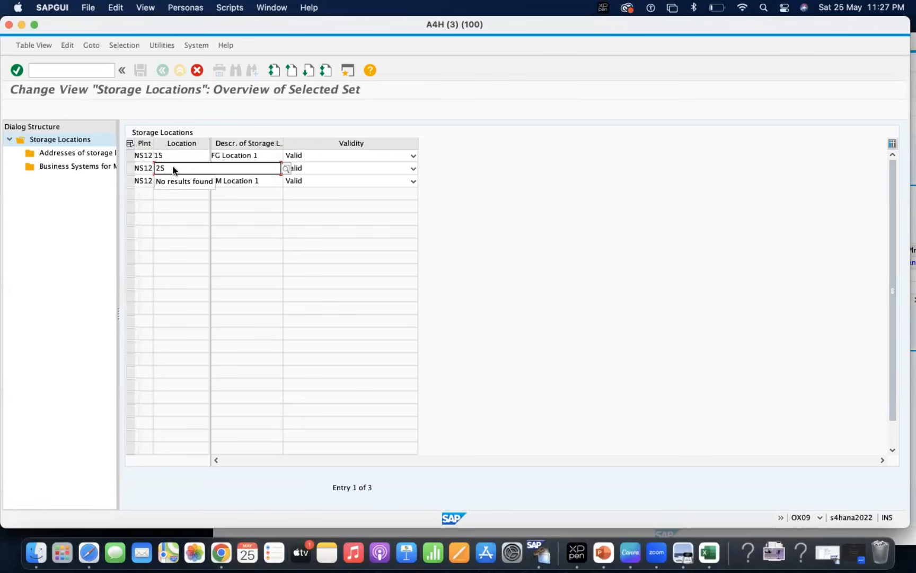
{"action": "left_click", "coordinate": [143, 169]}
{"action": "left_click", "coordinate": [182, 182]}
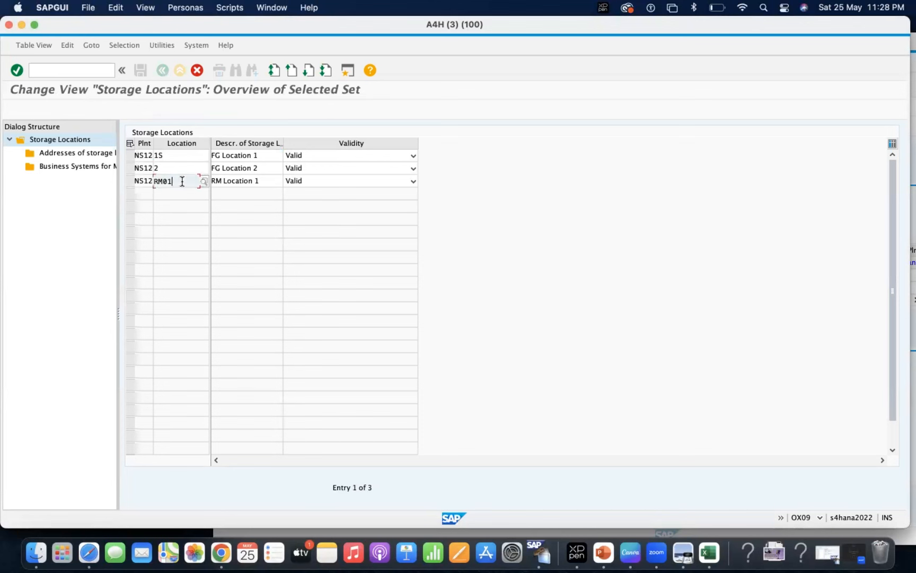
{"action": "key", "text": "BackSpace"}
{"action": "key", "text": "BackSpace"}
{"action": "key", "text": "BackSpace"}
{"action": "key", "text": "BackSpace"}
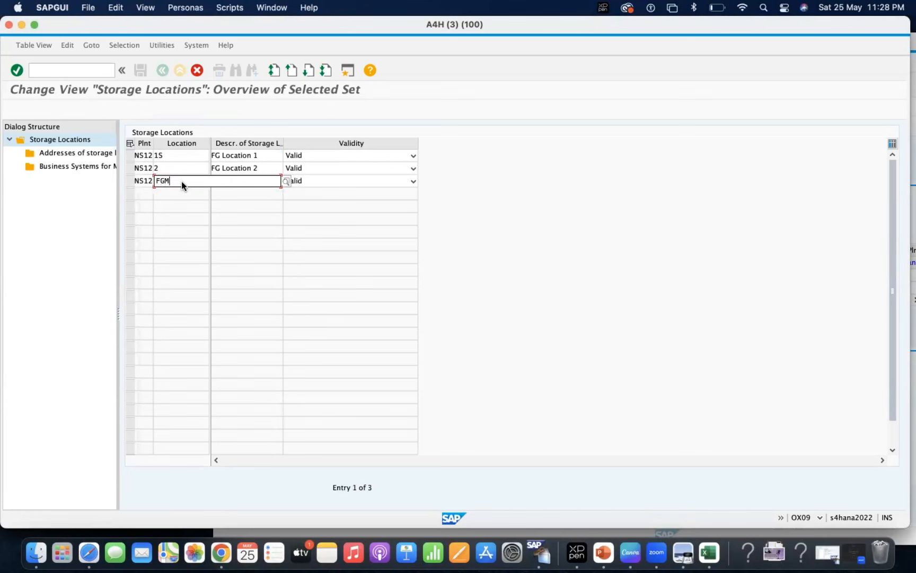
{"action": "left_click", "coordinate": [165, 167]}
{"action": "type", "text": "S"}
{"action": "key", "text": "Return"}
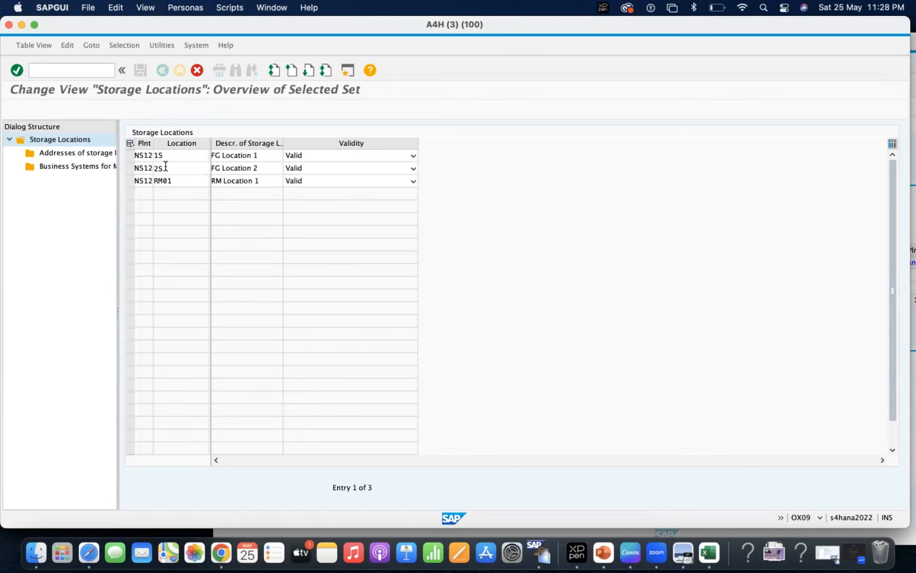
Step: Copy the 1S and 2S entries with all their dependent entries, continuing past the business systems for MES of each
{"action": "left_click", "coordinate": [315, 137]}
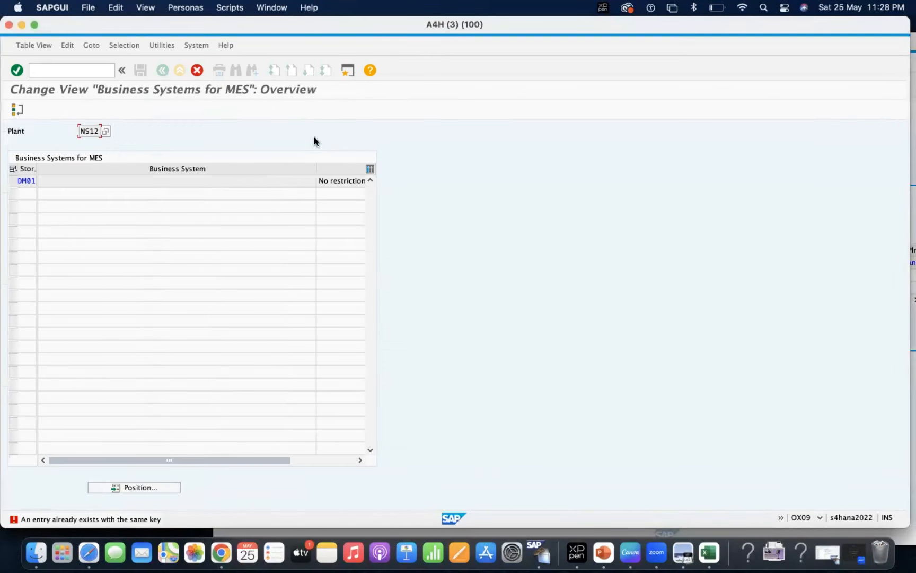
{"action": "left_click", "coordinate": [19, 109]}
{"action": "left_click", "coordinate": [19, 110]}
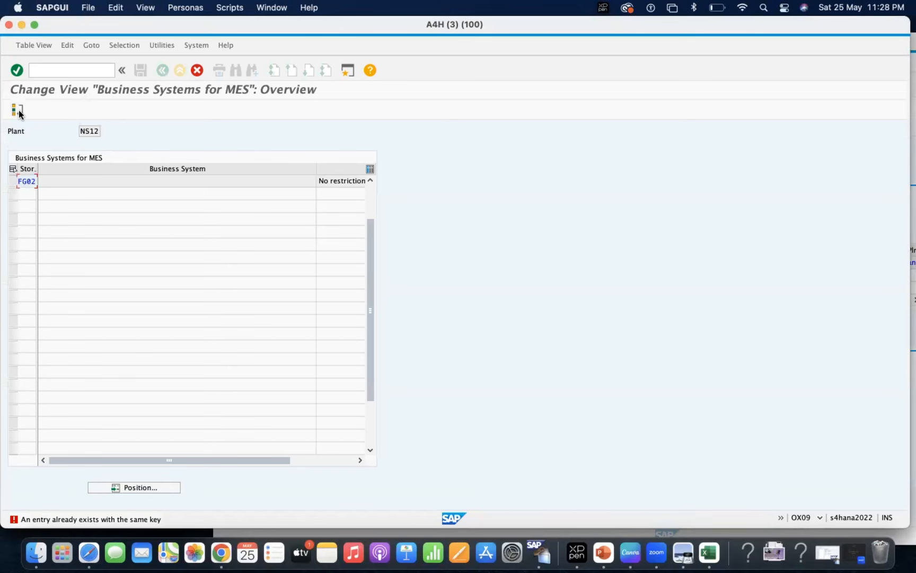
{"action": "left_click", "coordinate": [19, 109]}
{"action": "left_click", "coordinate": [18, 110]}
{"action": "key", "text": "Return"}
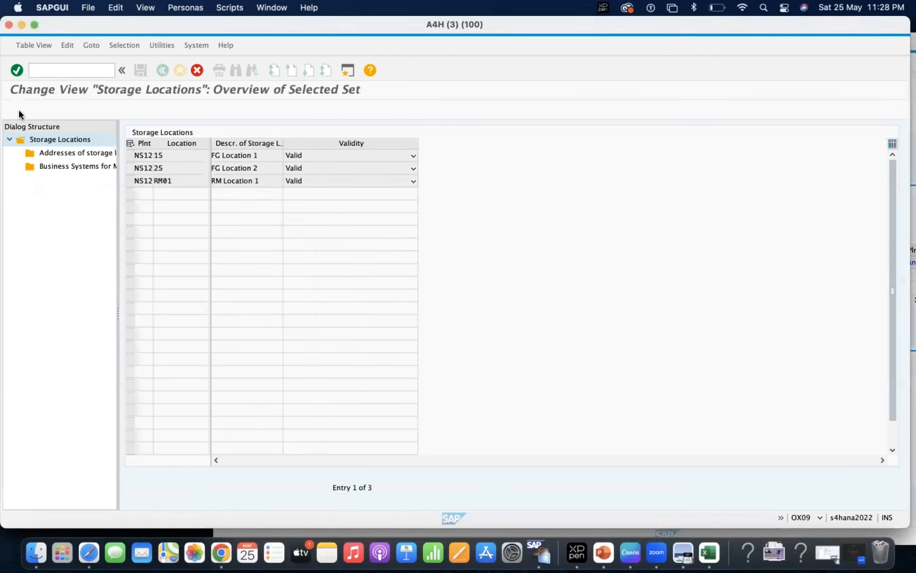
{"action": "left_click", "coordinate": [331, 139]}
{"action": "left_click", "coordinate": [17, 110]}
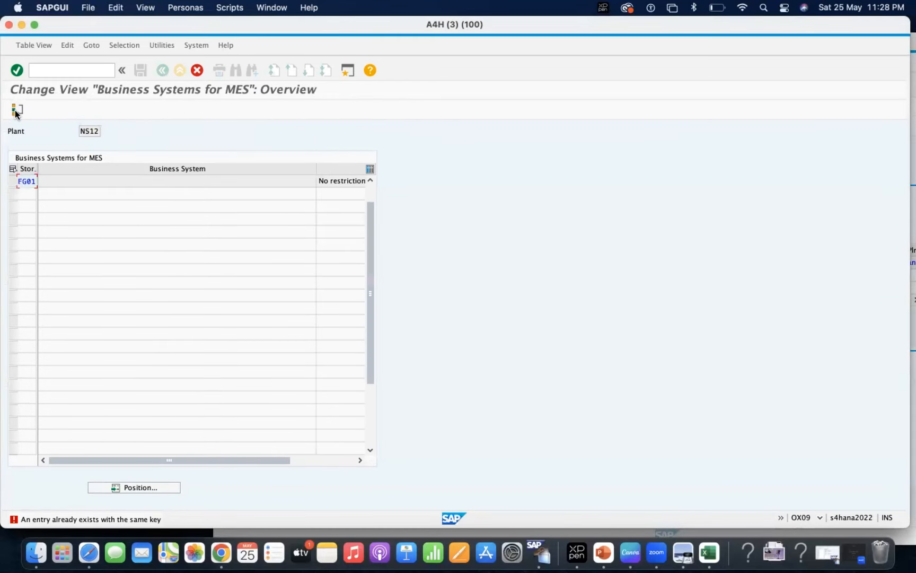
{"action": "left_click", "coordinate": [17, 112]}
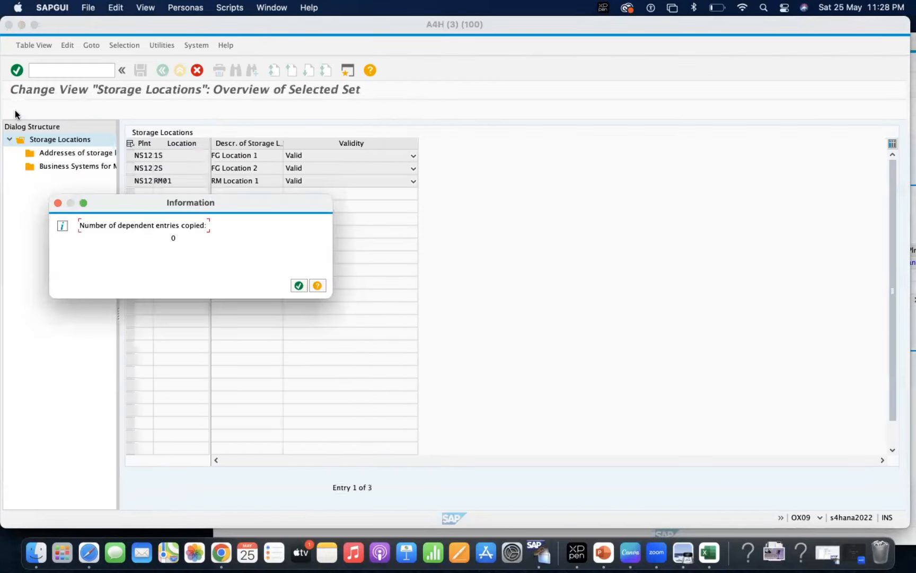
{"action": "left_click", "coordinate": [299, 285]}
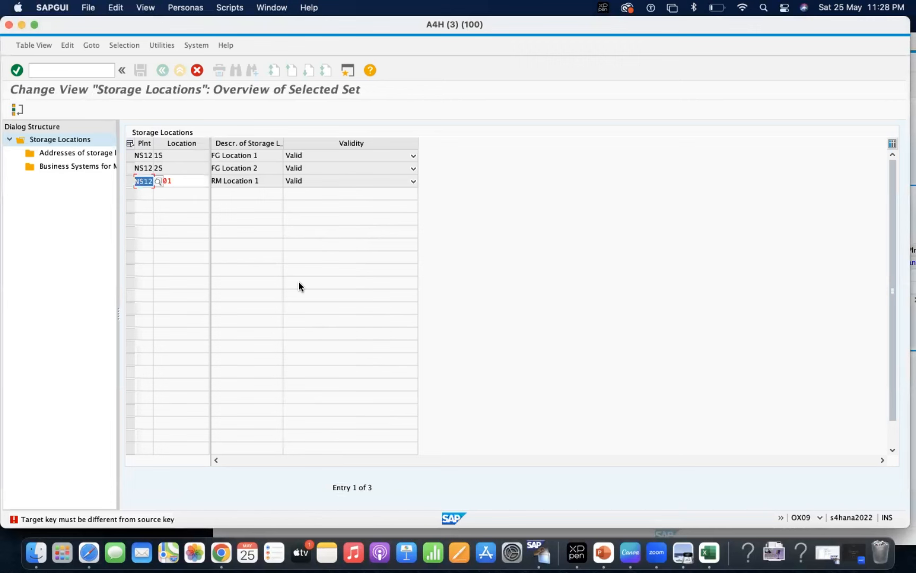
Step: Set the RM Location 1 copy's location to FGM1 and copy the entry, continuing past its business systems for MES
{"action": "type", "text": "F"}
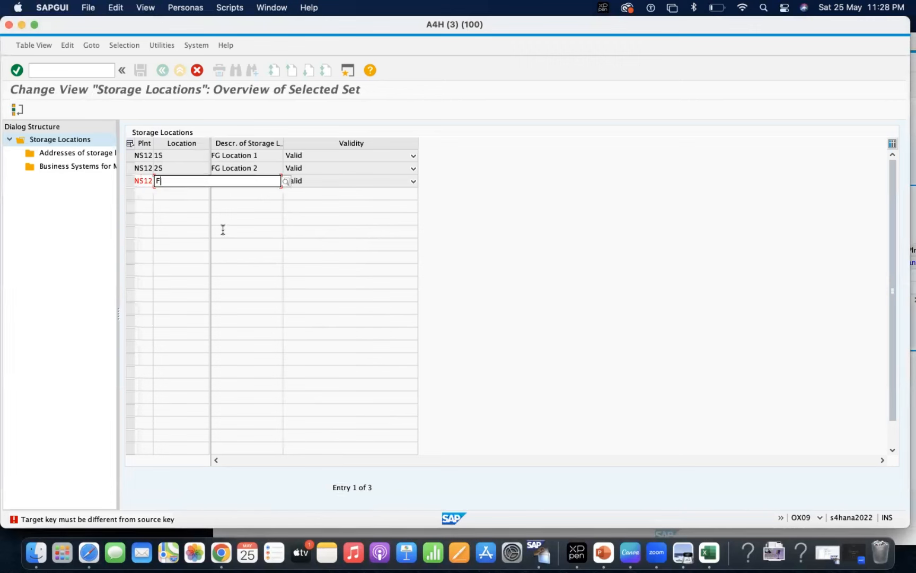
{"action": "type", "text": "GM1"}
{"action": "key", "text": "Return"}
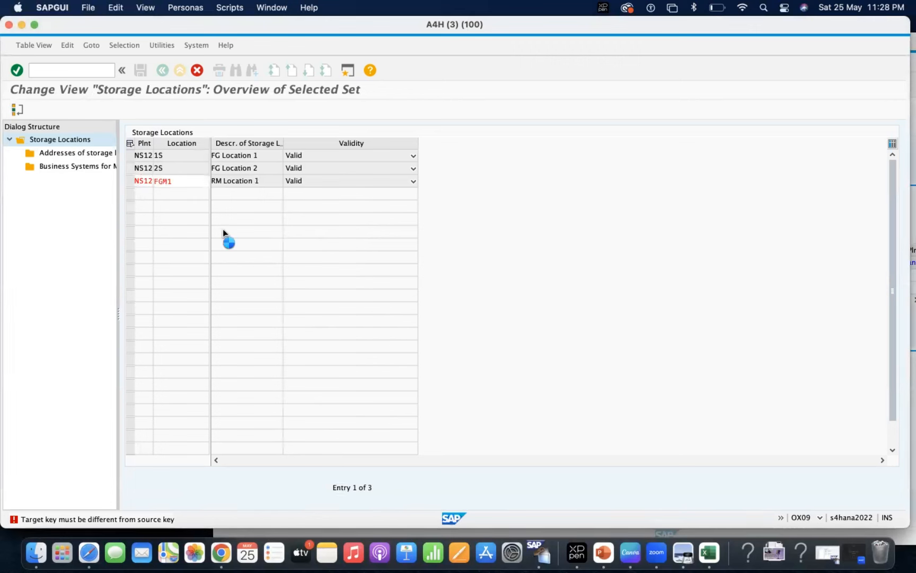
{"action": "left_click", "coordinate": [314, 134]}
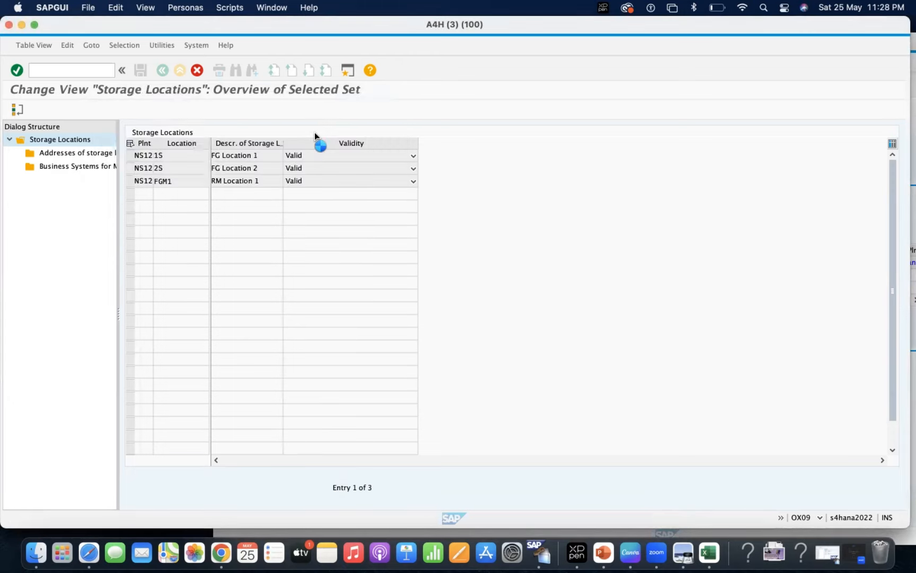
{"action": "left_click", "coordinate": [18, 109]}
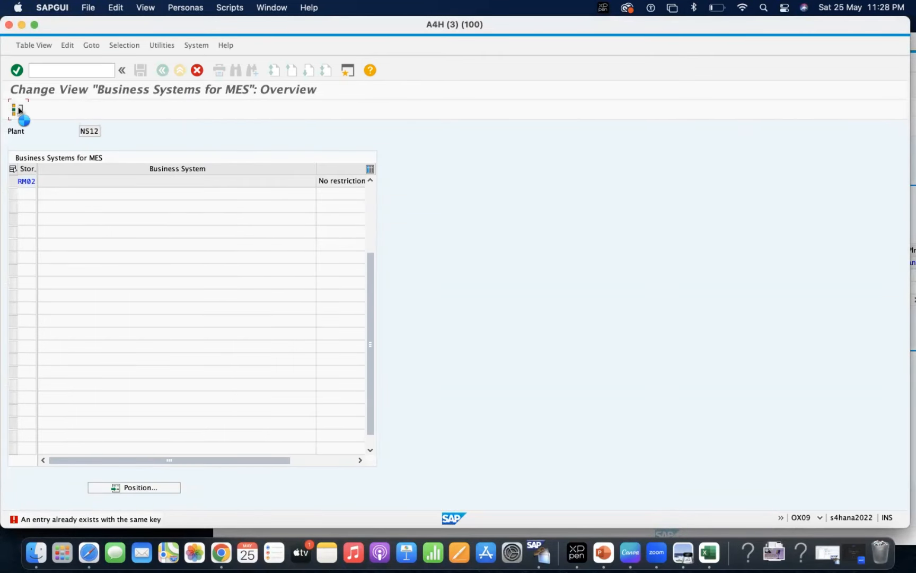
{"action": "left_click", "coordinate": [298, 286]}
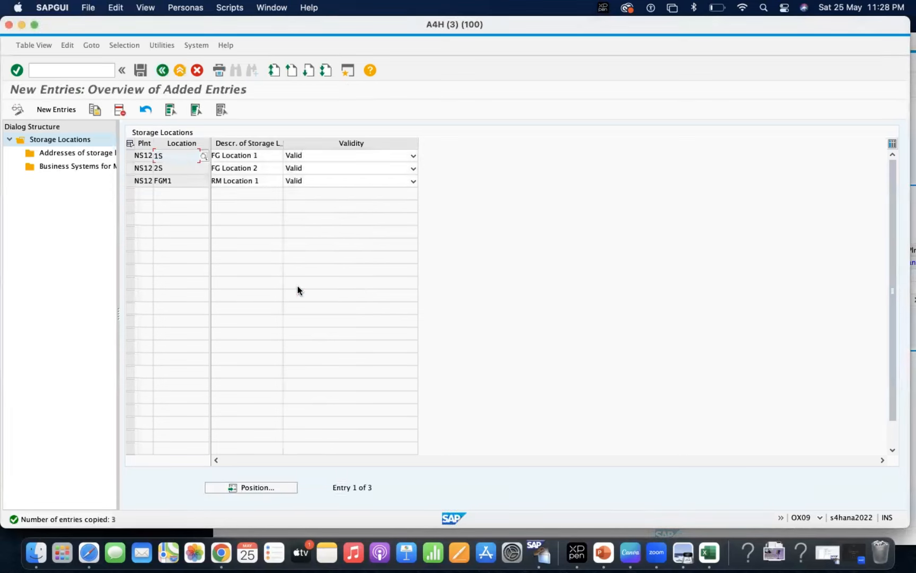
Step: Save the new NS12 storage locations 1S, 2S and FGM1 and return to SAP Easy Access
{"action": "left_click", "coordinate": [142, 71]}
{"action": "left_click", "coordinate": [190, 145]}
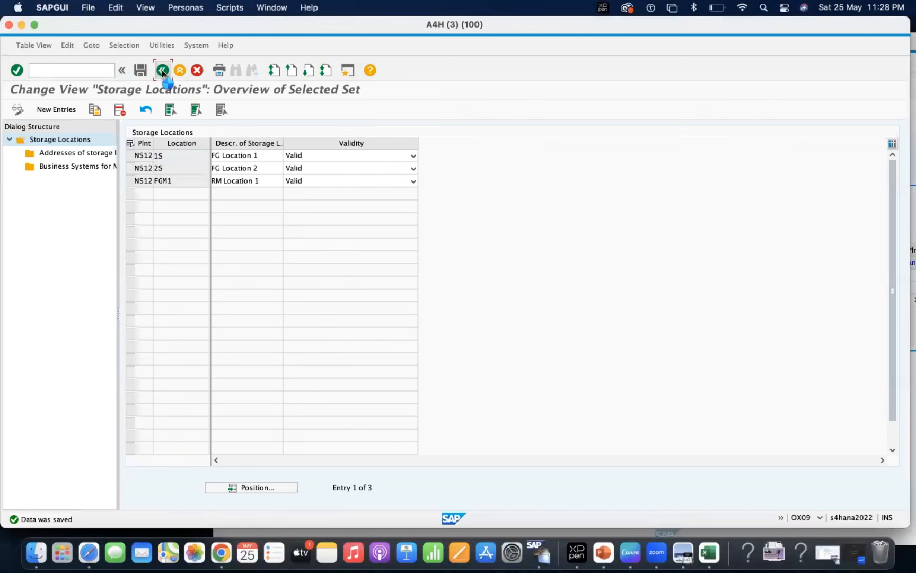
{"action": "left_click", "coordinate": [162, 70]}
{"action": "left_click", "coordinate": [162, 70]}
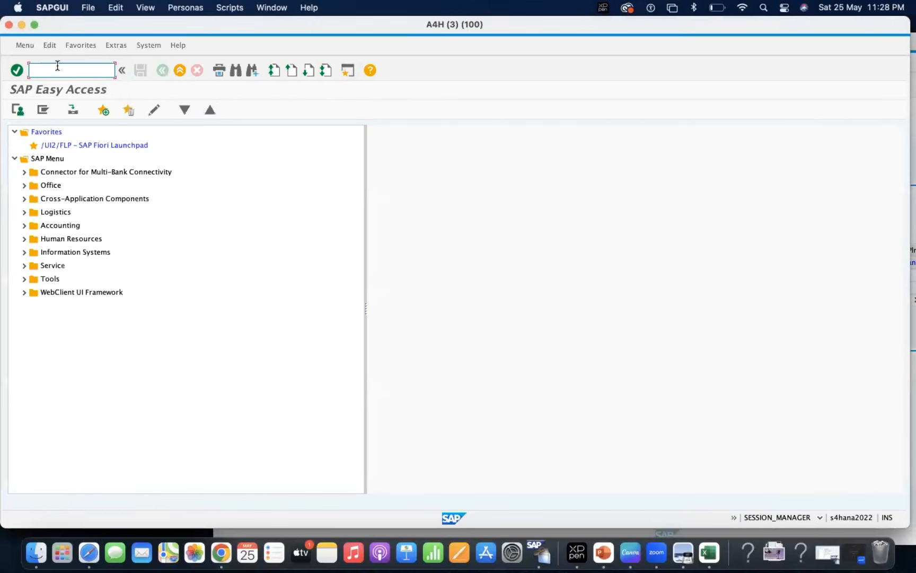
{"action": "right_click", "coordinate": [532, 551]}
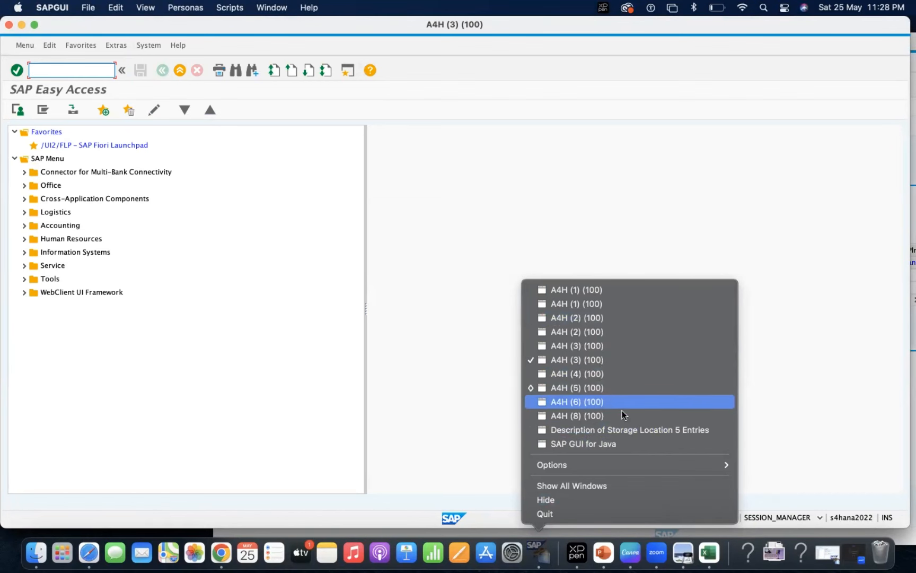
{"action": "left_click", "coordinate": [585, 304]}
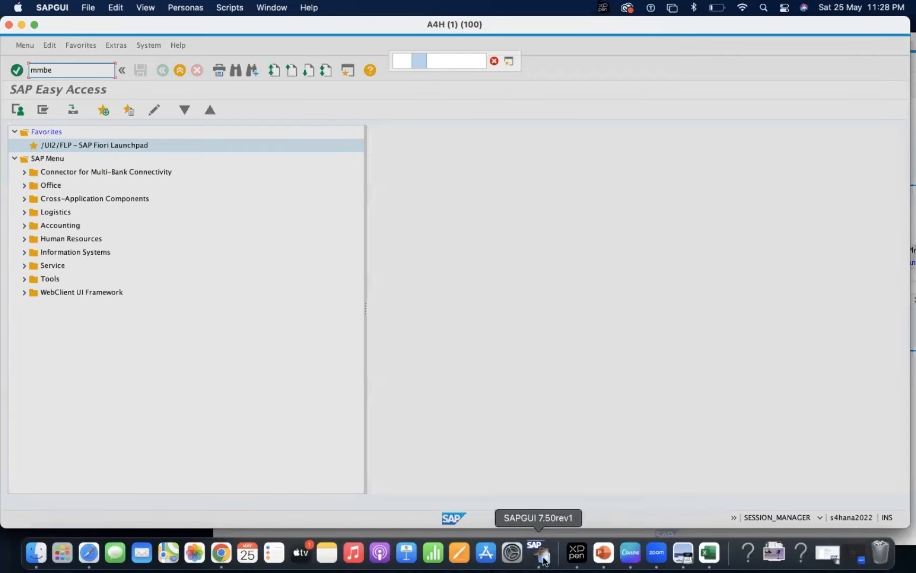
{"action": "right_click", "coordinate": [543, 560]}
{"action": "left_click", "coordinate": [601, 288]}
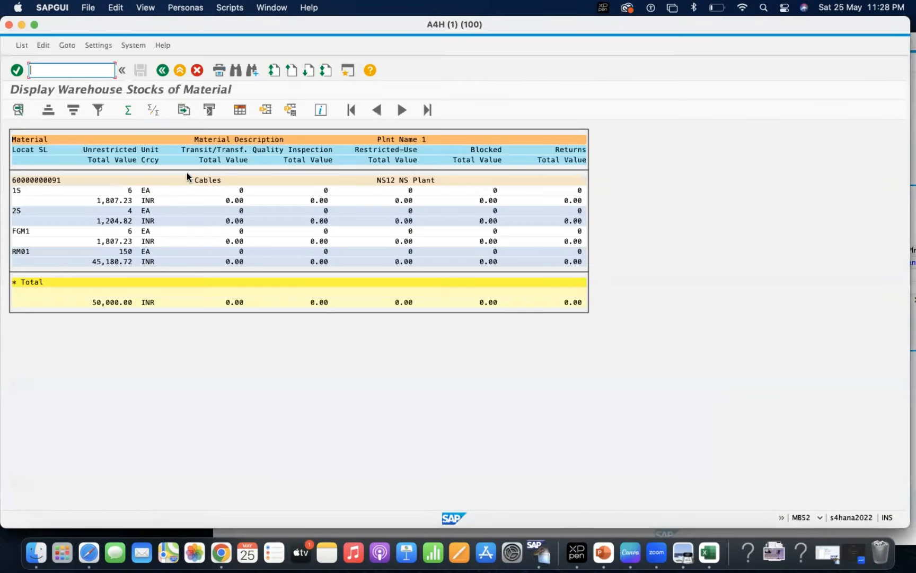
Step: Switch to the goods receipt session, dismiss the storage location value list and apply 1S to the Cables line
{"action": "right_click", "coordinate": [537, 552]}
{"action": "left_click", "coordinate": [588, 330]}
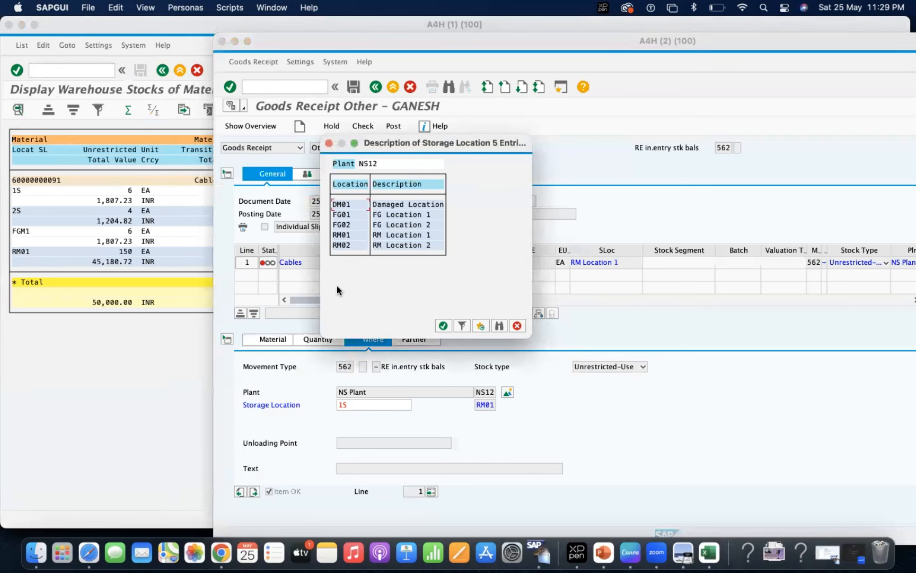
{"action": "left_click", "coordinate": [516, 326]}
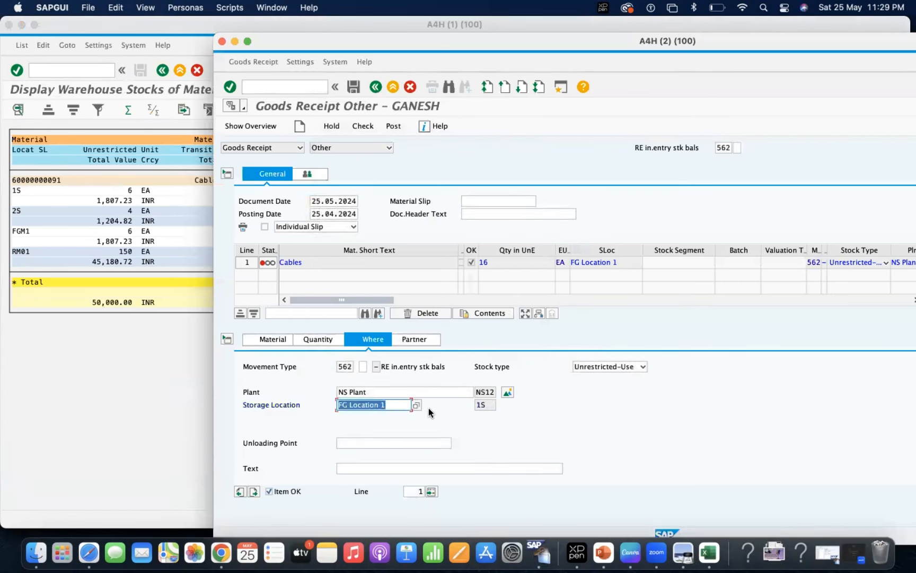
Step: Set the Cables line's quantity in unit of entry to 6 EA
{"action": "left_click", "coordinate": [324, 341]}
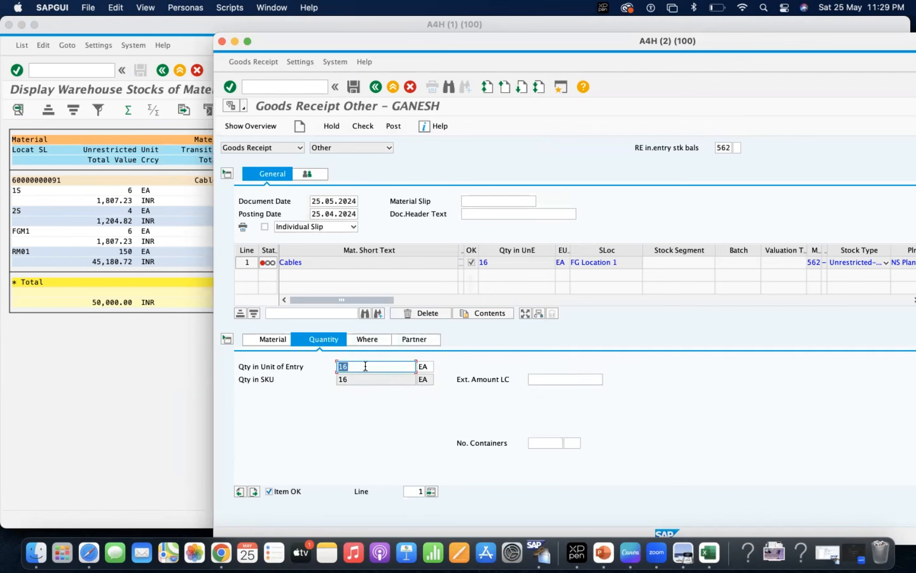
{"action": "type", "text": "6"}
{"action": "key", "text": "Return"}
{"action": "left_click", "coordinate": [227, 340]}
{"action": "left_click", "coordinate": [306, 275]}
{"action": "left_click", "coordinate": [309, 281]}
{"action": "left_click", "coordinate": [311, 297]}
{"action": "left_click", "coordinate": [329, 289]}
{"action": "left_click", "coordinate": [329, 290]}
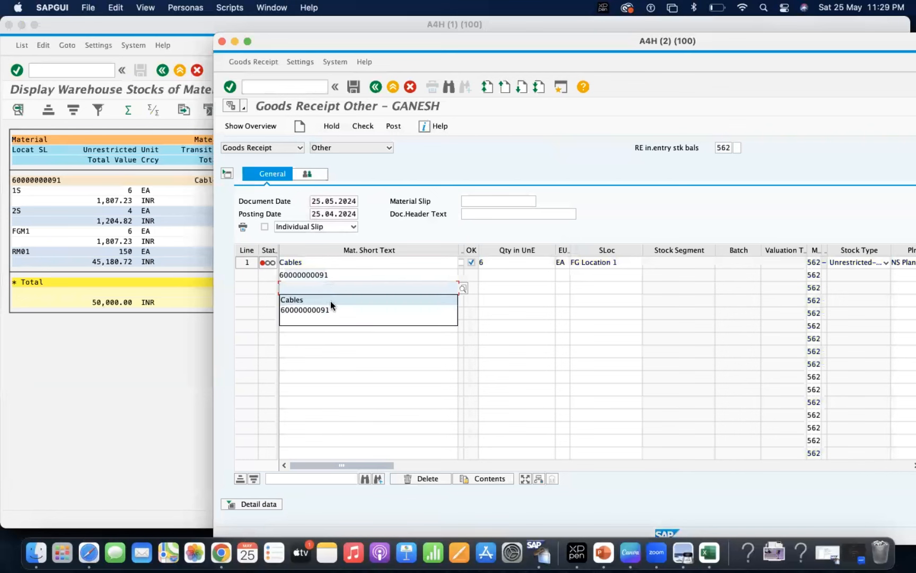
{"action": "left_click", "coordinate": [324, 309]}
Step: Set the quantity in unit of entry to 4 on the second line and 6 on the third
{"action": "left_click", "coordinate": [493, 276]}
{"action": "type", "text": "4"}
{"action": "left_click", "coordinate": [500, 290]}
{"action": "type", "text": "6"}
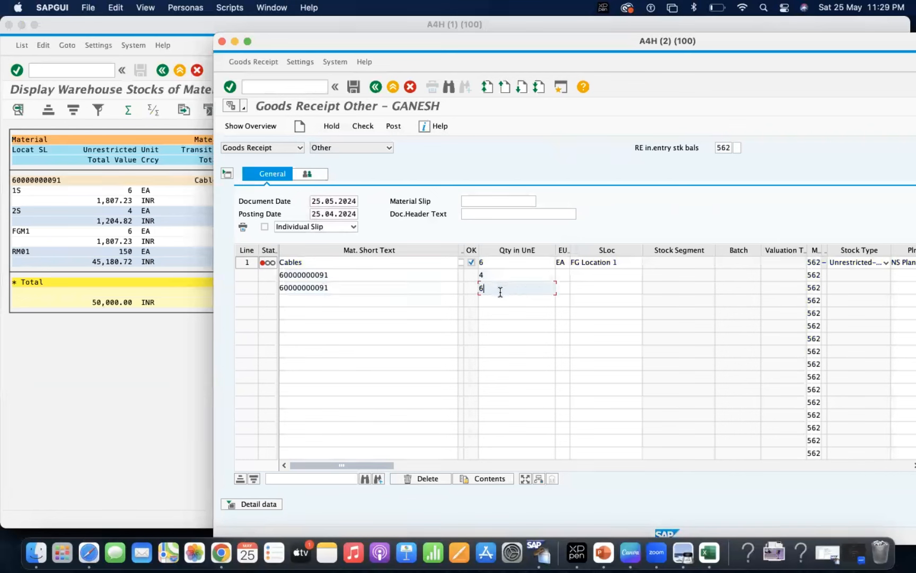
Step: Enter storage location 2S for the second item and FGM1 for the third item of the goods receipt
{"action": "left_click", "coordinate": [589, 279]}
{"action": "type", "text": "2"}
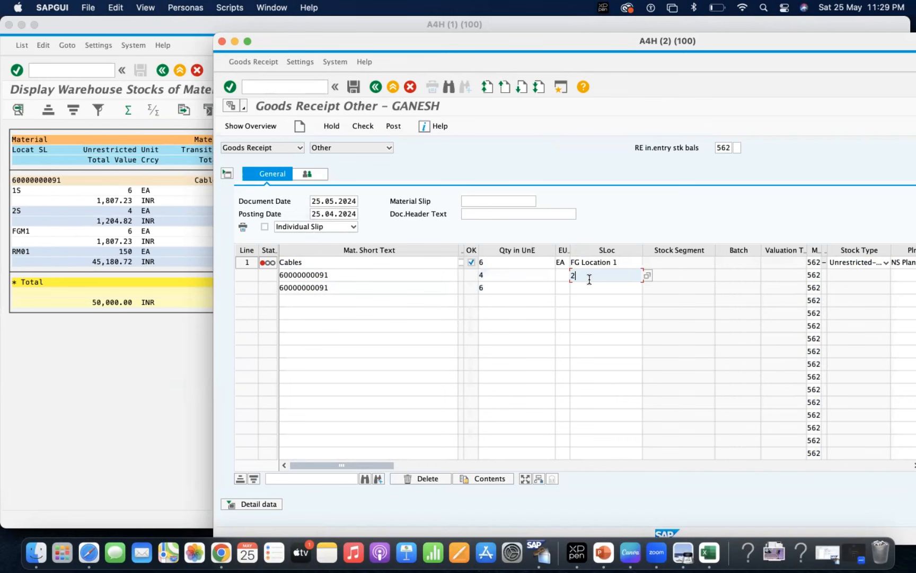
{"action": "type", "text": "S"}
{"action": "left_click", "coordinate": [586, 287]}
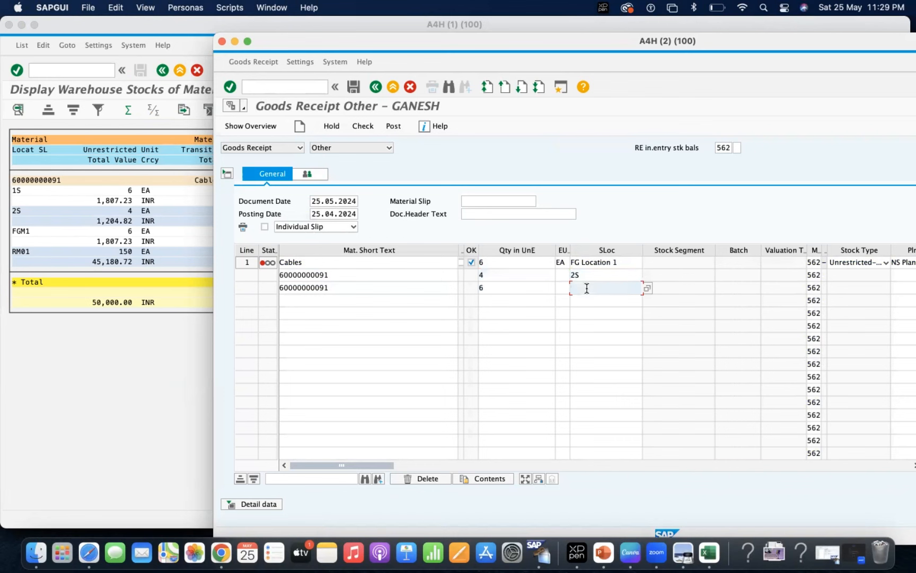
{"action": "type", "text": "FGM1"}
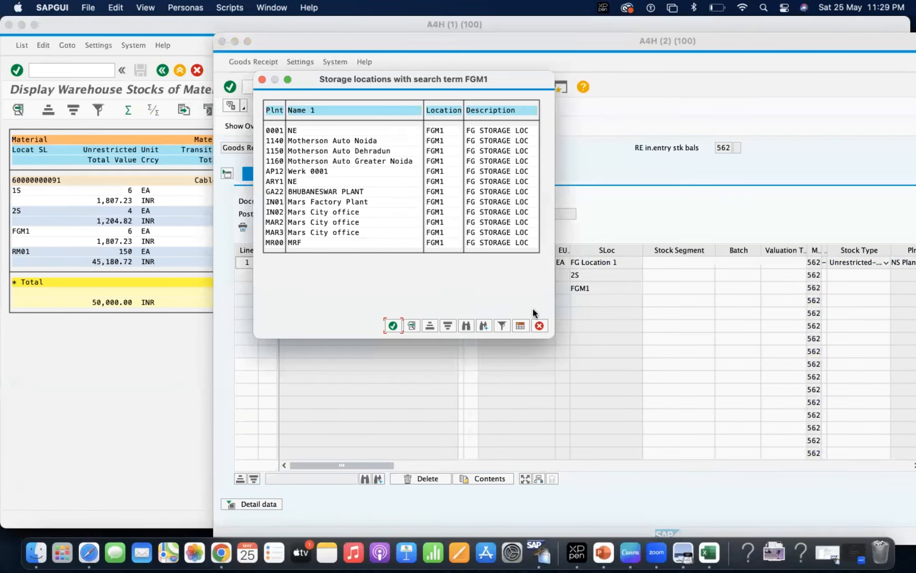
{"action": "left_click", "coordinate": [539, 325]}
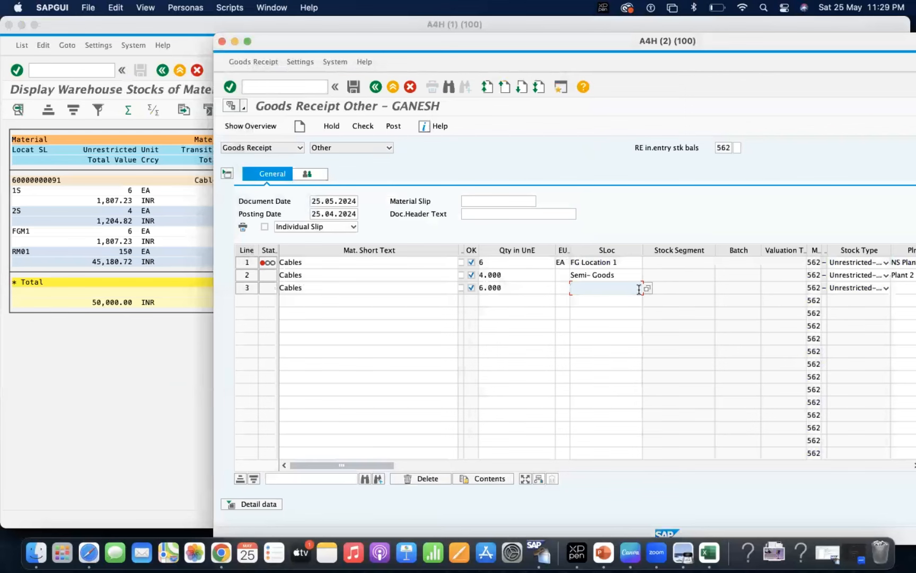
{"action": "type", "text": "FGM1"}
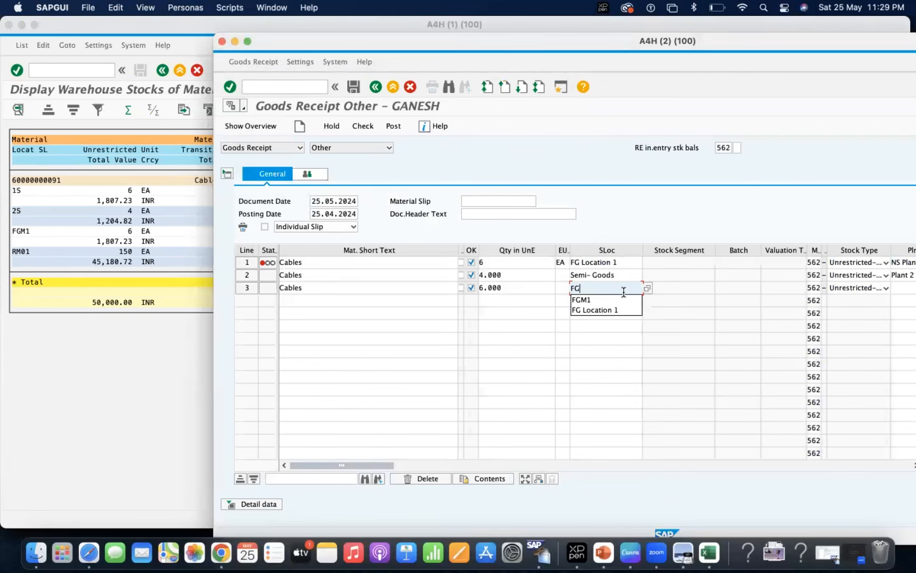
Step: Assign plant NS12 to the third item
{"action": "key", "text": "Tab"}
{"action": "key", "text": "Tab"}
{"action": "key", "text": "Tab"}
{"action": "type", "text": "NS12"}
{"action": "key", "text": "Tab"}
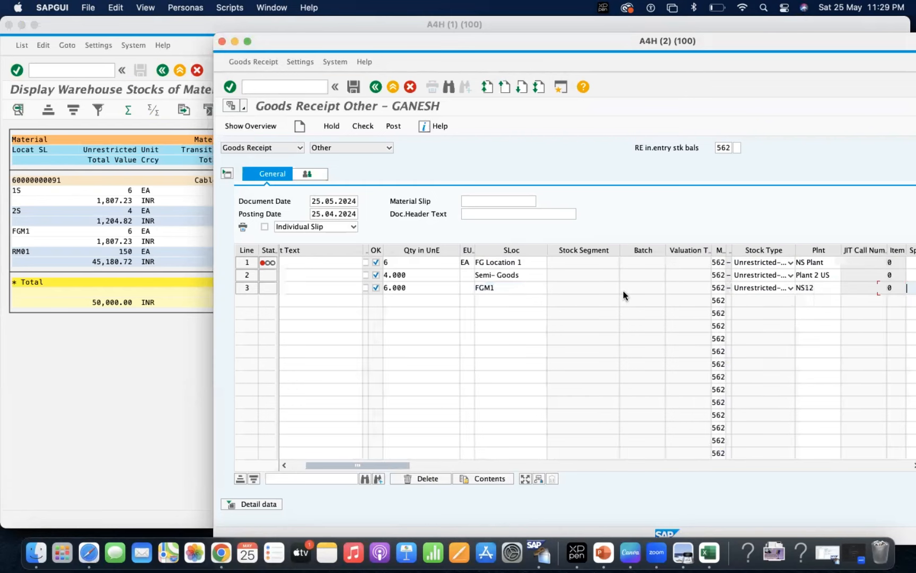
Step: Replace the second item's plant with NS12 and confirm the item entries
{"action": "left_click", "coordinate": [821, 274]}
{"action": "key", "text": "BackSpace"}
{"action": "key", "text": "BackSpace"}
{"action": "key", "text": "BackSpace"}
{"action": "key", "text": "BackSpace"}
{"action": "key", "text": "BackSpace"}
{"action": "key", "text": "BackSpace"}
{"action": "key", "text": "BackSpace"}
{"action": "key", "text": "BackSpace"}
{"action": "left_click", "coordinate": [810, 275]}
{"action": "key", "text": "BackSpace"}
{"action": "key", "text": "BackSpace"}
{"action": "type", "text": "NS12"}
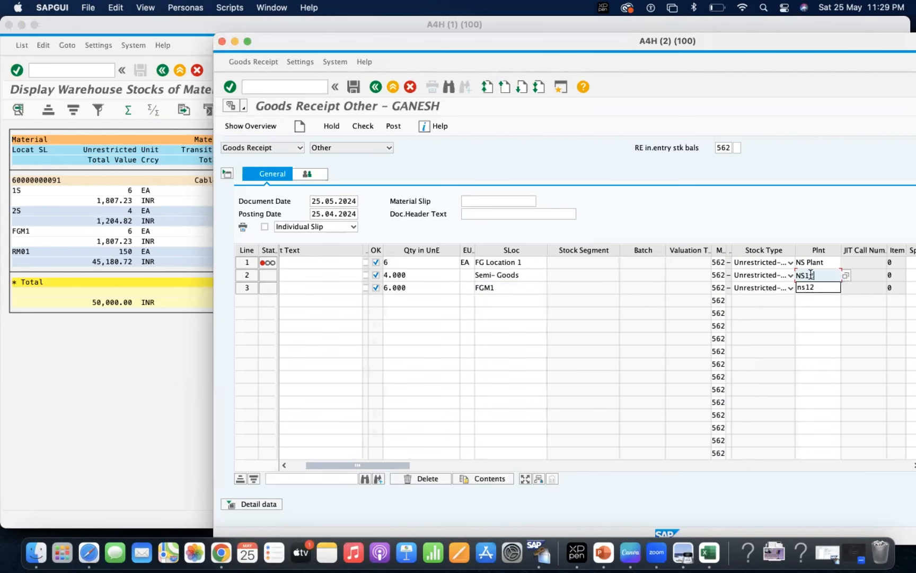
{"action": "key", "text": "Return"}
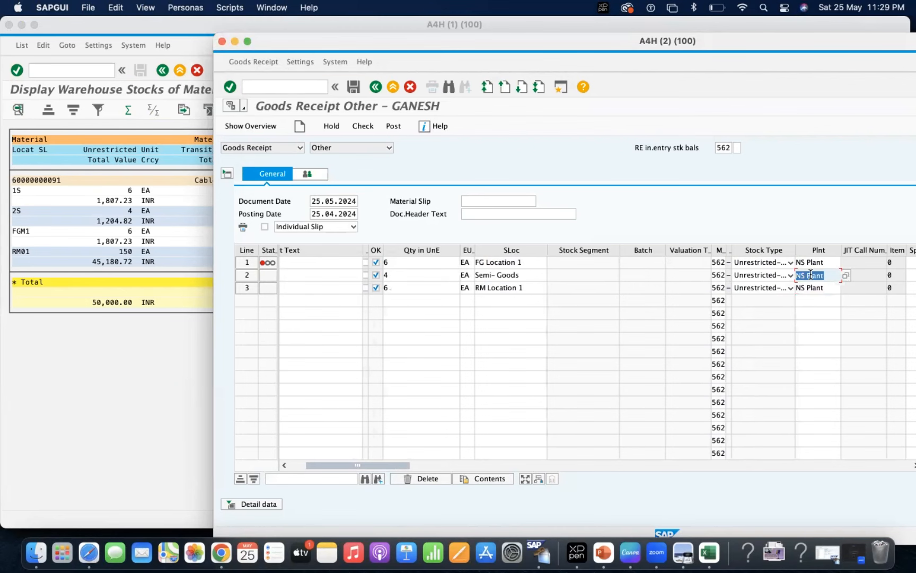
Step: Check the goods receipt for errors and close the resulting message log
{"action": "left_click_drag", "start_coordinate": [392, 465], "coordinate": [295, 463]}
{"action": "left_click", "coordinate": [363, 126]}
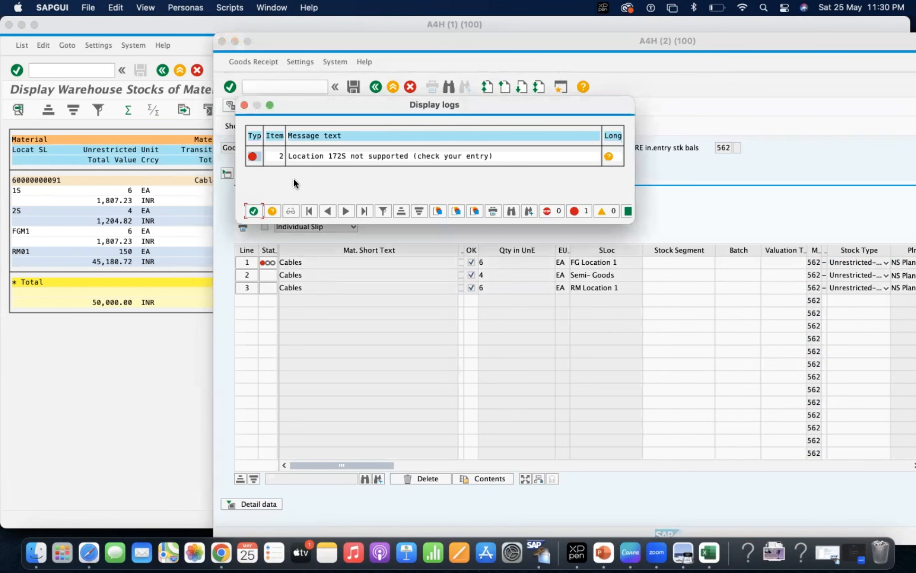
{"action": "left_click", "coordinate": [253, 210]}
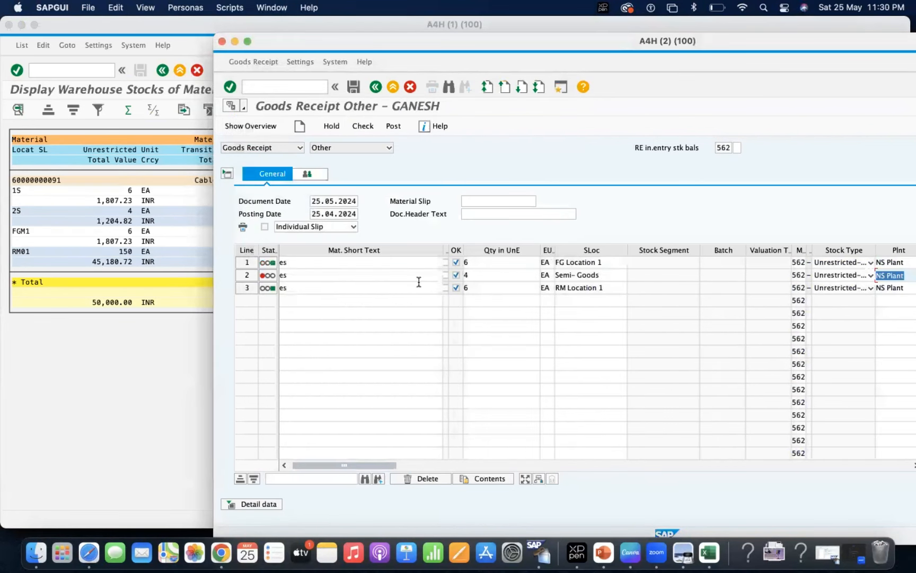
Step: Replace the first item's storage location with 1S and confirm the entry
{"action": "left_click", "coordinate": [599, 263]}
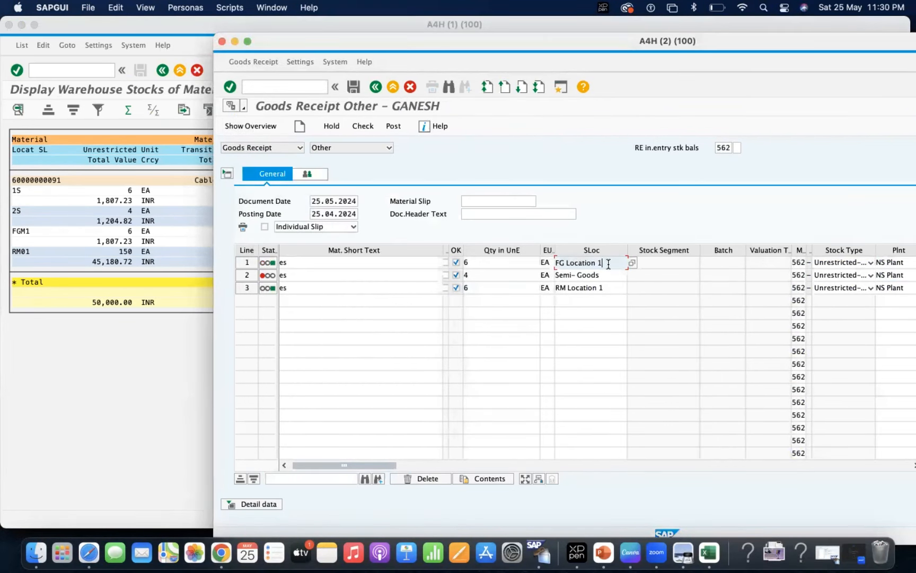
{"action": "key", "text": "BackSpace"}
{"action": "key", "text": "BackSpace"}
{"action": "key", "text": "BackSpace"}
{"action": "key", "text": "BackSpace"}
{"action": "key", "text": "BackSpace"}
{"action": "key", "text": "BackSpace"}
{"action": "key", "text": "BackSpace"}
{"action": "key", "text": "BackSpace"}
{"action": "key", "text": "BackSpace"}
{"action": "key", "text": "BackSpace"}
{"action": "key", "text": "BackSpace"}
{"action": "key", "text": "BackSpace"}
{"action": "key", "text": "BackSpace"}
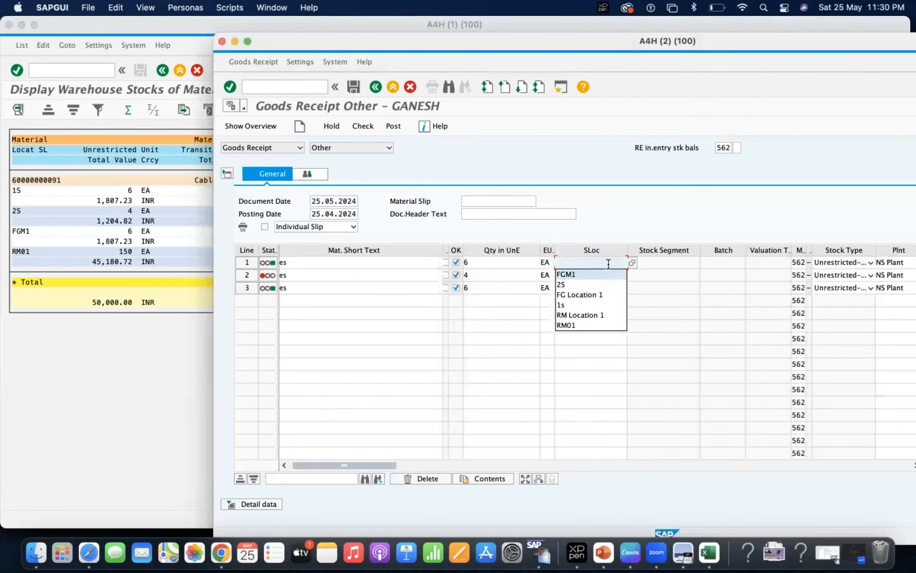
{"action": "type", "text": "1s"}
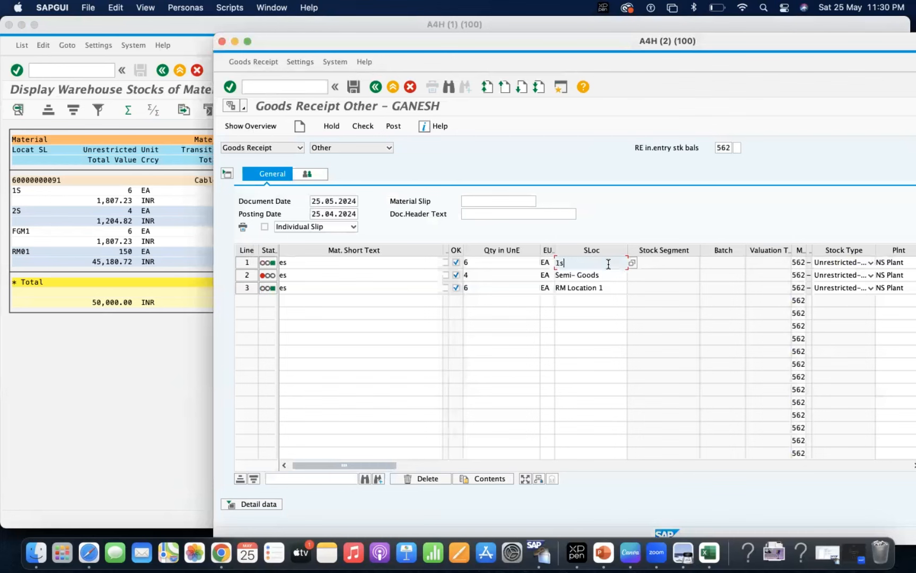
{"action": "key", "text": "BackSpace"}
{"action": "type", "text": "S"}
{"action": "key", "text": "Return"}
Step: Replace the second item's storage location with 2S and confirm the entry
{"action": "left_click", "coordinate": [609, 274]}
{"action": "key", "text": "super+a"}
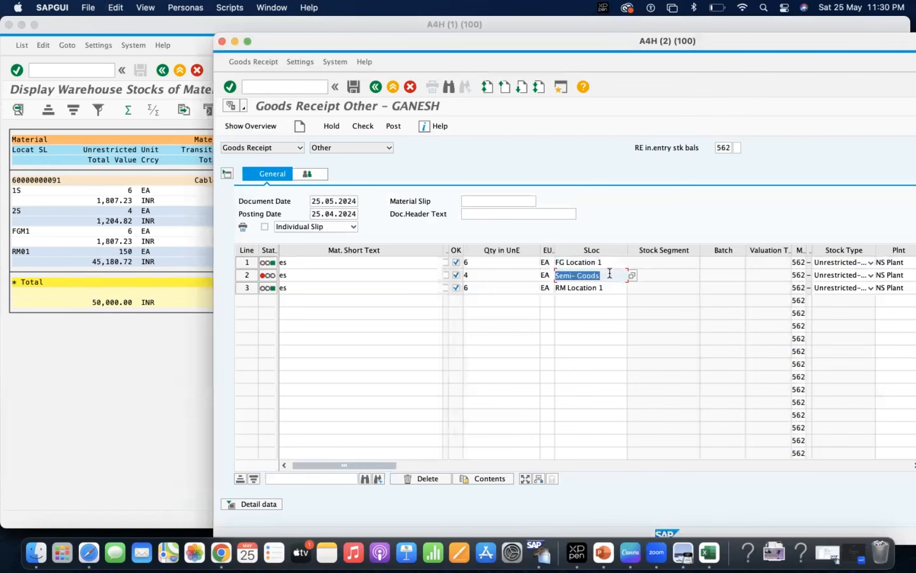
{"action": "key", "text": "BackSpace"}
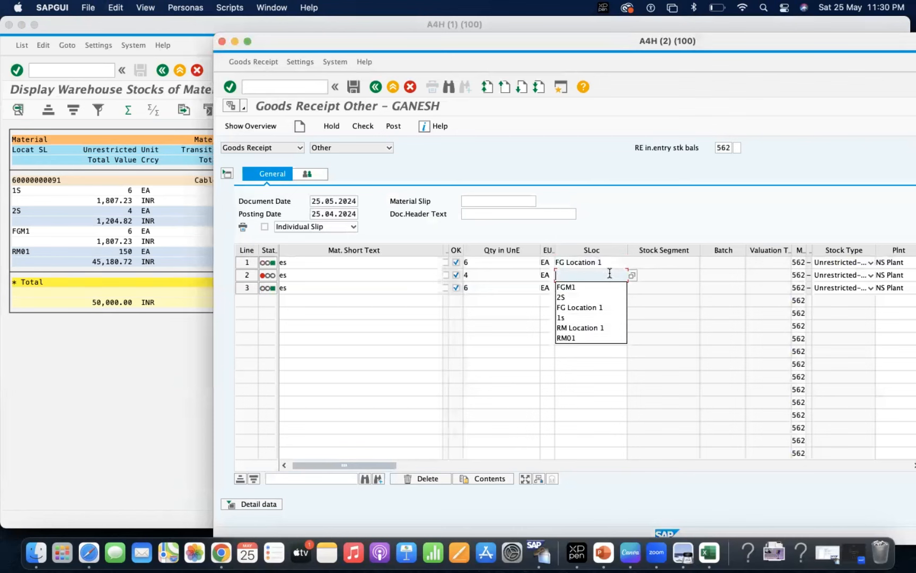
{"action": "left_click", "coordinate": [571, 295]}
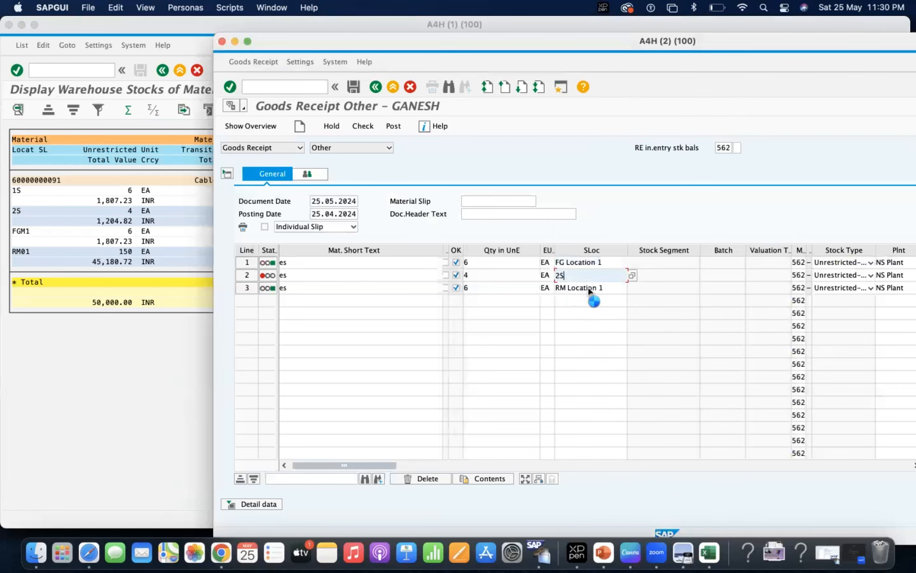
{"action": "key", "text": "Return"}
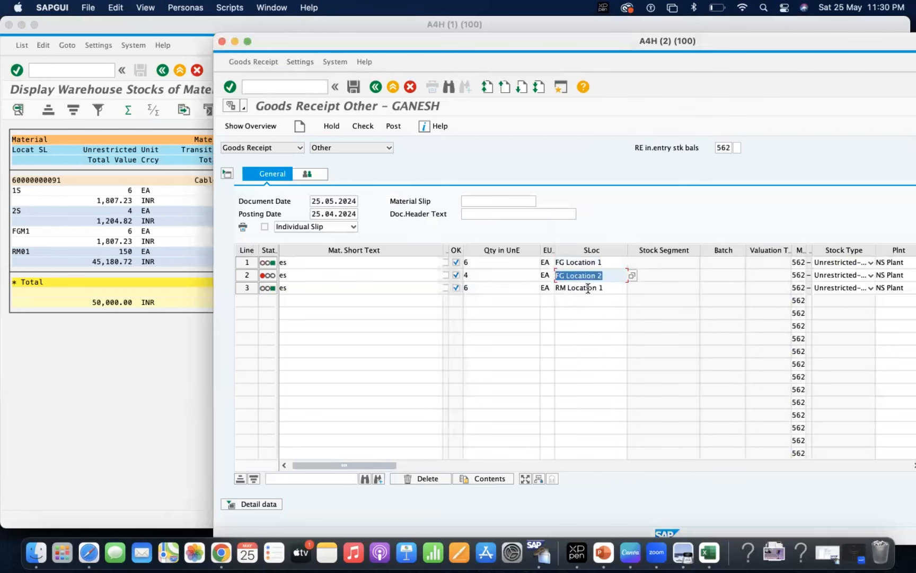
Step: Check the corrected goods receipt again and post it
{"action": "left_click", "coordinate": [354, 128]}
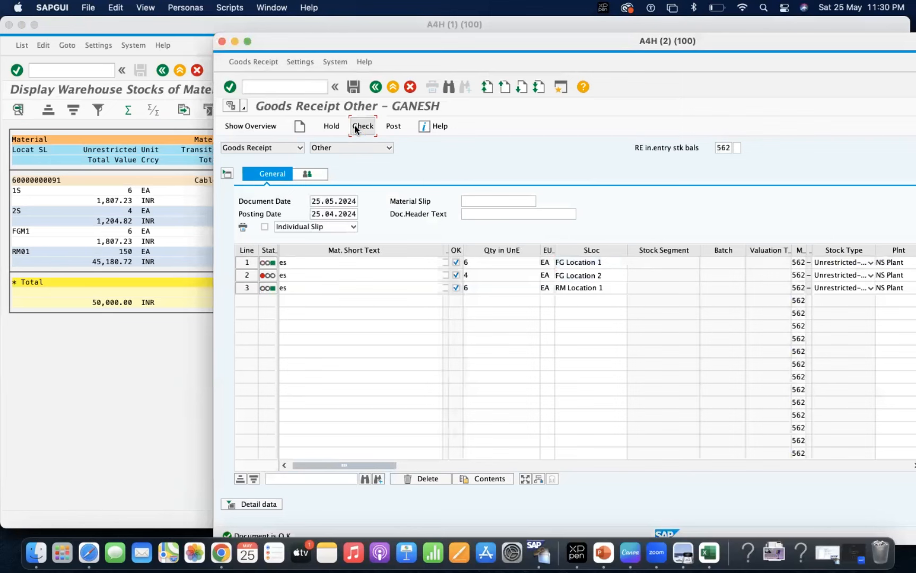
{"action": "left_click", "coordinate": [395, 128]}
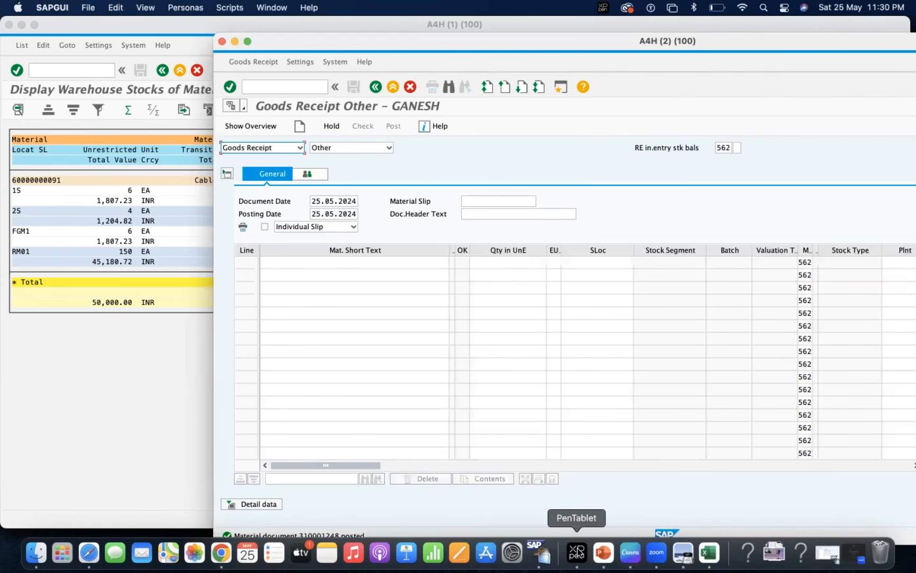
Step: Bring up another SAP session window and open the Display Material transaction MM03 in a new session
{"action": "left_click", "coordinate": [79, 68]}
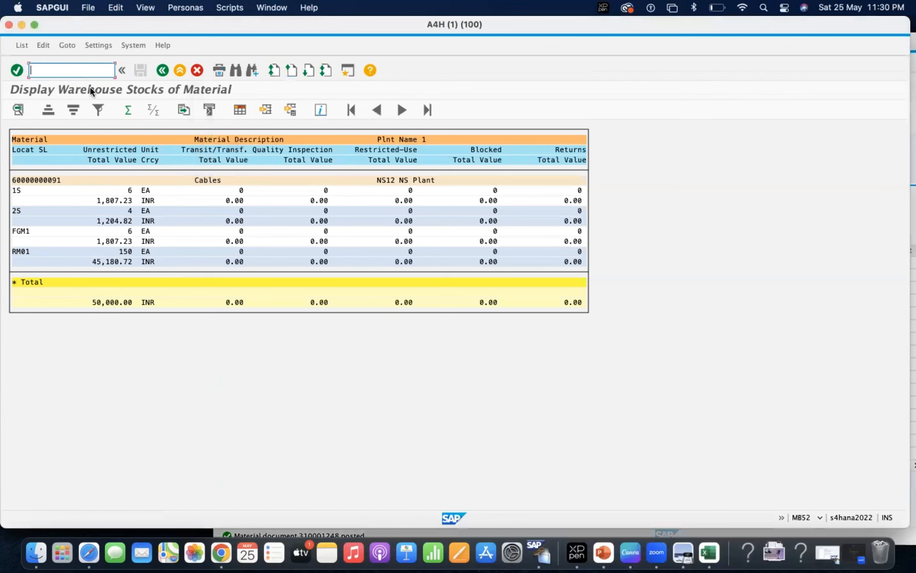
{"action": "right_click", "coordinate": [537, 549]}
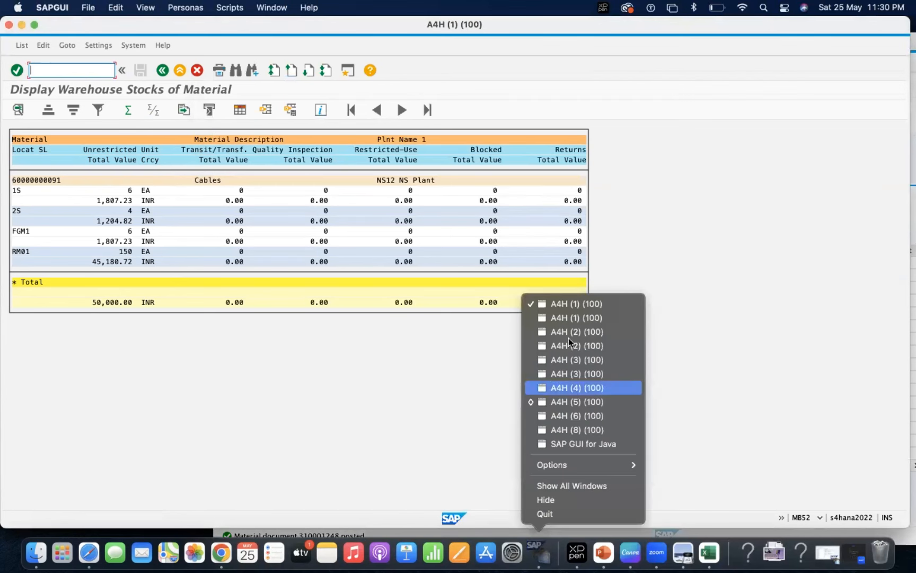
{"action": "left_click", "coordinate": [556, 316]}
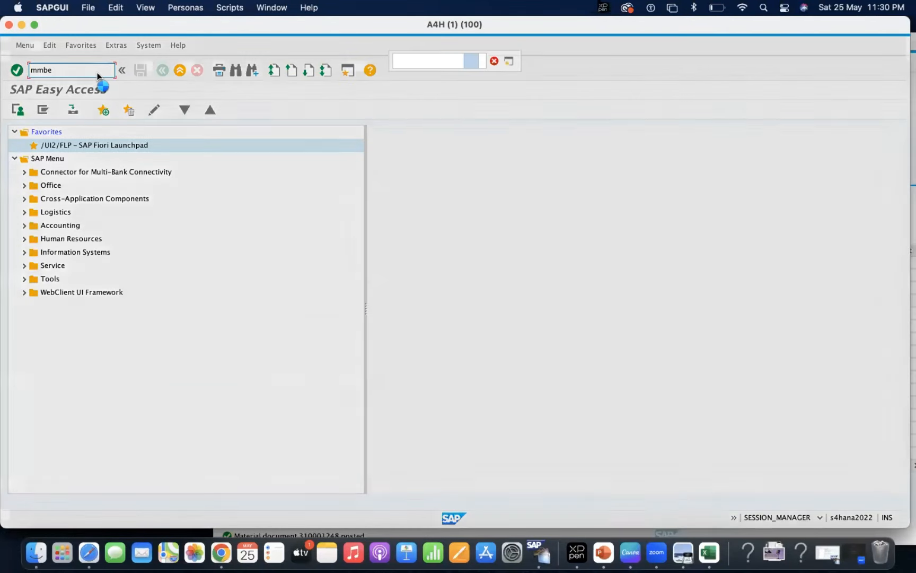
{"action": "right_click", "coordinate": [537, 552]}
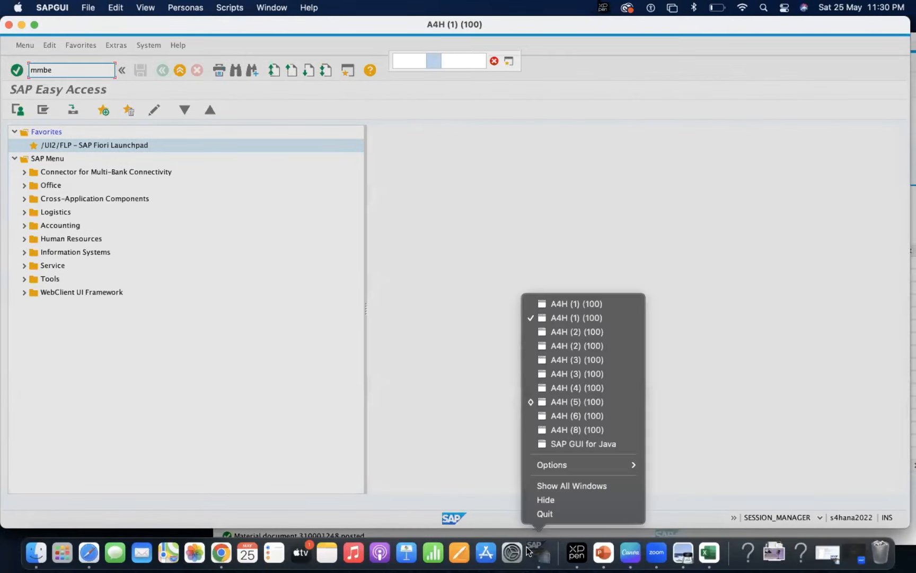
{"action": "left_click", "coordinate": [585, 316]}
{"action": "type", "text": "/OMM0"}
{"action": "key", "text": "Return"}
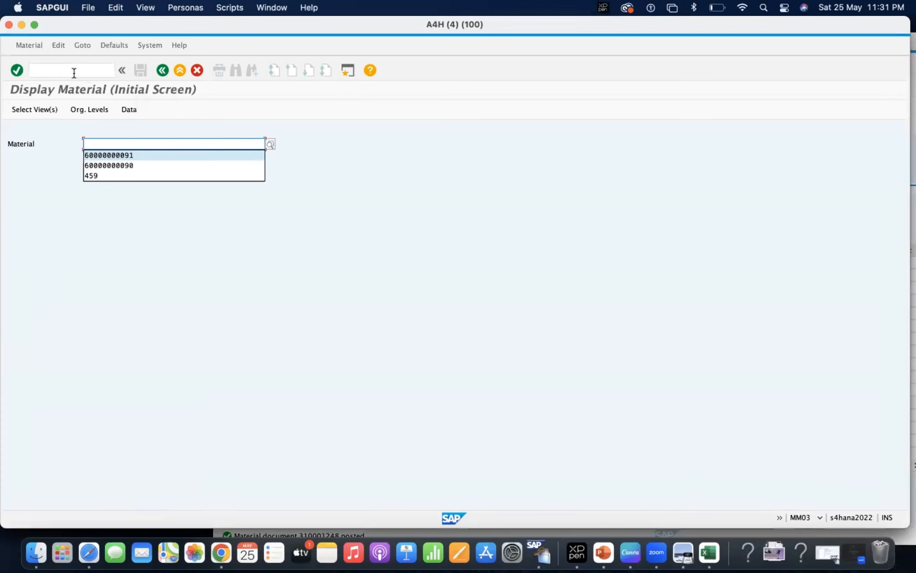
{"action": "key", "text": "Return"}
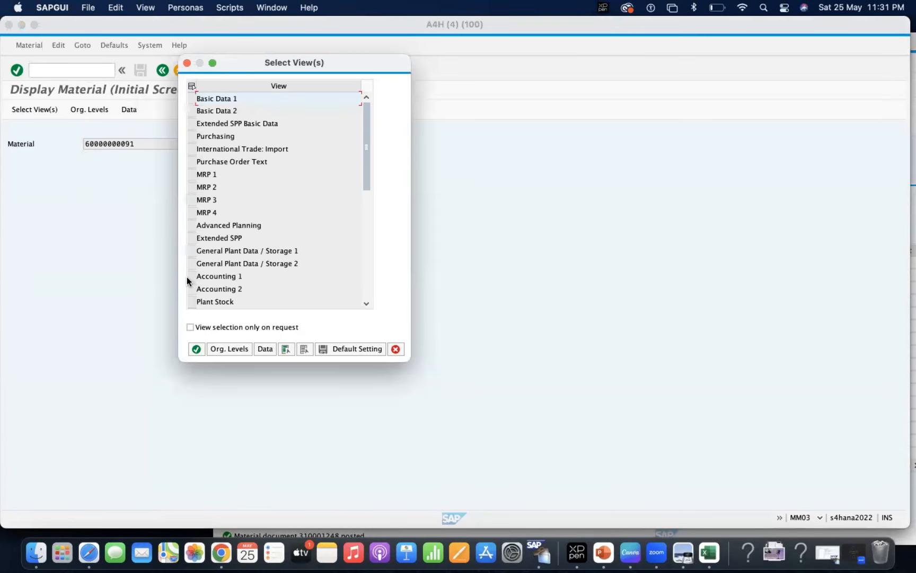
{"action": "left_click", "coordinate": [192, 276]}
{"action": "left_click", "coordinate": [193, 289]}
{"action": "key", "text": "Return"}
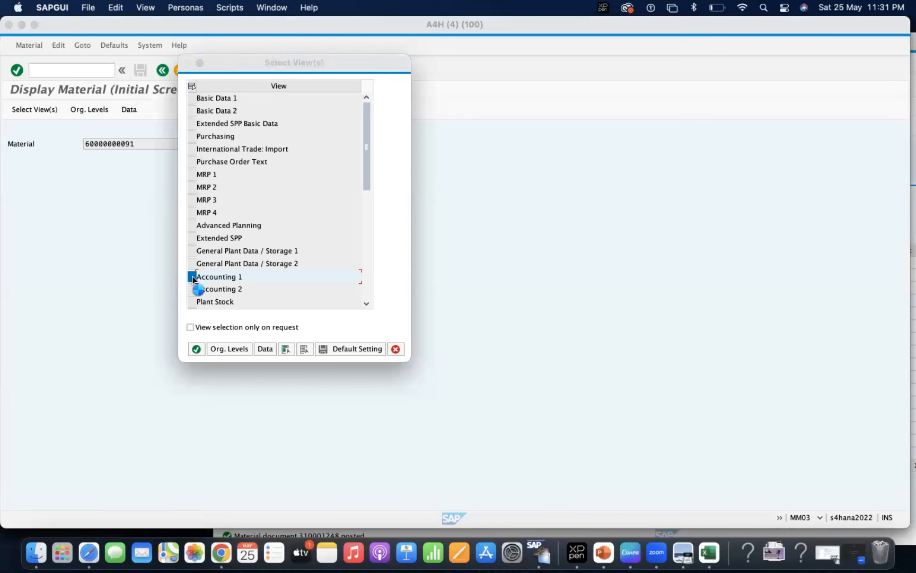
{"action": "key", "text": "Down"}
{"action": "key", "text": "Return"}
{"action": "key", "text": "Return"}
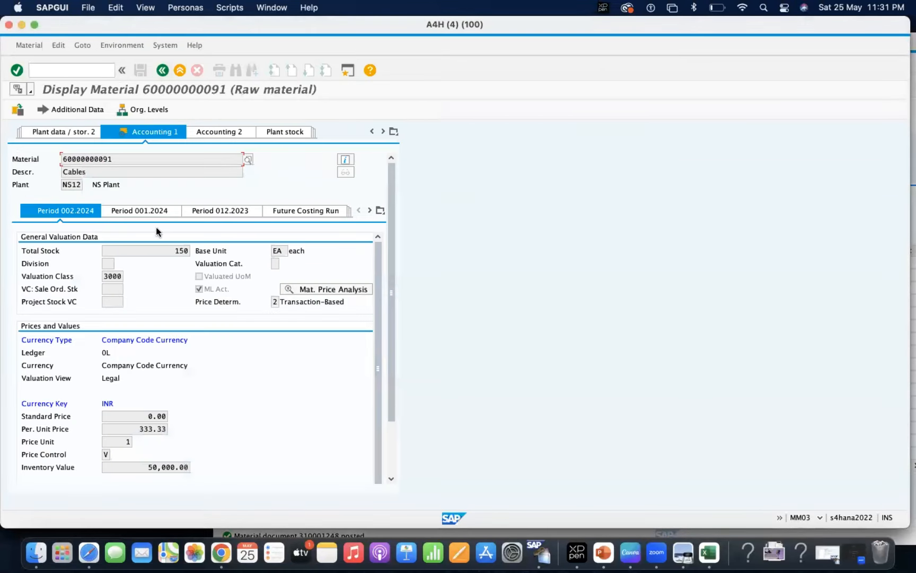
Step: Compare the material's total stock and valuation data in periods 002.2024 and 001.2024
{"action": "left_click", "coordinate": [162, 249]}
{"action": "left_click_drag", "start_coordinate": [161, 249], "coordinate": [198, 249]}
{"action": "left_click", "coordinate": [158, 205]}
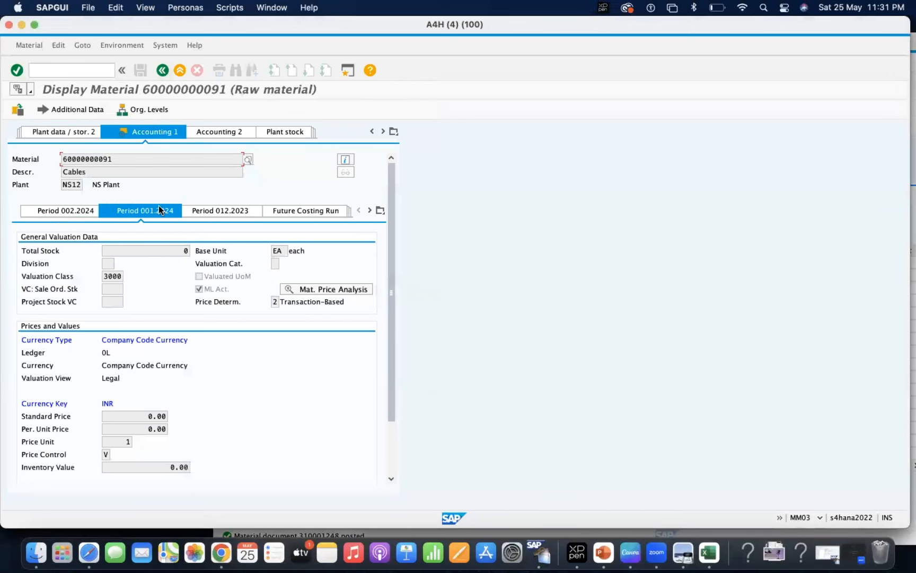
{"action": "left_click", "coordinate": [182, 250]}
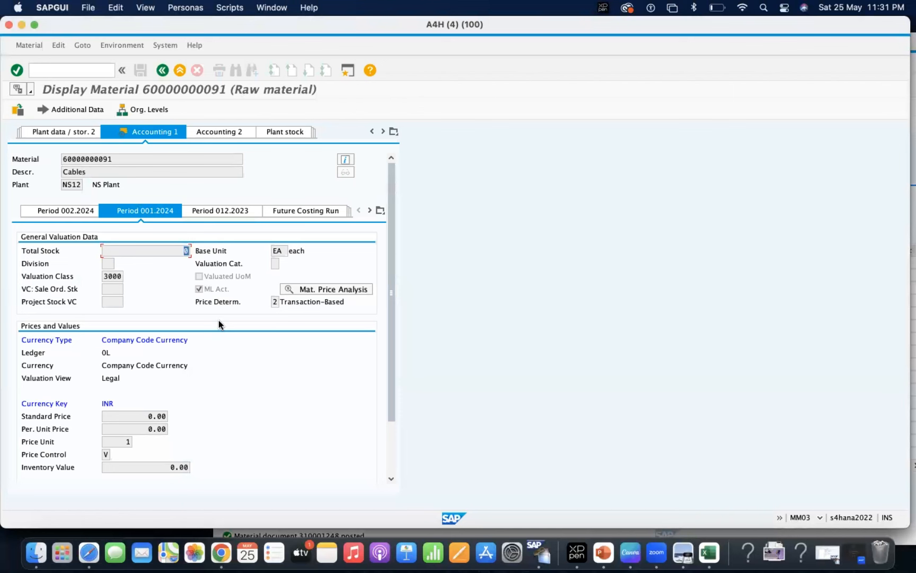
{"action": "left_click", "coordinate": [66, 212]}
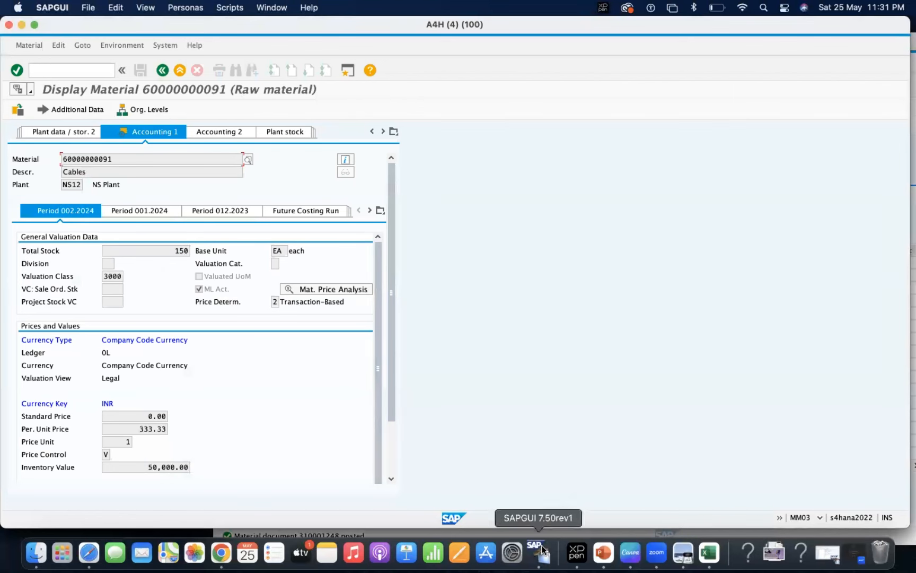
Step: Return to the warehouse stock session, start transaction MIGO there and open the detail data area
{"action": "left_click", "coordinate": [21, 24]}
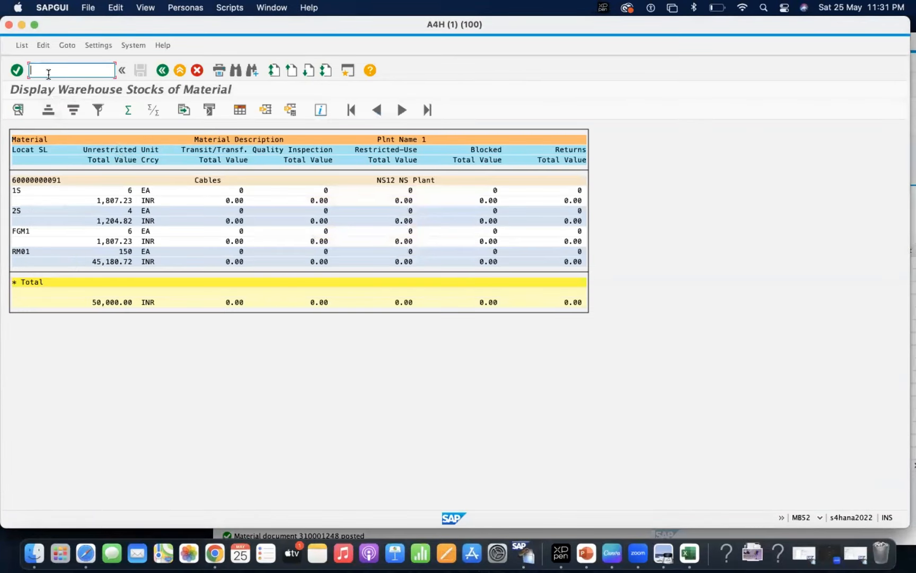
{"action": "type", "text": "/NM"}
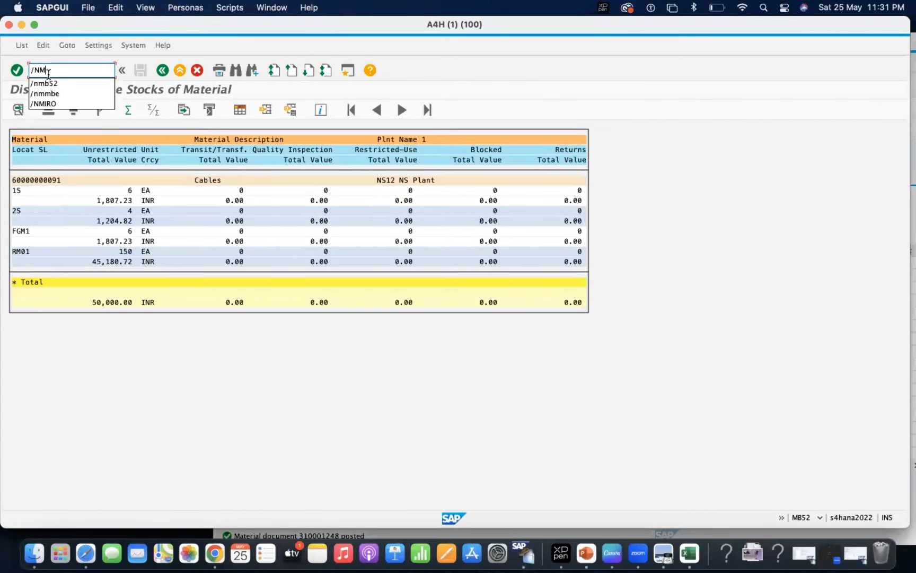
{"action": "type", "text": "IGO"}
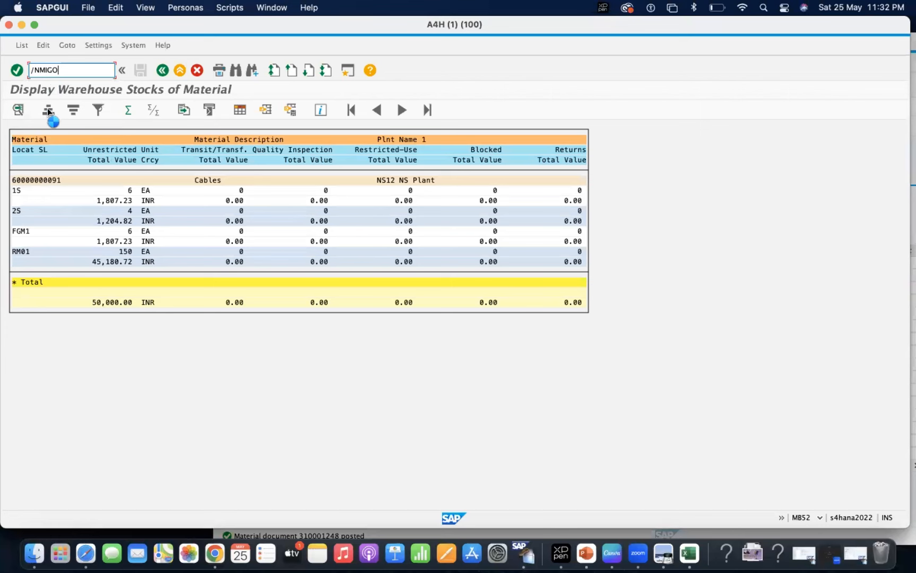
{"action": "key", "text": "Return"}
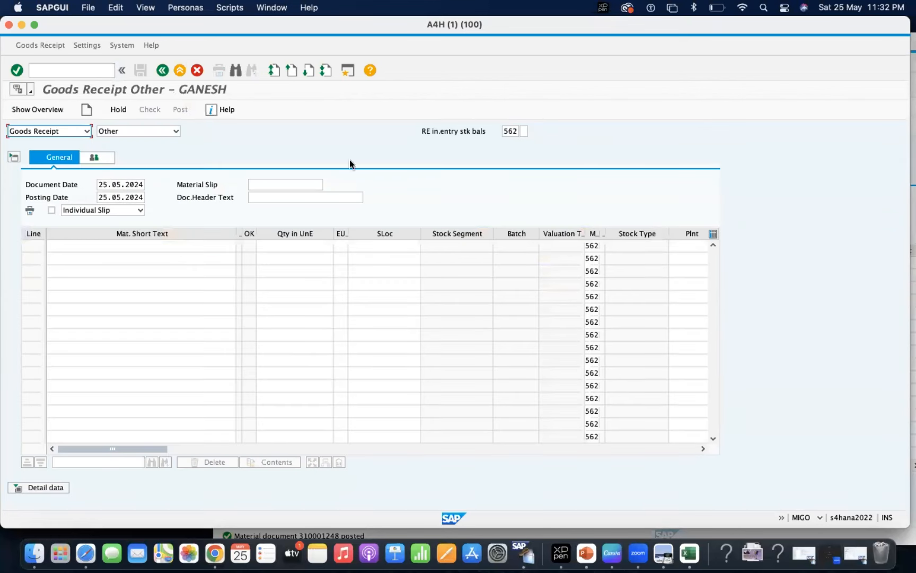
{"action": "left_click", "coordinate": [22, 487]}
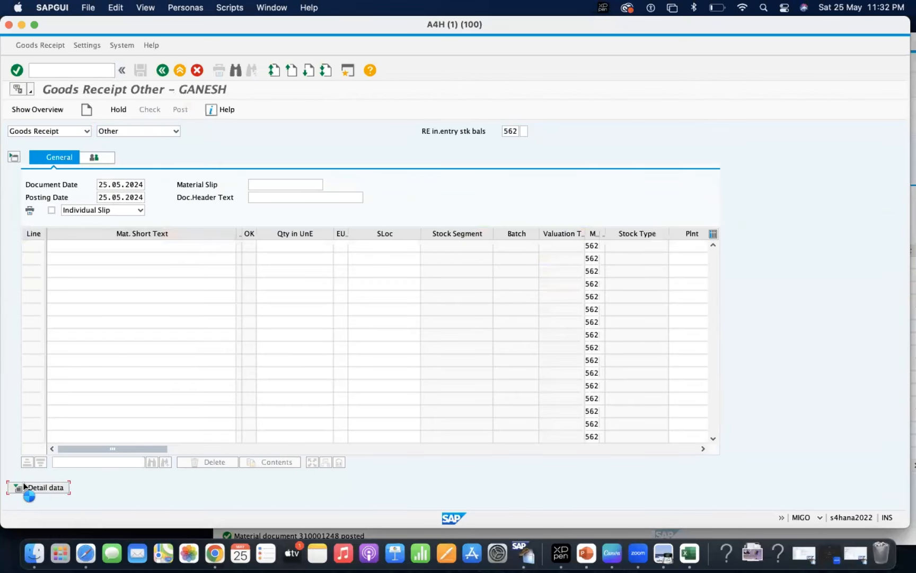
{"action": "left_click", "coordinate": [75, 323]}
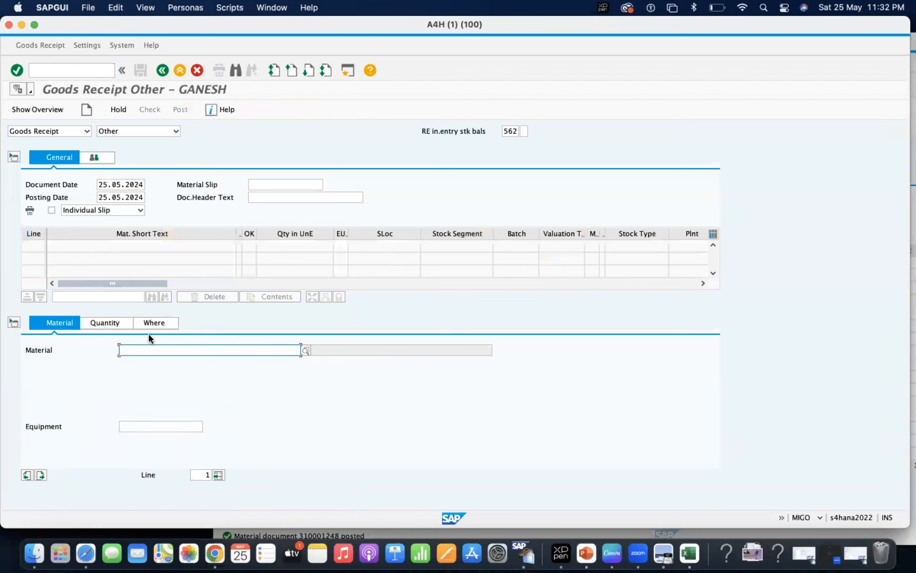
{"action": "key", "text": "Down"}
{"action": "key", "text": "Return"}
{"action": "left_click", "coordinate": [92, 322]}
{"action": "type", "text": "150"}
{"action": "key", "text": "Return"}
Step: Set the item's plant to NS12 and its storage location to RM01
{"action": "left_click", "coordinate": [155, 323]}
{"action": "left_click", "coordinate": [141, 375]}
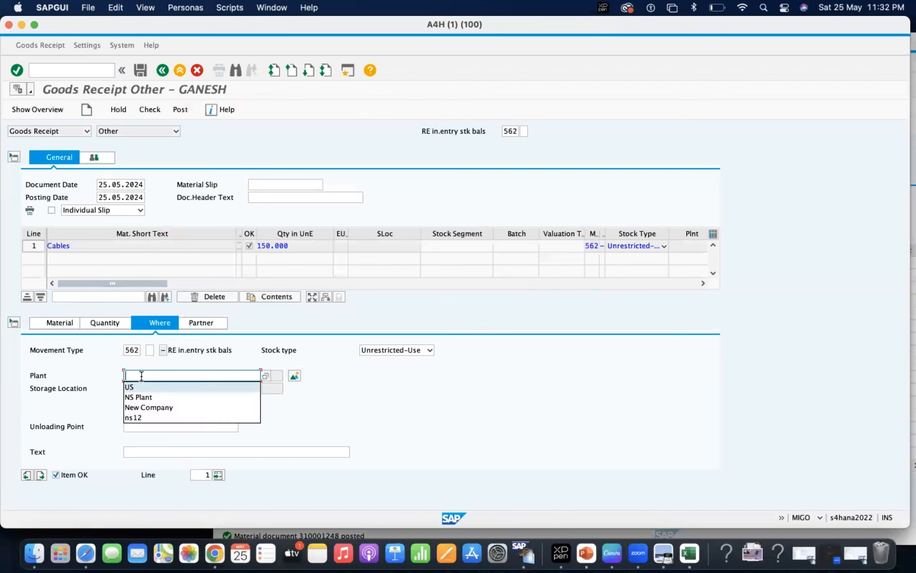
{"action": "key", "text": "Down"}
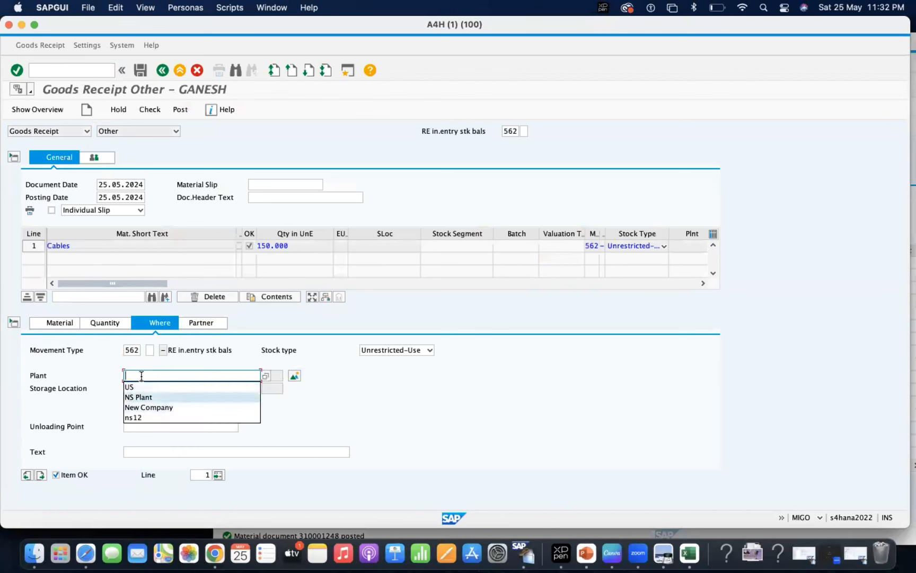
{"action": "key", "text": "Return"}
{"action": "triple_click", "coordinate": [141, 375]}
{"action": "type", "text": "NS1"}
{"action": "key", "text": "Return"}
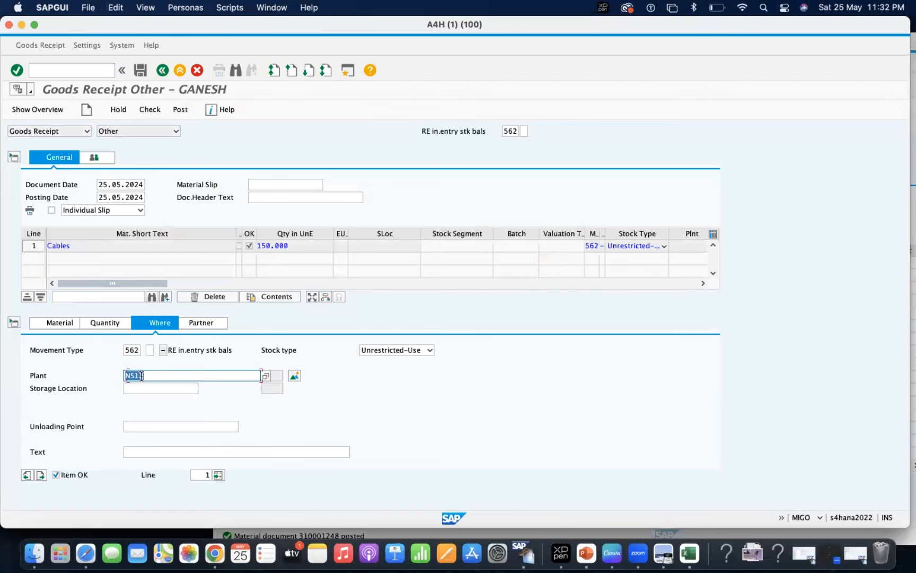
{"action": "type", "text": "RM01"}
{"action": "key", "text": "Return"}
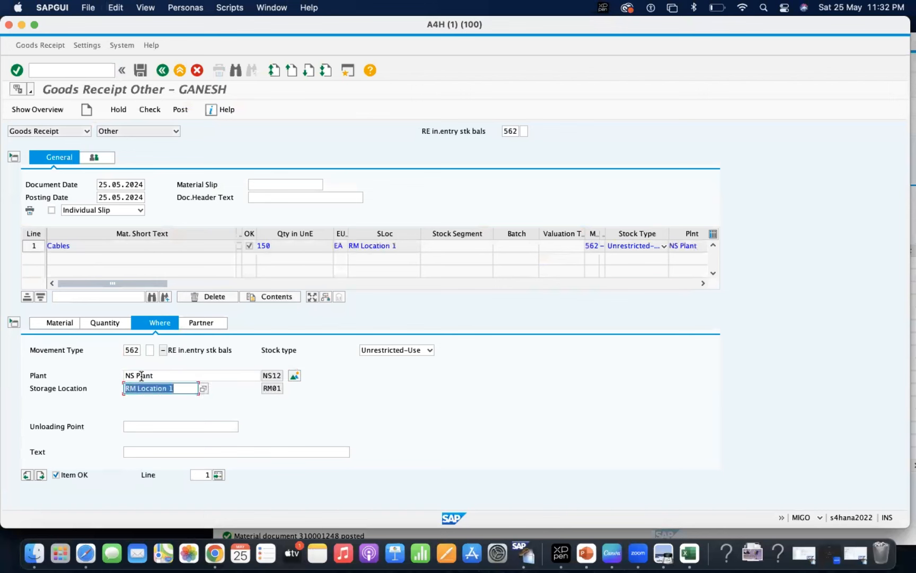
Step: Check the goods receipt document, try to post it and close the message log
{"action": "left_click", "coordinate": [149, 111]}
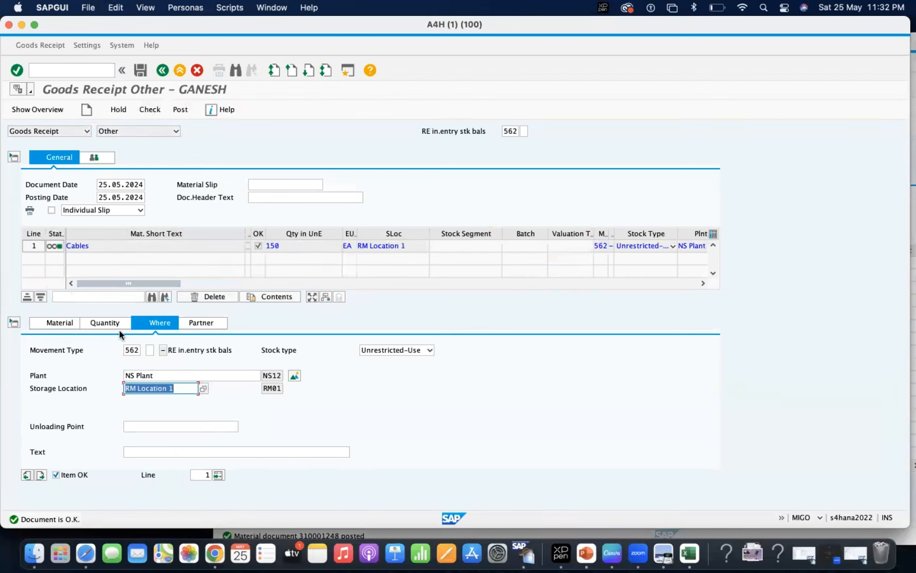
{"action": "left_click", "coordinate": [179, 110]}
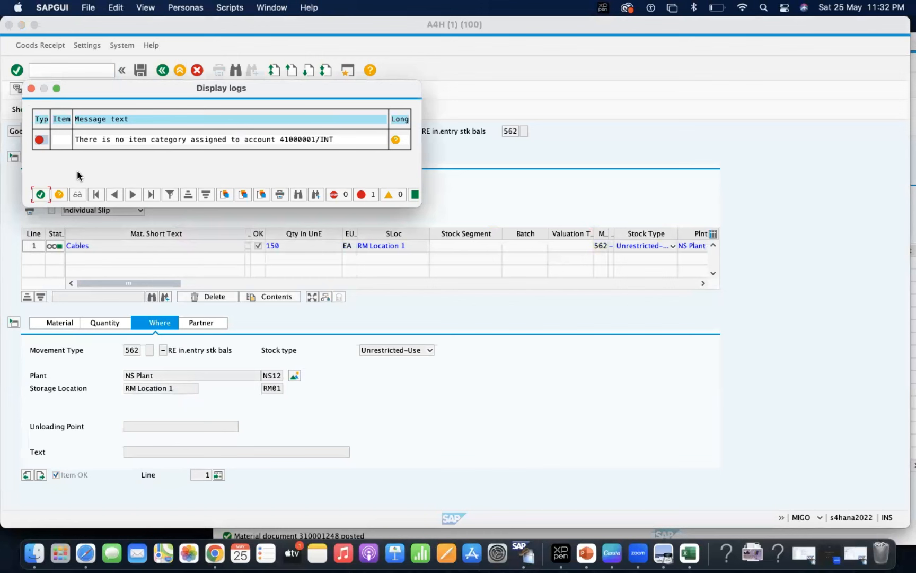
{"action": "left_click", "coordinate": [44, 196]}
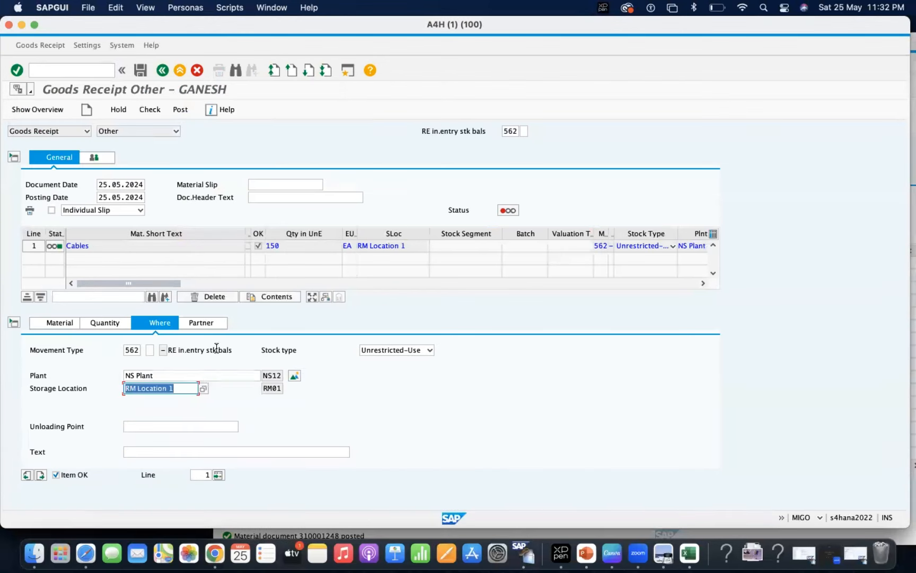
Step: Review the item's partner, location and quantity details, check the document again and retry posting
{"action": "left_click", "coordinate": [201, 325]}
{"action": "left_click", "coordinate": [163, 325]}
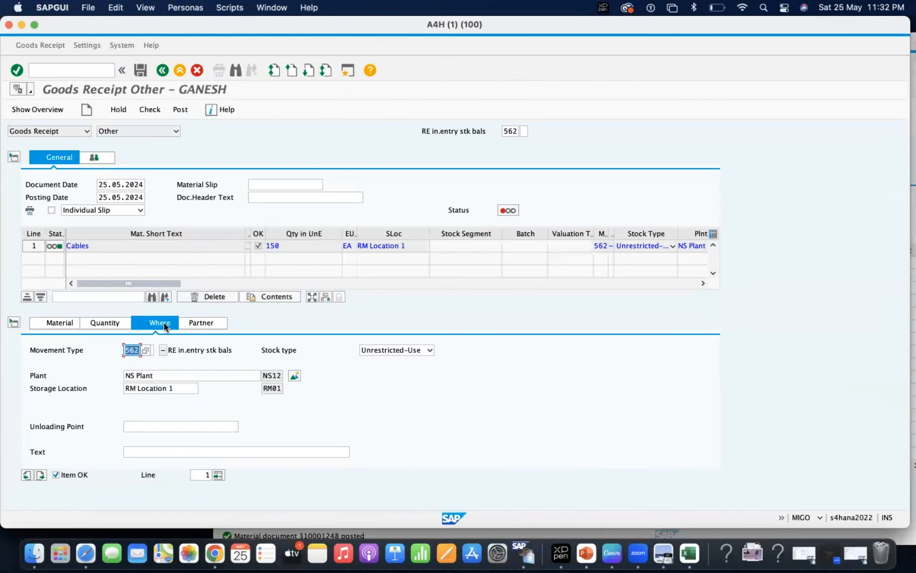
{"action": "left_click", "coordinate": [98, 323]}
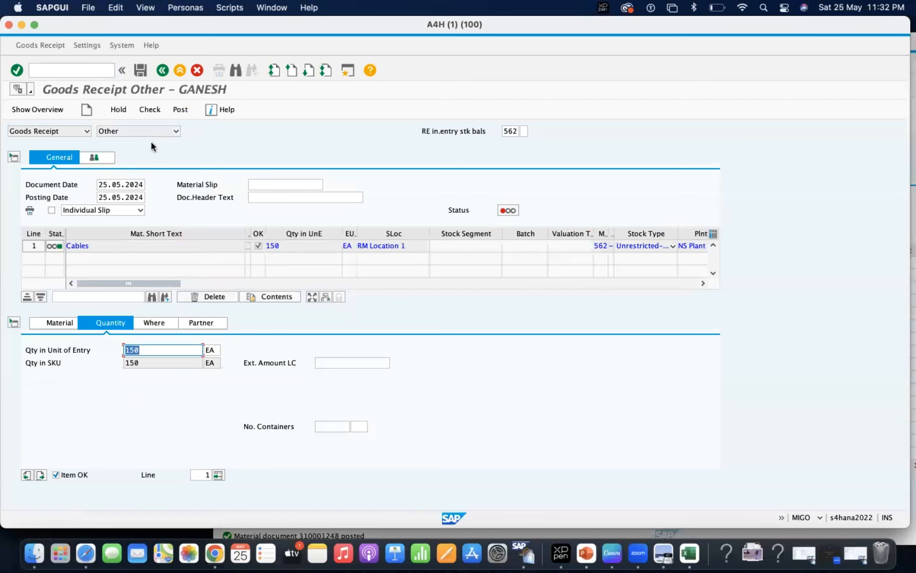
{"action": "left_click", "coordinate": [151, 109]}
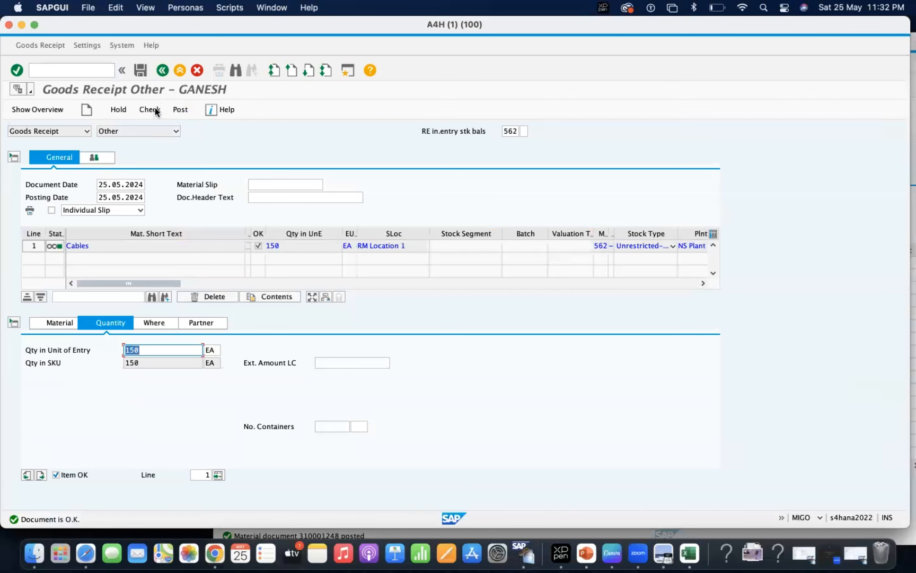
{"action": "left_click", "coordinate": [180, 111]}
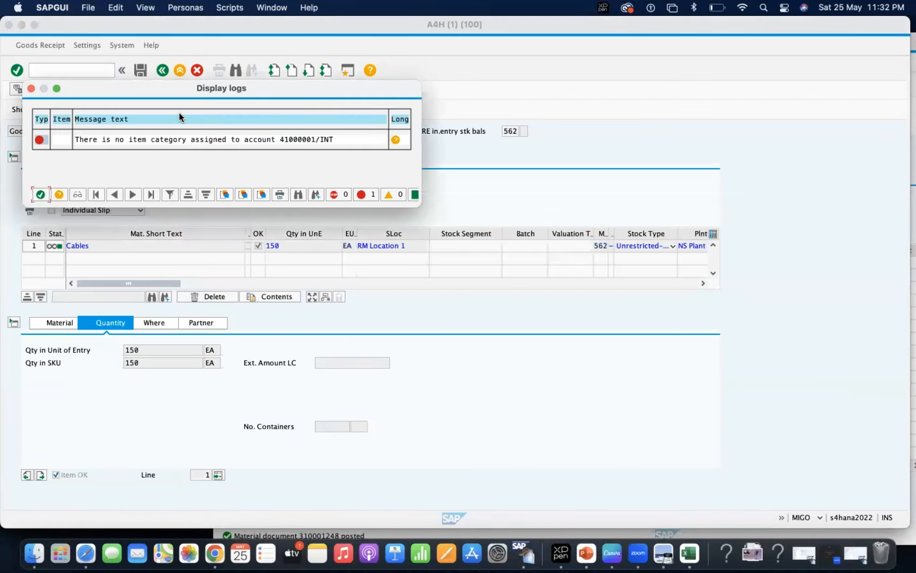
Step: Read the long text of the logged error and follow its link to Classify G/L Accounts for Document Splitting
{"action": "left_click", "coordinate": [395, 140]}
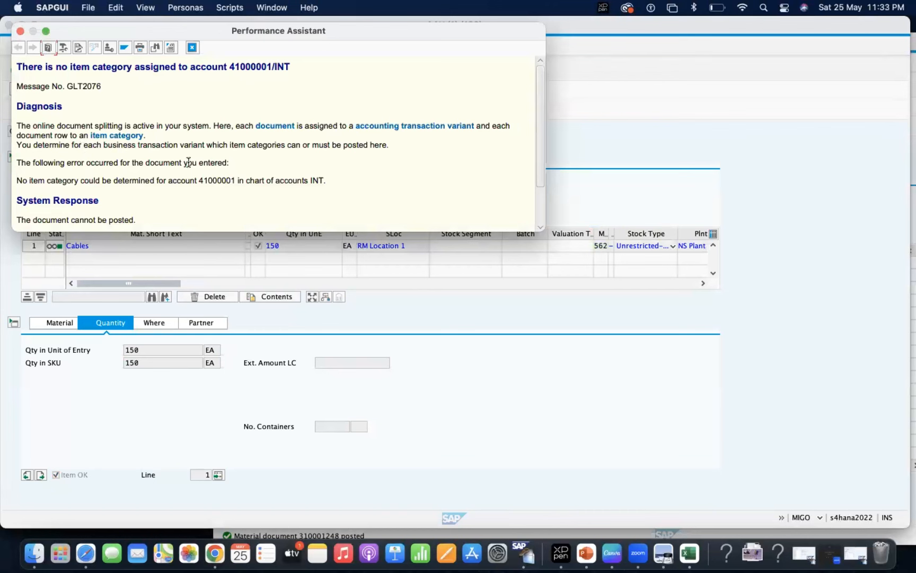
{"action": "scroll", "coordinate": [184, 173], "scroll_direction": "down", "scroll_amount": 1}
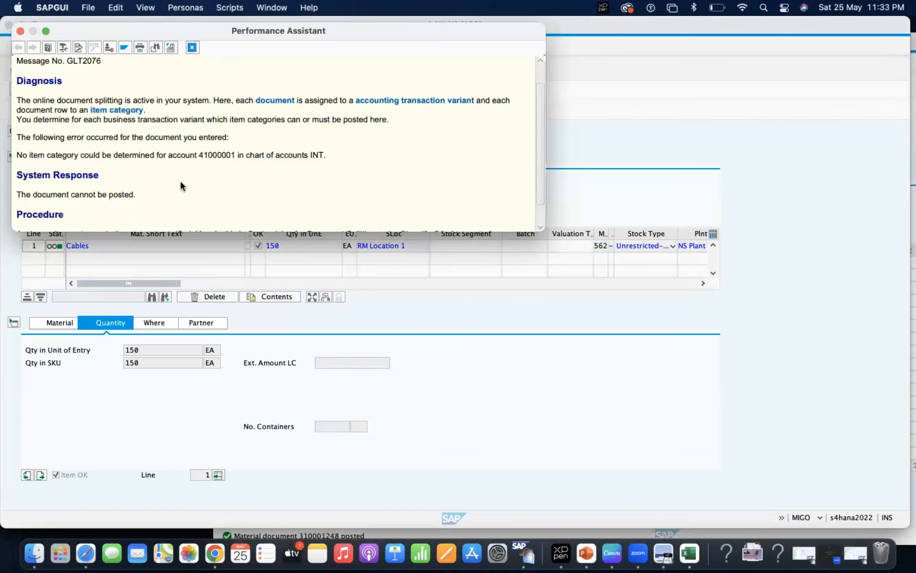
{"action": "scroll", "coordinate": [182, 187], "scroll_direction": "up", "scroll_amount": 1}
{"action": "scroll", "coordinate": [186, 188], "scroll_direction": "down", "scroll_amount": 2}
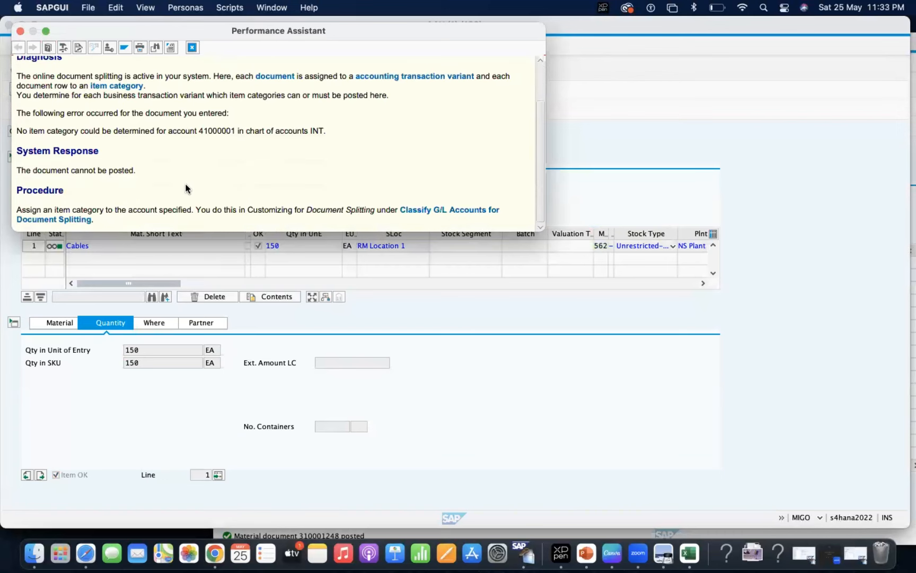
{"action": "left_click", "coordinate": [67, 220]}
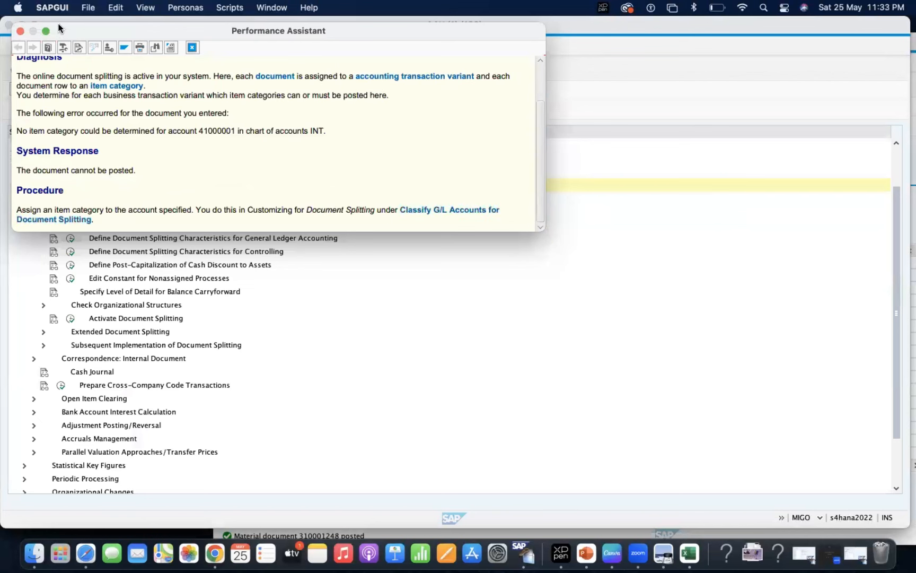
Step: Execute the Classify G/L Accounts for Document Splitting activity for chart of accounts INT
{"action": "left_click_drag", "start_coordinate": [119, 37], "coordinate": [105, 387]}
{"action": "left_click", "coordinate": [70, 185]}
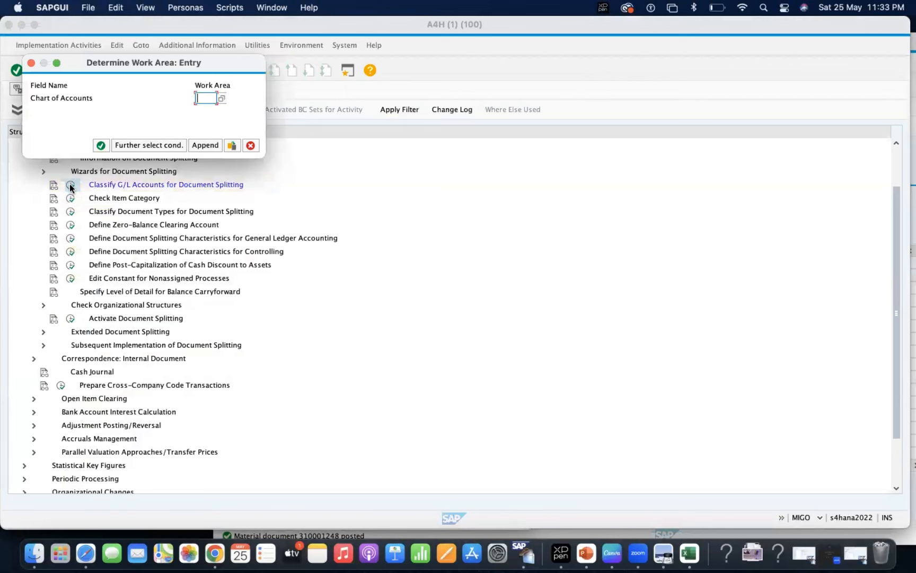
{"action": "type", "text": "YCOA"}
{"action": "key", "text": "Return"}
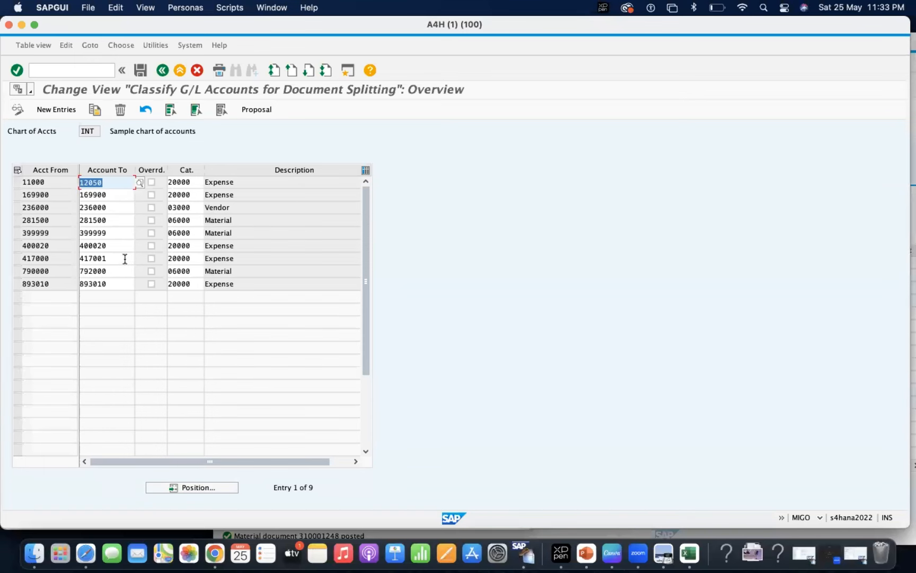
Step: Copy the expense entry for accounts 417000 to 417001 and clear the starting account of the copy
{"action": "left_click", "coordinate": [42, 298]}
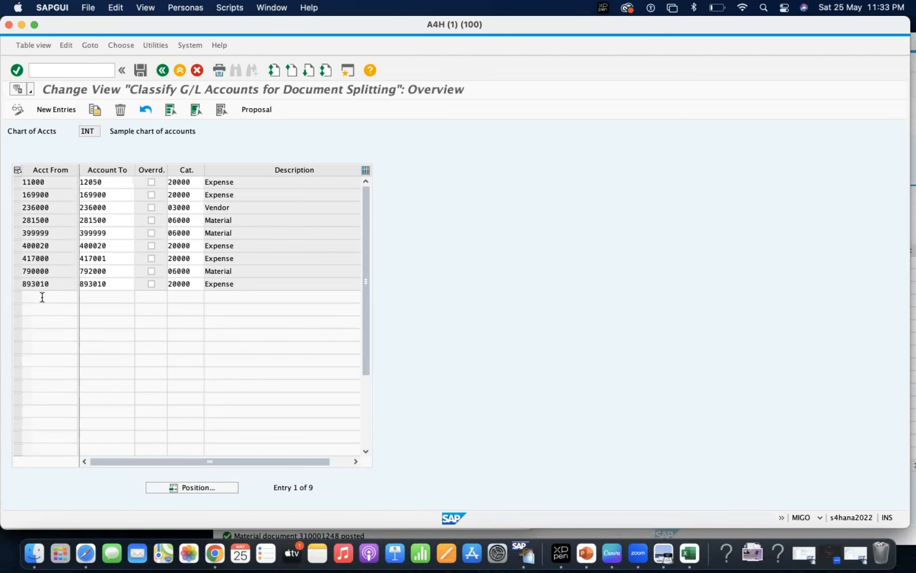
{"action": "left_click", "coordinate": [17, 183]}
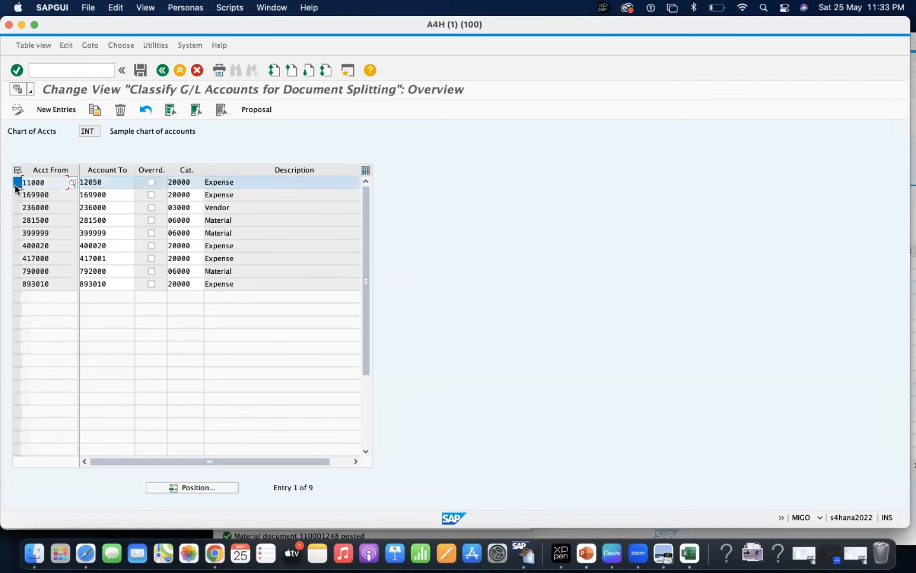
{"action": "left_click", "coordinate": [15, 185]}
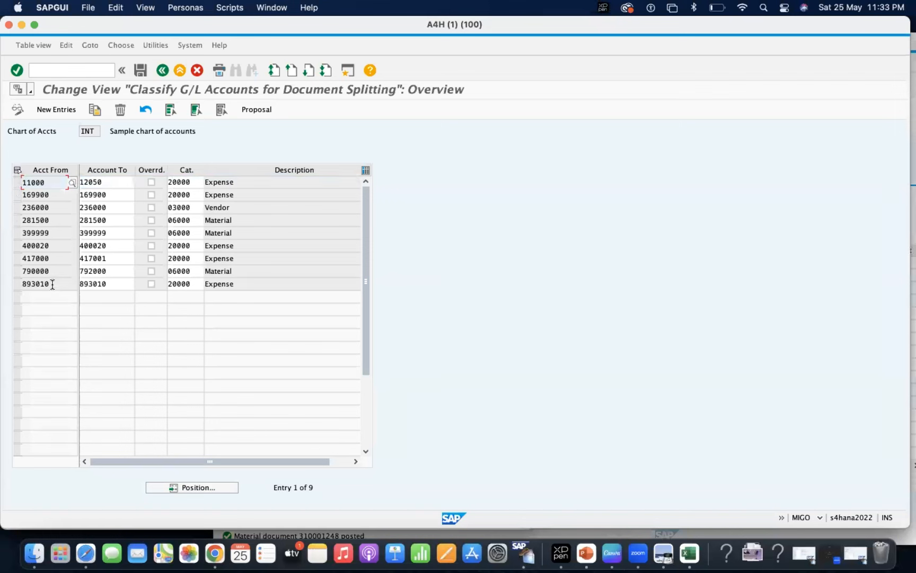
{"action": "left_click", "coordinate": [17, 260]}
{"action": "left_click", "coordinate": [94, 110]}
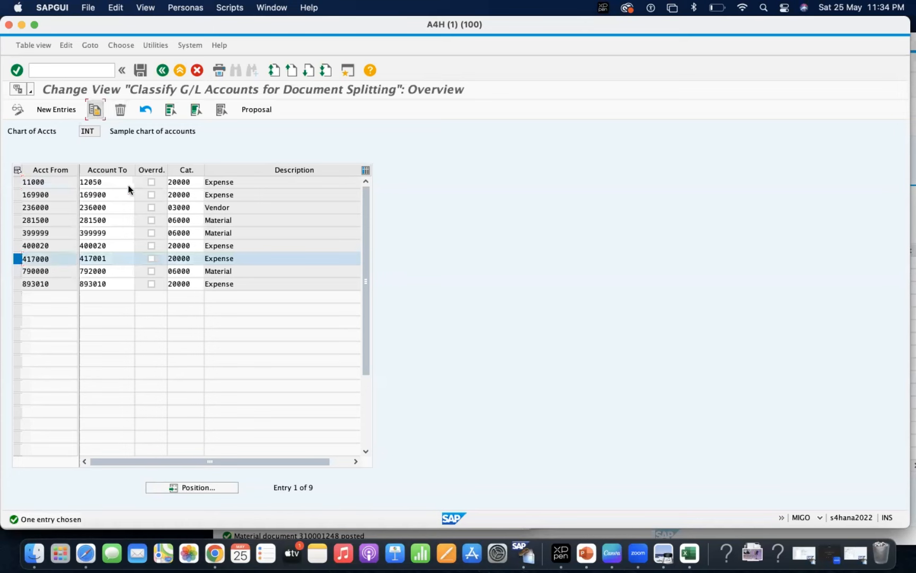
{"action": "key", "text": "BackSpace"}
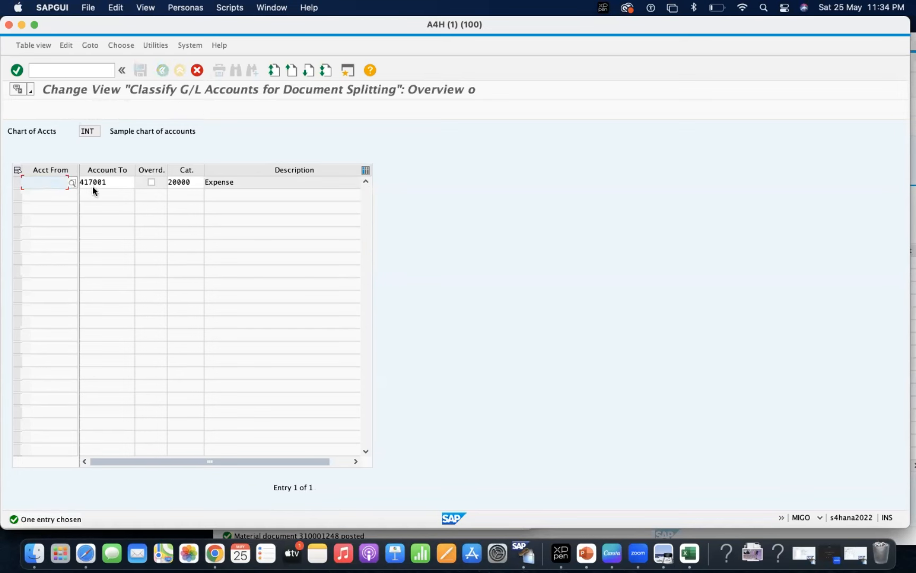
Step: Switch to another SAP session and start transaction FS00 there
{"action": "key", "text": "super+Tab"}
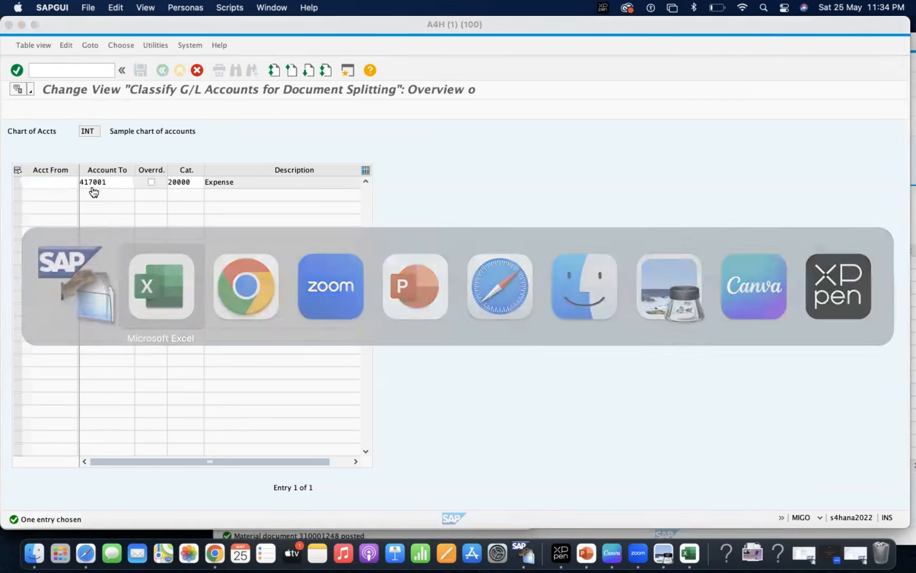
{"action": "key", "text": "super+Tab"}
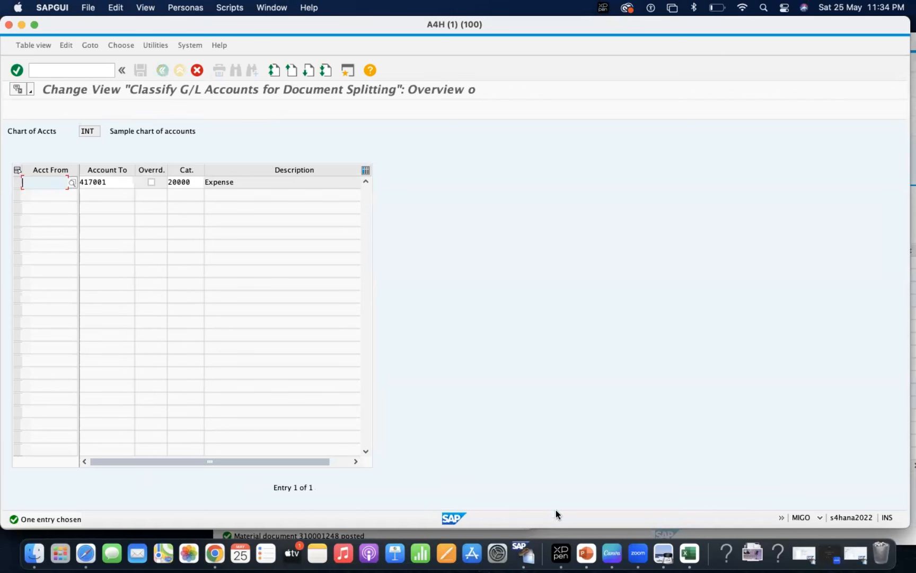
{"action": "right_click", "coordinate": [541, 556]}
{"action": "right_click", "coordinate": [521, 546]}
{"action": "left_click", "coordinate": [553, 290]}
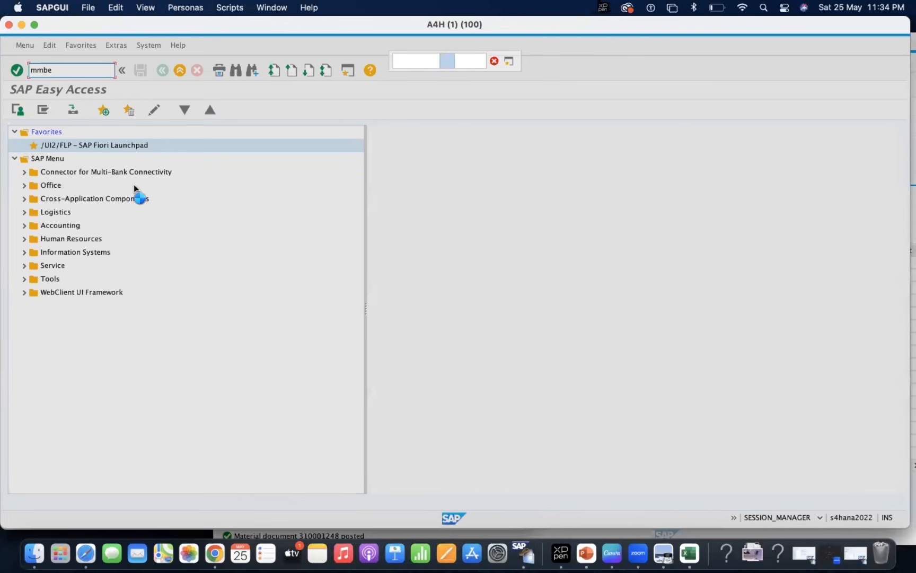
{"action": "right_click", "coordinate": [524, 553]}
{"action": "left_click", "coordinate": [554, 344]}
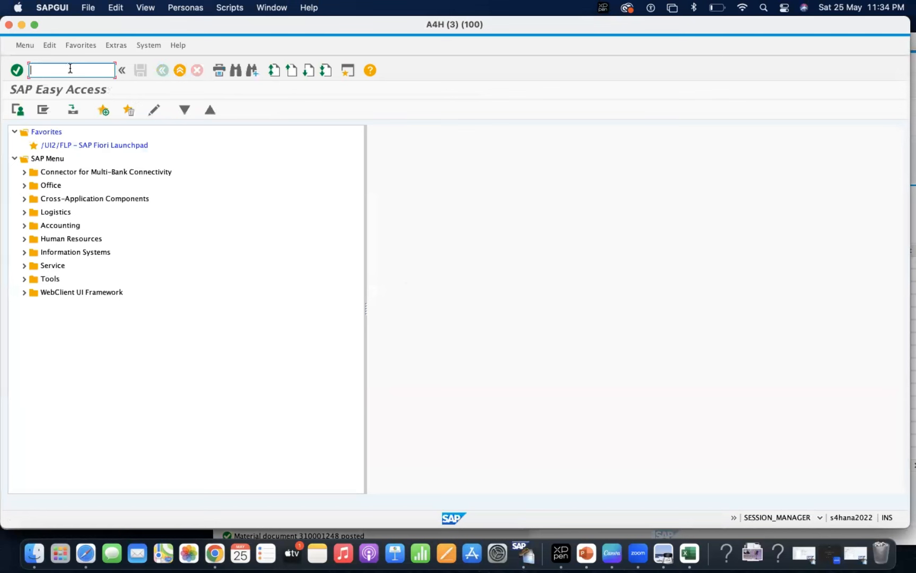
{"action": "type", "text": "/N"}
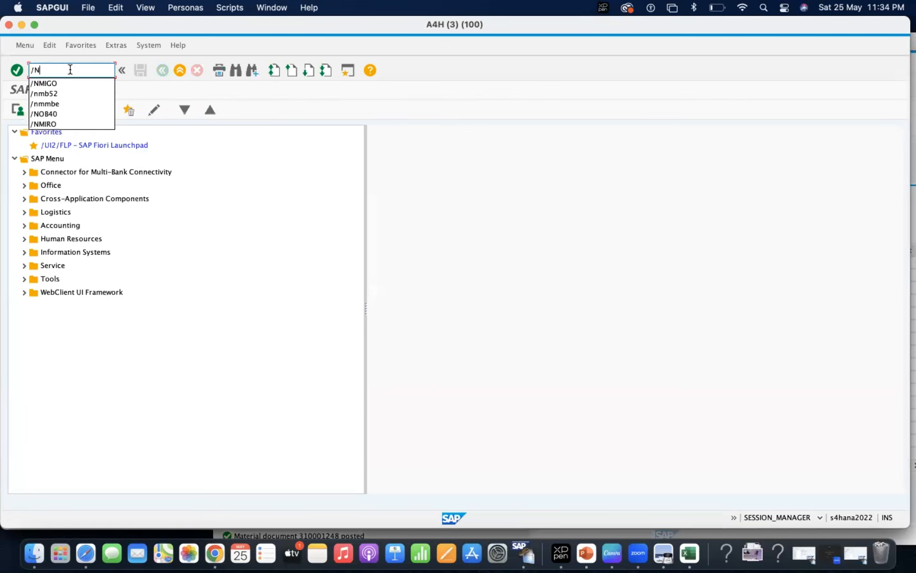
{"action": "type", "text": "FS00"}
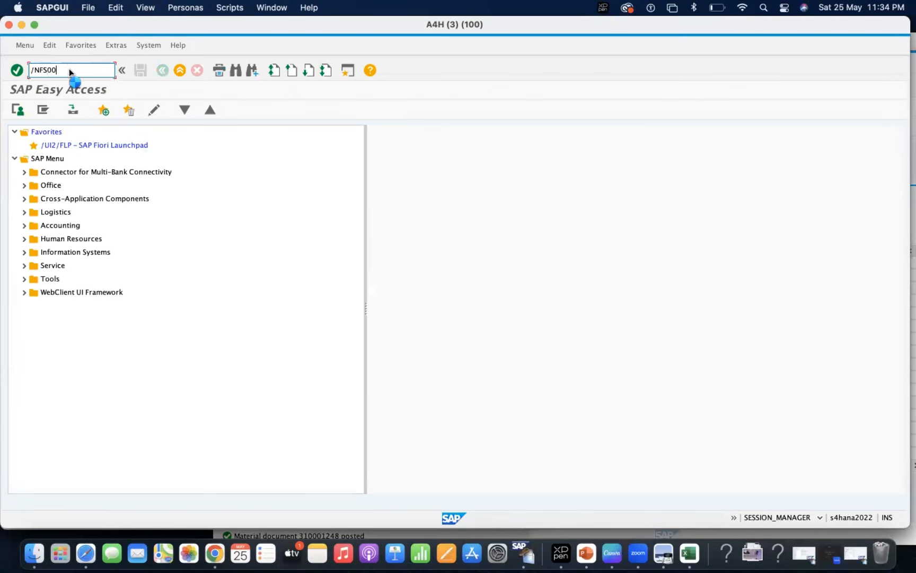
{"action": "key", "text": "Return"}
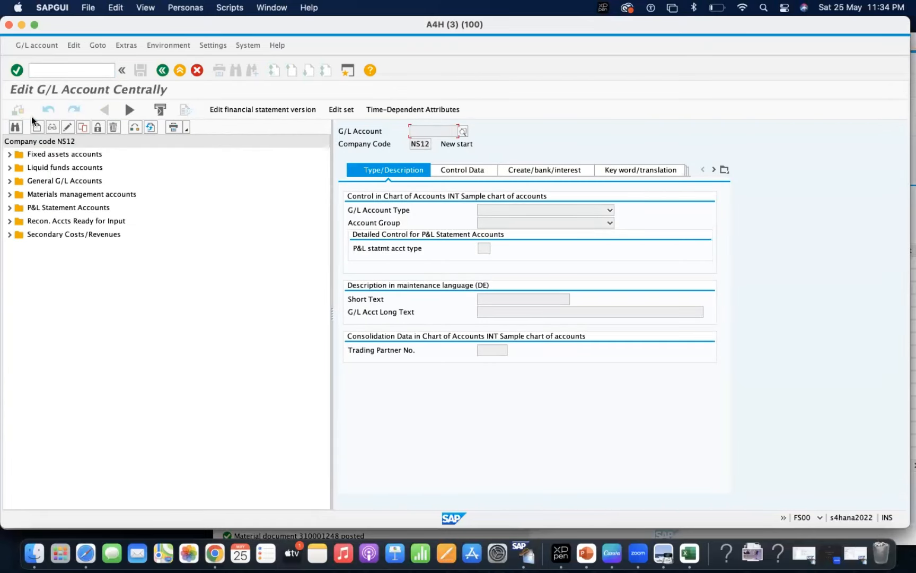
Step: Search the G/L account list for 4100000, display the Balance GL account and select its account number
{"action": "left_click", "coordinate": [17, 127]}
{"action": "type", "text": "4100000"}
{"action": "key", "text": "Return"}
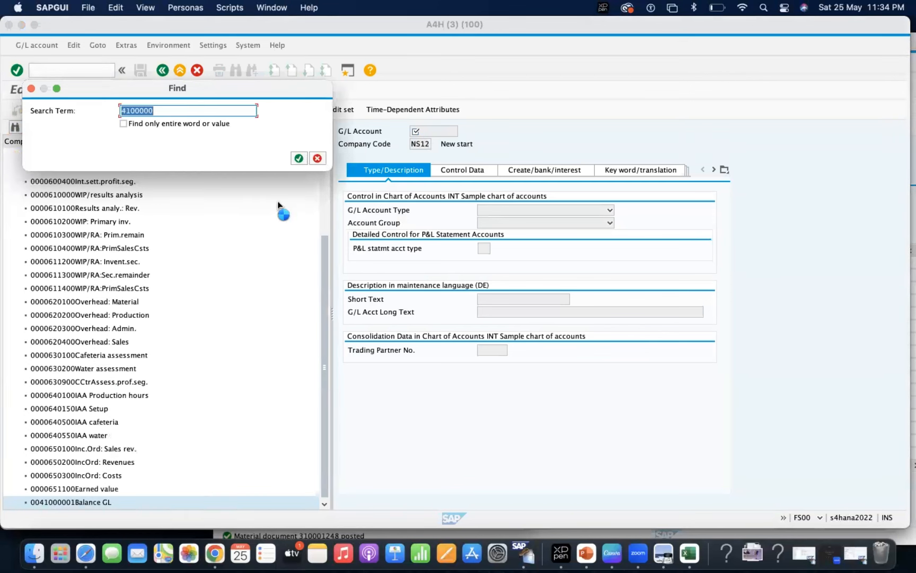
{"action": "left_click", "coordinate": [318, 158]}
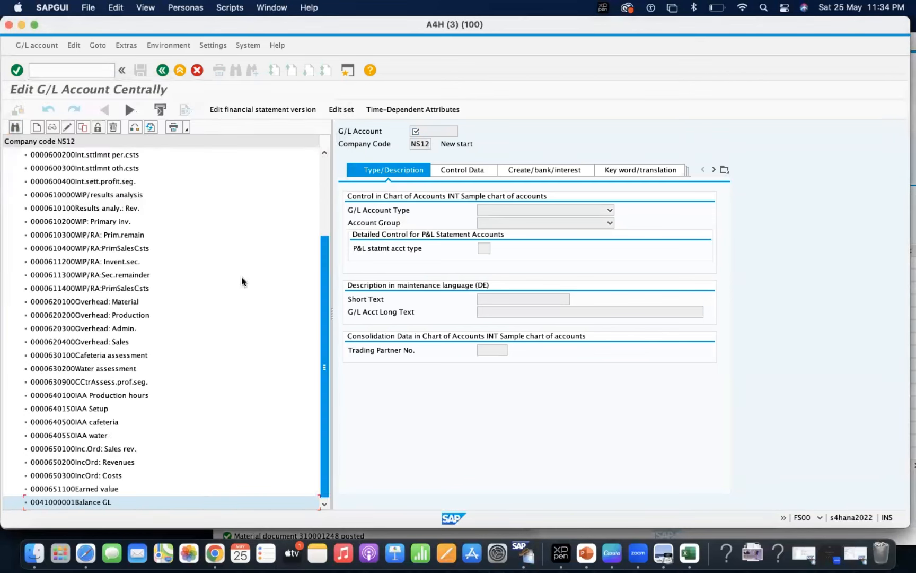
{"action": "left_click", "coordinate": [80, 502]}
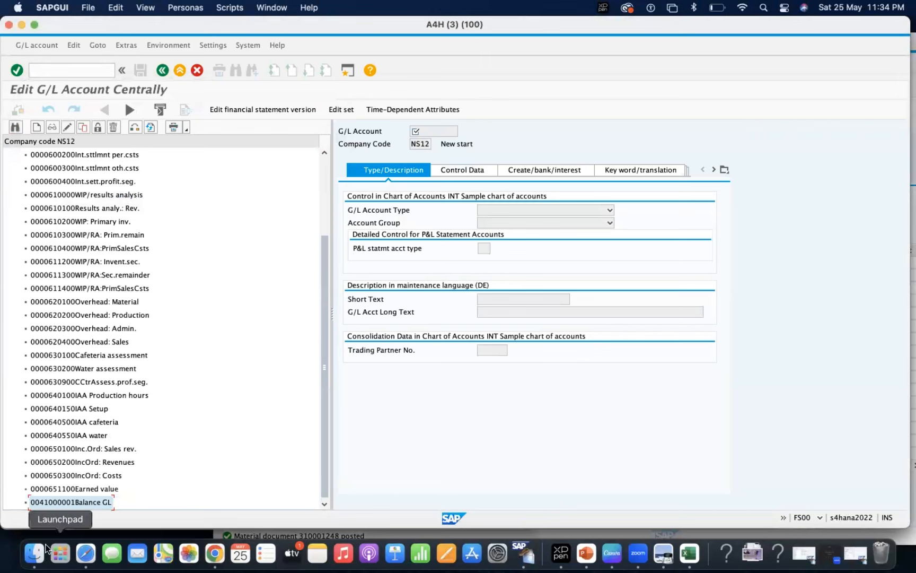
{"action": "double_click", "coordinate": [65, 502]}
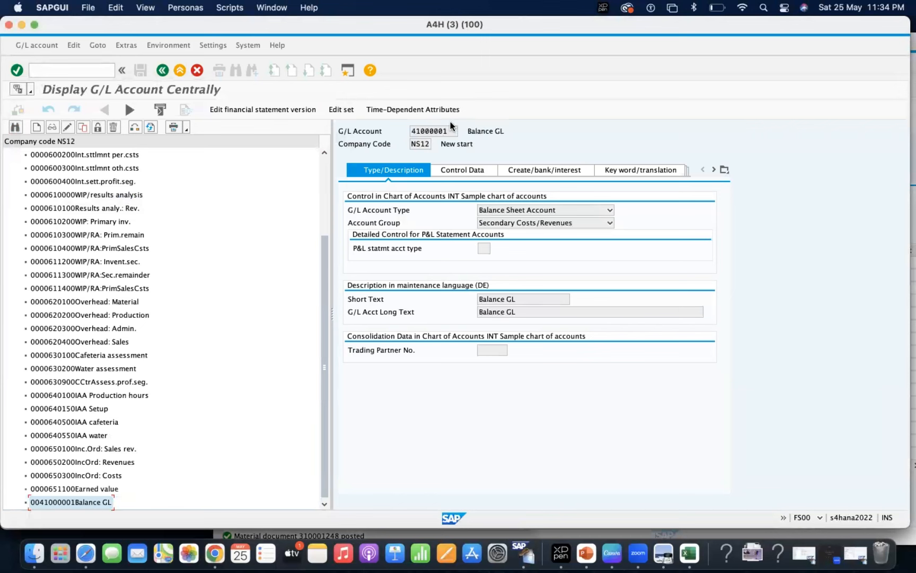
{"action": "double_click", "coordinate": [420, 130]}
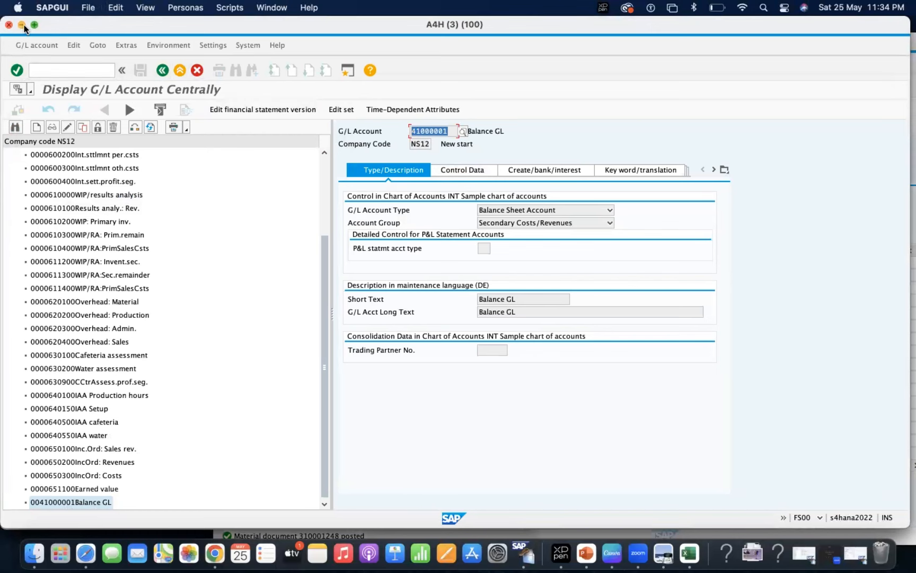
Step: Return to the document splitting classification and set the copied expense entry's starting and ending accounts to 41000001
{"action": "key", "text": "F3"}
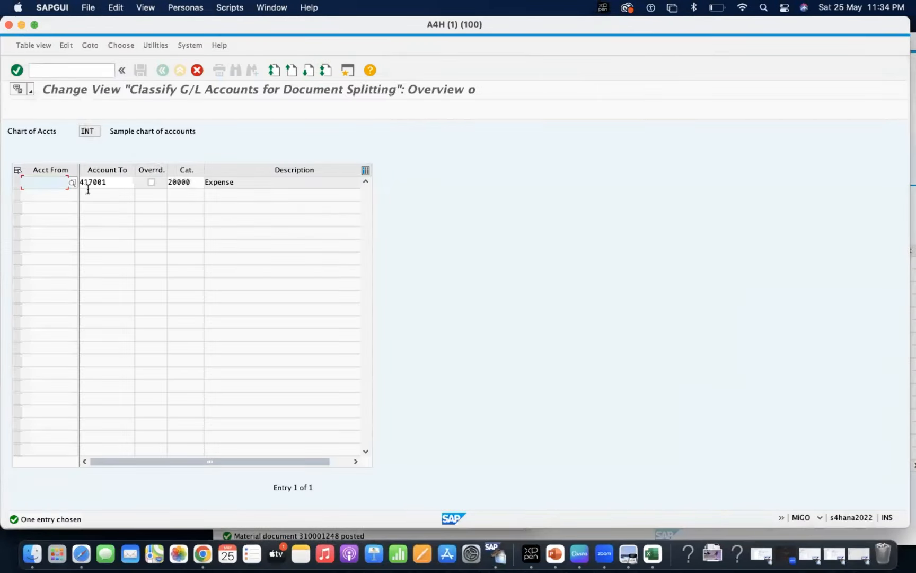
{"action": "key", "text": "super+v"}
{"action": "double_click", "coordinate": [88, 186]}
{"action": "key", "text": "super+v"}
{"action": "key", "text": "Return"}
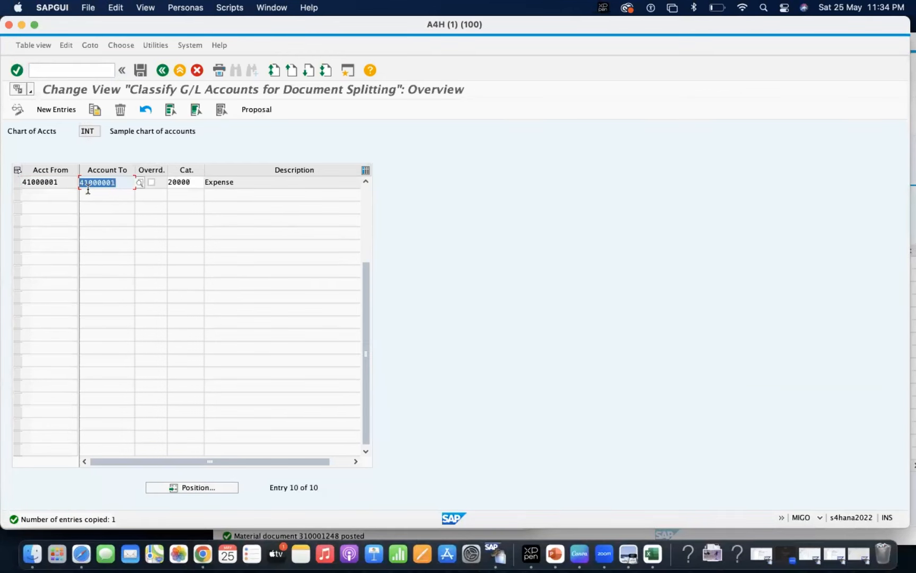
Step: Save the account classification to customizing request A4HK901145 and go back to the goods receipt
{"action": "left_click", "coordinate": [140, 70]}
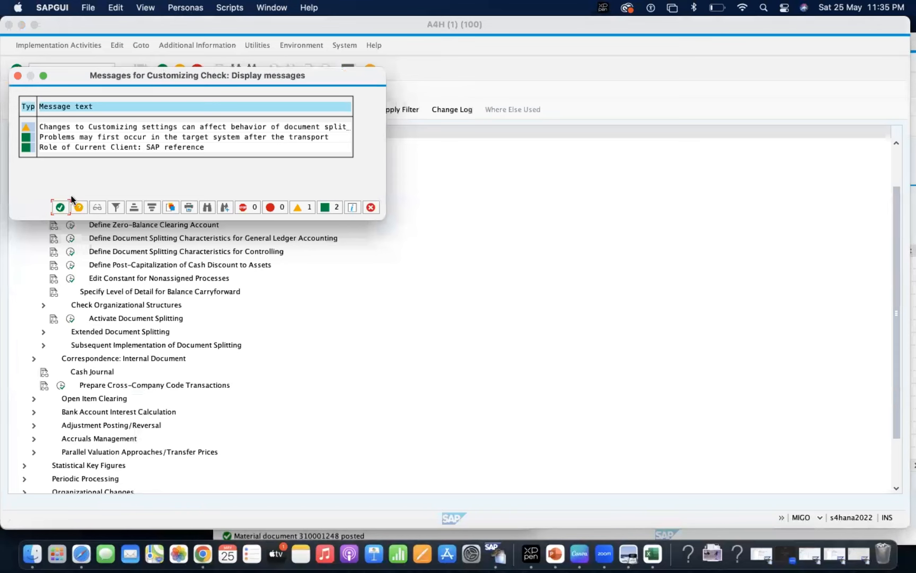
{"action": "left_click", "coordinate": [60, 209]}
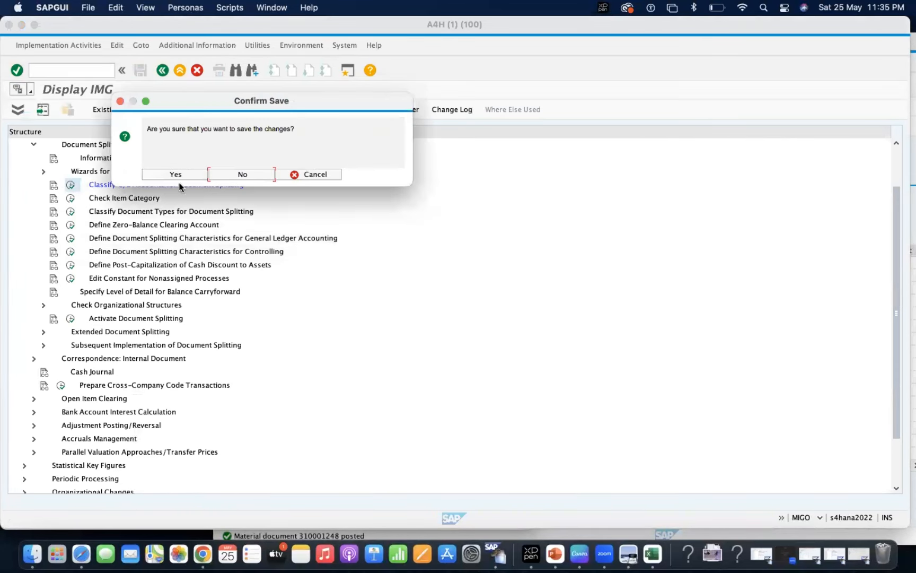
{"action": "left_click", "coordinate": [176, 177]}
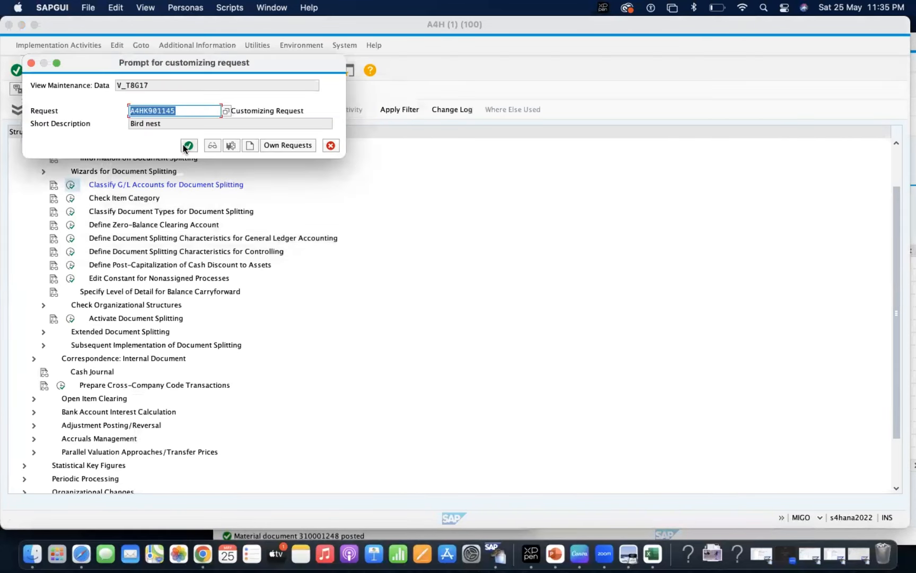
{"action": "left_click", "coordinate": [186, 145]}
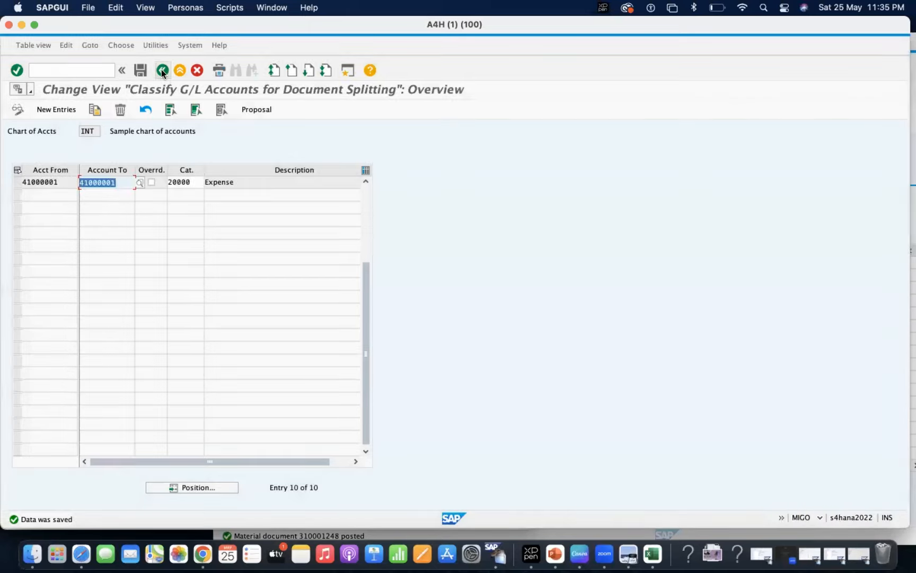
{"action": "left_click", "coordinate": [162, 70]}
{"action": "left_click", "coordinate": [162, 70]}
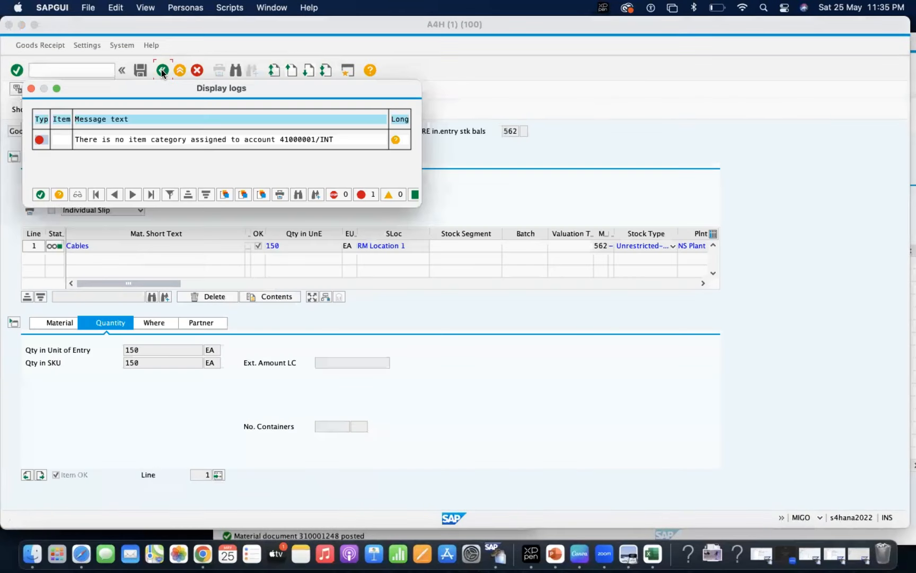
Step: Recheck and try to post the goods receipt, and read the long text of the logged error
{"action": "left_click", "coordinate": [39, 196]}
{"action": "left_click", "coordinate": [155, 115]}
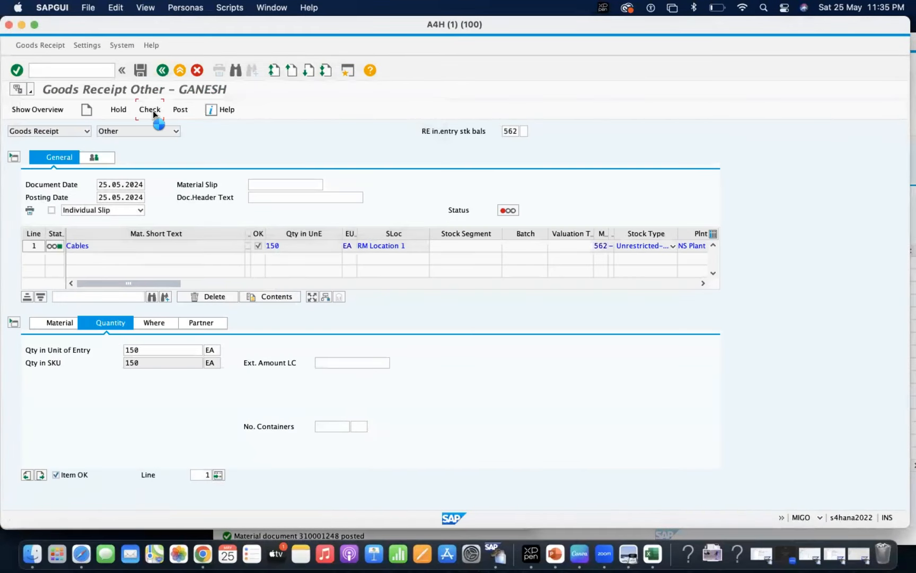
{"action": "left_click", "coordinate": [181, 110]}
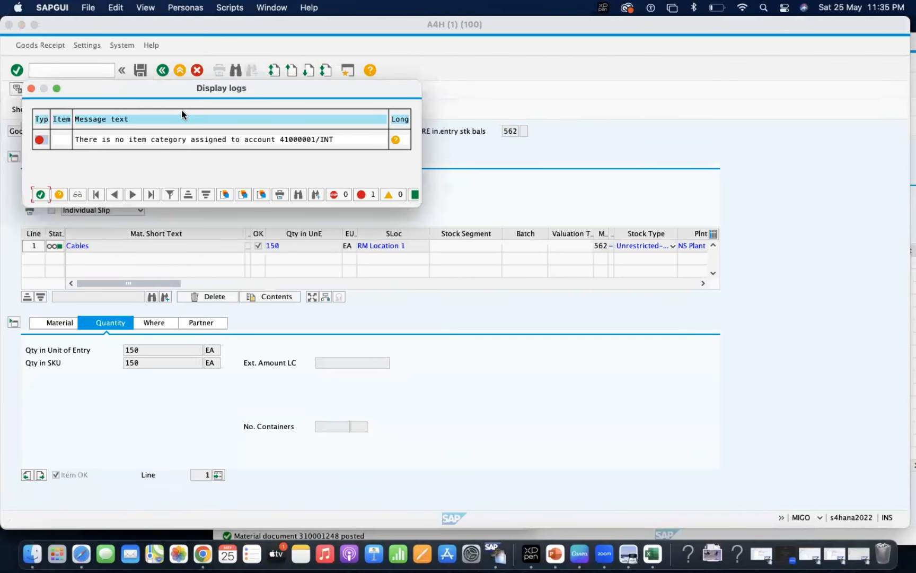
{"action": "left_click", "coordinate": [396, 140]}
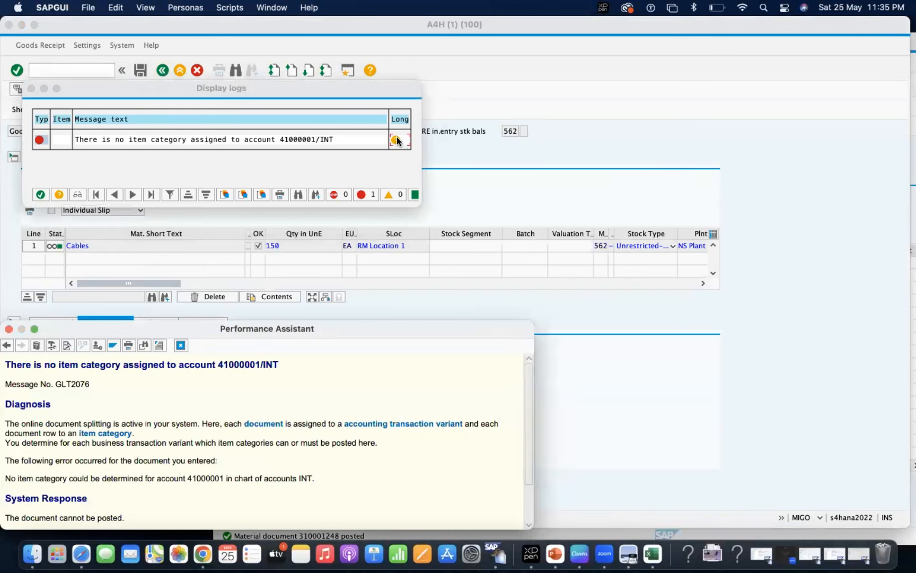
{"action": "scroll", "coordinate": [525, 498], "scroll_direction": "down", "scroll_amount": 3}
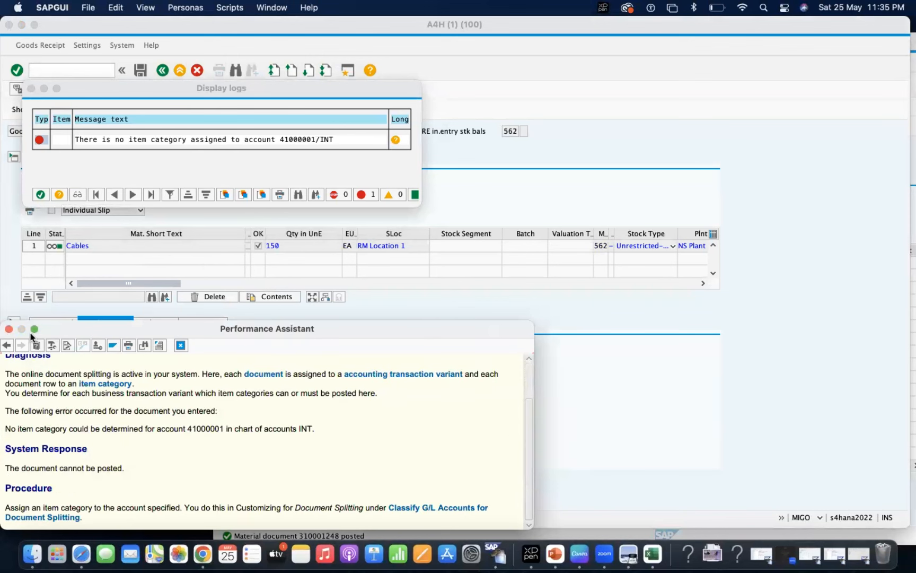
{"action": "left_click", "coordinate": [9, 329]}
{"action": "left_click", "coordinate": [40, 194]}
{"action": "left_click", "coordinate": [56, 69]}
{"action": "type", "text": "/NMIGO"}
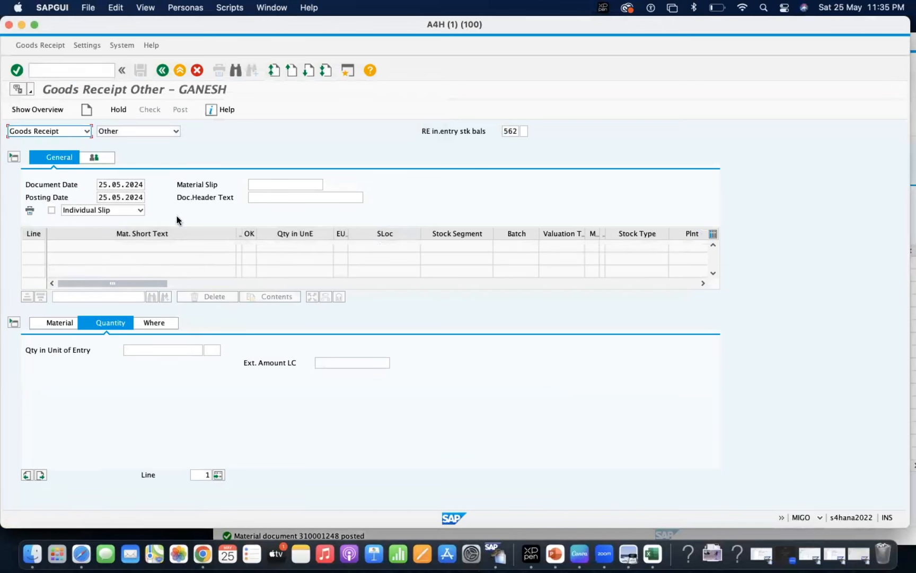
{"action": "left_click", "coordinate": [59, 325]}
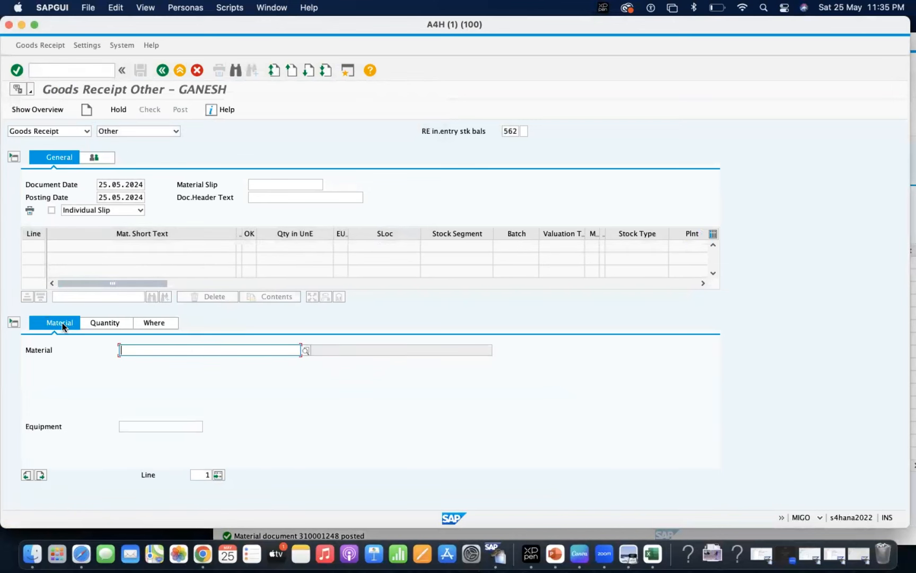
{"action": "left_click", "coordinate": [162, 348]}
{"action": "left_click", "coordinate": [154, 361]}
{"action": "key", "text": "Return"}
{"action": "left_click", "coordinate": [143, 351]}
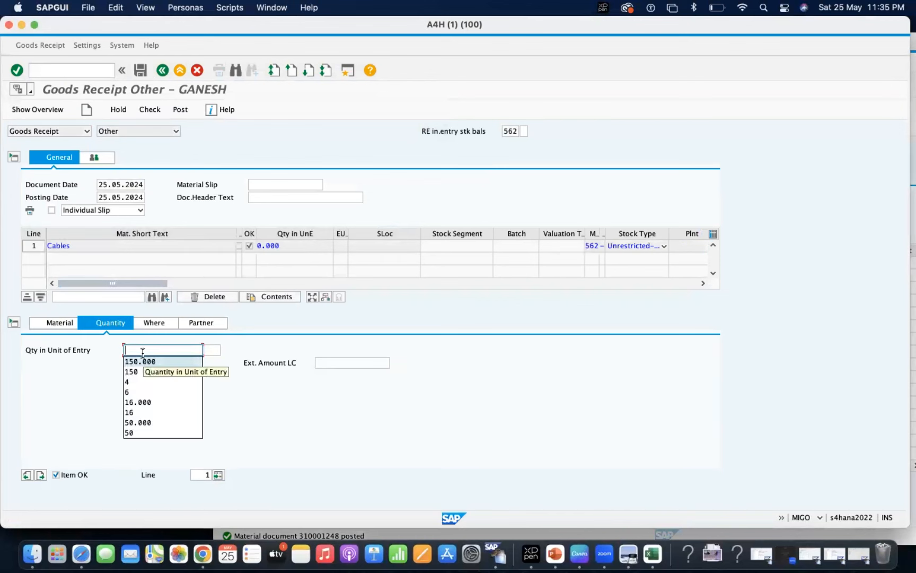
{"action": "left_click", "coordinate": [142, 361]}
{"action": "key", "text": "Return"}
Step: Assign plant NS12 and storage location RM01 to the Cables item and post the goods receipt
{"action": "left_click", "coordinate": [152, 325]}
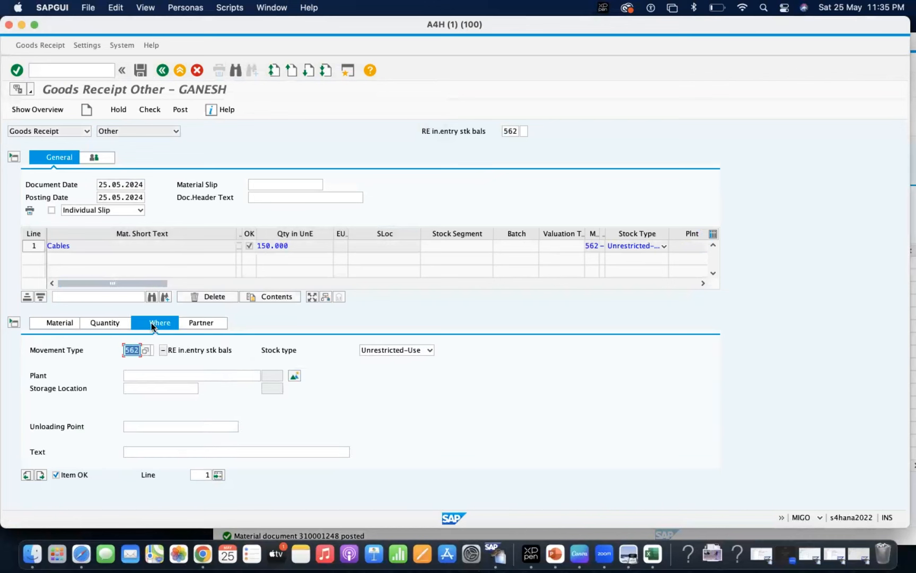
{"action": "left_click", "coordinate": [139, 370]}
{"action": "key", "text": "Down"}
{"action": "key", "text": "Down"}
{"action": "key", "text": "Up"}
{"action": "key", "text": "Return"}
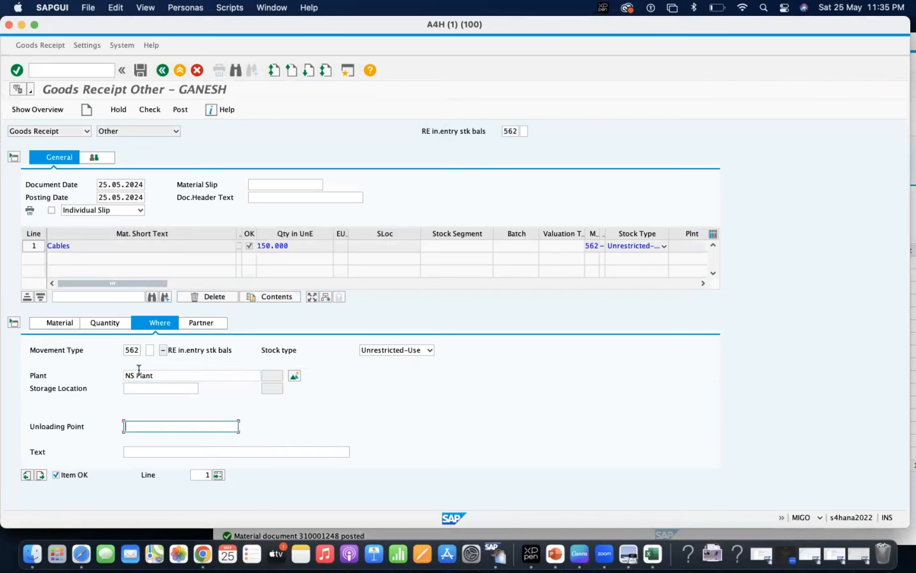
{"action": "left_click", "coordinate": [140, 388]}
{"action": "type", "text": "RM0"}
{"action": "key", "text": "BackSpace"}
{"action": "type", "text": "M01"}
{"action": "key", "text": "Return"}
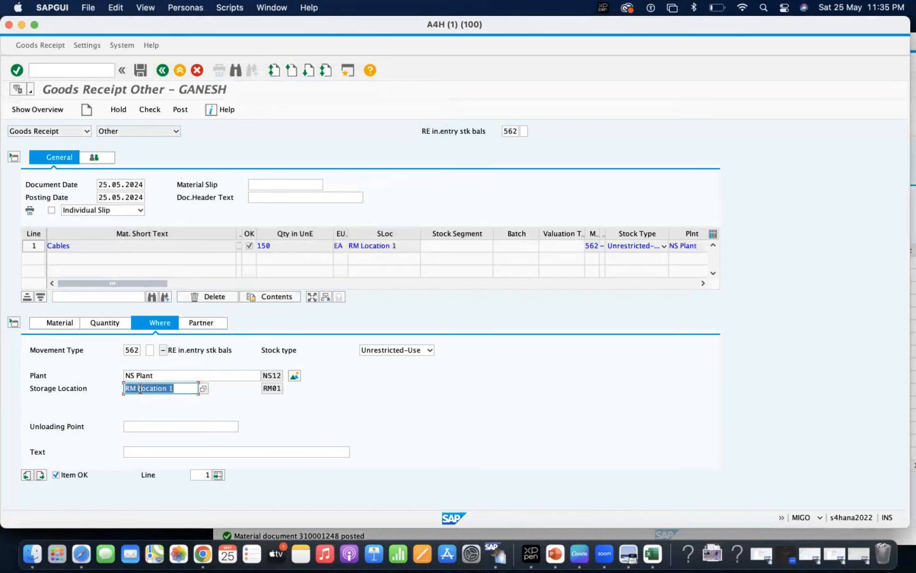
{"action": "left_click", "coordinate": [171, 110]}
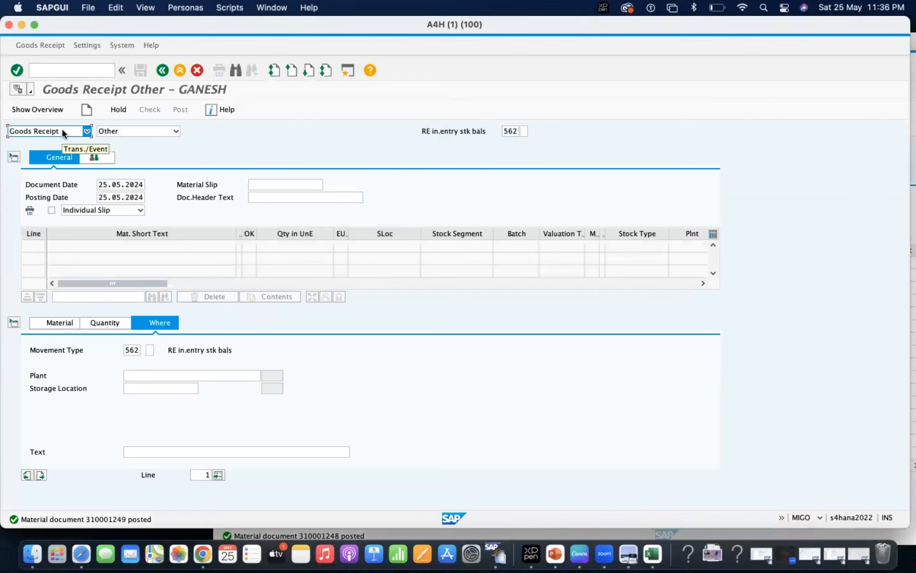
{"action": "left_click", "coordinate": [73, 70]}
{"action": "type", "text": "/MM03"}
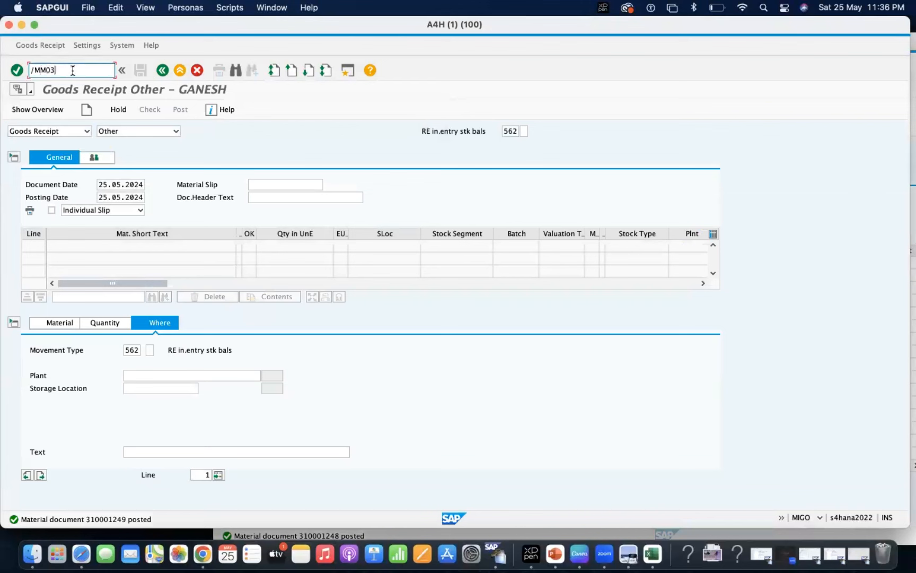
{"action": "key", "text": "Return"}
{"action": "left_click", "coordinate": [72, 70]}
{"action": "type", "text": "/NMM03"}
{"action": "key", "text": "Return"}
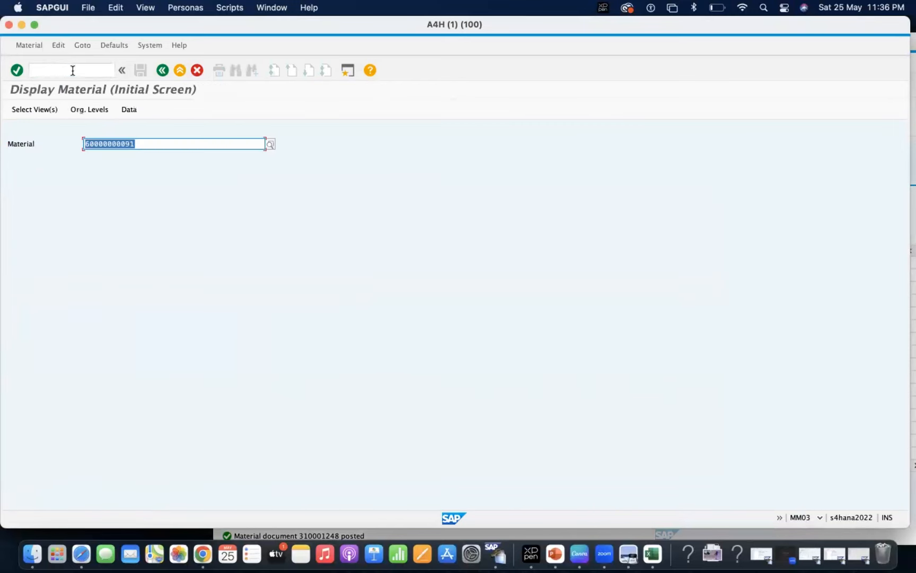
{"action": "key", "text": "Return"}
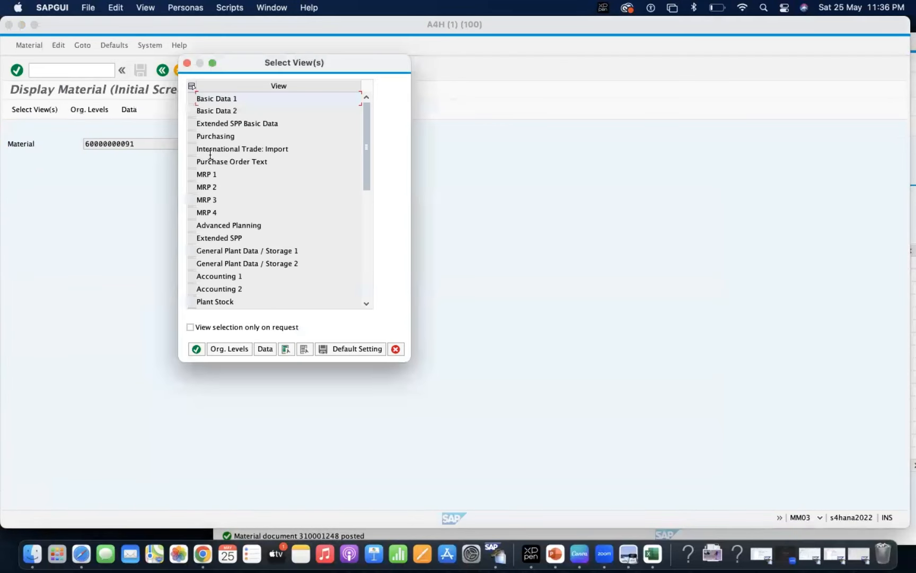
{"action": "double_click", "coordinate": [193, 99]}
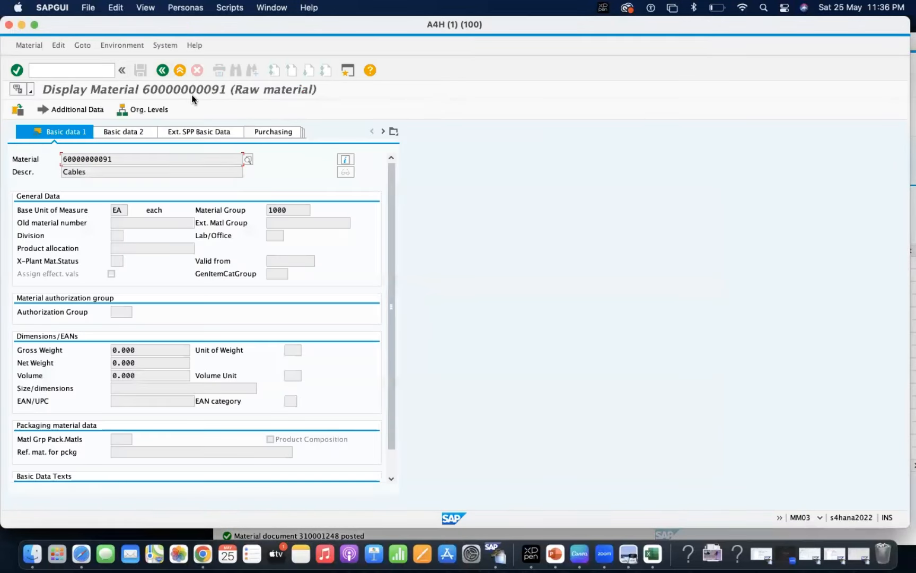
{"action": "left_click", "coordinate": [395, 465]}
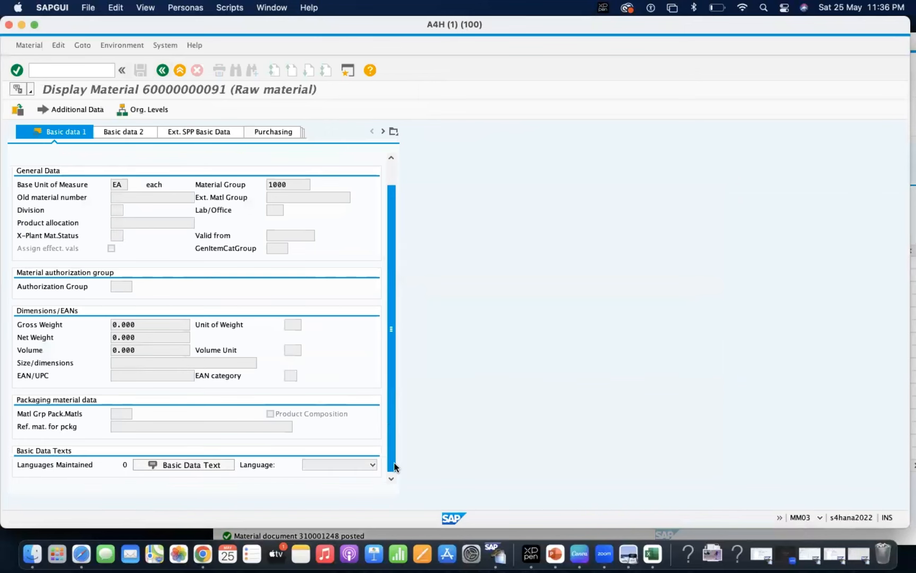
{"action": "left_click", "coordinate": [134, 131]}
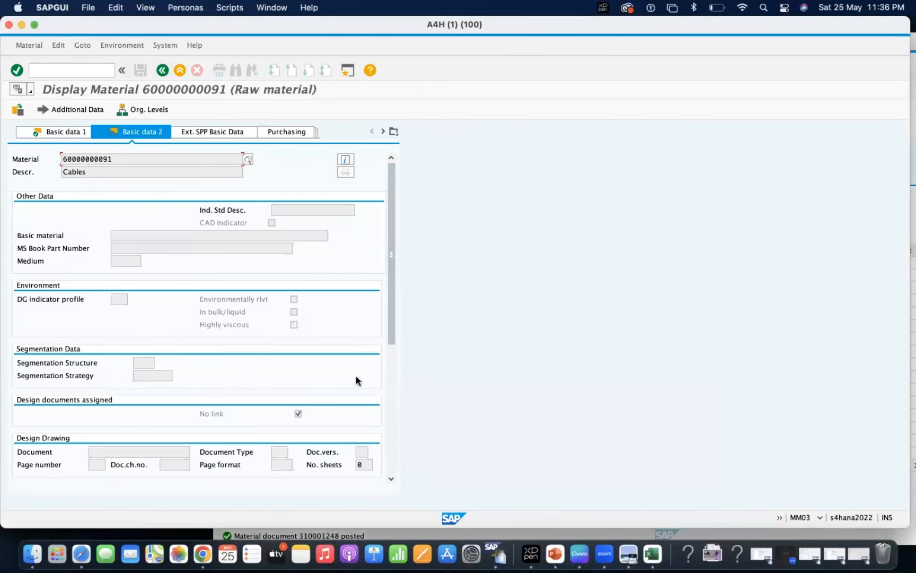
Step: Open the material's Accounting 1 view for plant NS12 and examine the stock and prices of period 002.2024
{"action": "left_click", "coordinate": [394, 132]}
{"action": "left_click", "coordinate": [430, 280]}
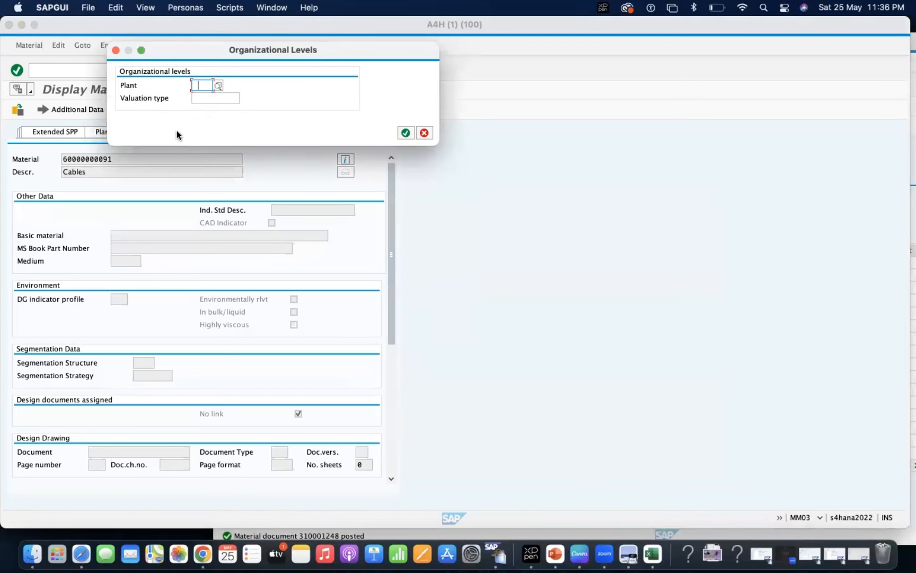
{"action": "key", "text": "BackSpace"}
{"action": "key", "text": "Down"}
{"action": "key", "text": "Return"}
{"action": "key", "text": "Return"}
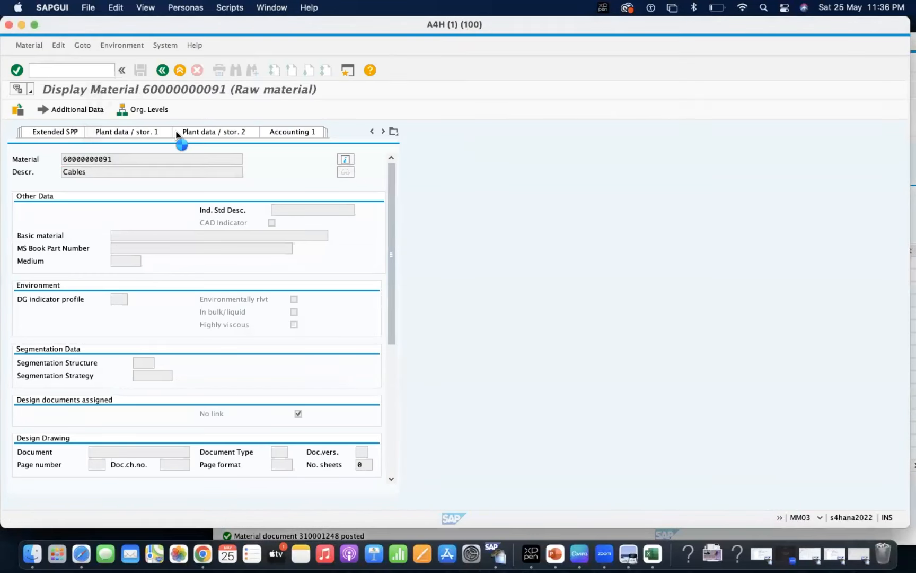
{"action": "left_click", "coordinate": [391, 444]}
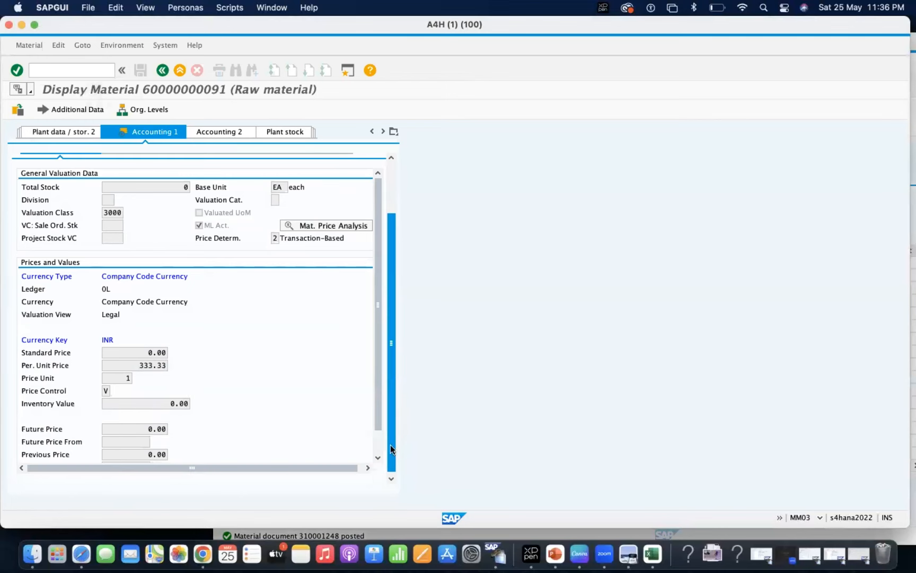
{"action": "left_click", "coordinate": [393, 198]}
{"action": "left_click", "coordinate": [132, 209]}
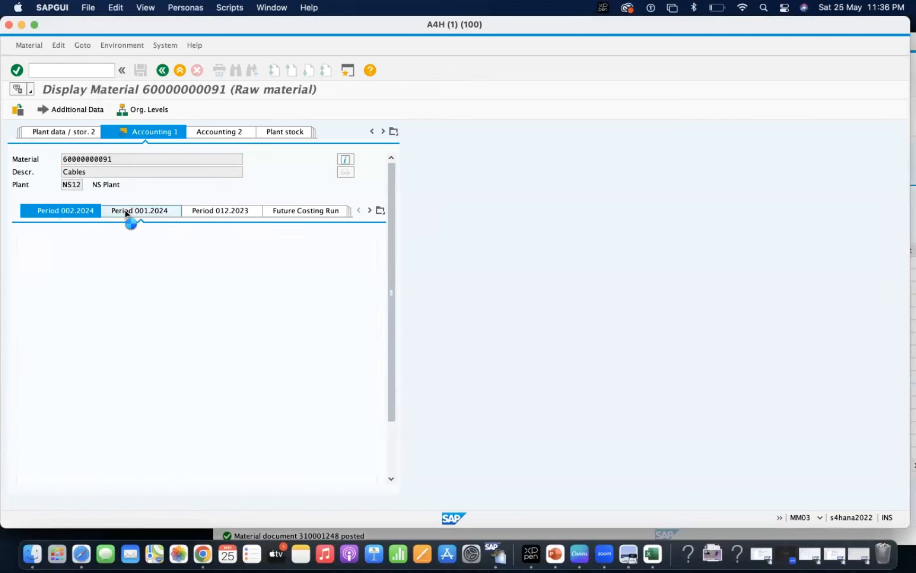
{"action": "left_click", "coordinate": [77, 211]}
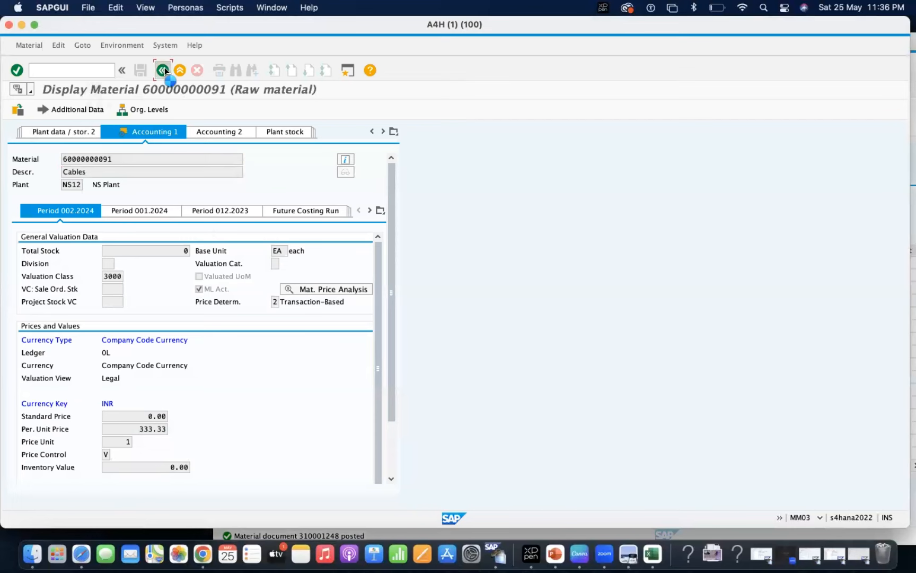
{"action": "left_click", "coordinate": [162, 70]}
{"action": "left_click", "coordinate": [70, 69]}
{"action": "type", "text": "/NMD0"}
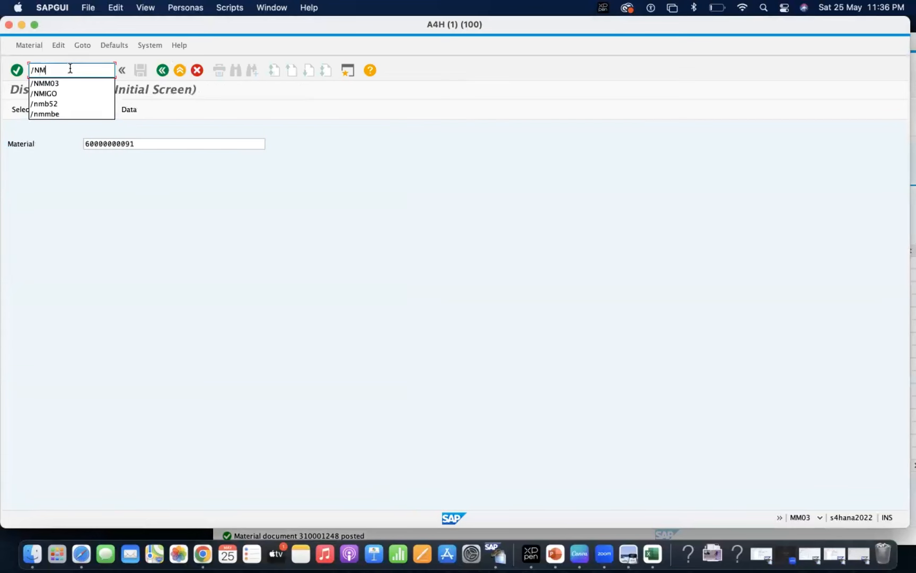
{"action": "key", "text": "Return"}
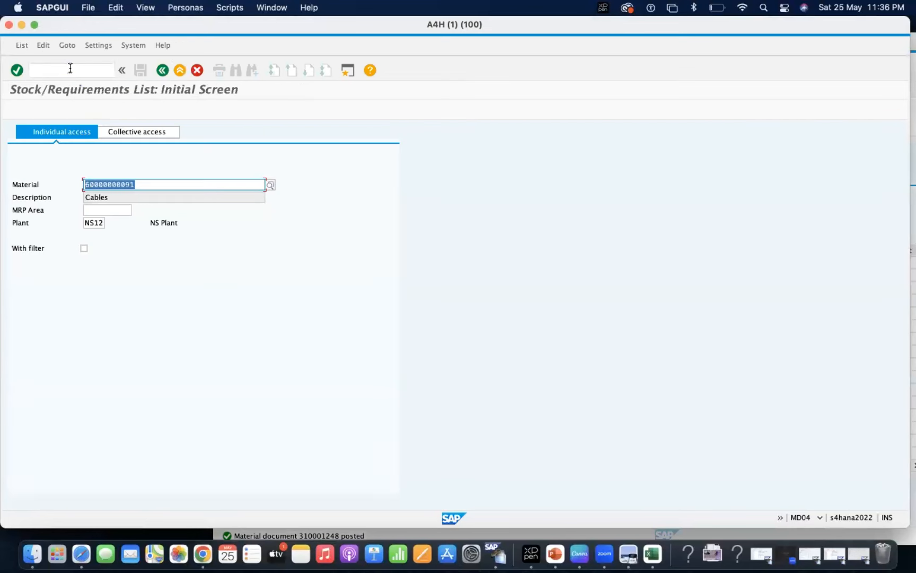
{"action": "key", "text": "Return"}
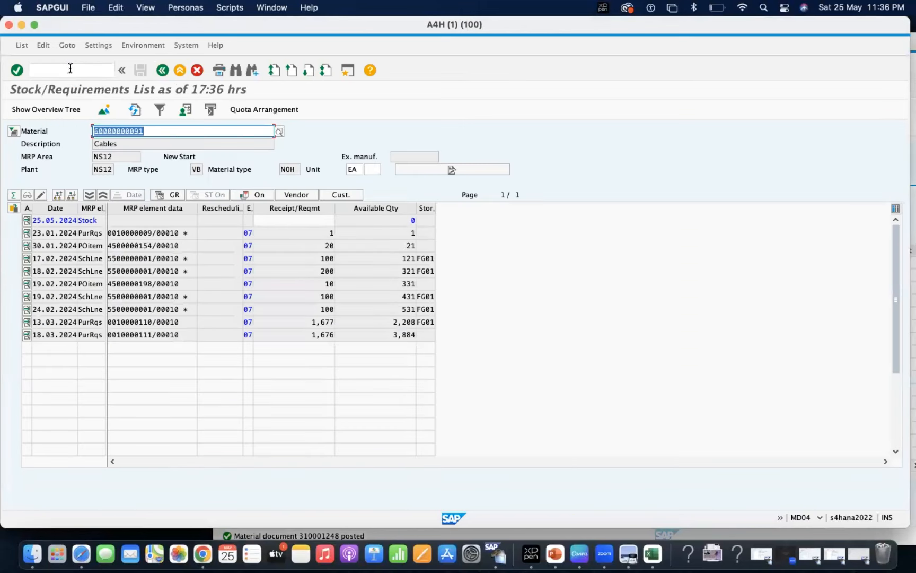
Step: Delete item 10 of the purchase requisition dated 18.03.2024 for 1,676 EA from the stock/requirements list and save the requisition
{"action": "double_click", "coordinate": [144, 335]}
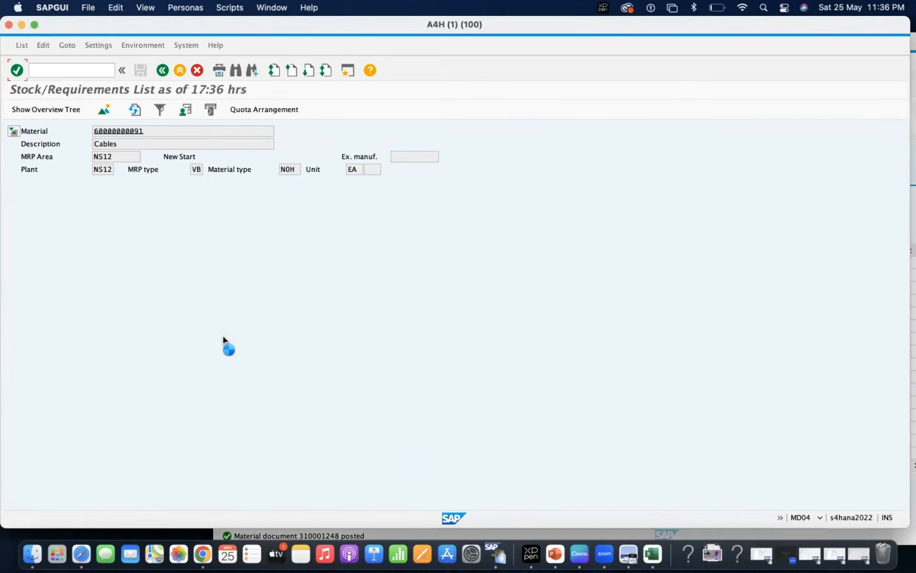
{"action": "left_click", "coordinate": [28, 305]}
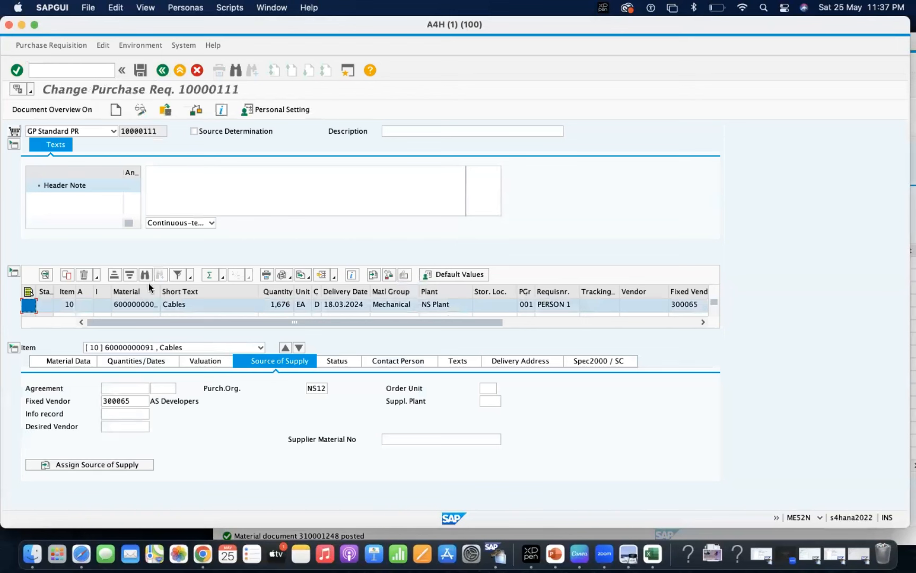
{"action": "left_click", "coordinate": [83, 275]}
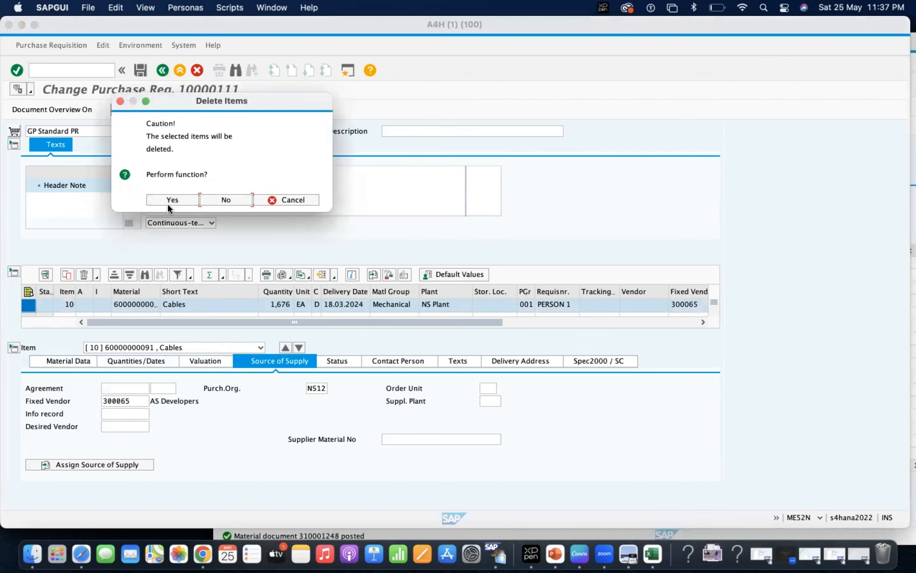
{"action": "left_click", "coordinate": [178, 196]}
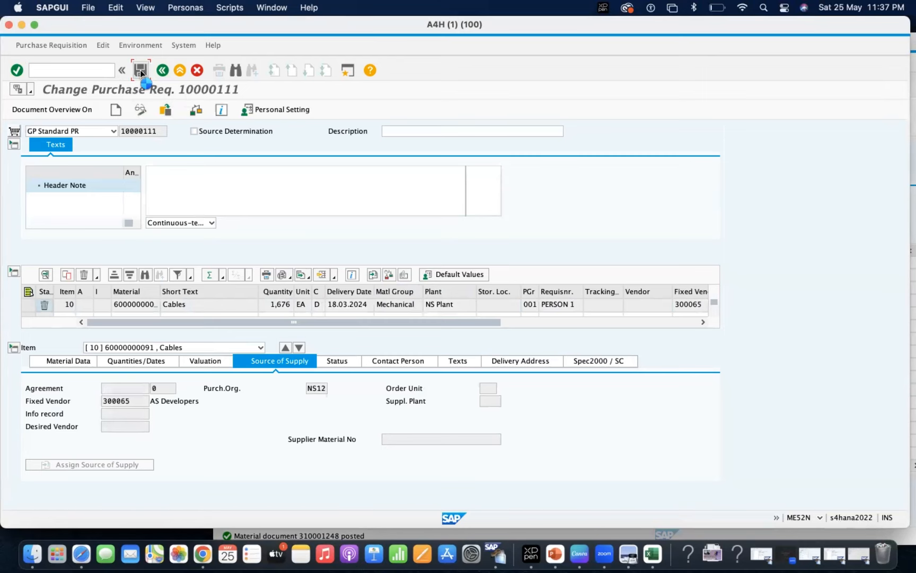
Step: Delete item 10 of the purchase requisition dated 13.03.2024 for 1,677 EA, save it, and refresh the stock/requirements list
{"action": "double_click", "coordinate": [135, 323]}
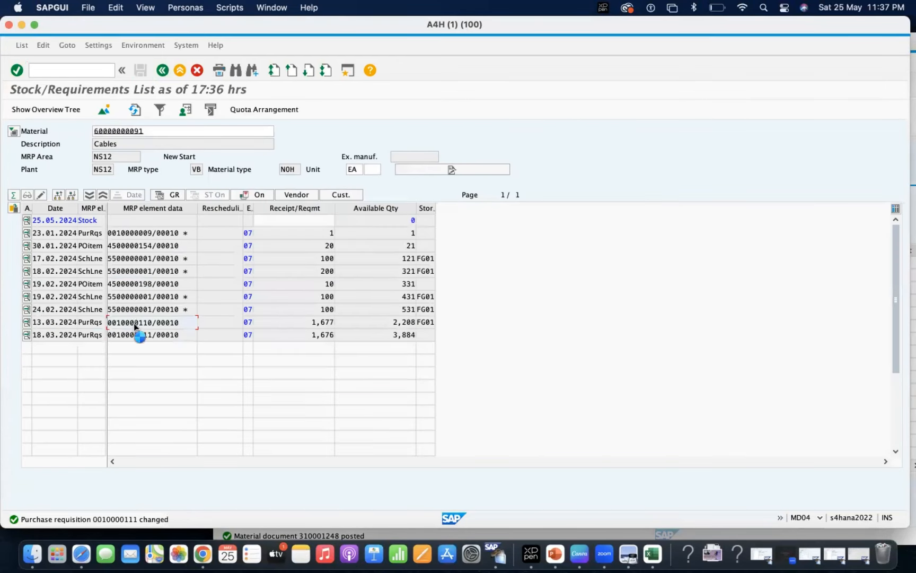
{"action": "left_click", "coordinate": [224, 323]}
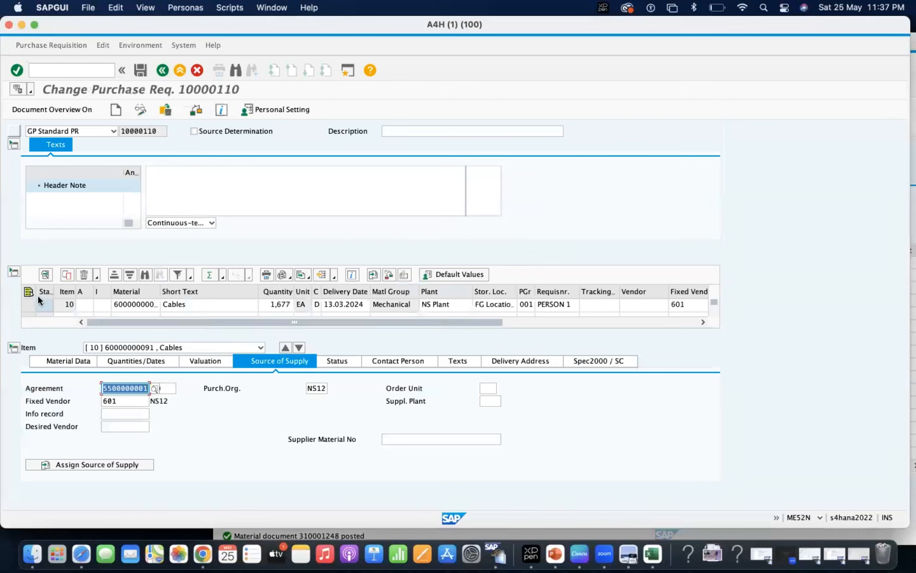
{"action": "left_click", "coordinate": [28, 305]}
{"action": "left_click", "coordinate": [83, 274]}
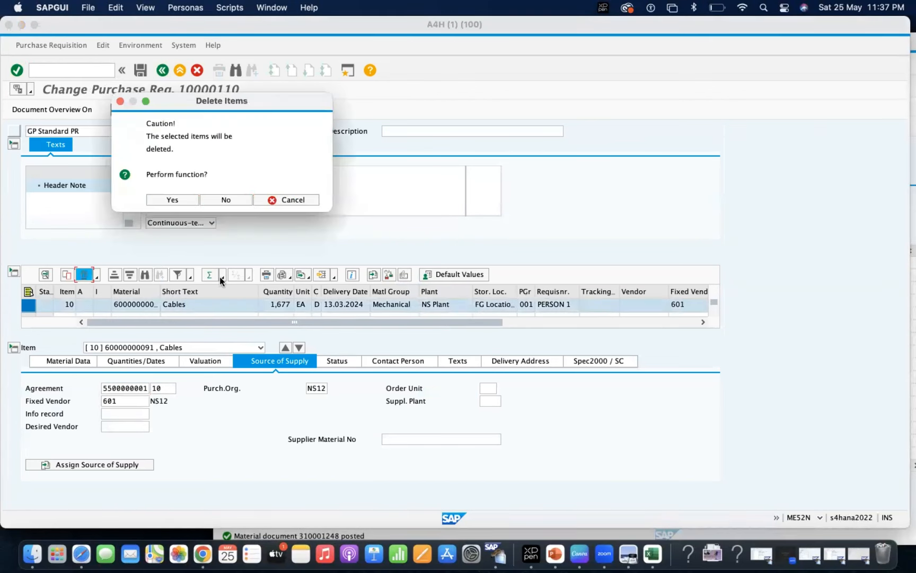
{"action": "left_click", "coordinate": [173, 199]}
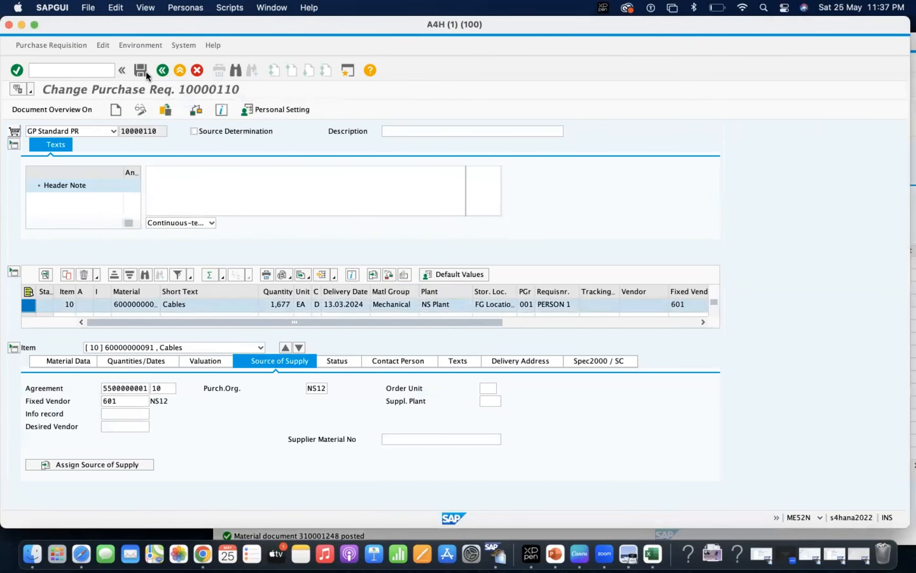
{"action": "left_click", "coordinate": [140, 70]}
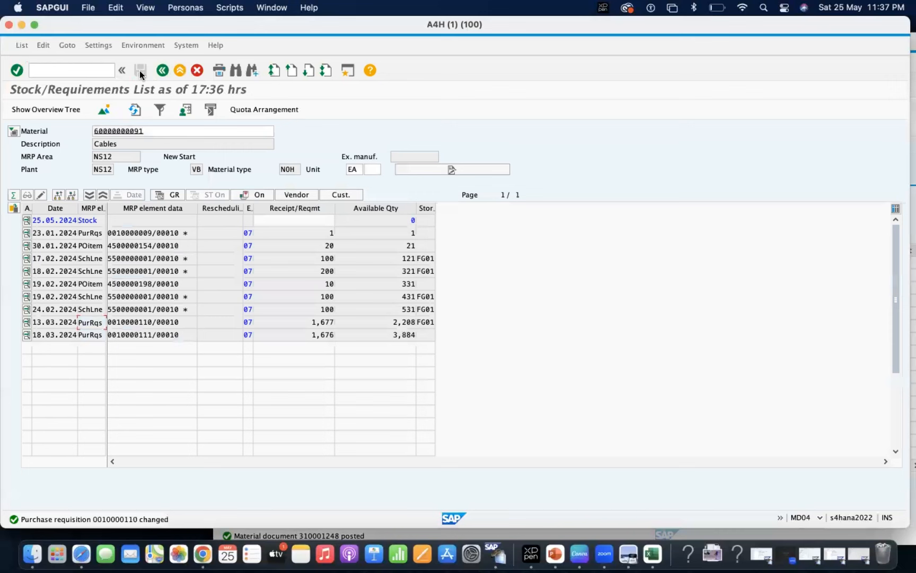
{"action": "left_click", "coordinate": [135, 110]}
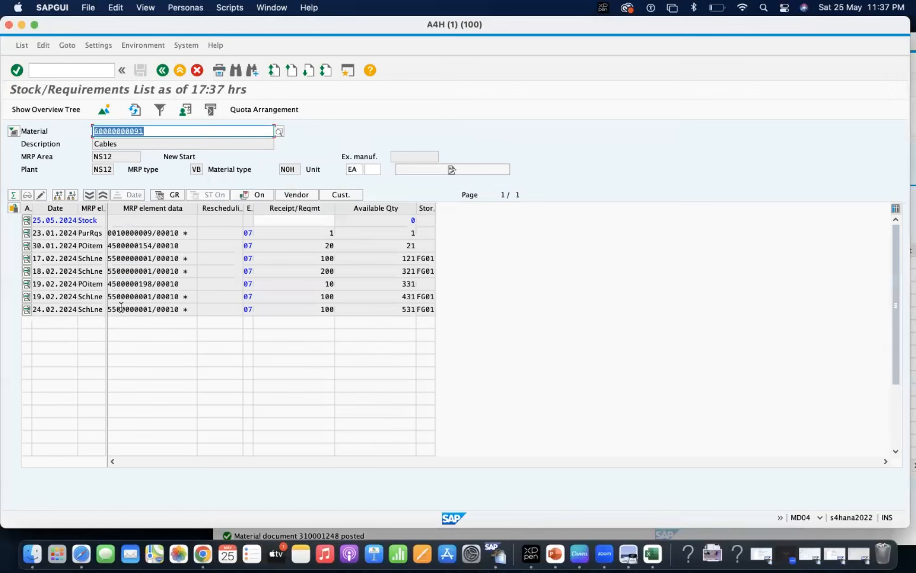
Step: Delete item 10 of the purchase requisition dated 23.01.2024 for 1 EA and save the requisition
{"action": "double_click", "coordinate": [140, 233]}
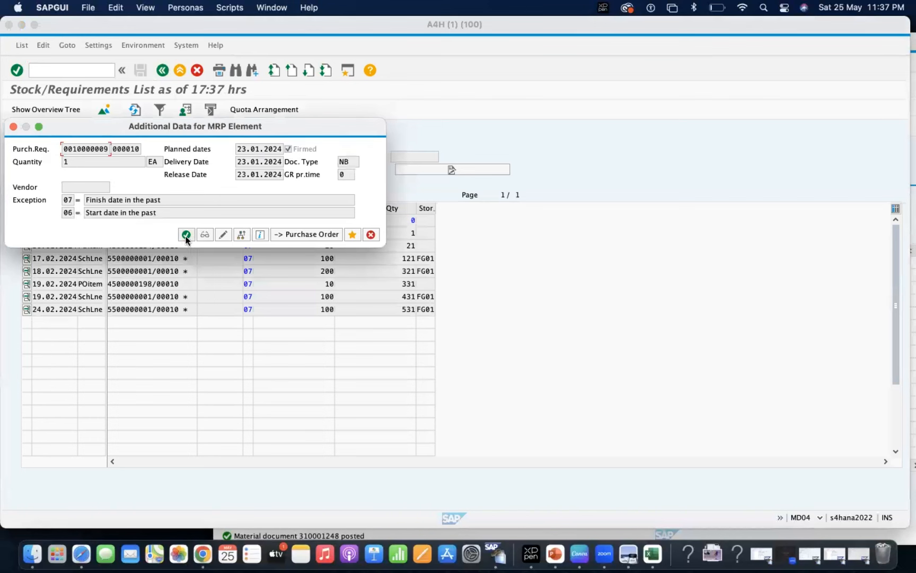
{"action": "left_click", "coordinate": [222, 235]}
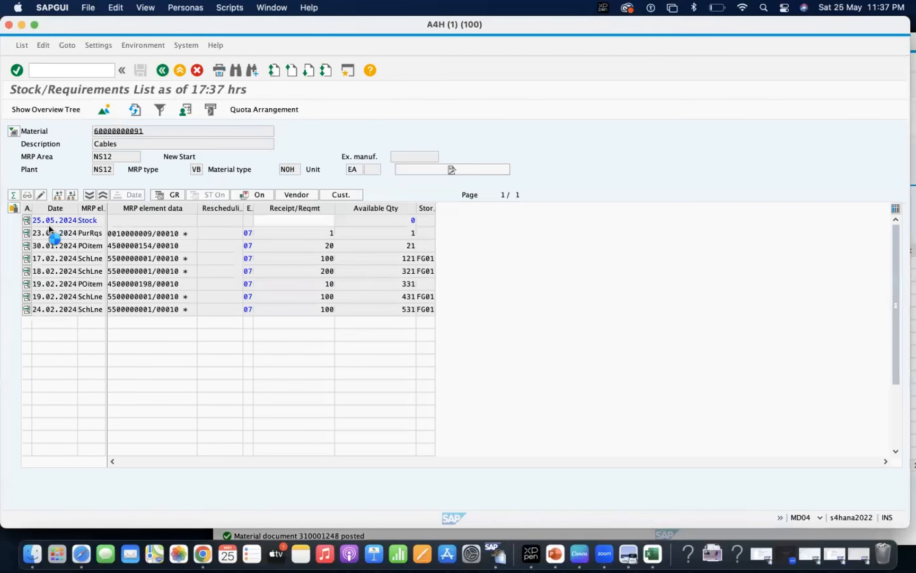
{"action": "left_click", "coordinate": [29, 305]}
{"action": "left_click", "coordinate": [83, 274]}
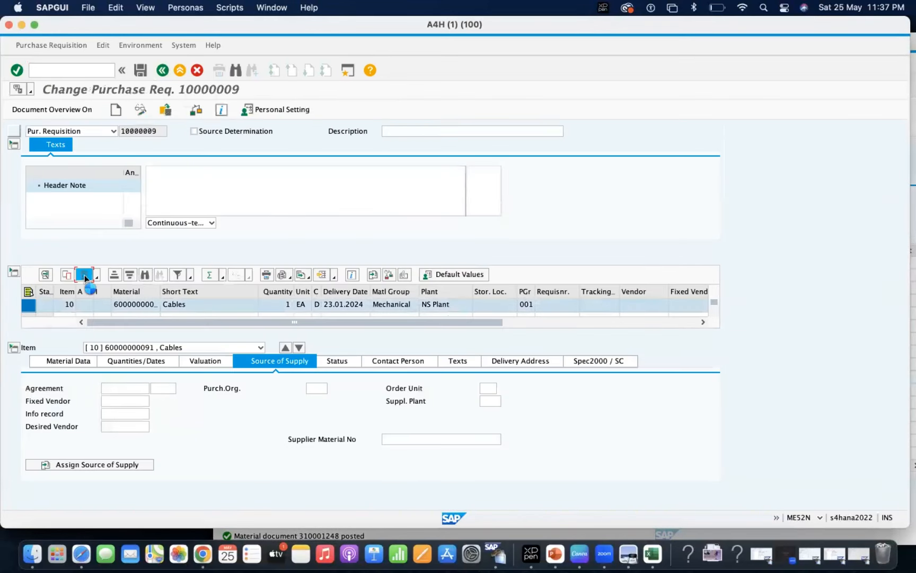
{"action": "left_click", "coordinate": [172, 200]}
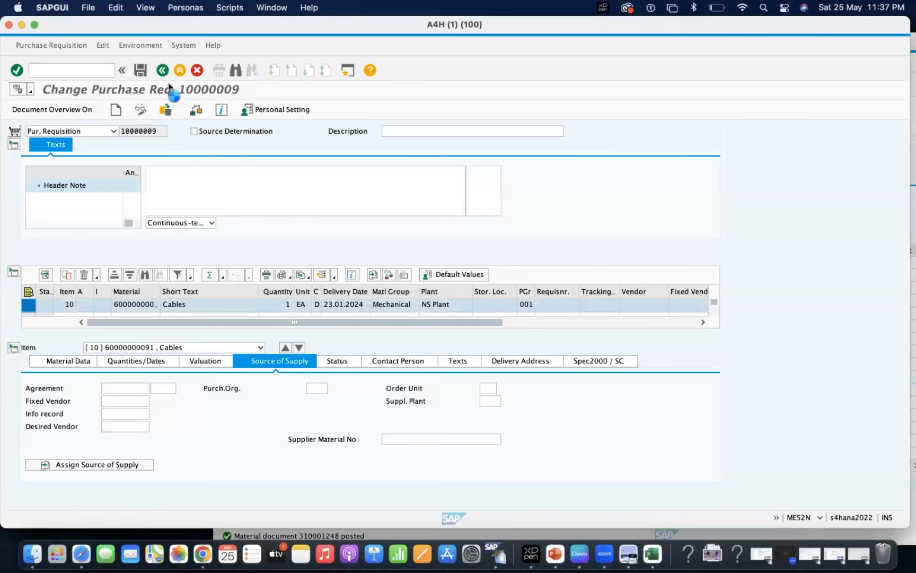
{"action": "left_click", "coordinate": [140, 70]}
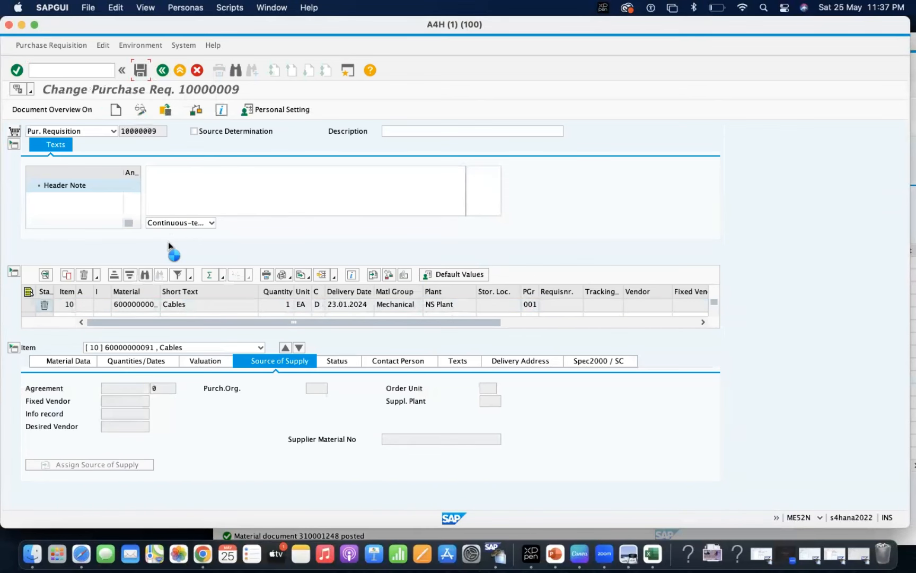
Step: Delete item 10 of the purchase order dated 30.01.2024 for 20 EA of Cables and save the order
{"action": "double_click", "coordinate": [135, 246]}
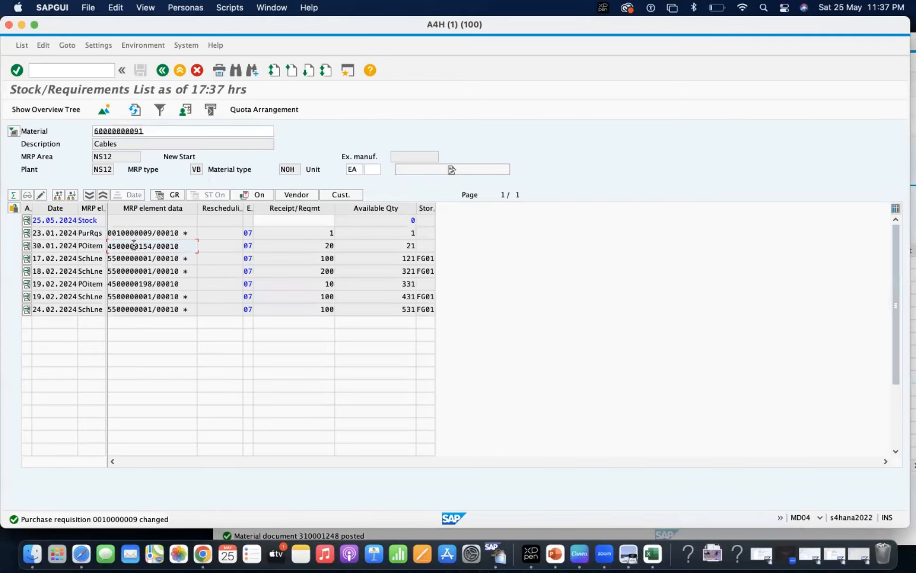
{"action": "left_click", "coordinate": [297, 235]}
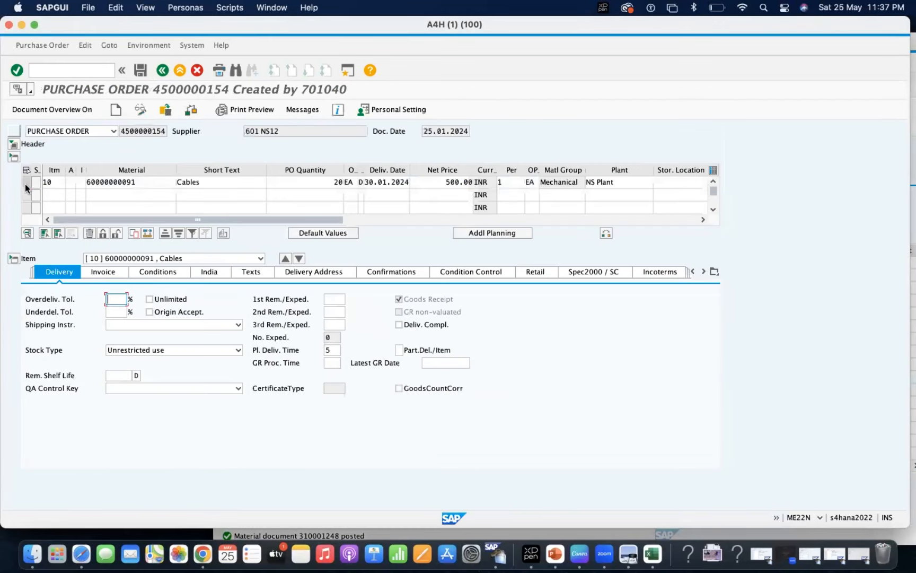
{"action": "left_click", "coordinate": [26, 183]}
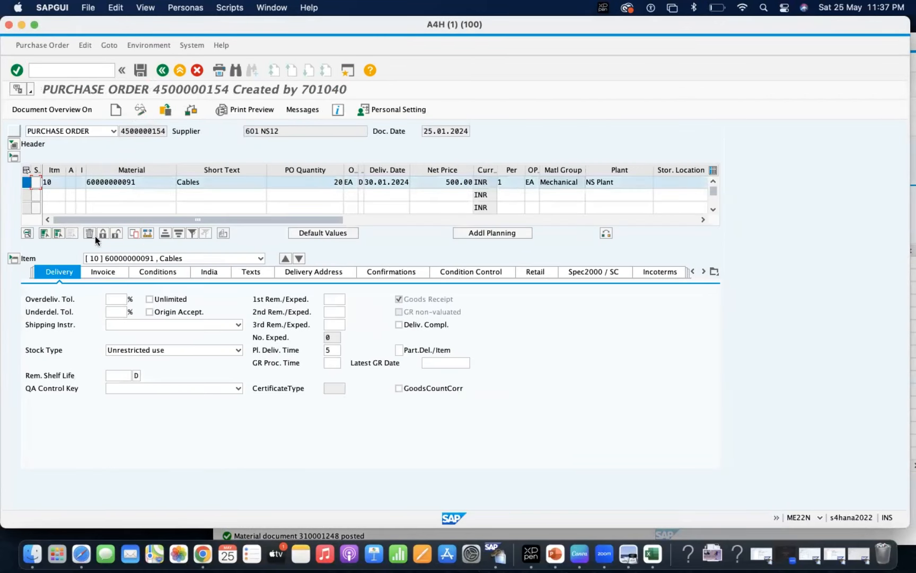
{"action": "left_click", "coordinate": [149, 198]}
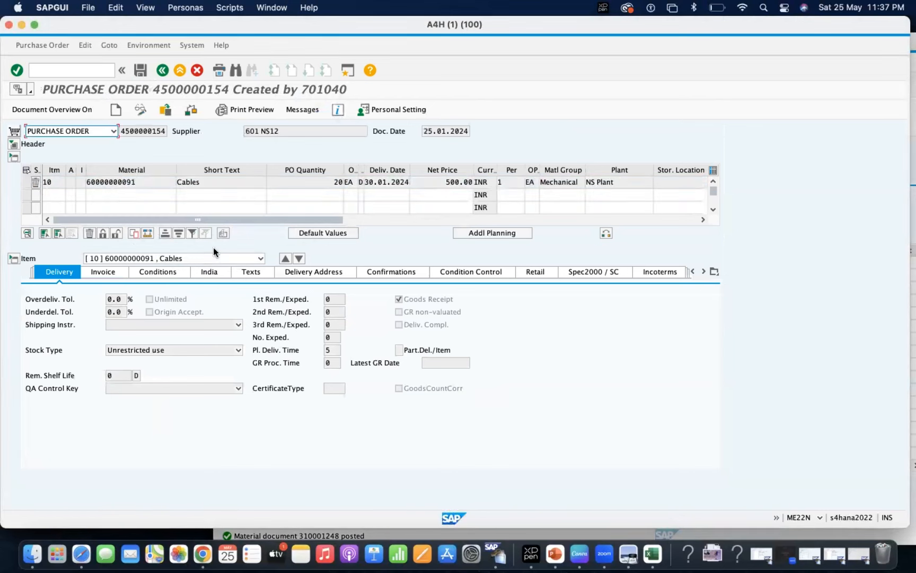
{"action": "left_click", "coordinate": [140, 70]}
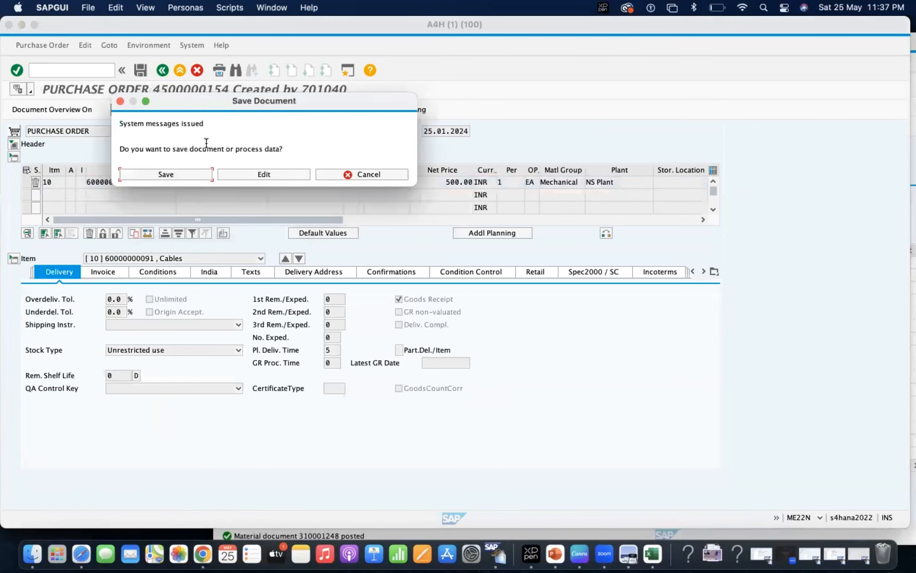
{"action": "left_click", "coordinate": [166, 174]}
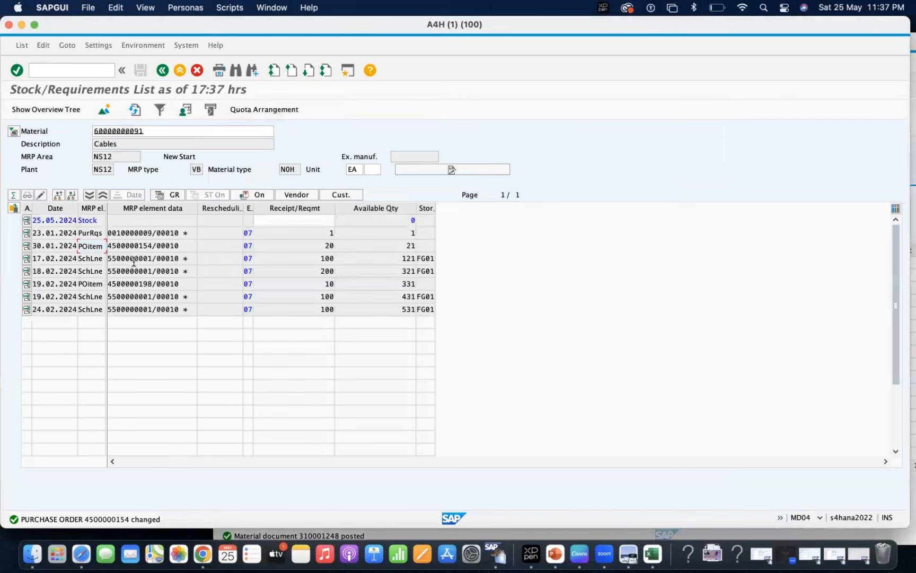
Step: Open the scheduling agreement's delivery schedule in change mode from its 17.02.2024 schedule line and look for a command to delete lines
{"action": "double_click", "coordinate": [133, 262]}
{"action": "left_click", "coordinate": [296, 248]}
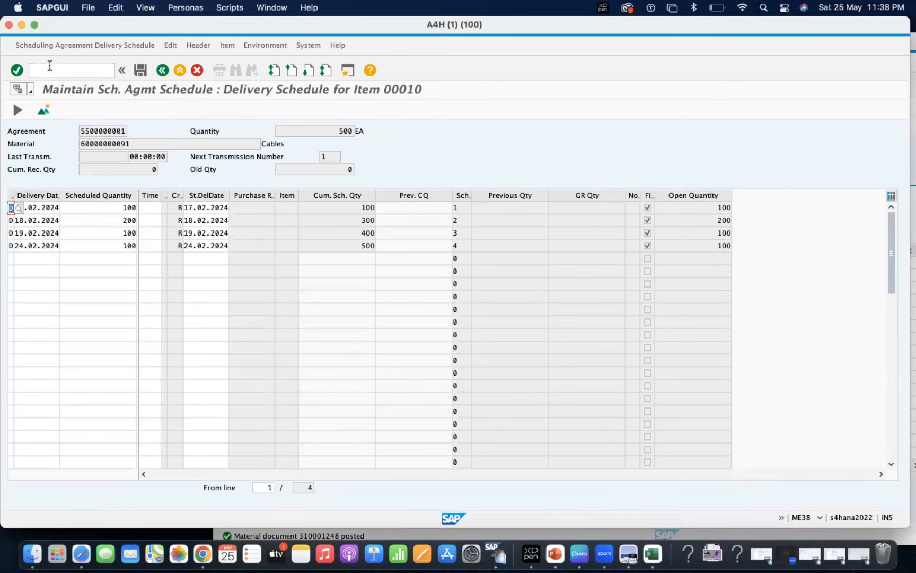
{"action": "left_click", "coordinate": [59, 47]}
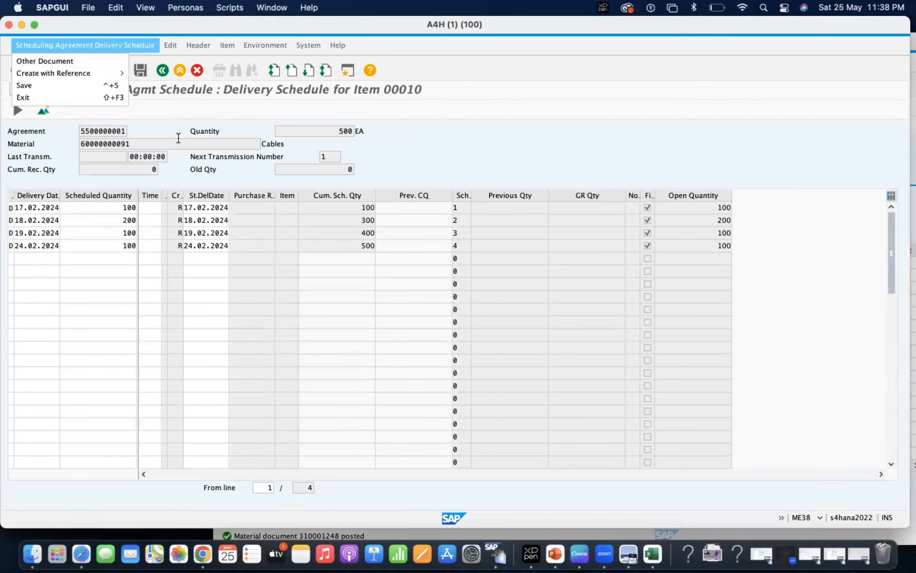
{"action": "left_click", "coordinate": [187, 115]}
{"action": "left_click", "coordinate": [171, 45]}
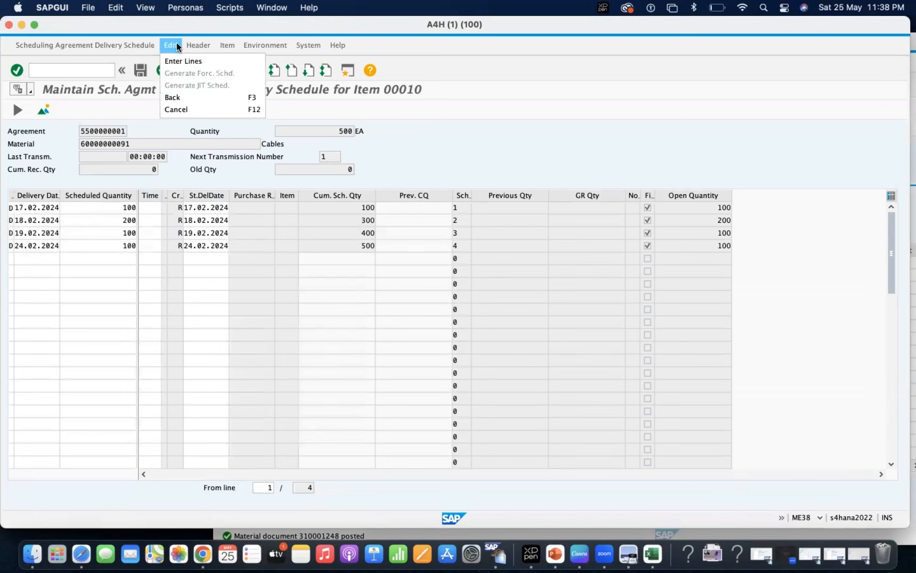
{"action": "mouse_move", "coordinate": [236, 48]}
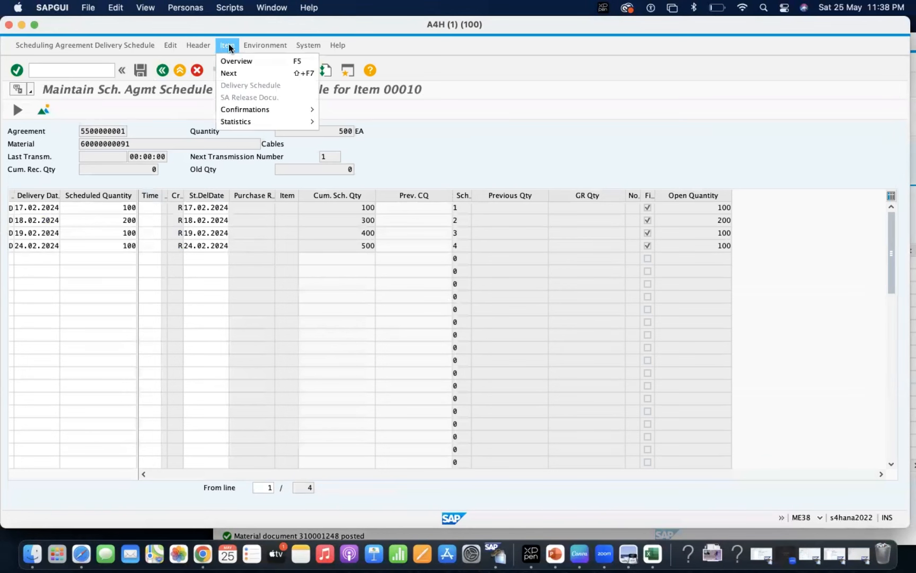
{"action": "left_click", "coordinate": [155, 115]}
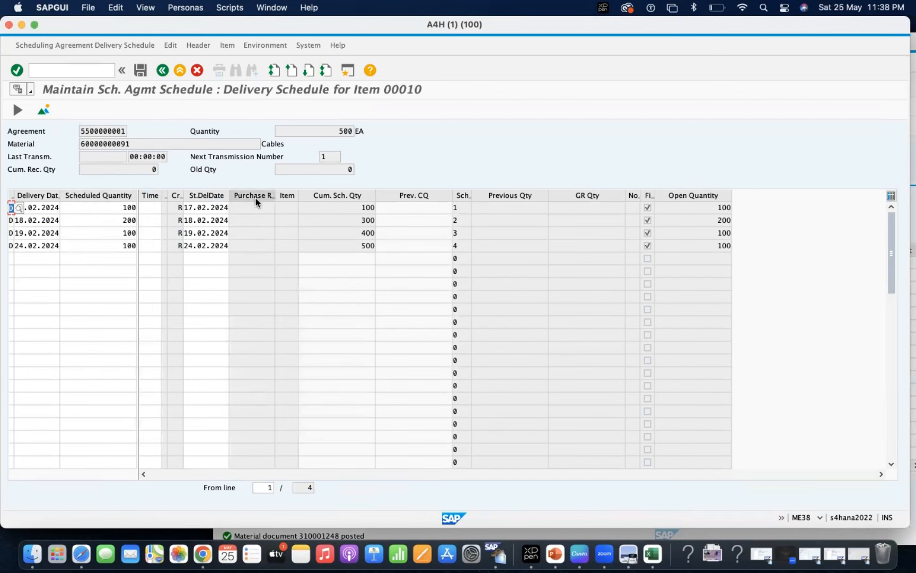
Step: Widen the C column to inspect the delivery schedule lines, and open the scheduling agreement's item overview
{"action": "left_click", "coordinate": [63, 219]}
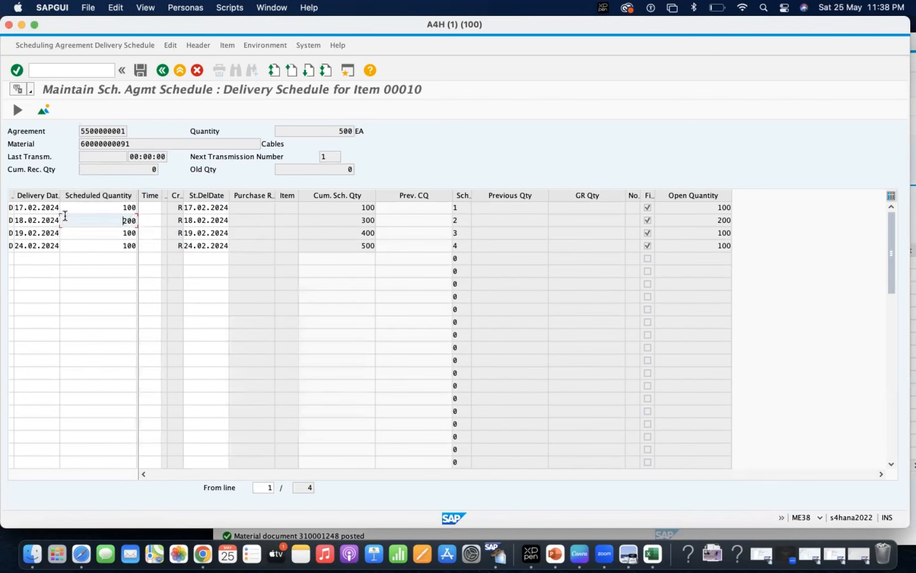
{"action": "left_click", "coordinate": [67, 210]}
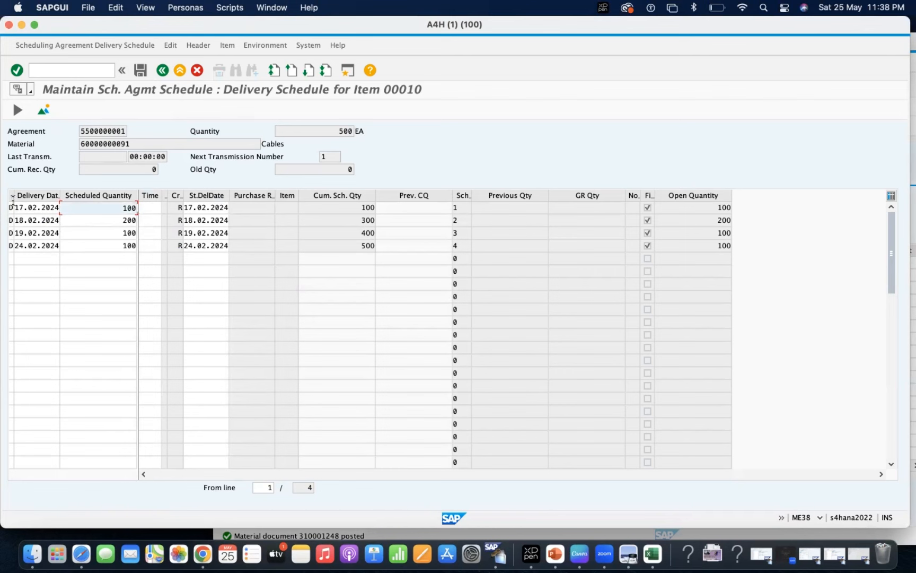
{"action": "left_click_drag", "start_coordinate": [15, 196], "coordinate": [46, 196]}
{"action": "left_click", "coordinate": [31, 206]}
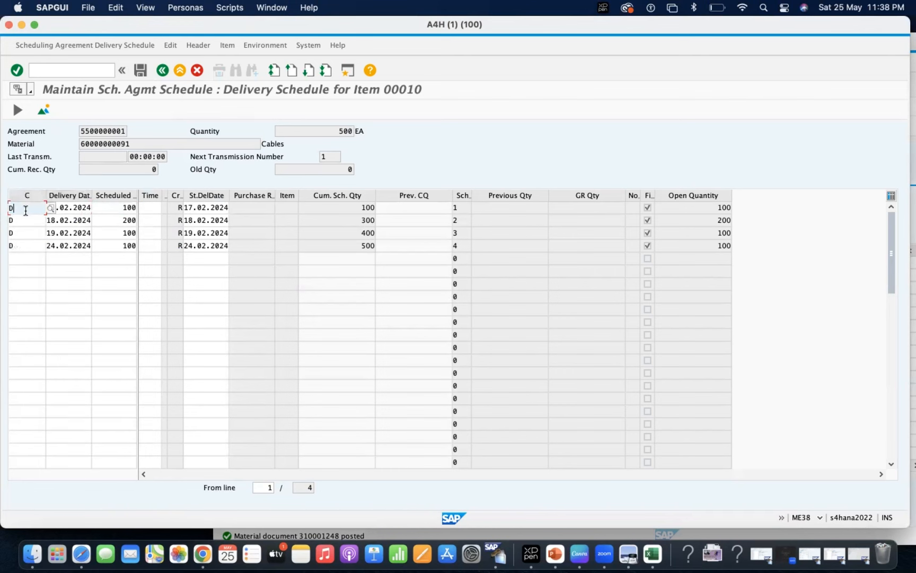
{"action": "left_click", "coordinate": [75, 207]}
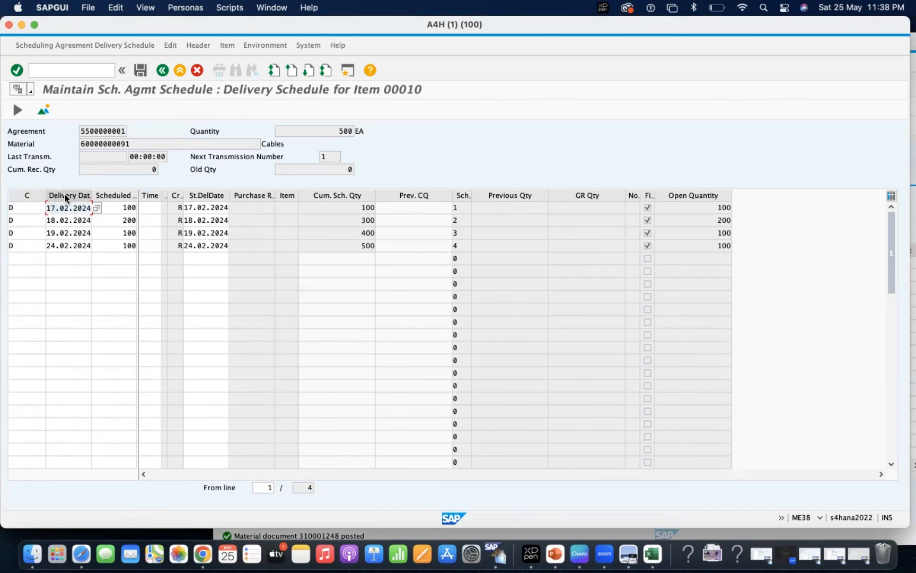
{"action": "left_click", "coordinate": [171, 46]}
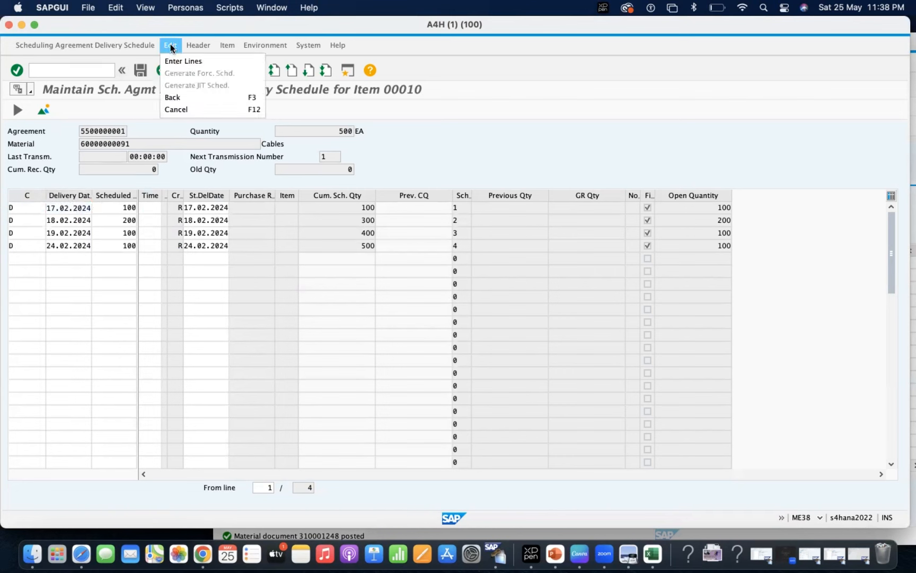
{"action": "mouse_move", "coordinate": [229, 47]}
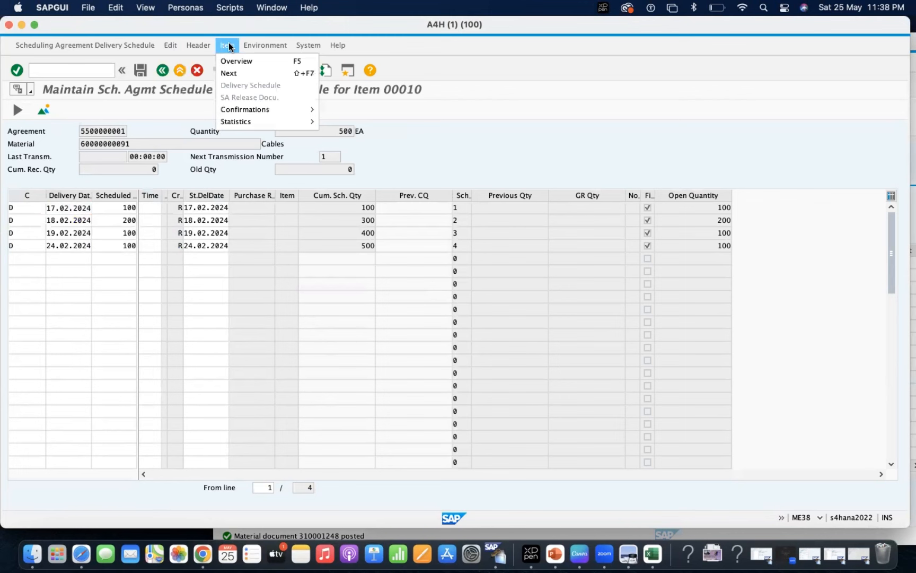
{"action": "mouse_move", "coordinate": [258, 46]}
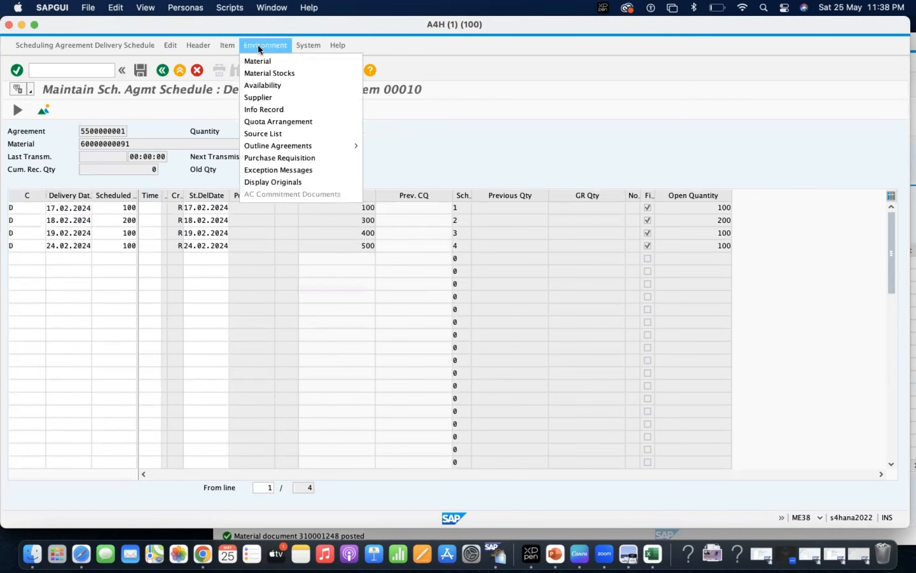
{"action": "left_click", "coordinate": [122, 208]}
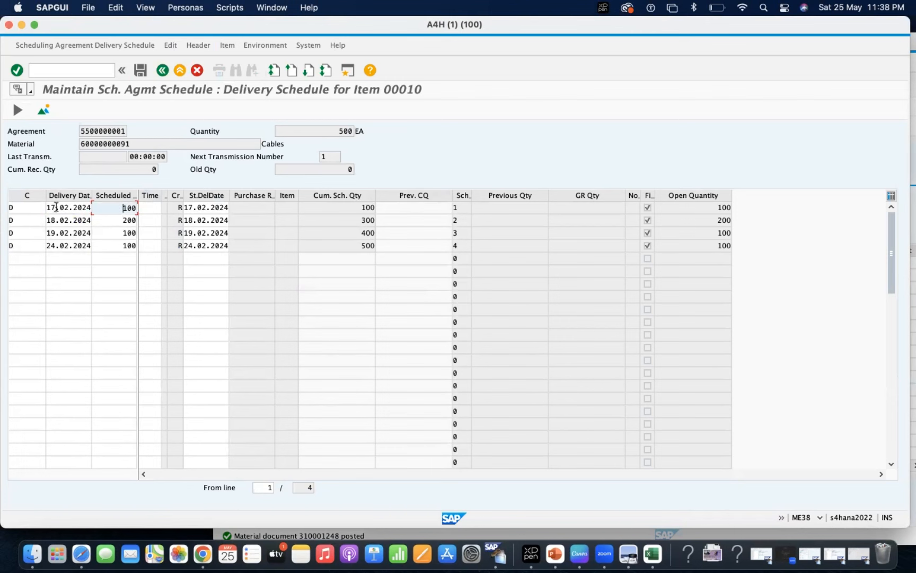
{"action": "left_click", "coordinate": [44, 110]}
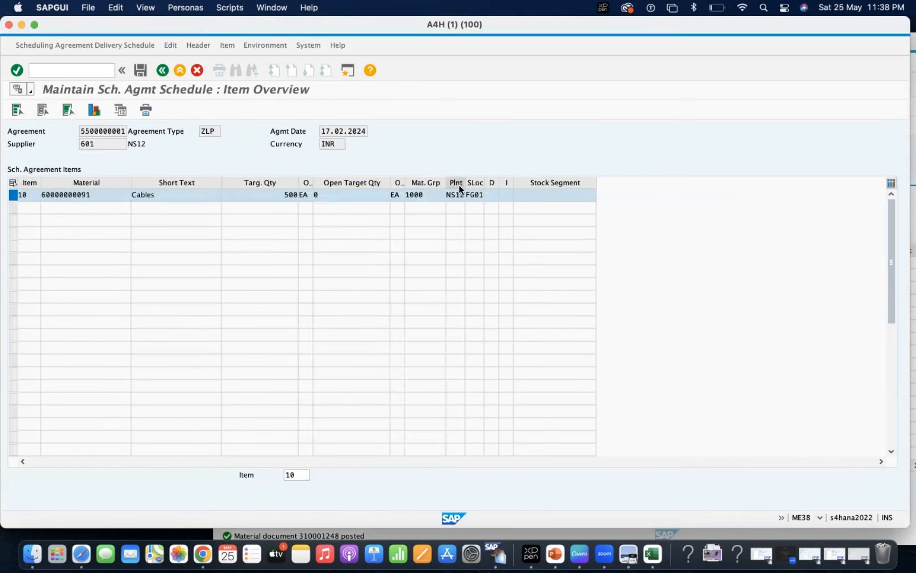
Step: Select item 10 in the scheduling agreement's item overview, check it for a deletion option, and return to the stock/requirements list
{"action": "left_click", "coordinate": [491, 195]}
{"action": "left_click", "coordinate": [16, 200]}
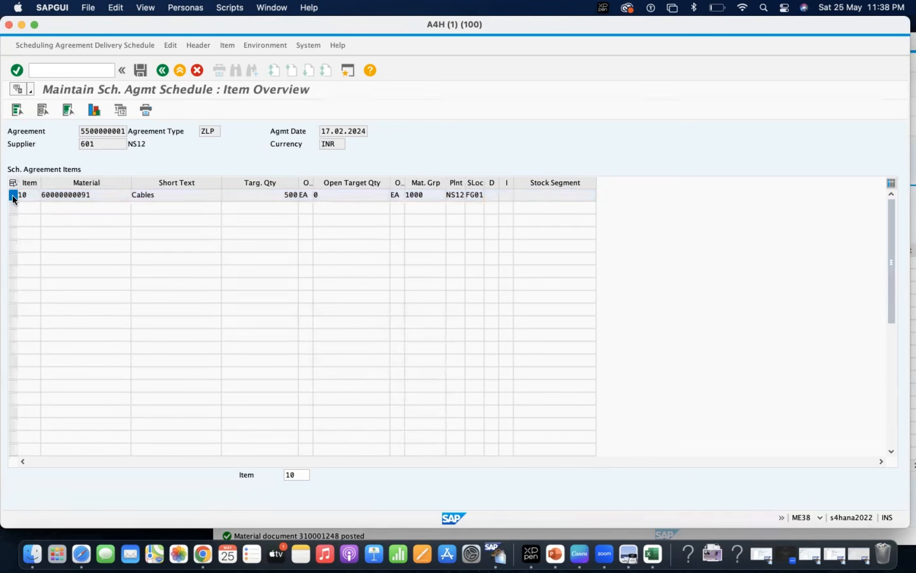
{"action": "left_click", "coordinate": [13, 197]}
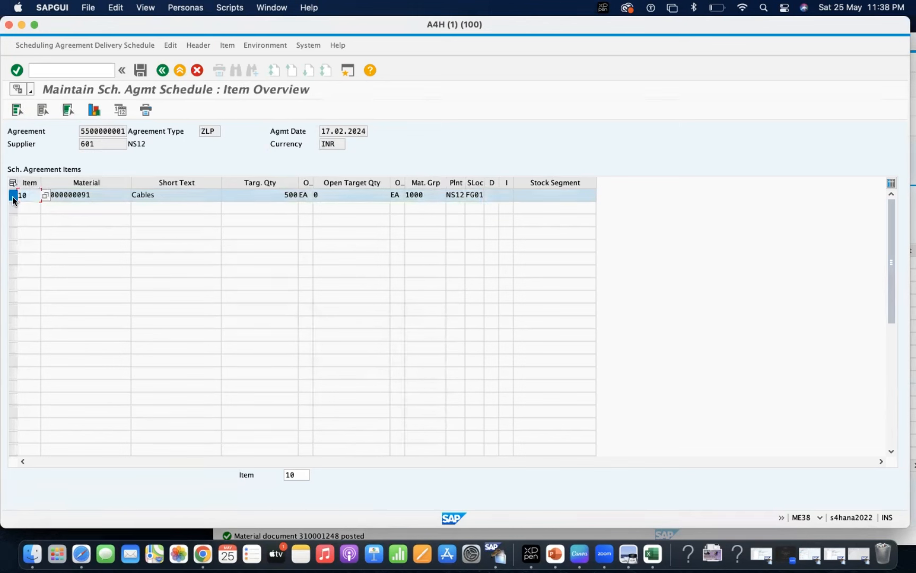
{"action": "left_click", "coordinate": [170, 47]}
{"action": "left_click", "coordinate": [162, 69]}
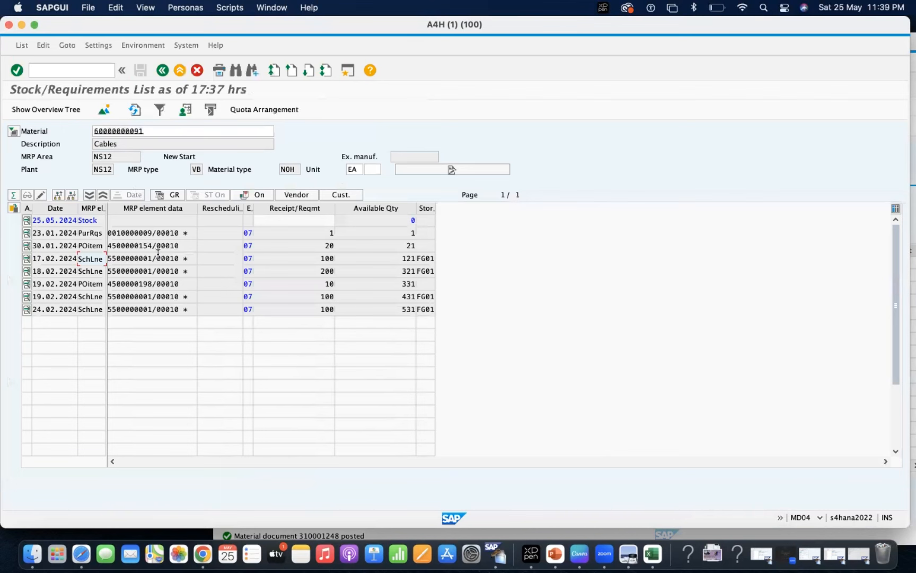
Step: Delete item 10 of the purchase order dated 19.02.2024 for 10 EA, save the order, and refresh the stock/requirements list
{"action": "left_click", "coordinate": [130, 289]}
{"action": "double_click", "coordinate": [129, 289]}
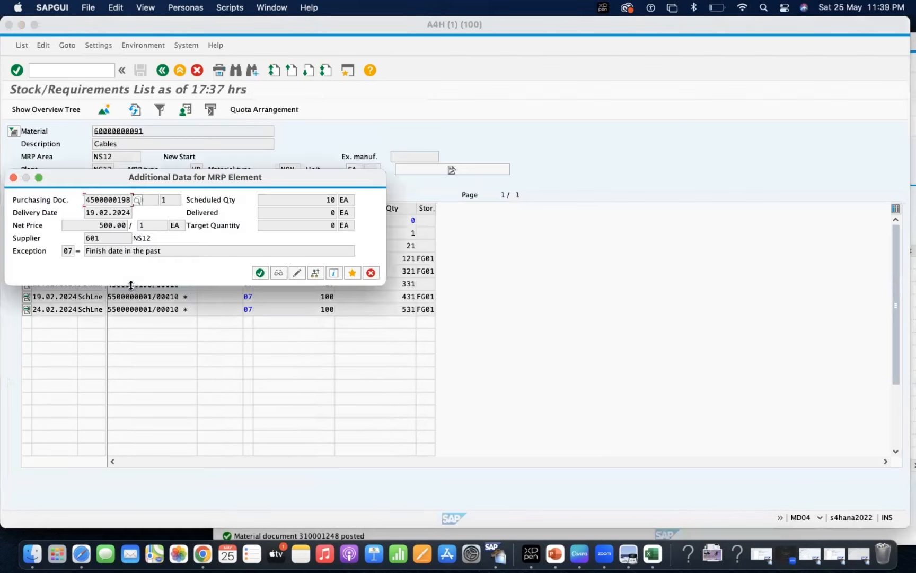
{"action": "left_click", "coordinate": [297, 272]}
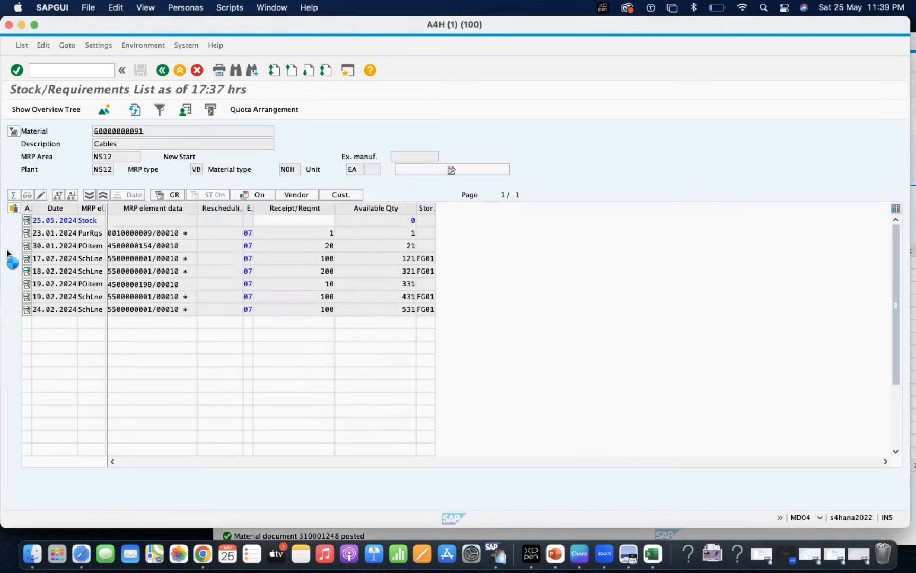
{"action": "left_click", "coordinate": [30, 183]}
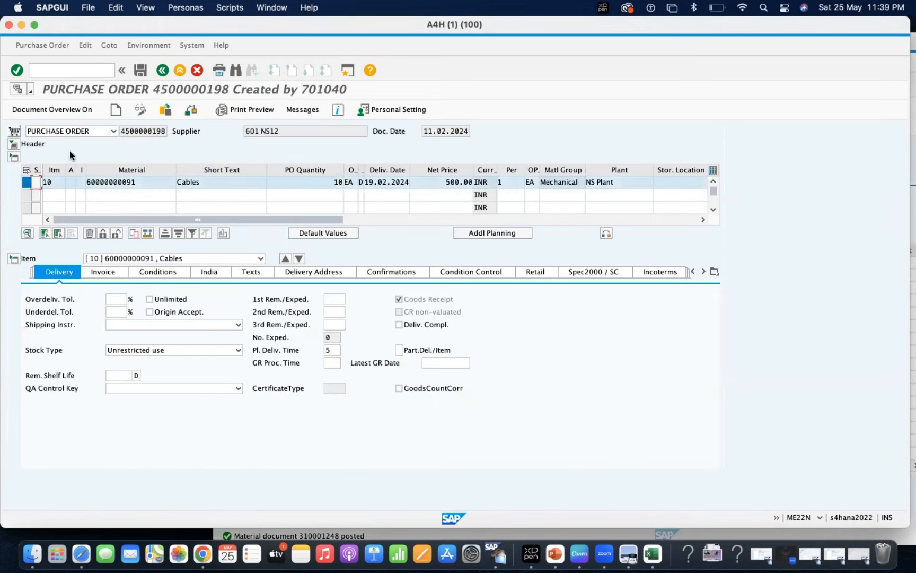
{"action": "left_click", "coordinate": [89, 233]}
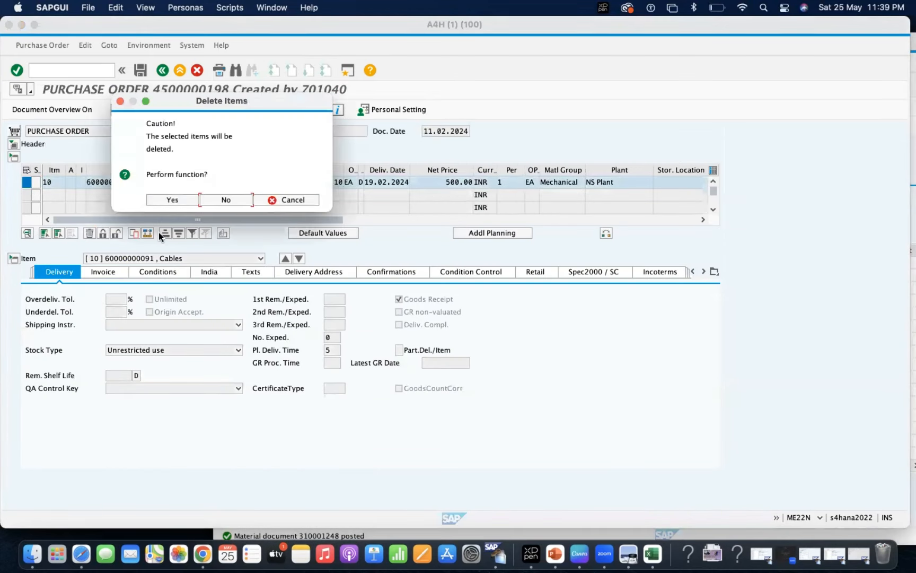
{"action": "left_click", "coordinate": [171, 200]}
{"action": "left_click", "coordinate": [141, 70]}
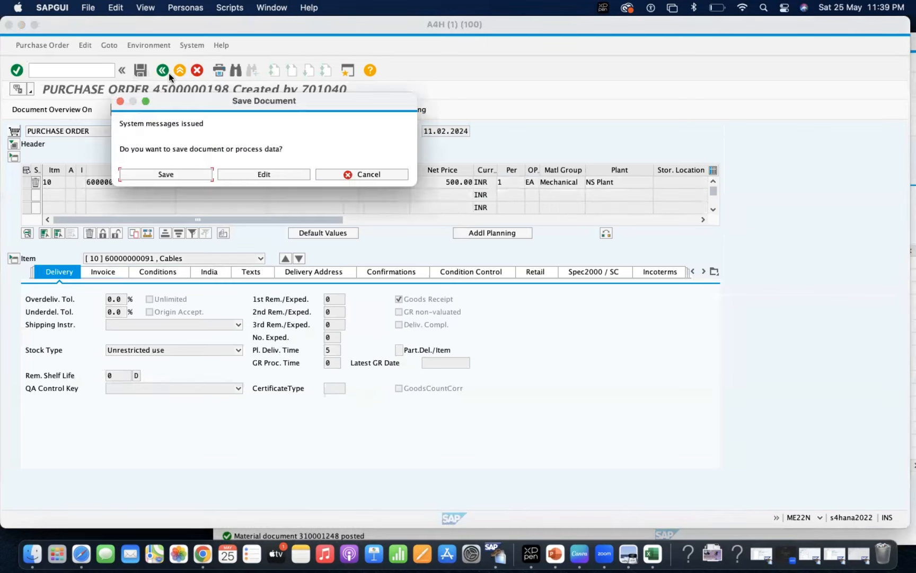
{"action": "left_click", "coordinate": [176, 174]}
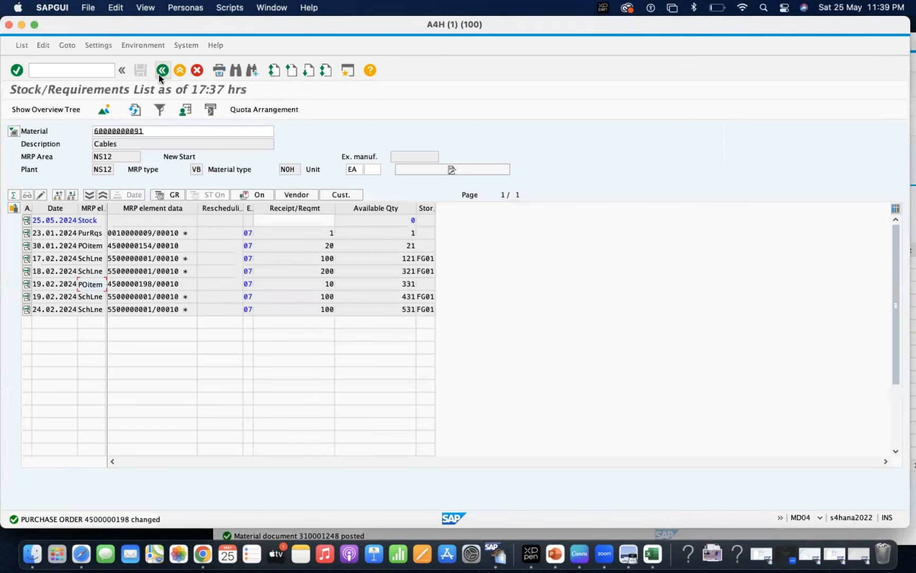
{"action": "left_click", "coordinate": [136, 110]}
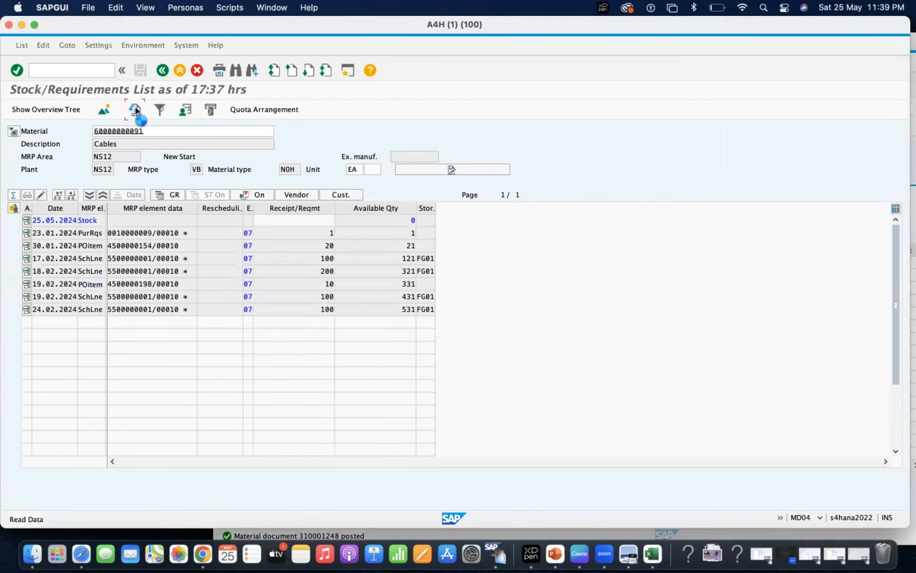
Step: Open the scheduling agreement's delivery schedule in change mode from its 17.02.2024 schedule line
{"action": "double_click", "coordinate": [141, 233]}
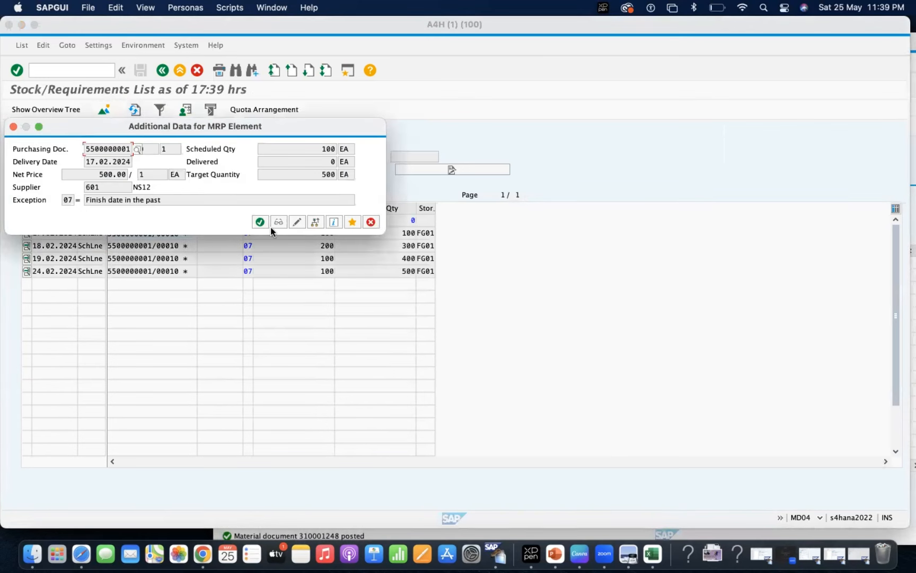
{"action": "left_click", "coordinate": [297, 222]}
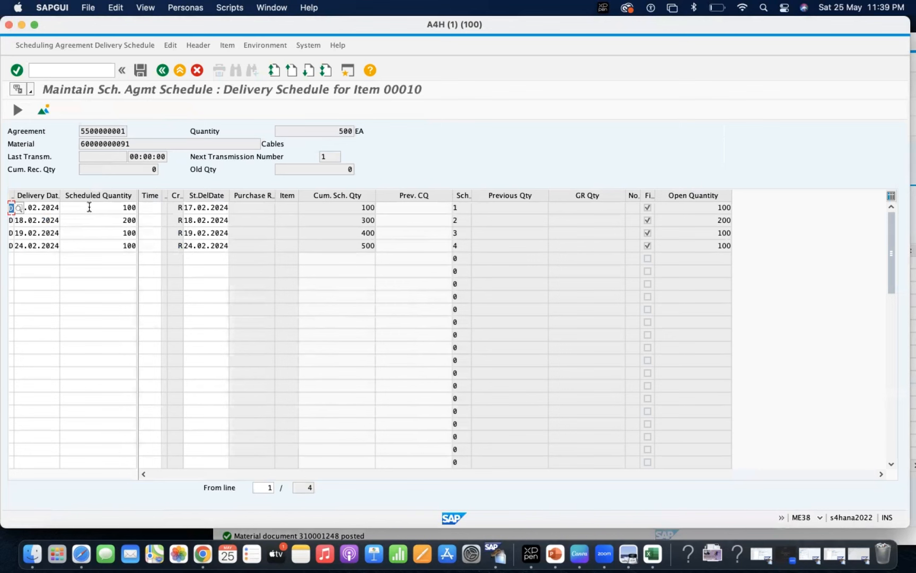
{"action": "left_click", "coordinate": [31, 208]}
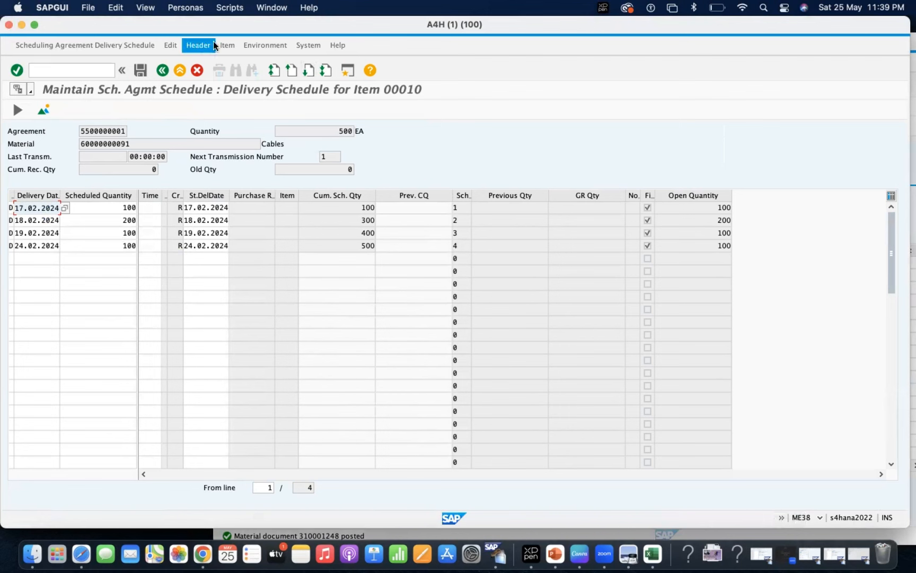
Step: Search the item overview's commands for a way to delete item 10, and return to the item's delivery schedule
{"action": "left_click", "coordinate": [231, 45]}
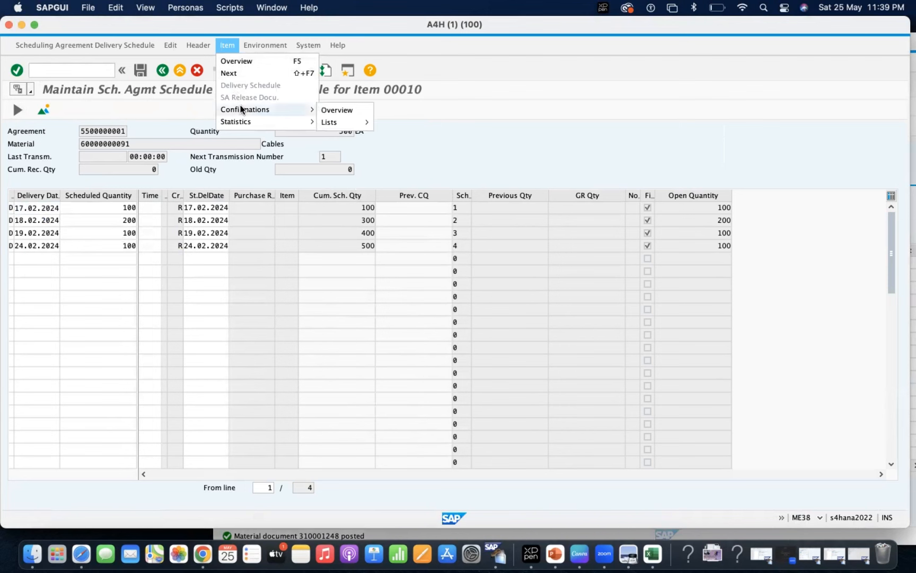
{"action": "left_click", "coordinate": [230, 61]}
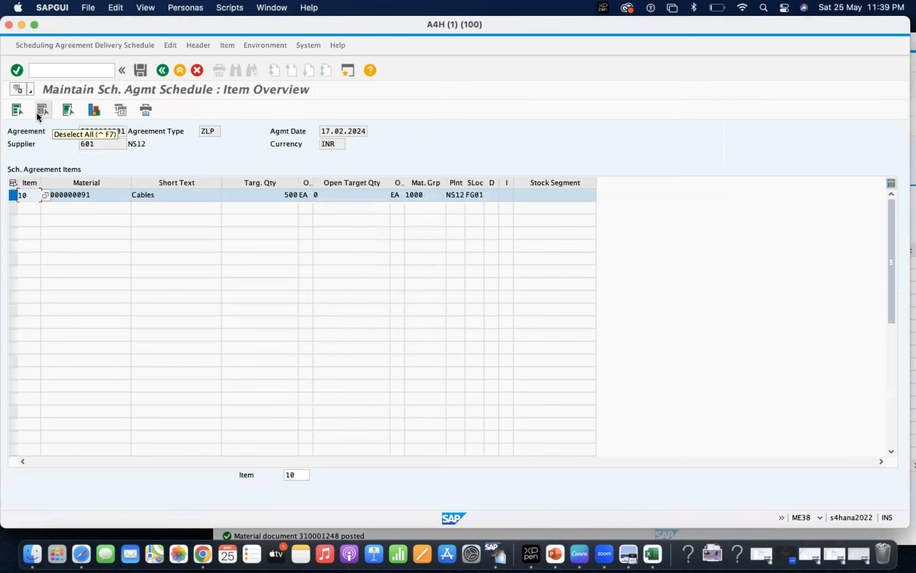
{"action": "left_click", "coordinate": [171, 46]}
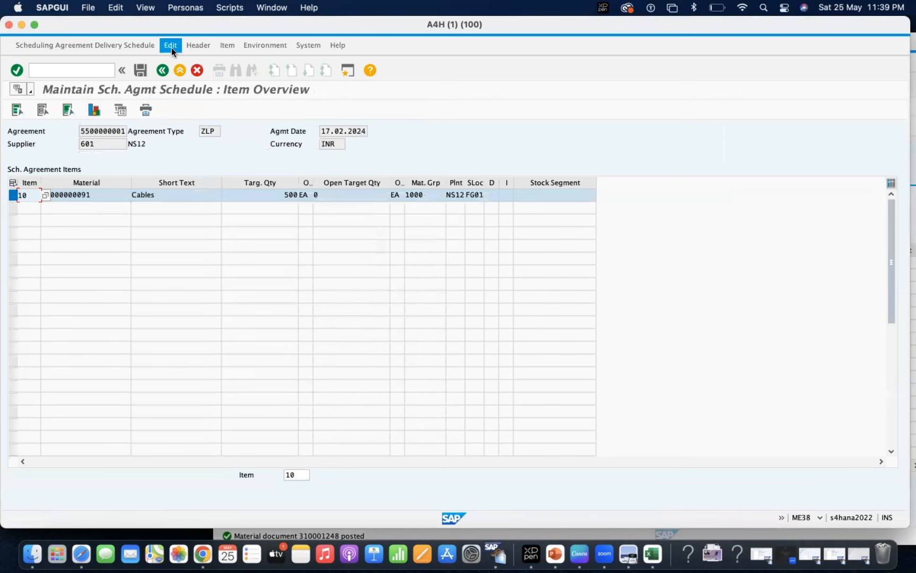
{"action": "left_click", "coordinate": [148, 184]}
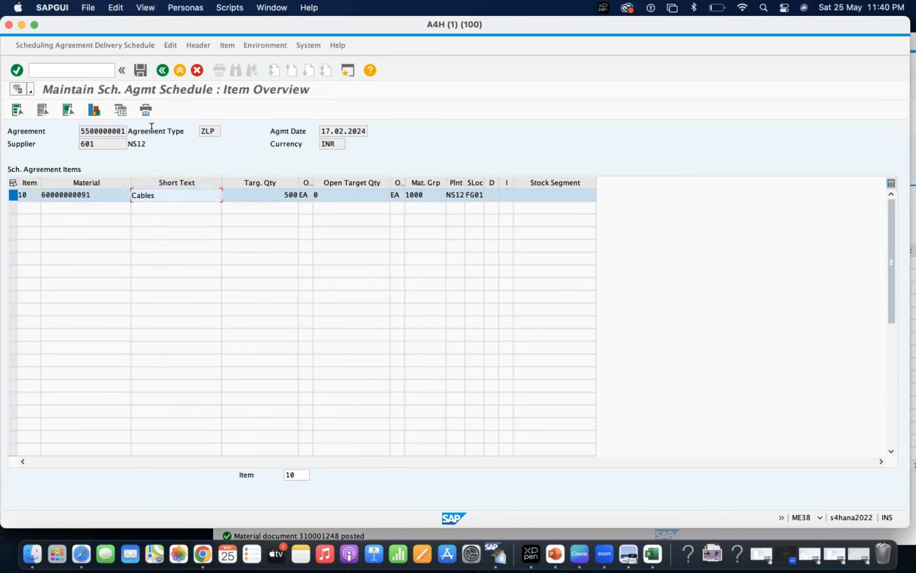
{"action": "left_click", "coordinate": [17, 110]}
{"action": "left_click", "coordinate": [171, 45]}
{"action": "mouse_move", "coordinate": [190, 77]}
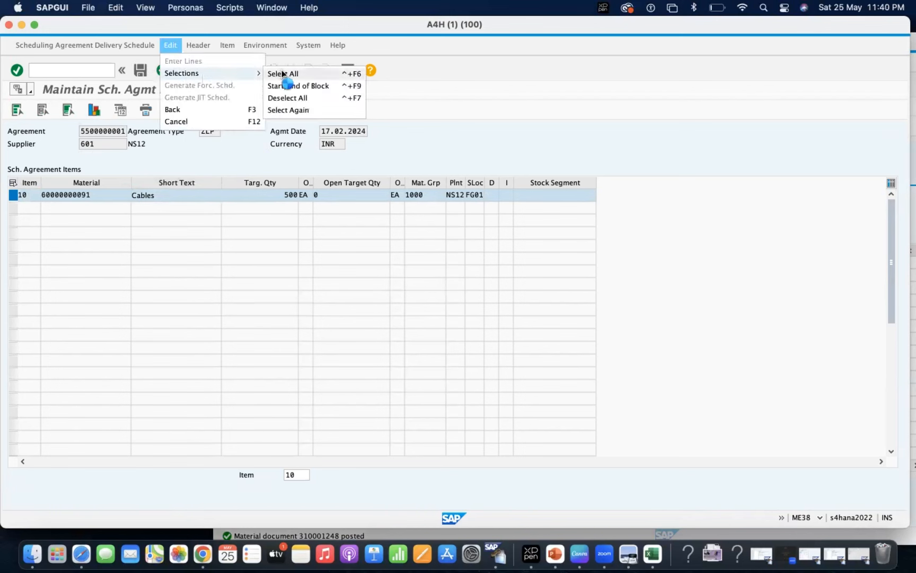
{"action": "left_click", "coordinate": [289, 85]}
{"action": "left_click", "coordinate": [172, 46]}
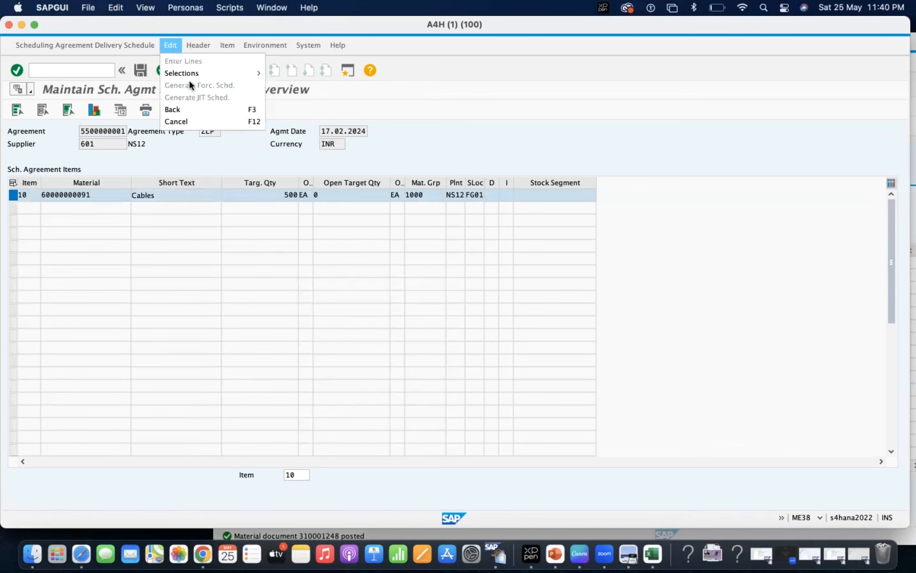
{"action": "mouse_move", "coordinate": [128, 49]}
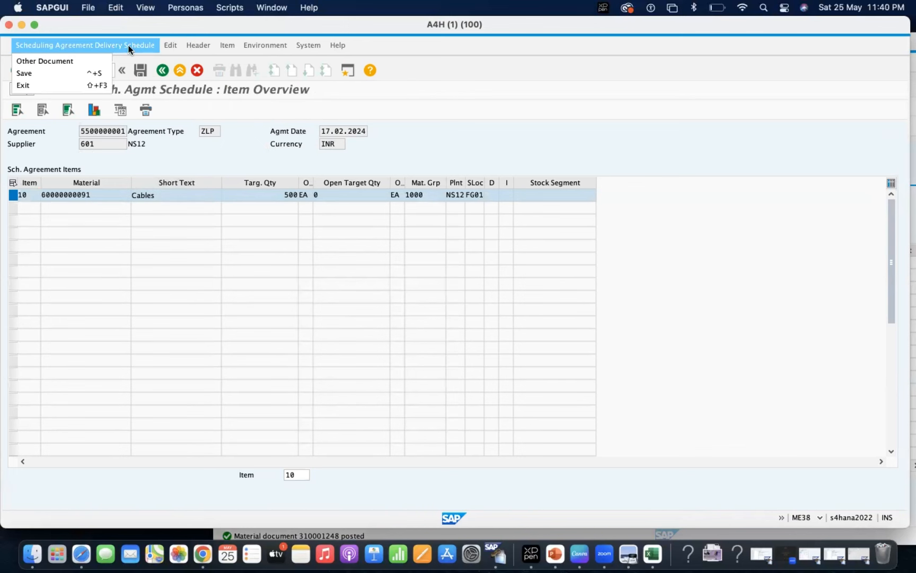
{"action": "mouse_move", "coordinate": [188, 43]}
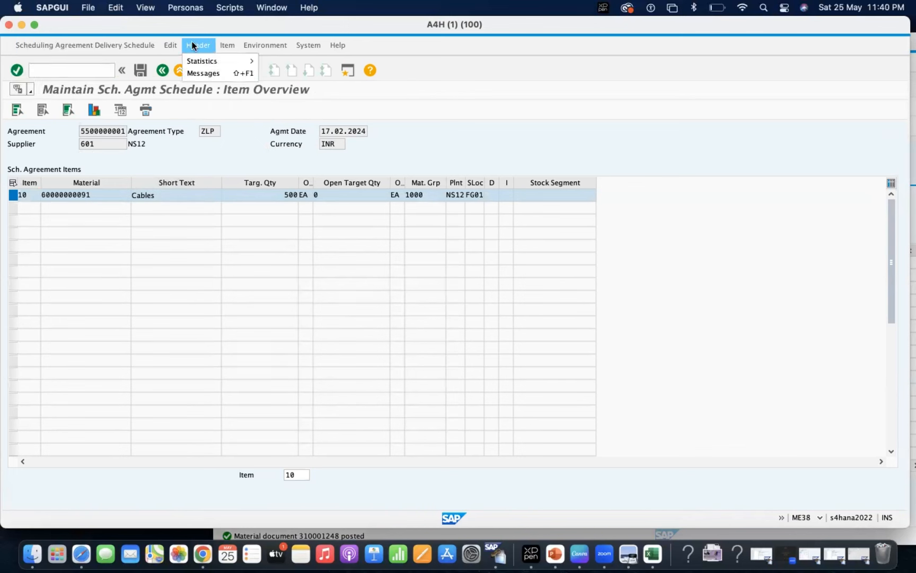
{"action": "mouse_move", "coordinate": [226, 47]}
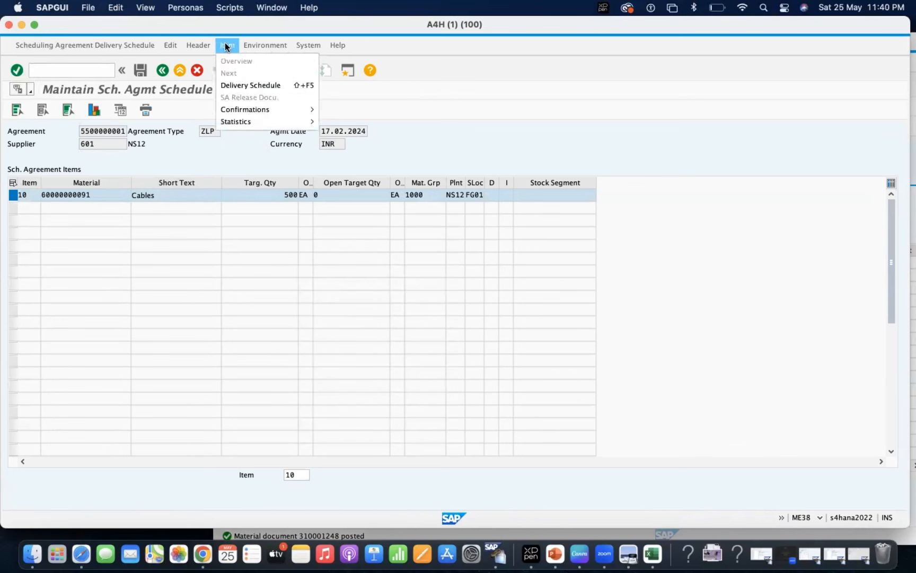
{"action": "left_click", "coordinate": [254, 86]}
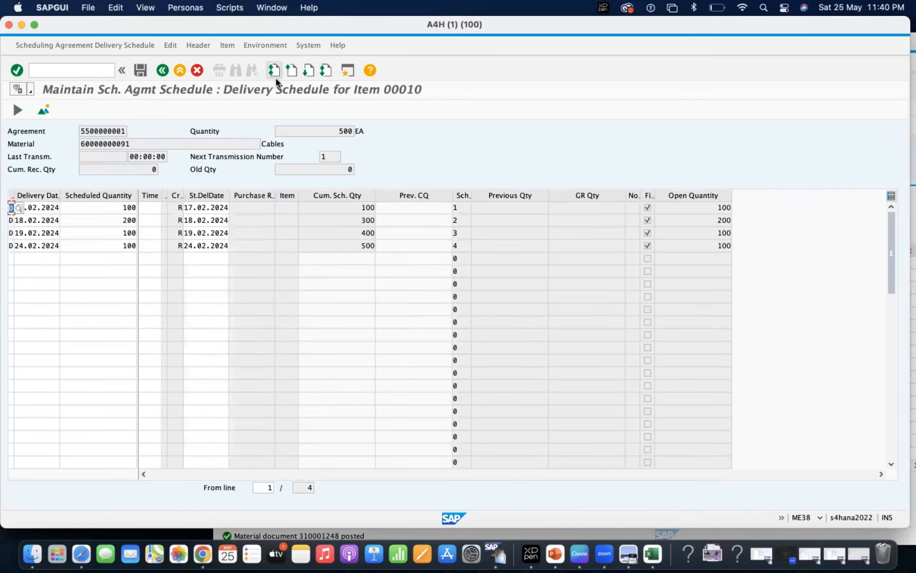
Step: Search the delivery schedule's commands for a way to delete lines, and try to open the item's confirmations overview
{"action": "left_click", "coordinate": [433, 208]}
{"action": "left_click", "coordinate": [195, 209]}
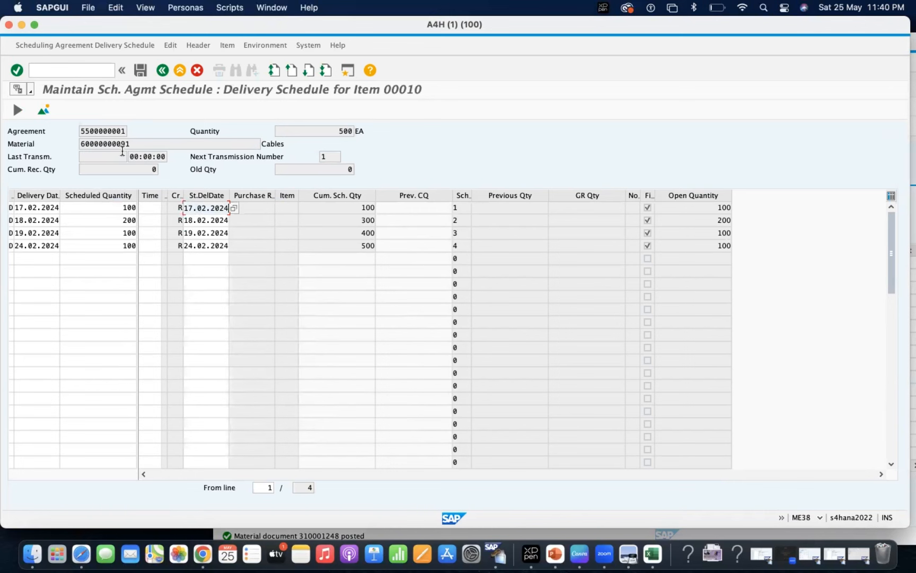
{"action": "left_click", "coordinate": [227, 45]}
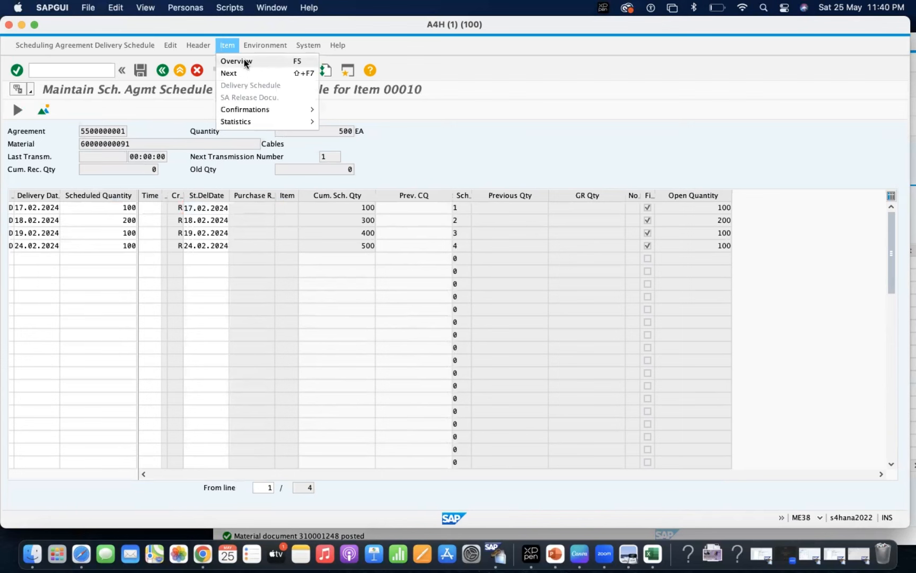
{"action": "mouse_move", "coordinate": [253, 45]}
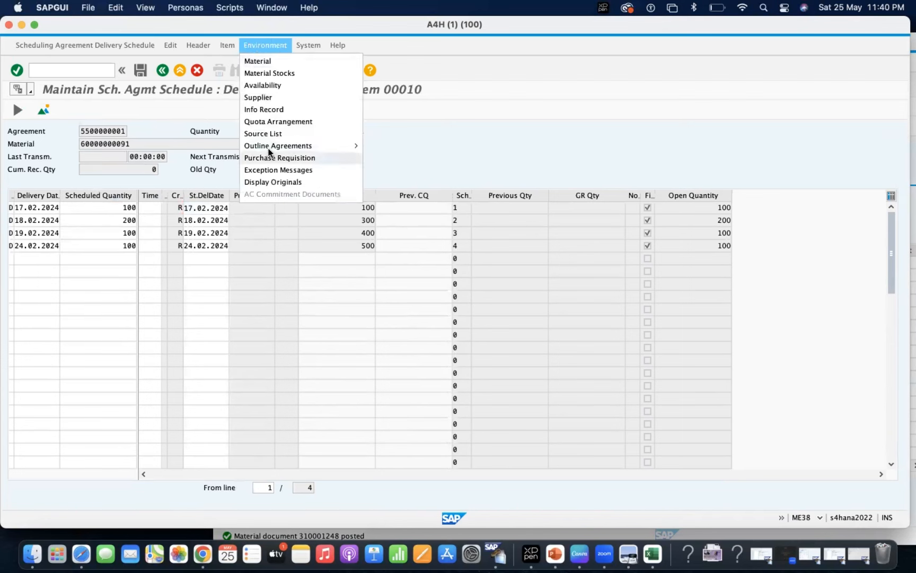
{"action": "mouse_move", "coordinate": [268, 145]}
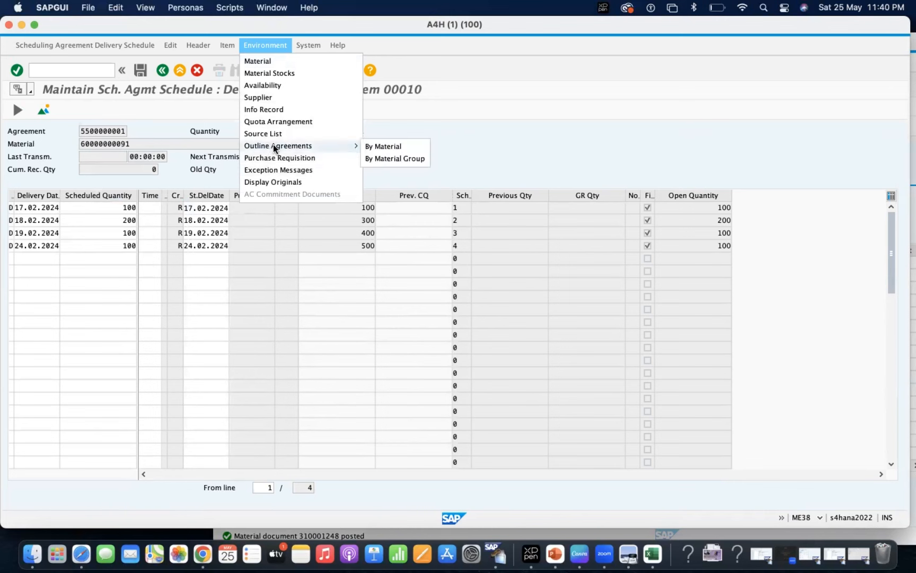
{"action": "mouse_move", "coordinate": [196, 45]}
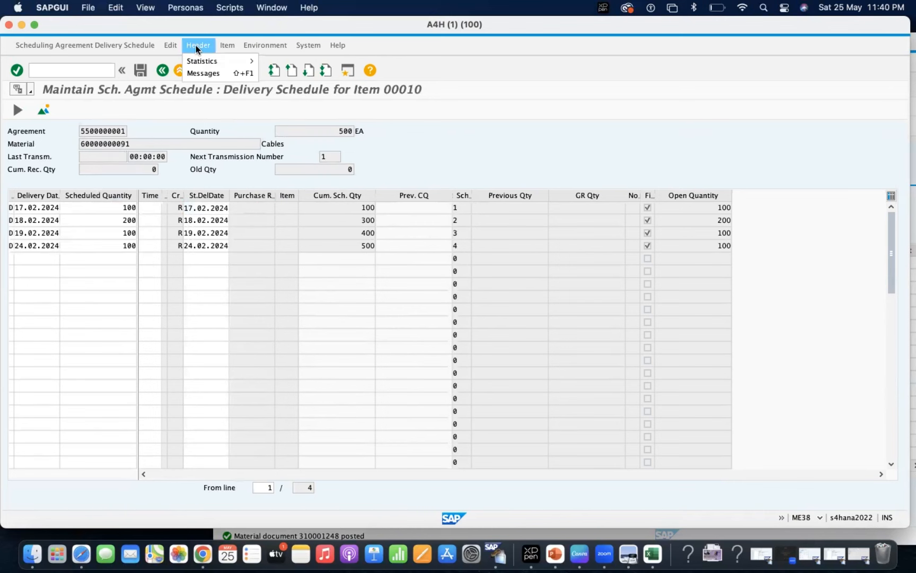
{"action": "mouse_move", "coordinate": [149, 47]}
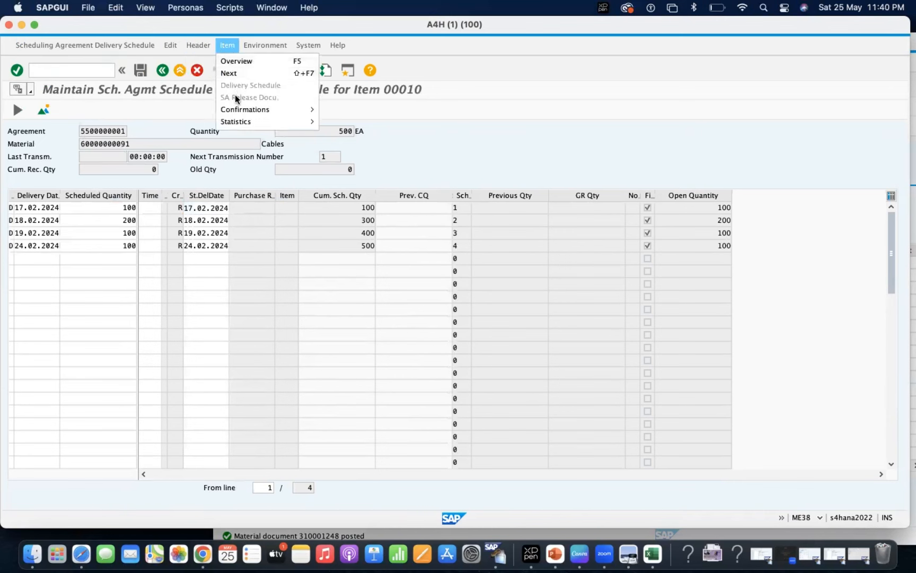
{"action": "mouse_move", "coordinate": [250, 113]}
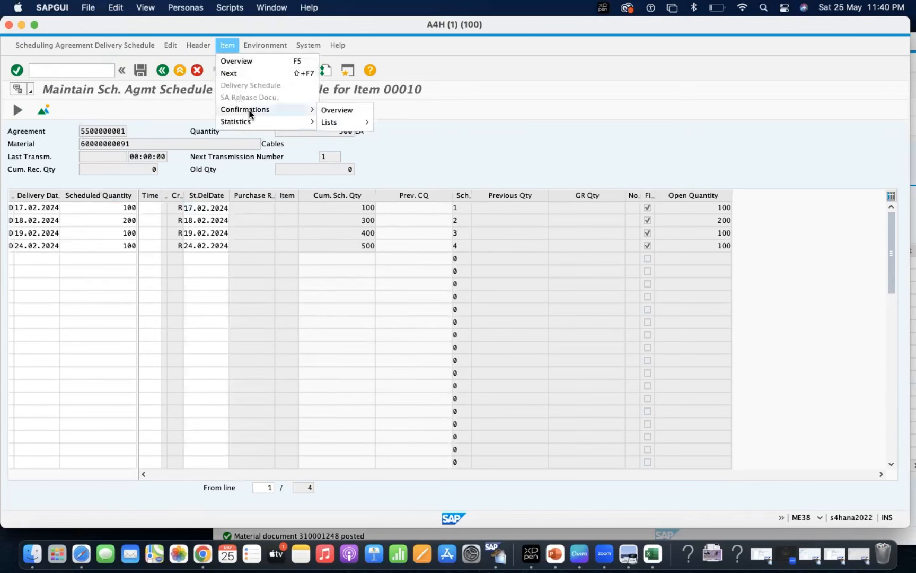
{"action": "left_click", "coordinate": [345, 110]}
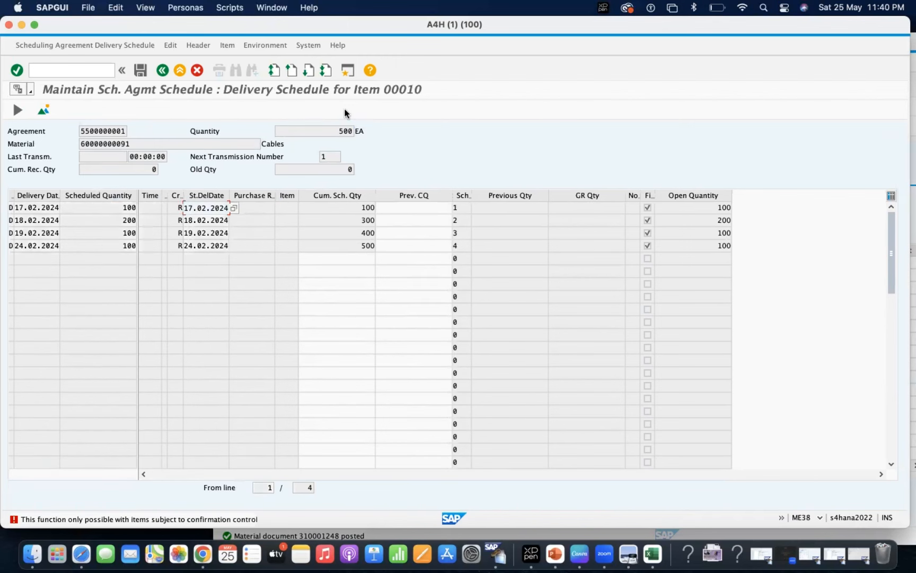
{"action": "key", "text": "Return"}
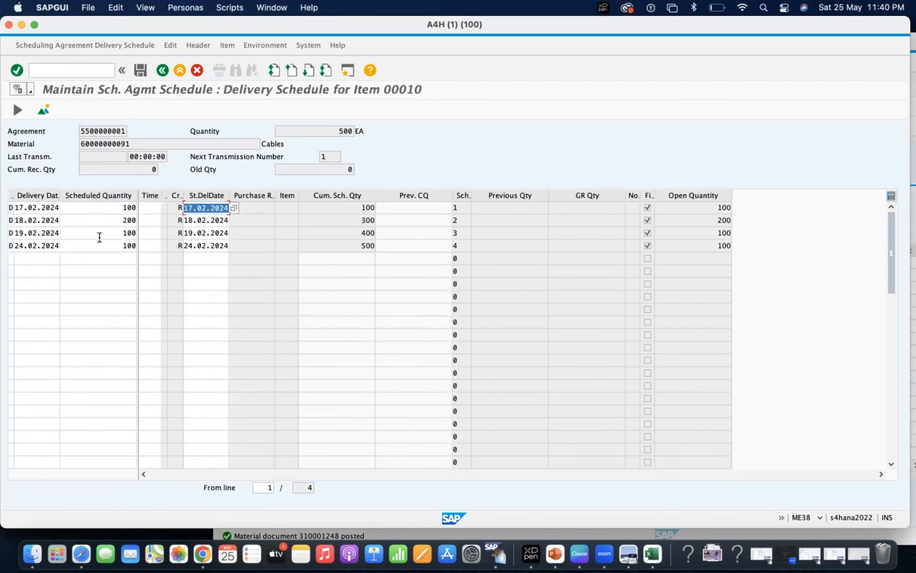
{"action": "left_click", "coordinate": [46, 208]}
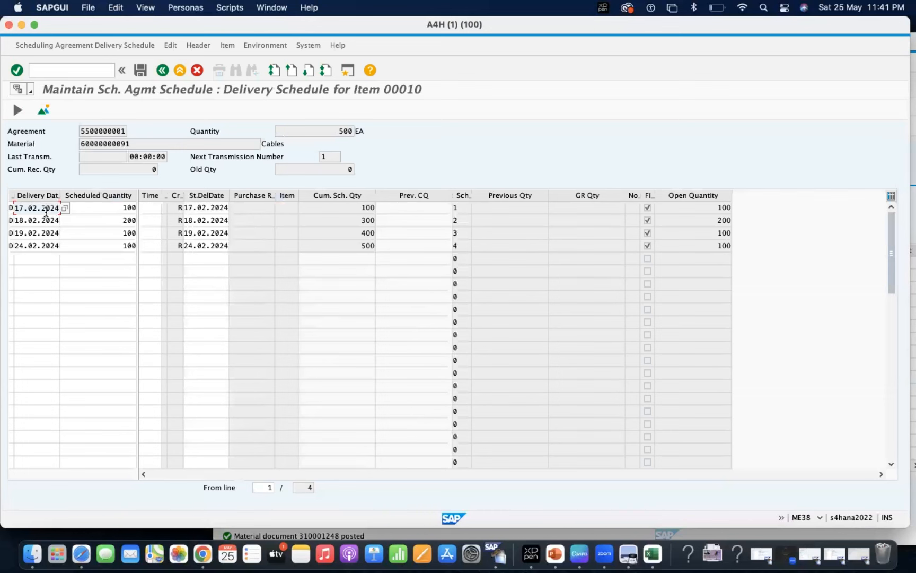
{"action": "left_click", "coordinate": [115, 208]}
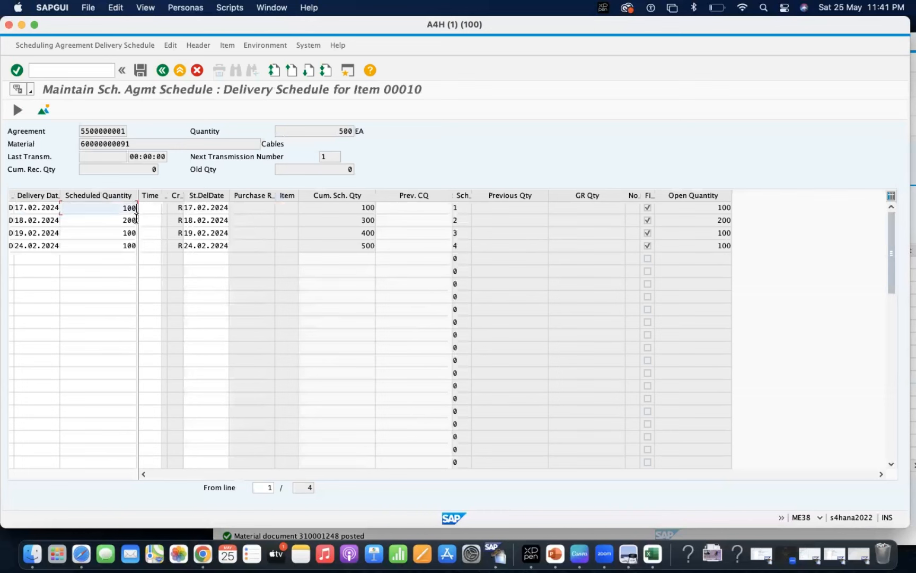
{"action": "left_click_drag", "start_coordinate": [115, 212], "coordinate": [131, 253]}
{"action": "left_click", "coordinate": [106, 209]}
{"action": "key", "text": "super+y"}
{"action": "mouse_move", "coordinate": [112, 202]}
{"action": "left_mouse_down"}
{"action": "mouse_move", "coordinate": [137, 259]}
{"action": "mouse_move", "coordinate": [136, 248]}
{"action": "left_mouse_up"}
Step: Clear the scheduled quantities of all four delivery schedule lines of item 10 to remove the lines
{"action": "left_click", "coordinate": [108, 204]}
{"action": "key", "text": "Delete"}
{"action": "key", "text": "Delete"}
{"action": "key", "text": "Delete"}
{"action": "key", "text": "Down"}
{"action": "key", "text": "super+x"}
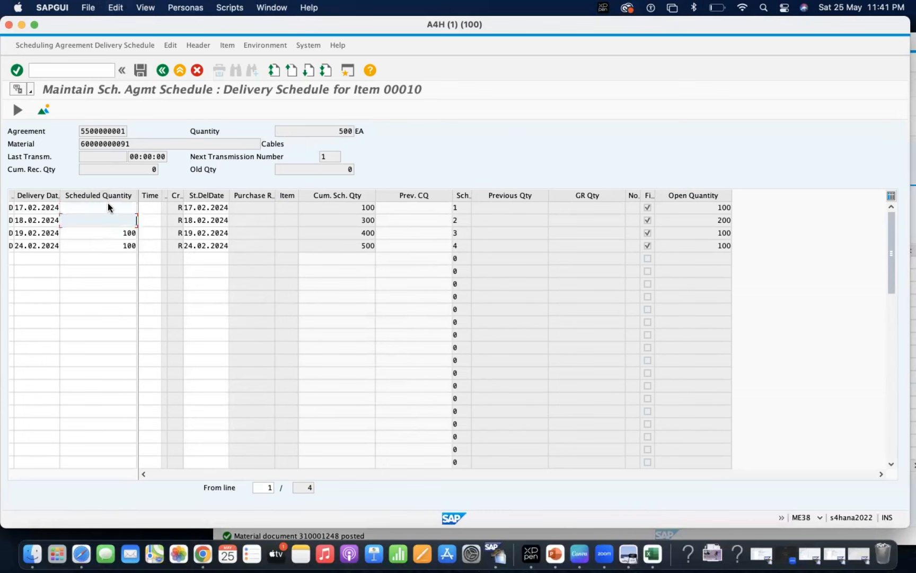
{"action": "key", "text": "Down"}
{"action": "key", "text": "super+a"}
{"action": "key", "text": "Delete"}
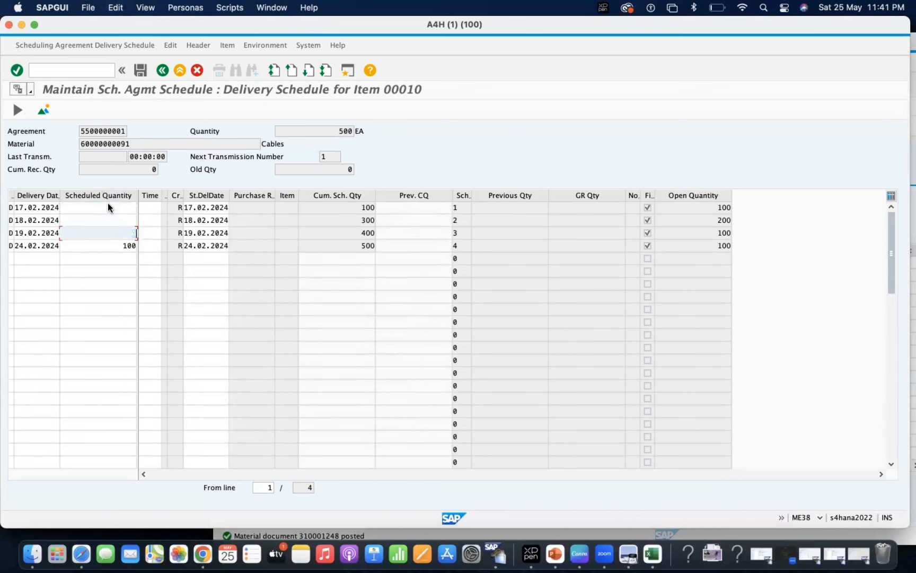
{"action": "key", "text": "Down"}
{"action": "key", "text": "super+a"}
{"action": "key", "text": "Delete"}
{"action": "key", "text": "Return"}
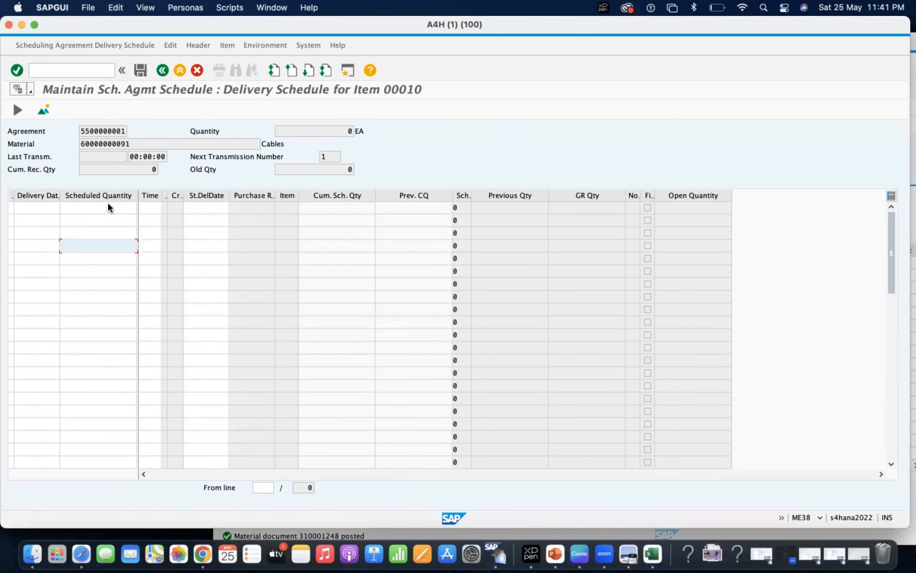
Step: Save the changed scheduling agreement, return to the stock/requirements list and refresh it to check the available quantity
{"action": "left_click", "coordinate": [140, 71]}
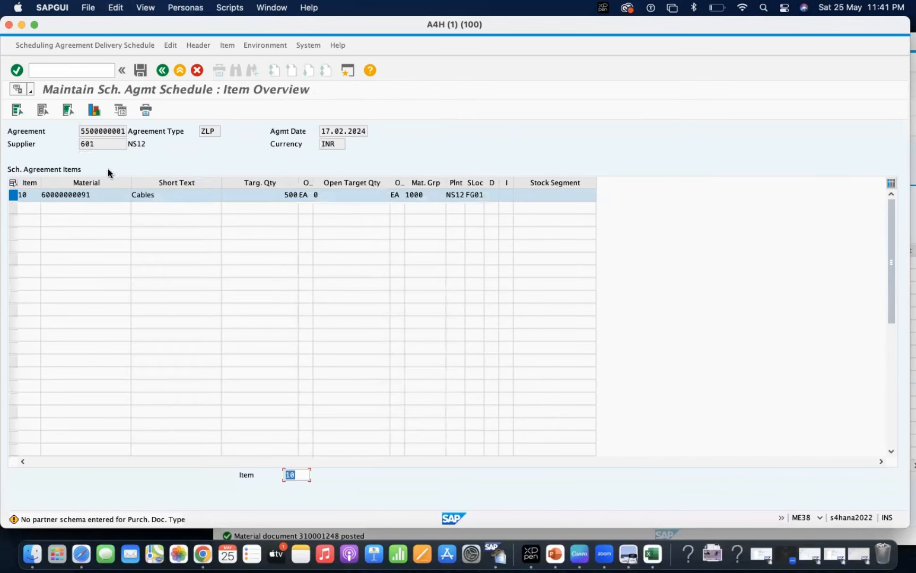
{"action": "left_click", "coordinate": [161, 70]}
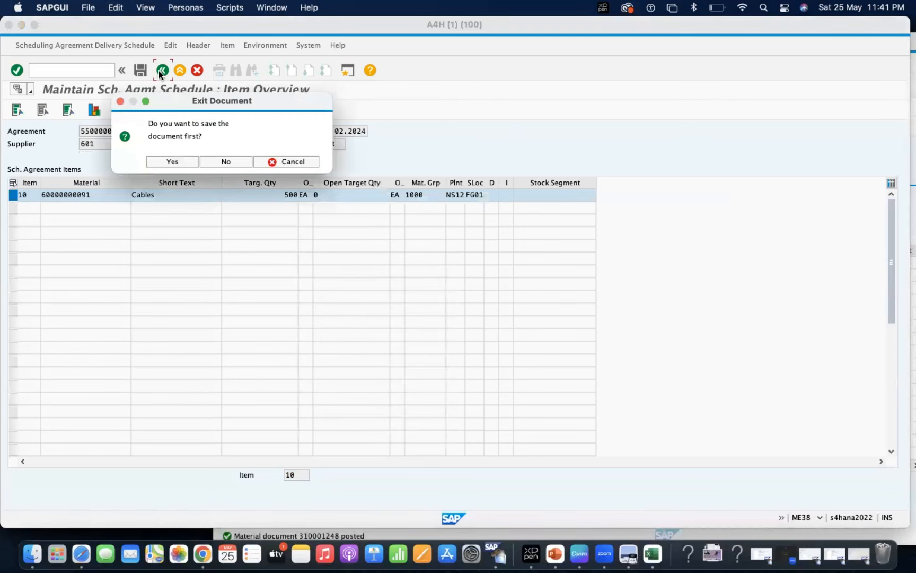
{"action": "left_click", "coordinate": [171, 163]}
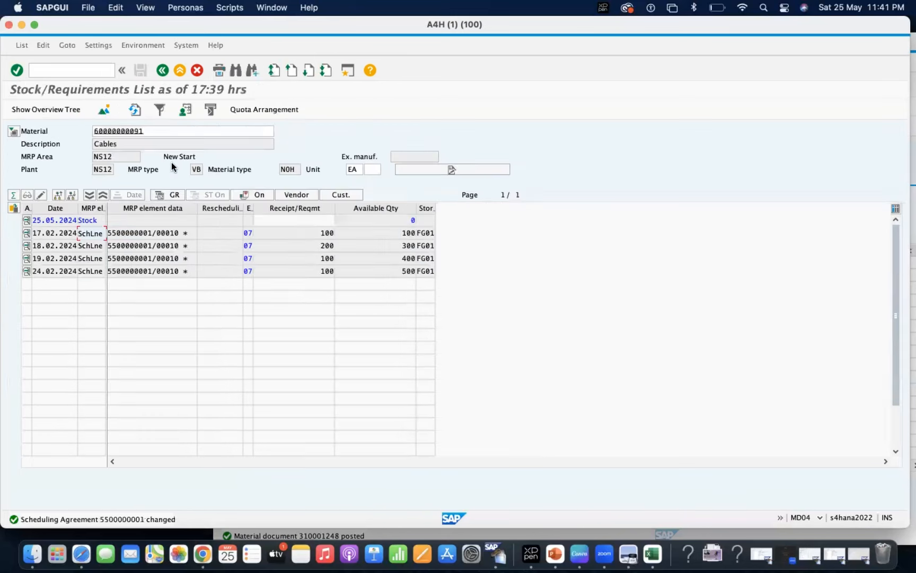
{"action": "left_click", "coordinate": [135, 110]}
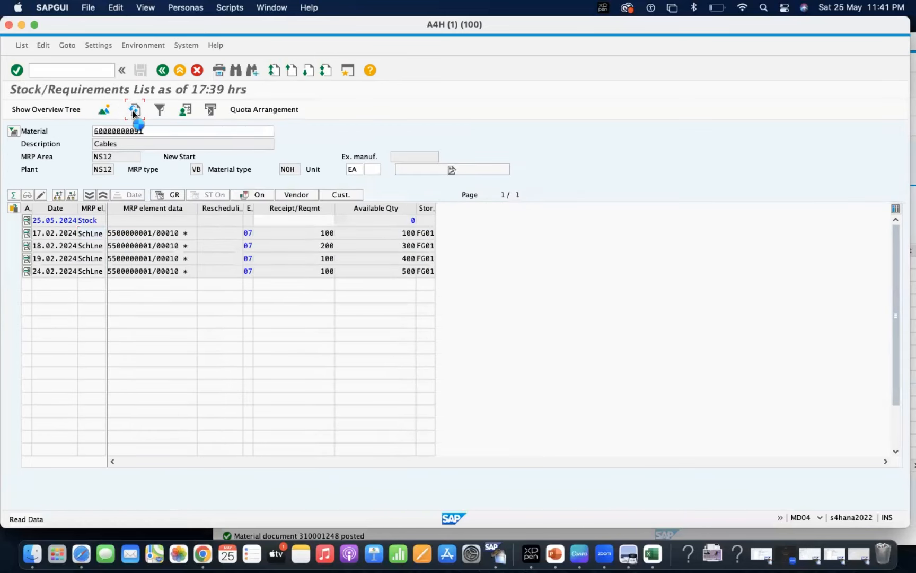
{"action": "left_click", "coordinate": [134, 113]}
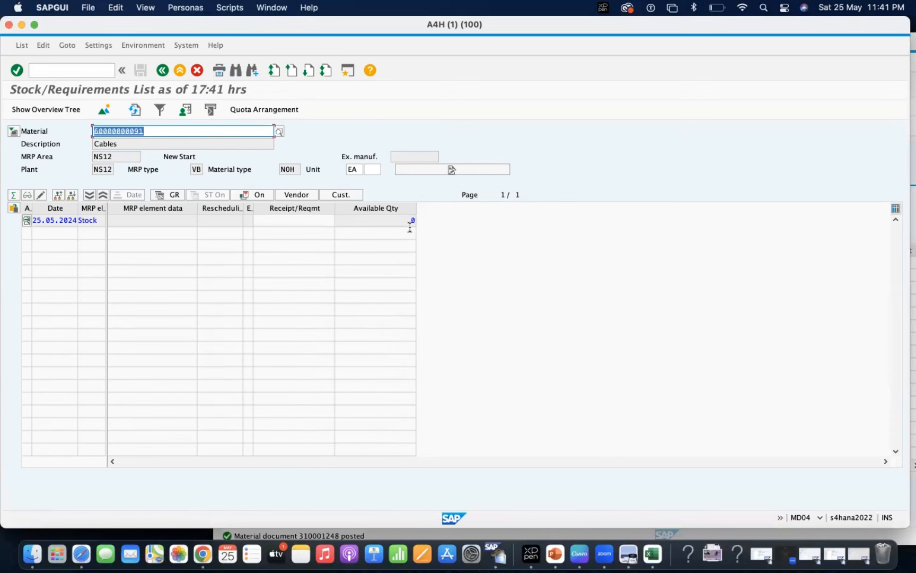
{"action": "left_click", "coordinate": [396, 222]}
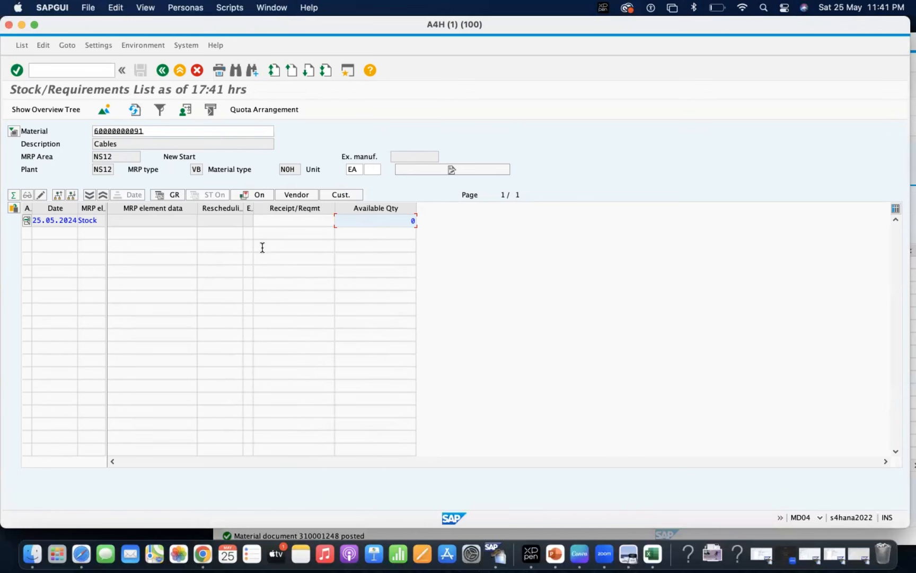
{"action": "left_click", "coordinate": [148, 219]}
{"action": "left_click", "coordinate": [391, 221]}
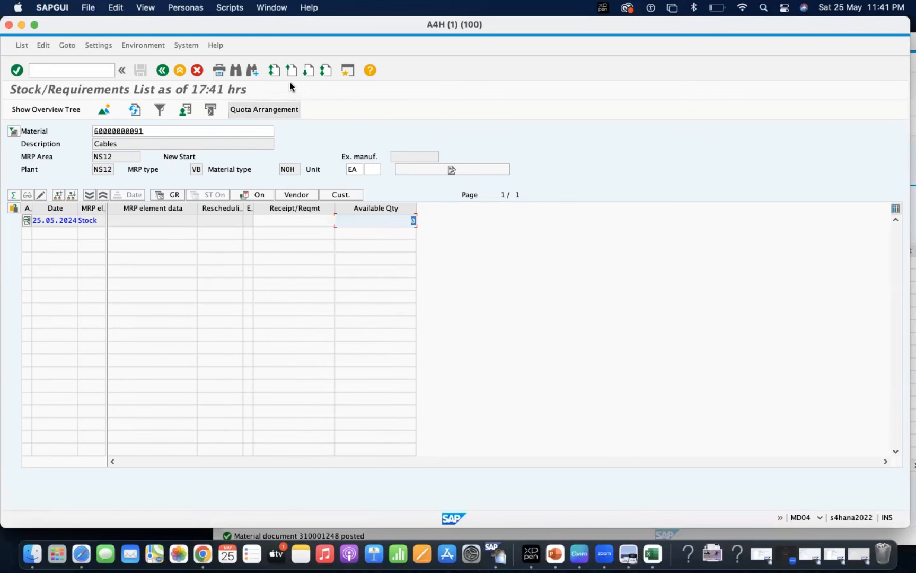
{"action": "left_click", "coordinate": [60, 72]}
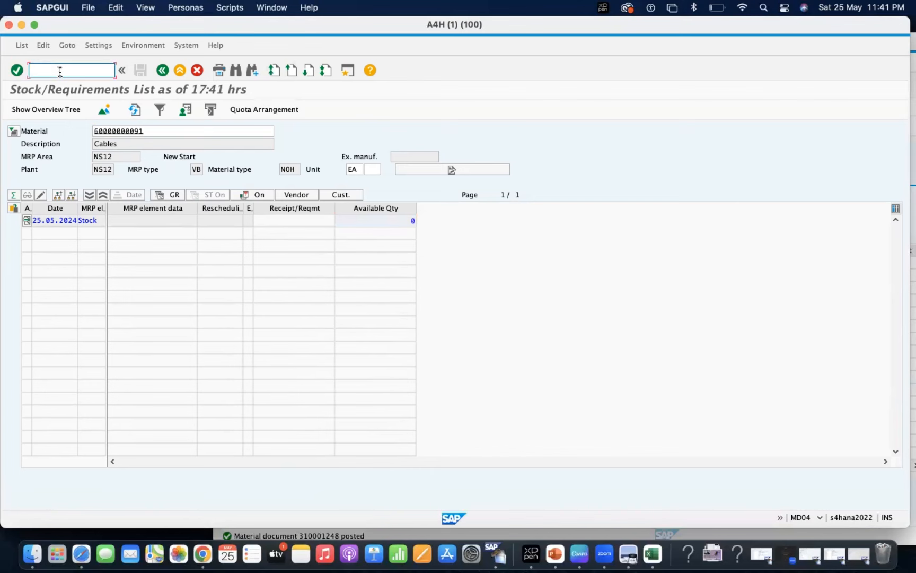
{"action": "type", "text": "mm02"}
{"action": "key", "text": "Return"}
{"action": "key", "text": "Return"}
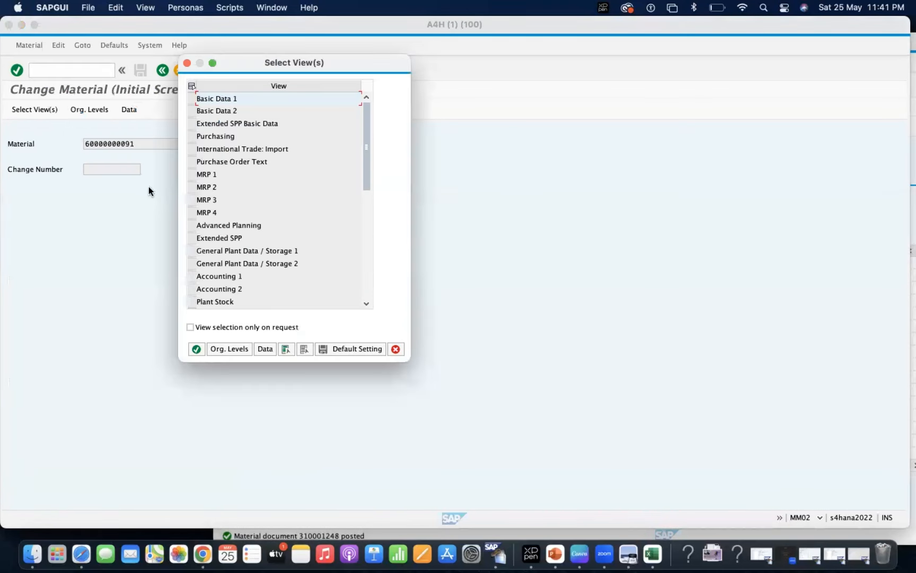
{"action": "double_click", "coordinate": [191, 99]}
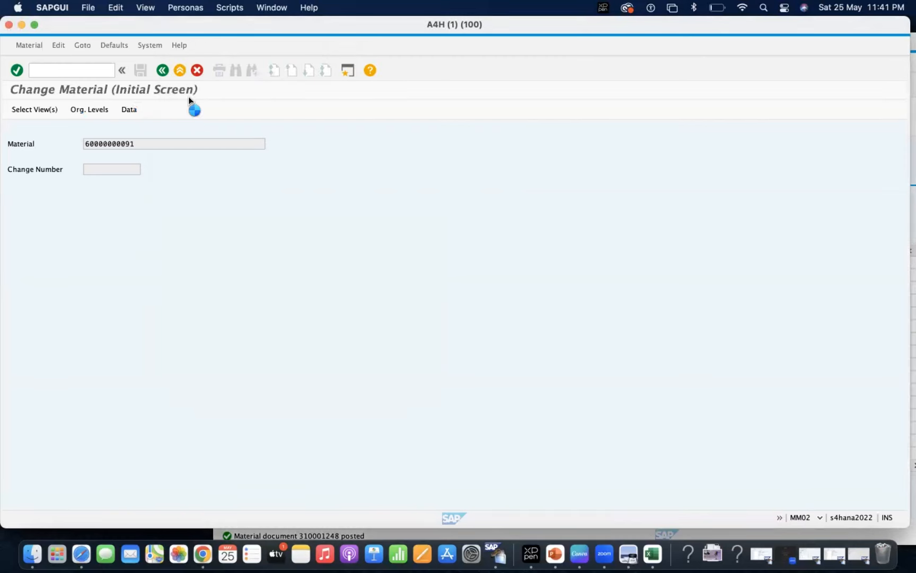
Step: Try to change the material's base unit of measure to PC and display the errors
{"action": "left_click", "coordinate": [127, 210]}
{"action": "key", "text": "BackSpace"}
{"action": "key", "text": "BackSpace"}
{"action": "type", "text": "PC"}
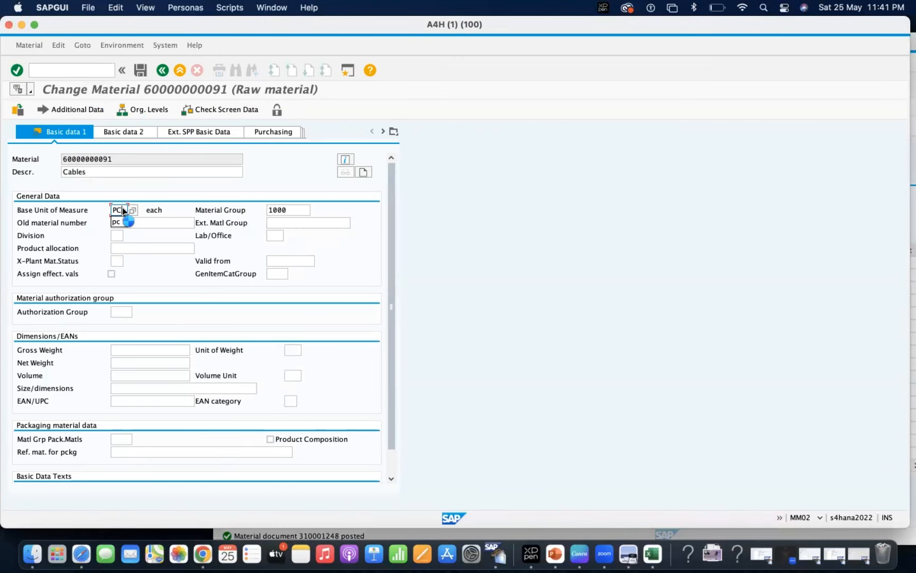
{"action": "key", "text": "Return"}
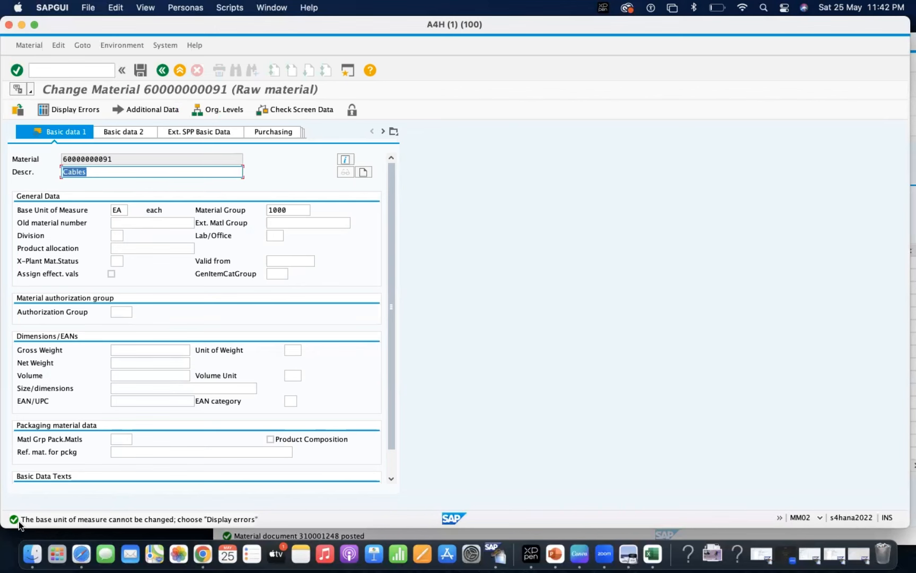
{"action": "left_click", "coordinate": [82, 110]}
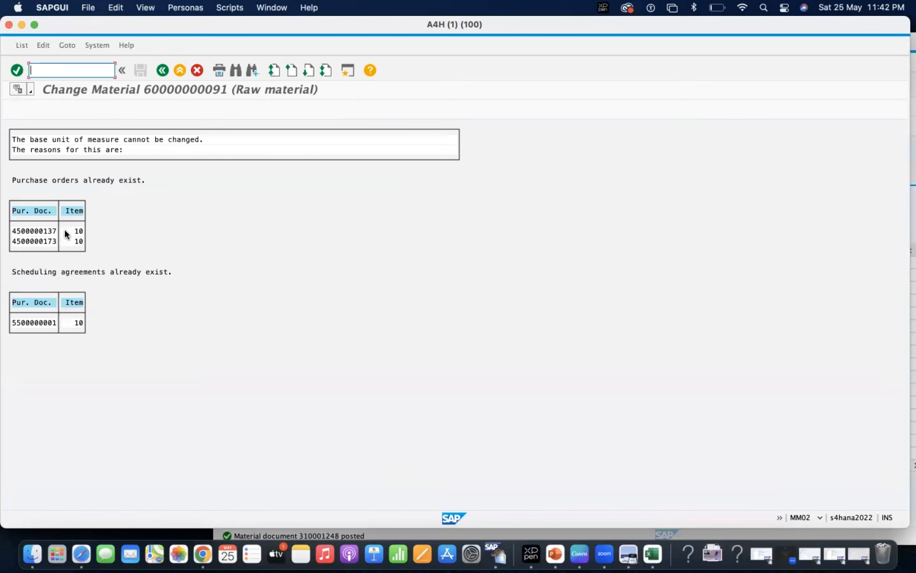
{"action": "left_click", "coordinate": [36, 230]}
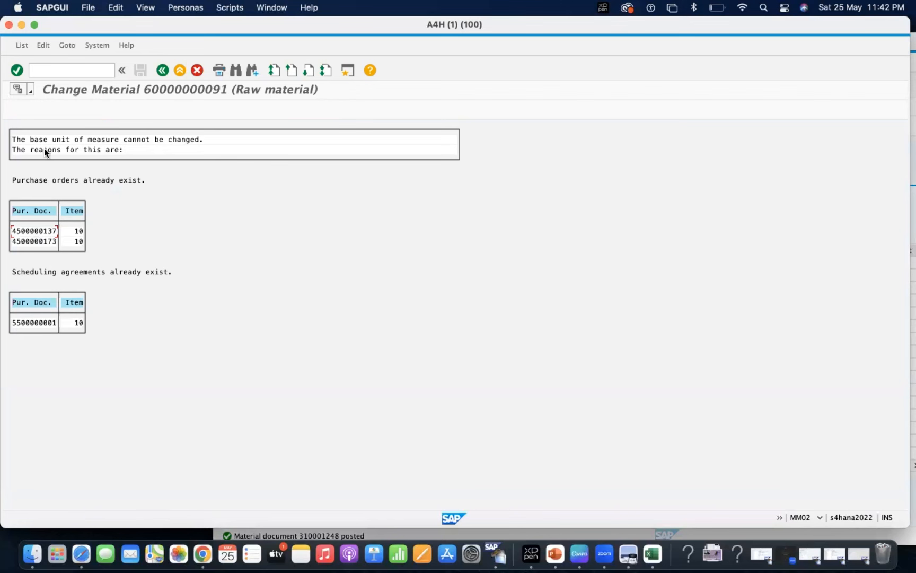
Step: Start transaction ME22N and open the first purchase order from the material's error list, dated 17.01.2024
{"action": "left_click", "coordinate": [71, 74]}
{"action": "type", "text": "/"}
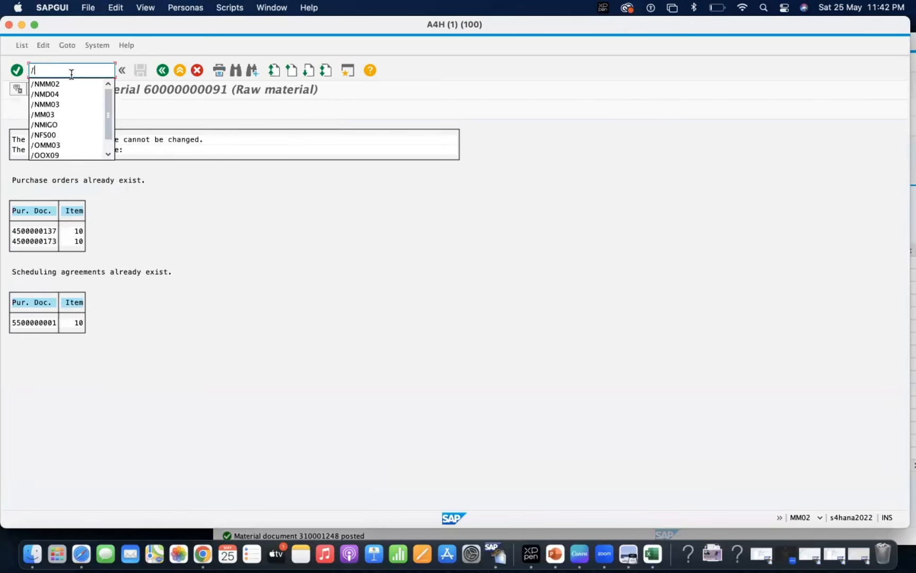
{"action": "type", "text": "NME22N"}
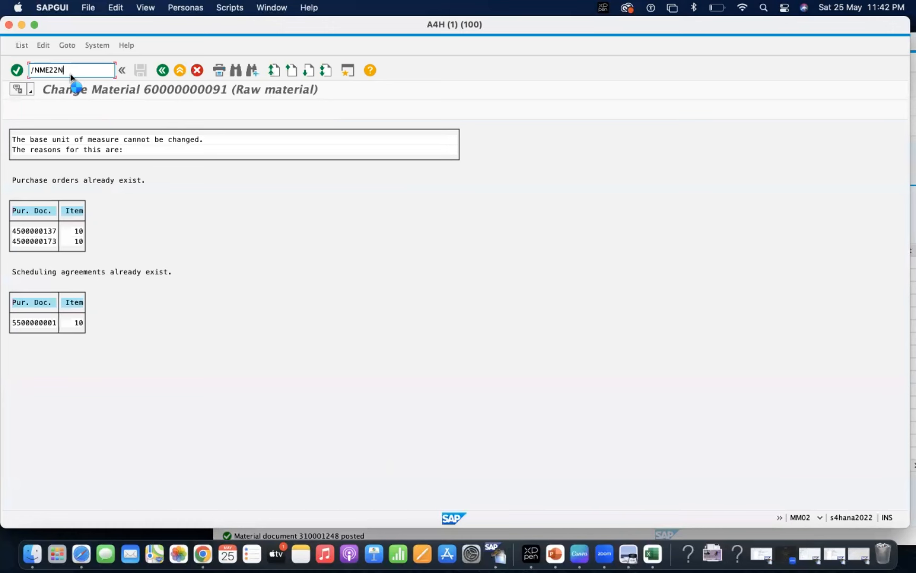
{"action": "key", "text": "Return"}
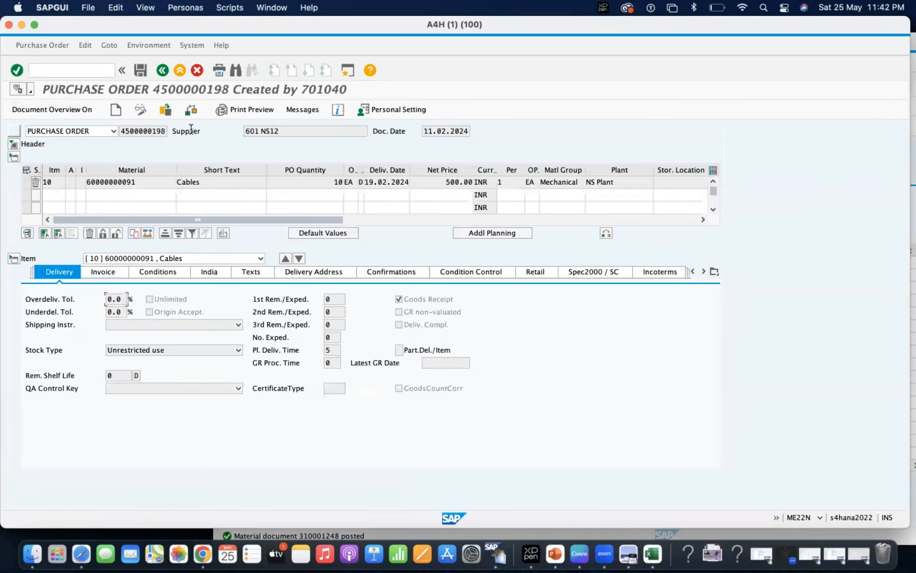
{"action": "left_click", "coordinate": [165, 109]}
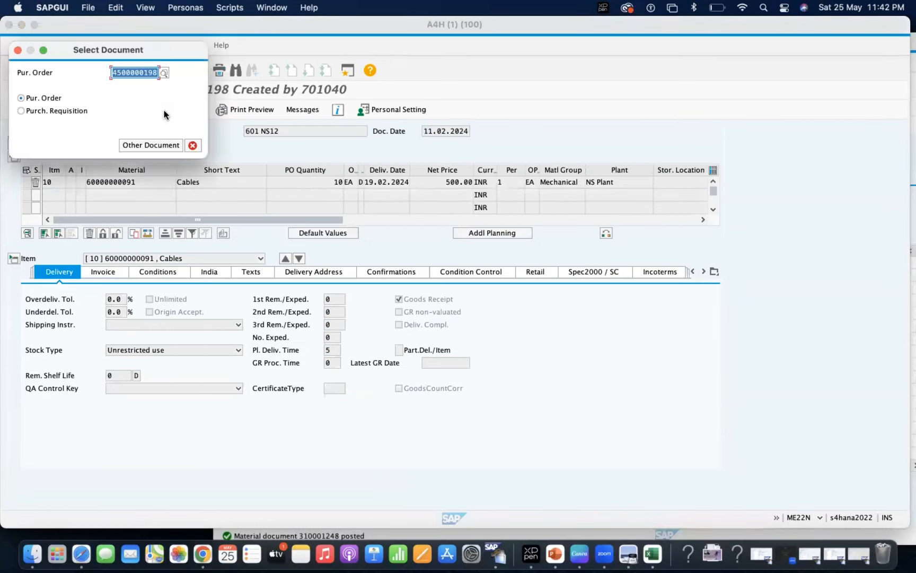
{"action": "key", "text": "End"}
{"action": "key", "text": "BackSpace"}
{"action": "key", "text": "BackSpace"}
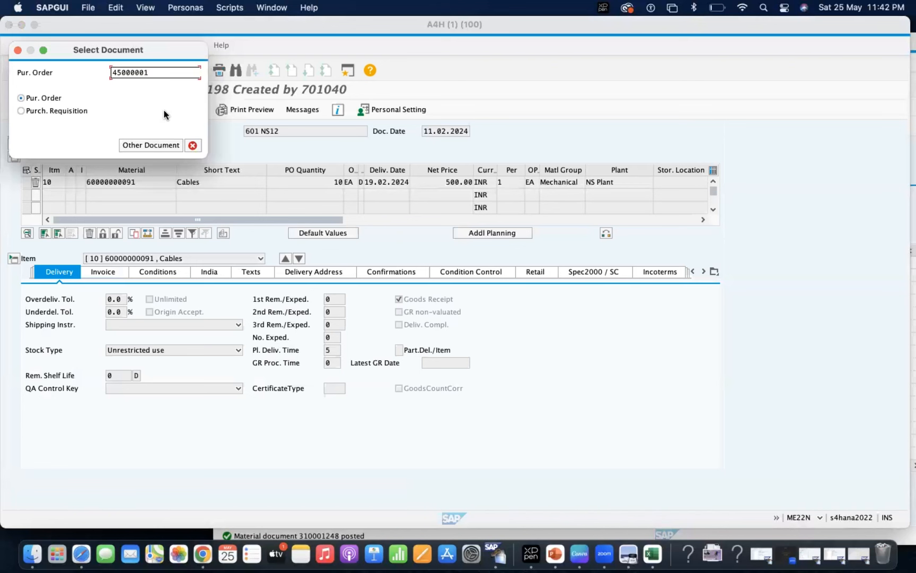
{"action": "type", "text": "37"}
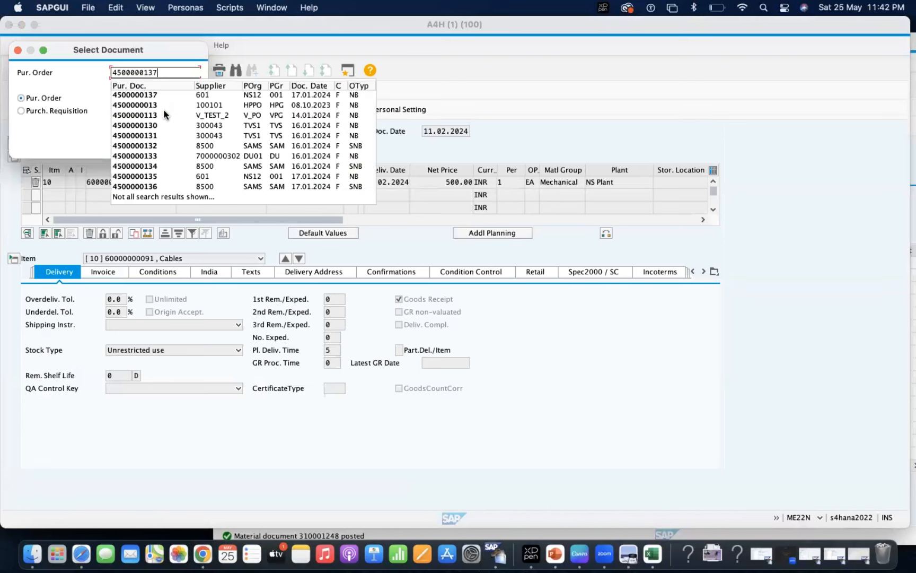
{"action": "key", "text": "Return"}
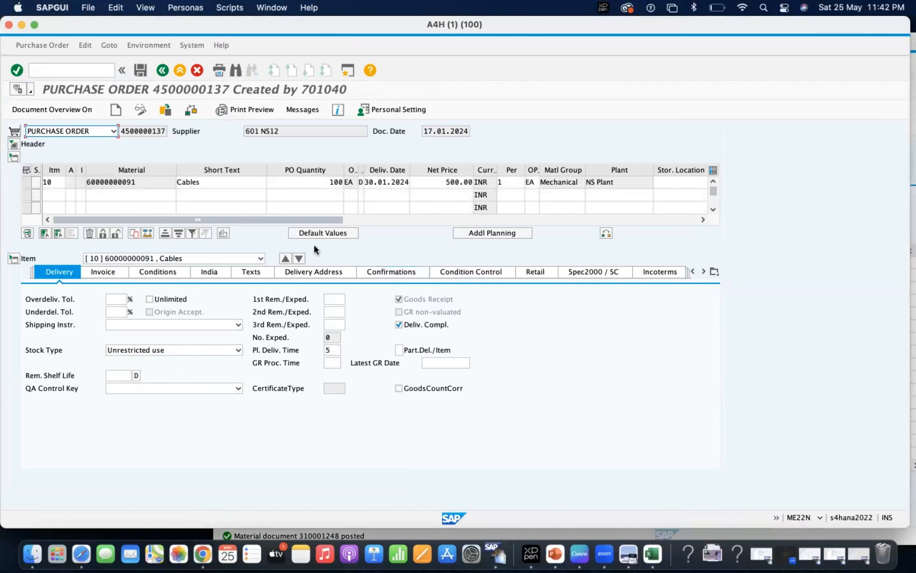
Step: Delete item 10 of the purchase order dated 17.01.2024 and save the order despite the system messages
{"action": "left_click", "coordinate": [379, 272]}
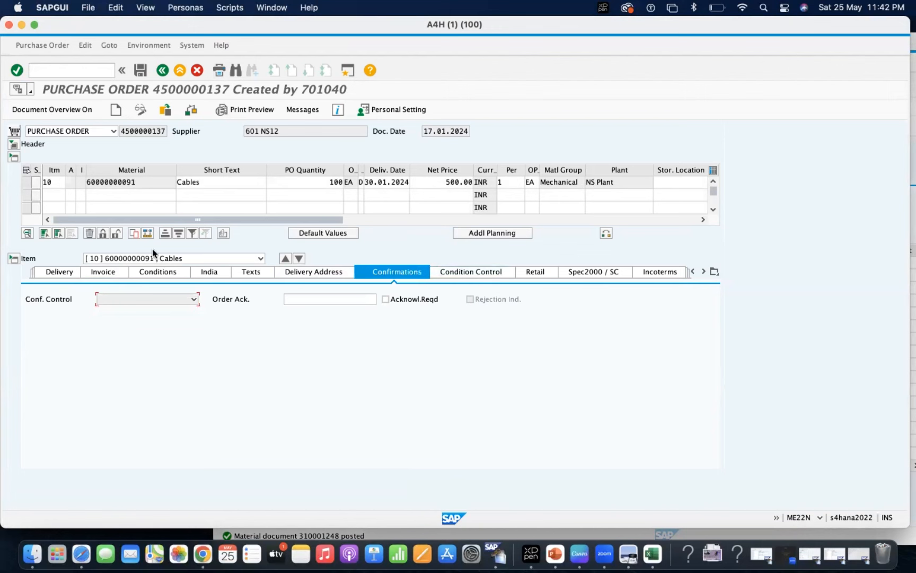
{"action": "left_click", "coordinate": [26, 183]}
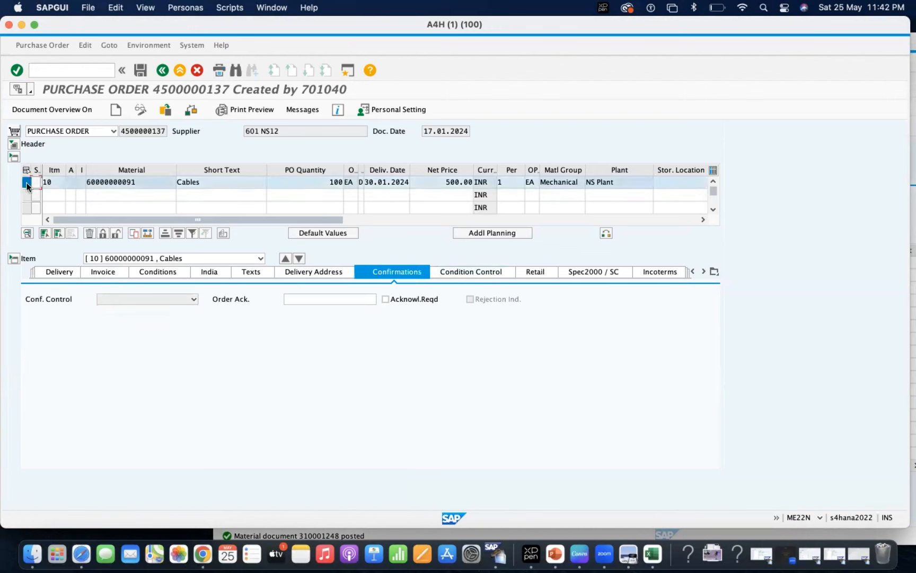
{"action": "left_click", "coordinate": [88, 234]}
{"action": "left_click", "coordinate": [158, 201]}
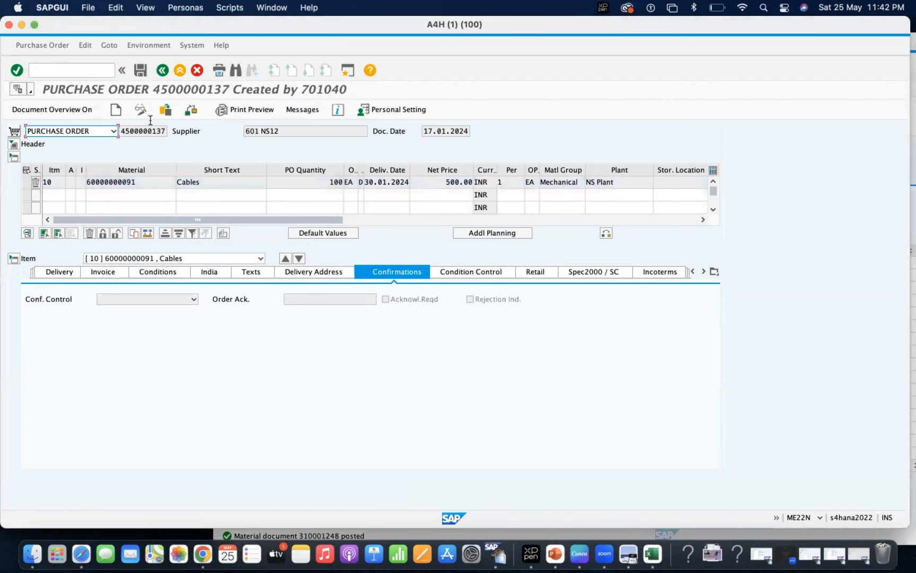
{"action": "left_click", "coordinate": [141, 70]}
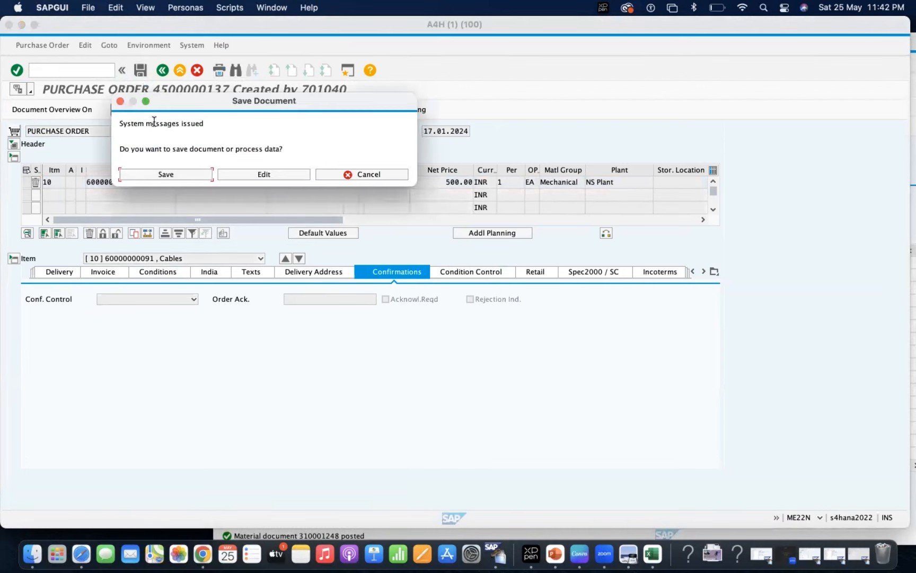
{"action": "left_click", "coordinate": [156, 176]}
Step: Open the second purchase order from the material's error list, dated 03.02.2024, for changing
{"action": "left_click", "coordinate": [165, 109]}
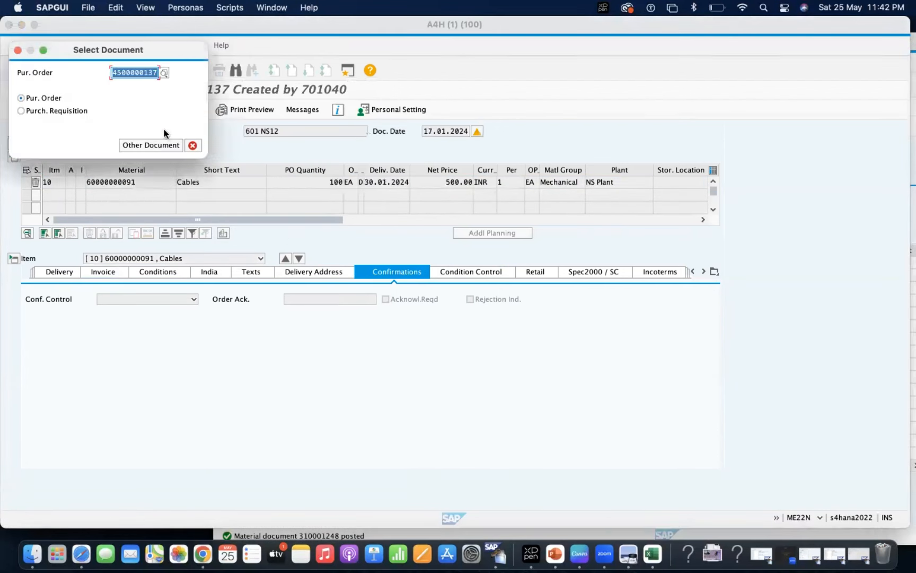
{"action": "left_click", "coordinate": [155, 76]}
{"action": "key", "text": "BackSpace"}
{"action": "key", "text": "BackSpace"}
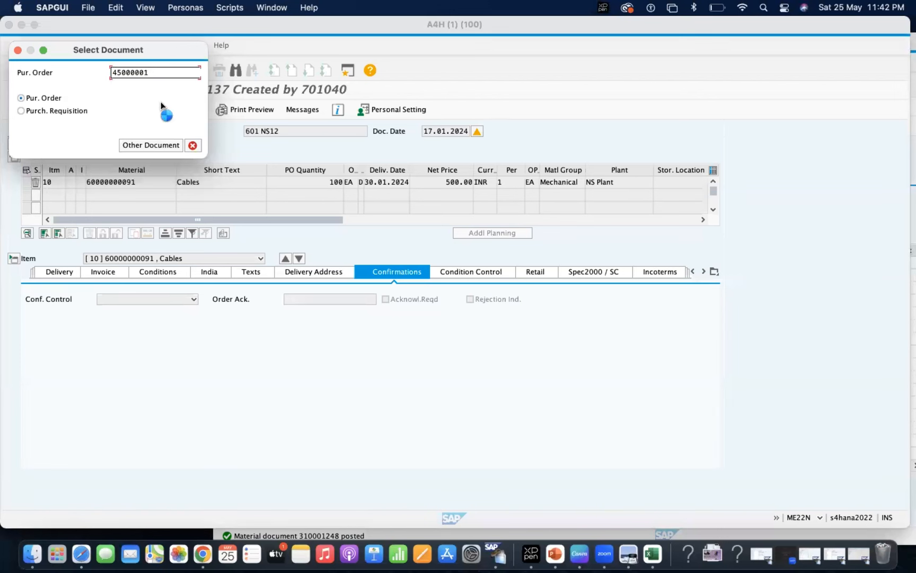
{"action": "type", "text": "73"}
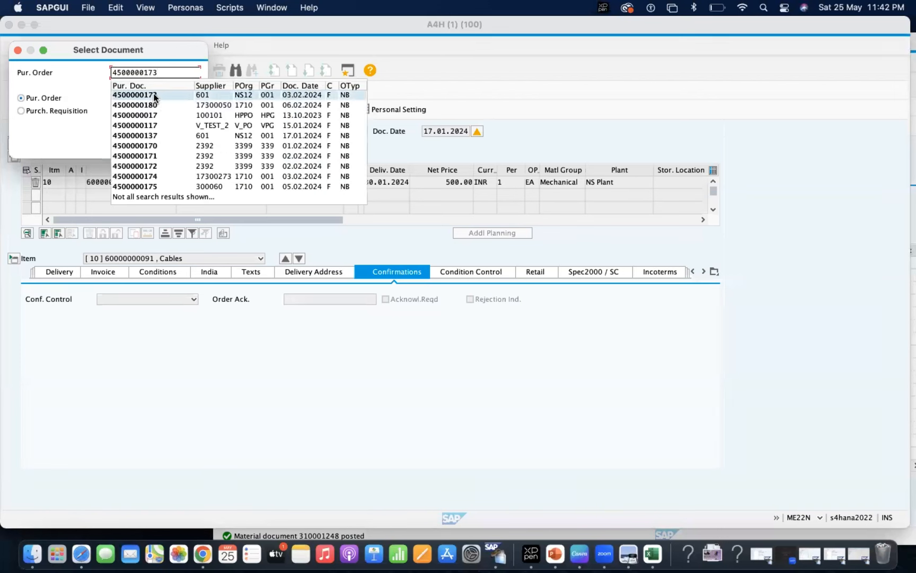
{"action": "left_click", "coordinate": [154, 95]}
{"action": "key", "text": "Return"}
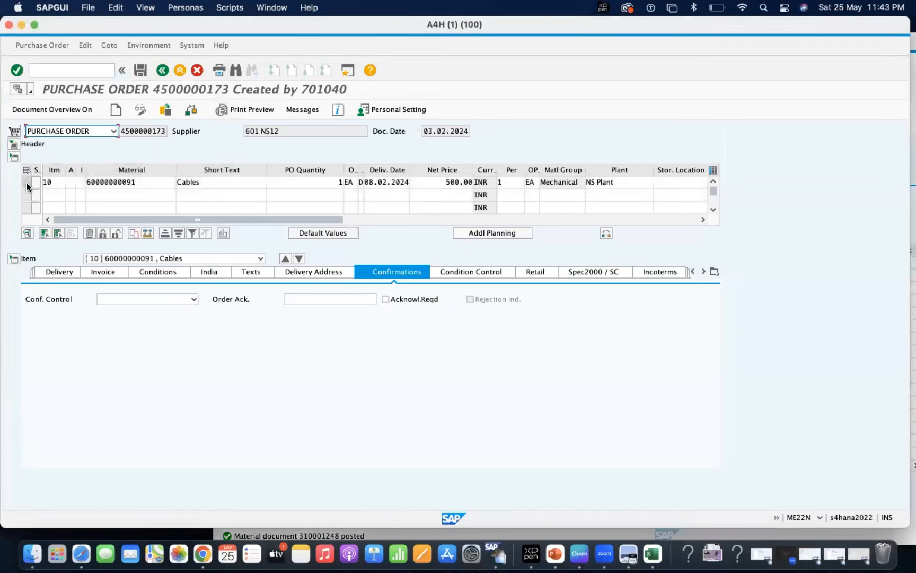
Step: Delete item 10, the Cables line for 1 EA, from the purchase order dated 03.02.2024
{"action": "left_click", "coordinate": [27, 182]}
{"action": "left_click", "coordinate": [89, 232]}
{"action": "left_click", "coordinate": [177, 199]}
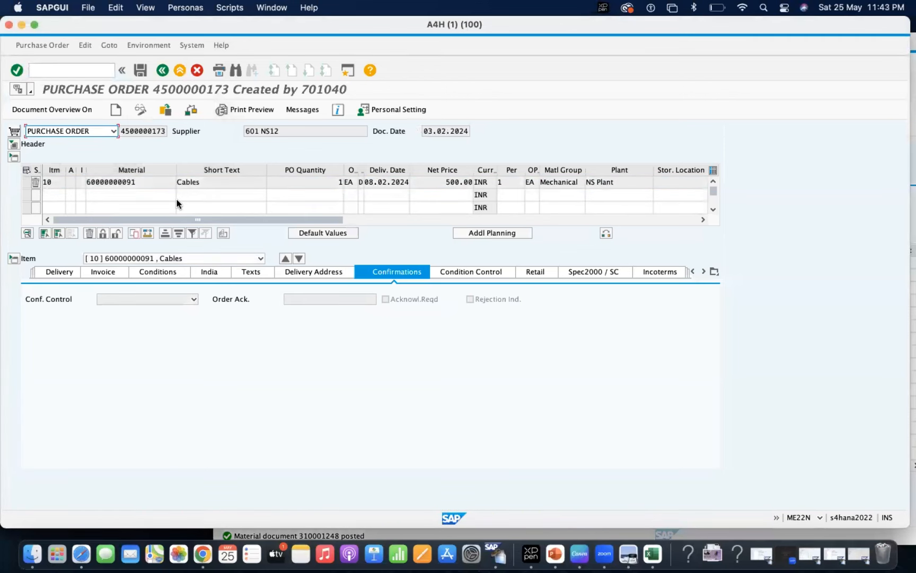
Step: Save the purchase order dated 03.02.2024 despite the system messages and leave the purchase order transaction
{"action": "left_click", "coordinate": [139, 70]}
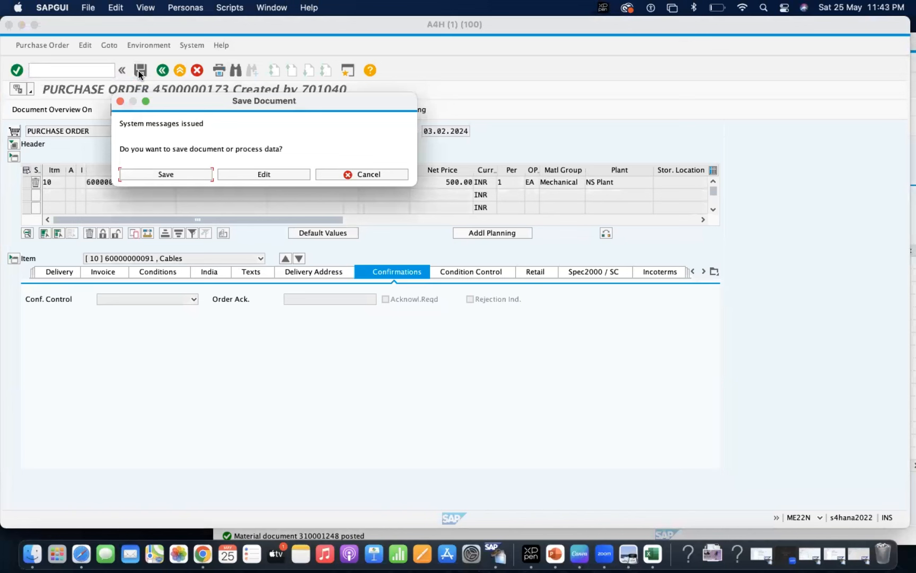
{"action": "left_click", "coordinate": [175, 175]}
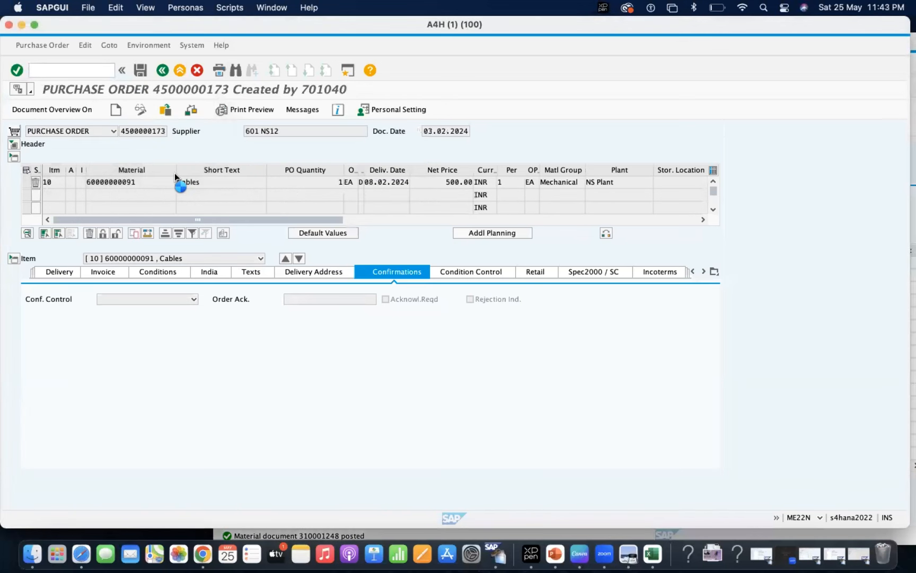
{"action": "left_click", "coordinate": [162, 71]}
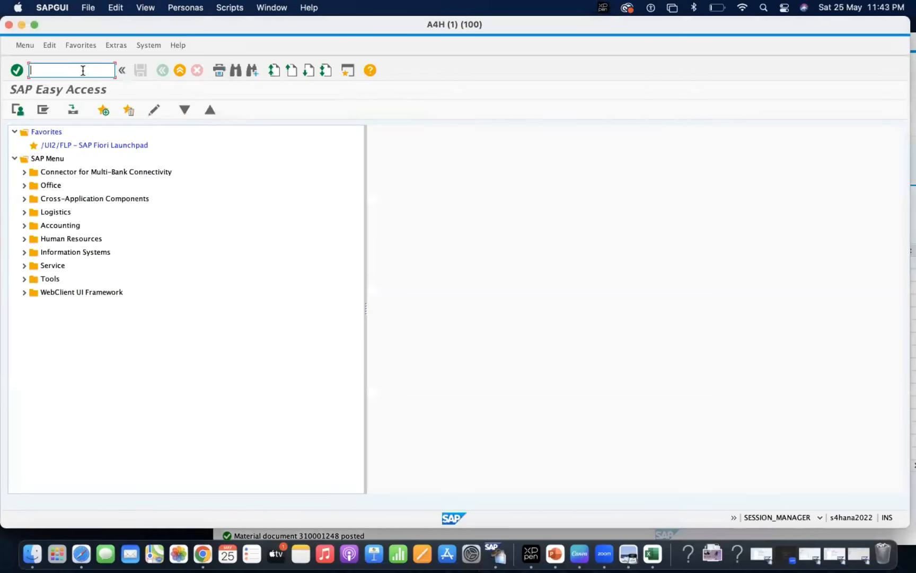
{"action": "type", "text": "MM02"}
{"action": "key", "text": "Return"}
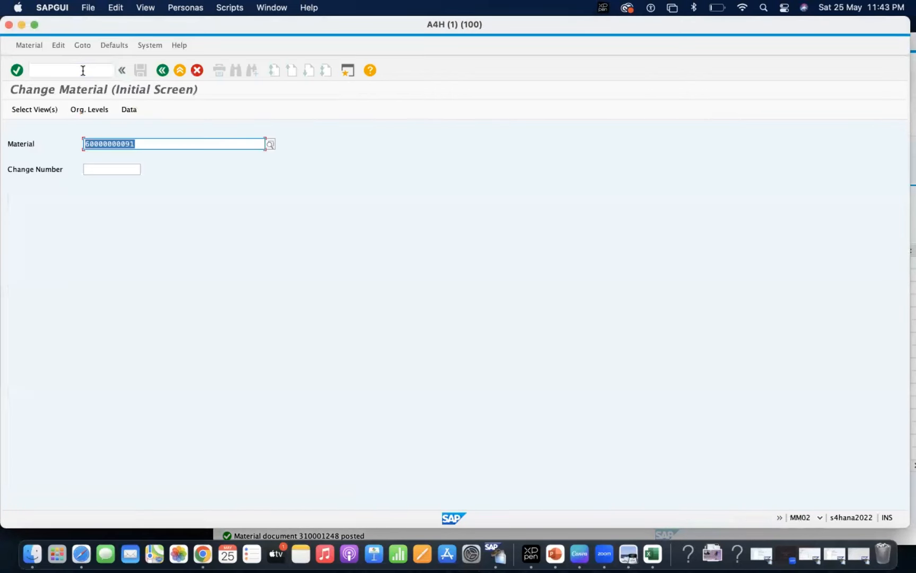
{"action": "left_click", "coordinate": [21, 24]}
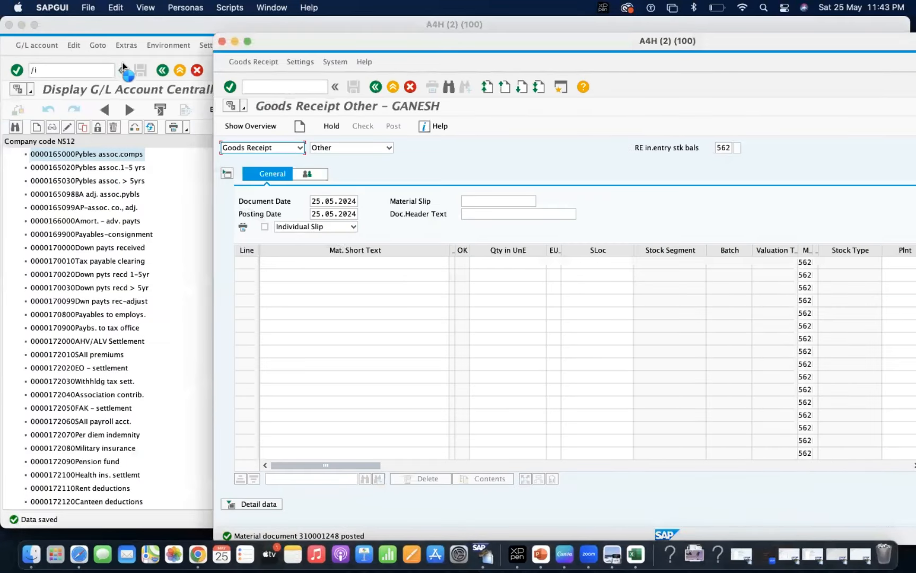
{"action": "left_click", "coordinate": [271, 86]}
{"action": "type", "text": "/NMM02"}
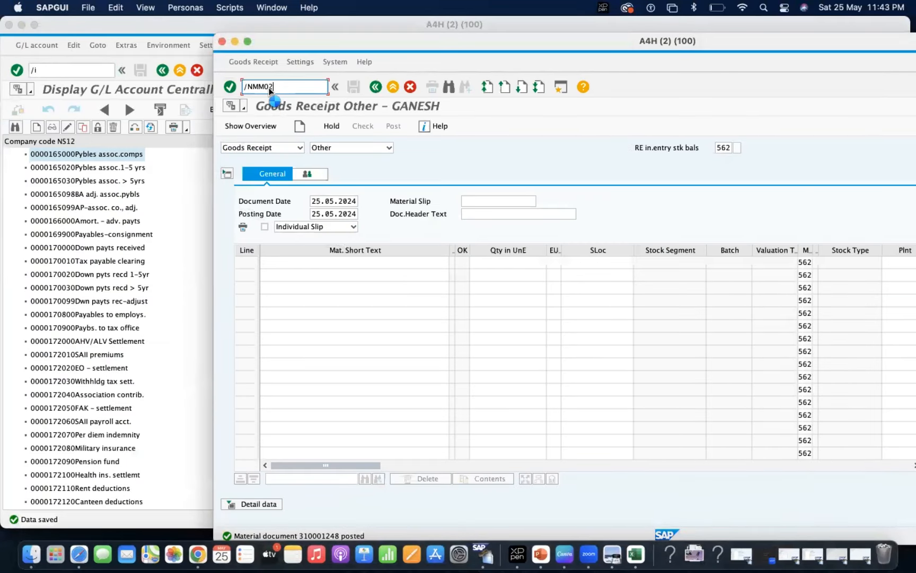
{"action": "key", "text": "Return"}
{"action": "key", "text": "Return"}
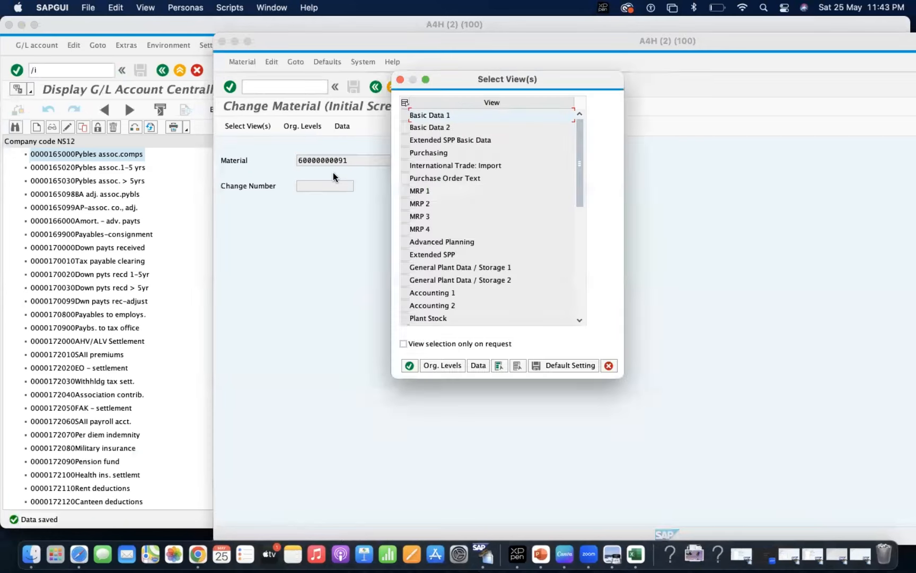
{"action": "left_click", "coordinate": [415, 115]}
{"action": "key", "text": "Return"}
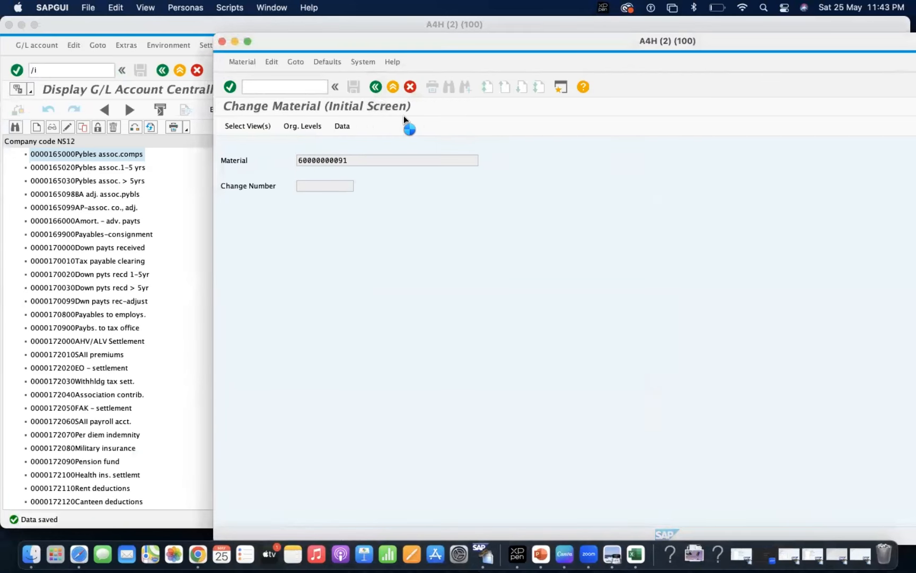
Step: Try to set the material's base unit of measure to PC and save the material
{"action": "left_click", "coordinate": [339, 226]}
{"action": "key", "text": "BackSpace"}
{"action": "key", "text": "BackSpace"}
{"action": "type", "text": "PC"}
{"action": "key", "text": "Tab"}
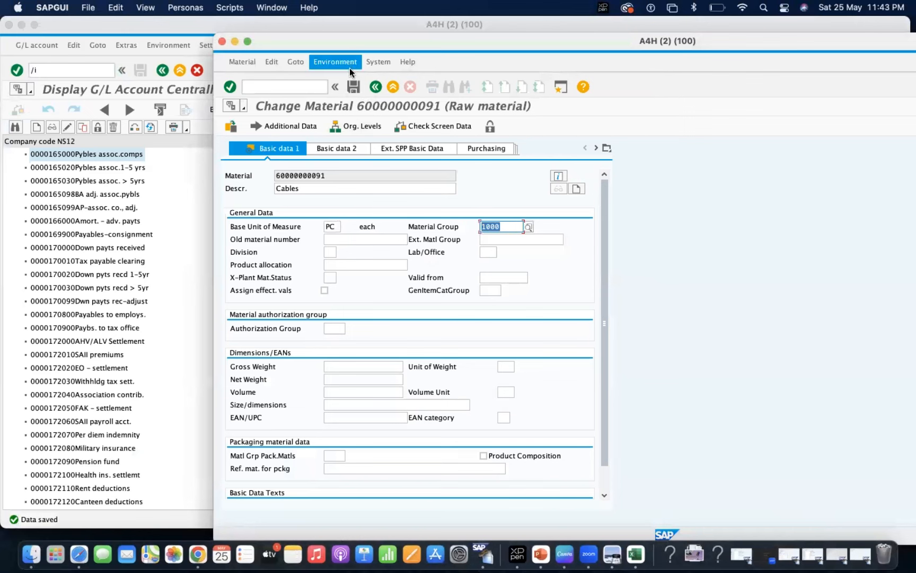
{"action": "left_click", "coordinate": [353, 86]}
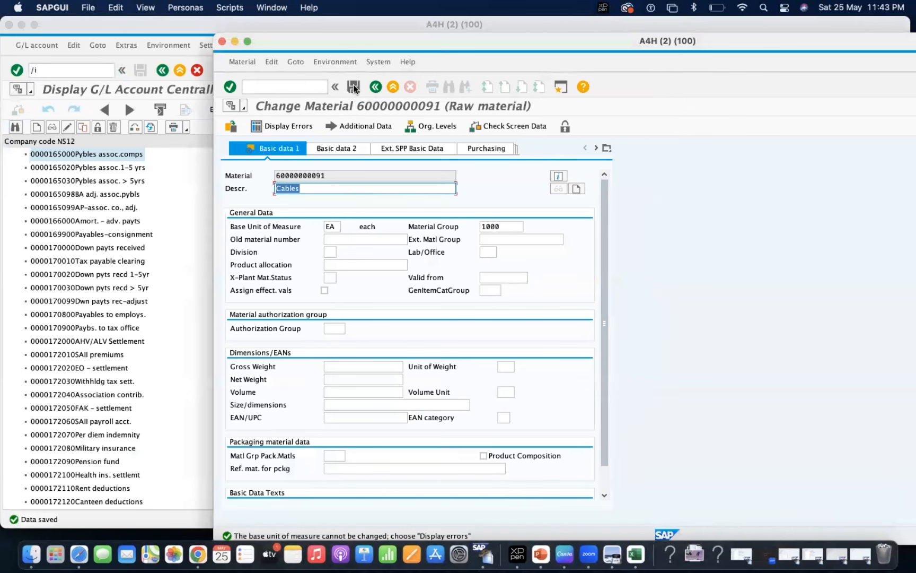
Step: Display the errors blocking the base unit change and try to open the listed scheduling agreement
{"action": "left_click", "coordinate": [283, 128]}
{"action": "left_click", "coordinate": [256, 248]}
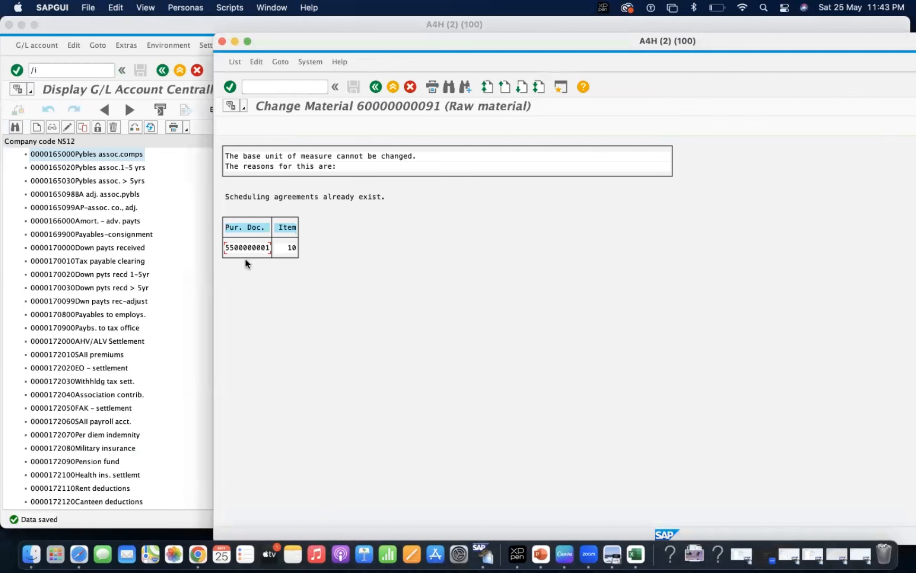
{"action": "double_click", "coordinate": [236, 248]}
{"action": "left_click", "coordinate": [273, 247]}
Step: Switch to session A4H (4) and open the scheduling agreement from the error list in transaction ME32L
{"action": "left_click", "coordinate": [187, 243]}
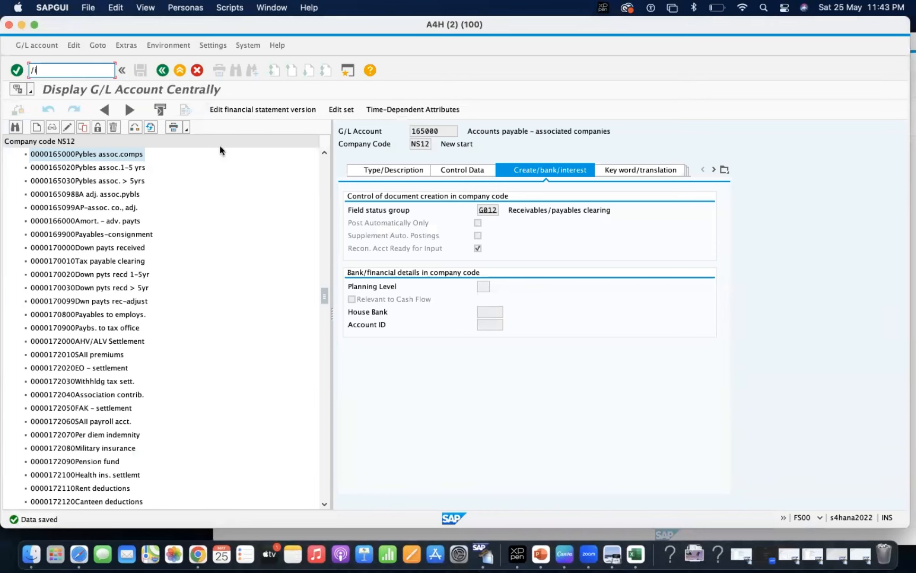
{"action": "key", "text": "ctrl+Right"}
{"action": "key", "text": "ctrl+Left"}
{"action": "right_click", "coordinate": [488, 560]}
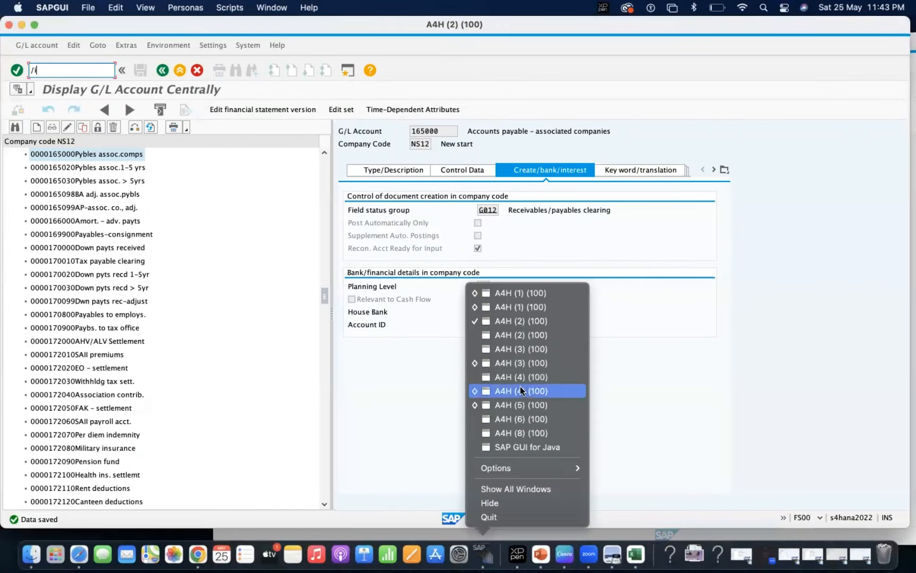
{"action": "left_click", "coordinate": [524, 336]}
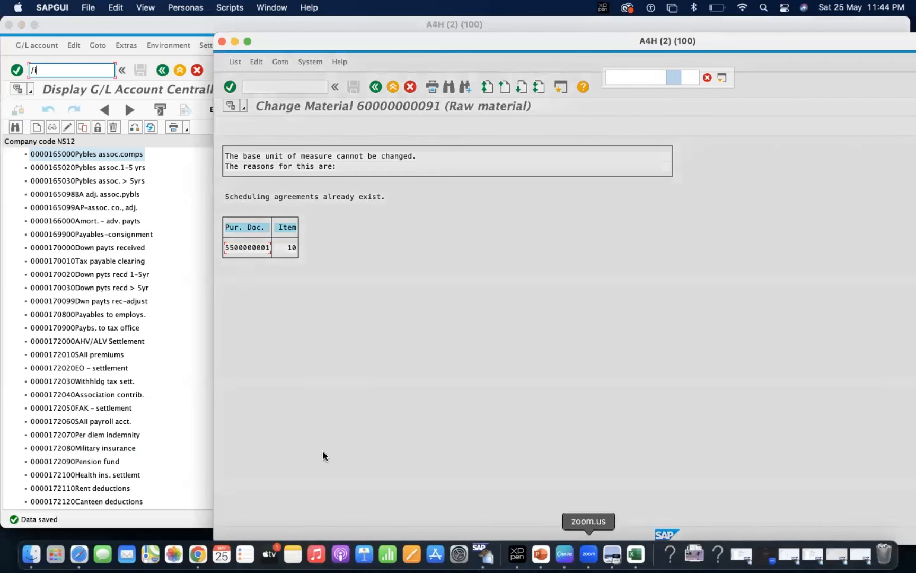
{"action": "right_click", "coordinate": [483, 554]}
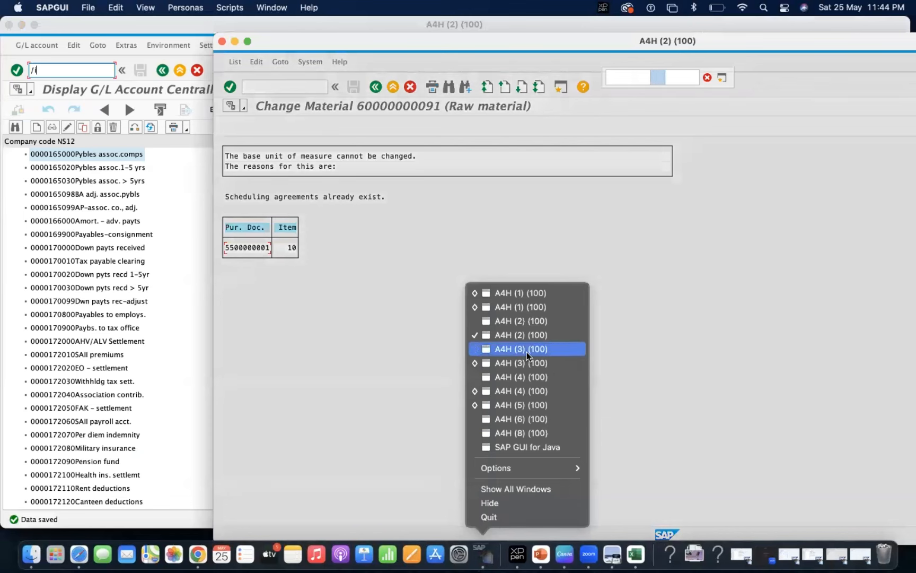
{"action": "left_click", "coordinate": [524, 391]}
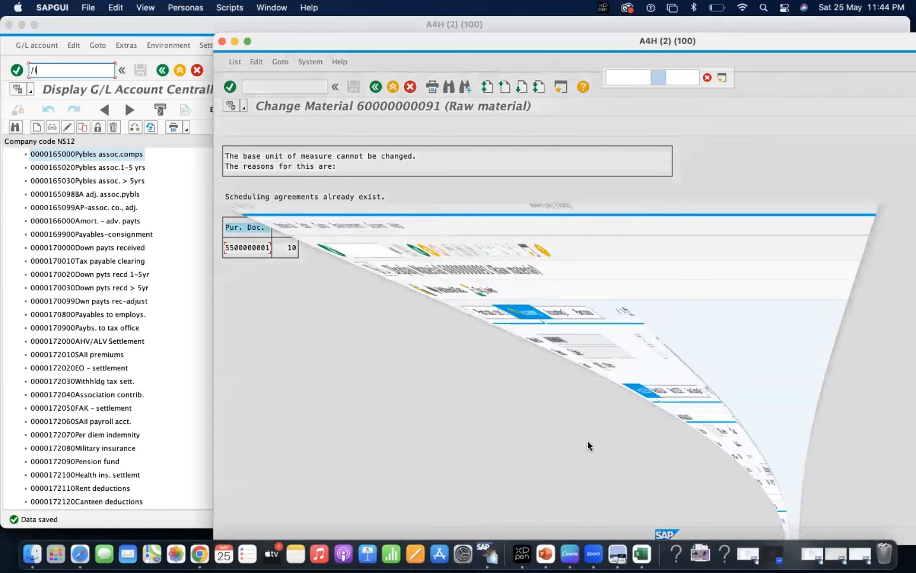
{"action": "left_click", "coordinate": [74, 70]}
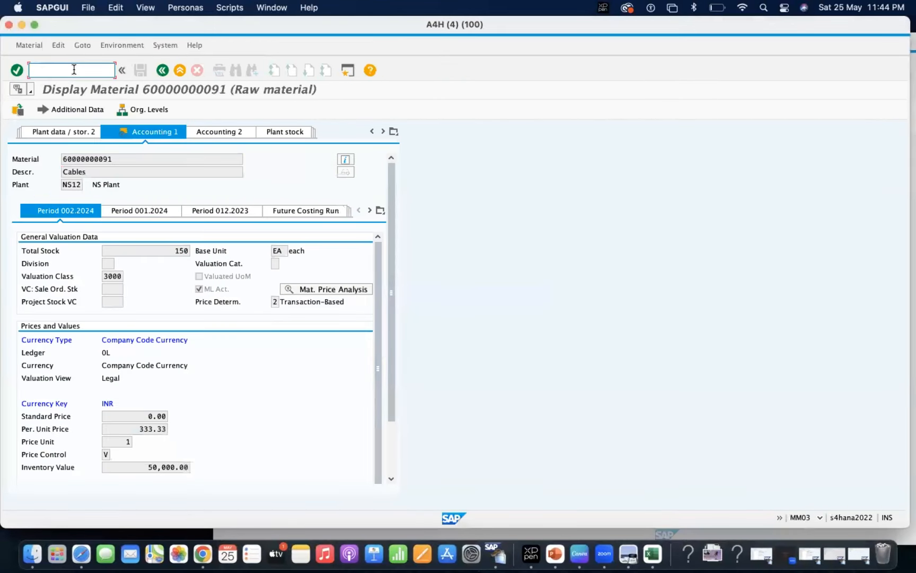
{"action": "type", "text": "/NME32L"}
{"action": "key", "text": "Return"}
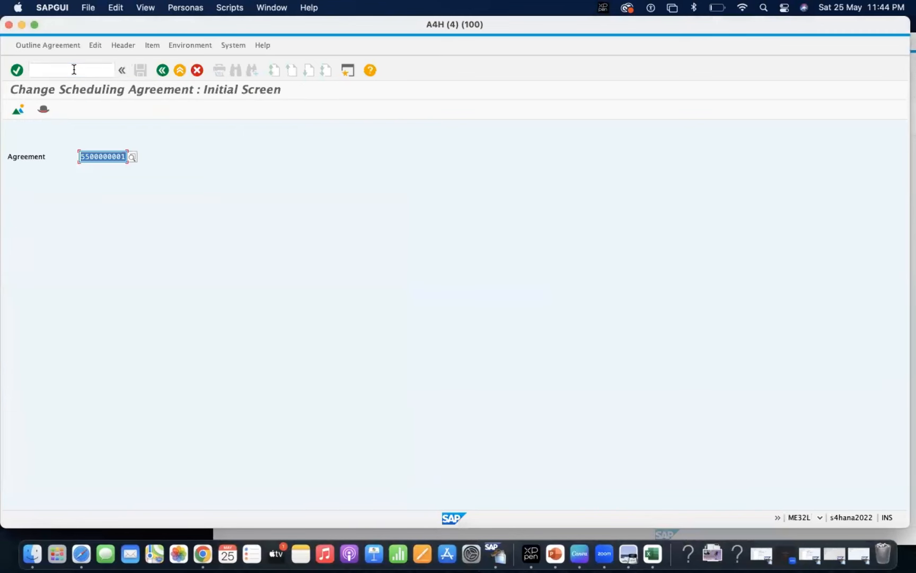
{"action": "key", "text": "Return"}
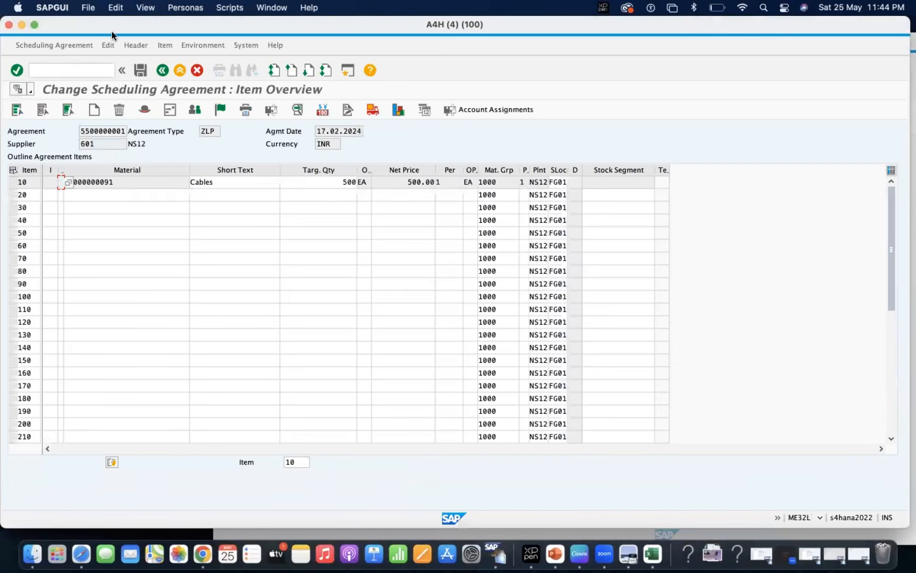
Step: Try to delete item 10 of the scheduling agreement, save it and leave the item overview
{"action": "left_click", "coordinate": [13, 182]}
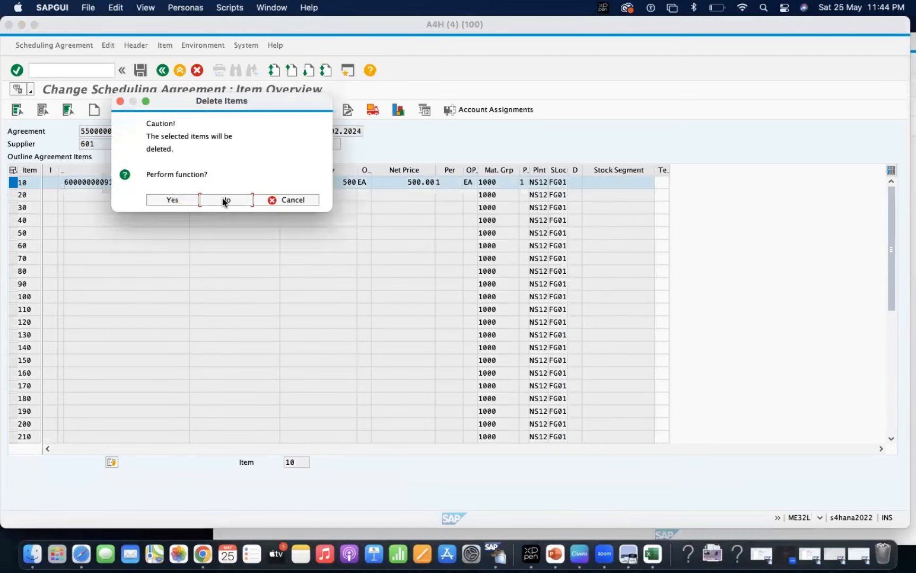
{"action": "left_click", "coordinate": [171, 197]}
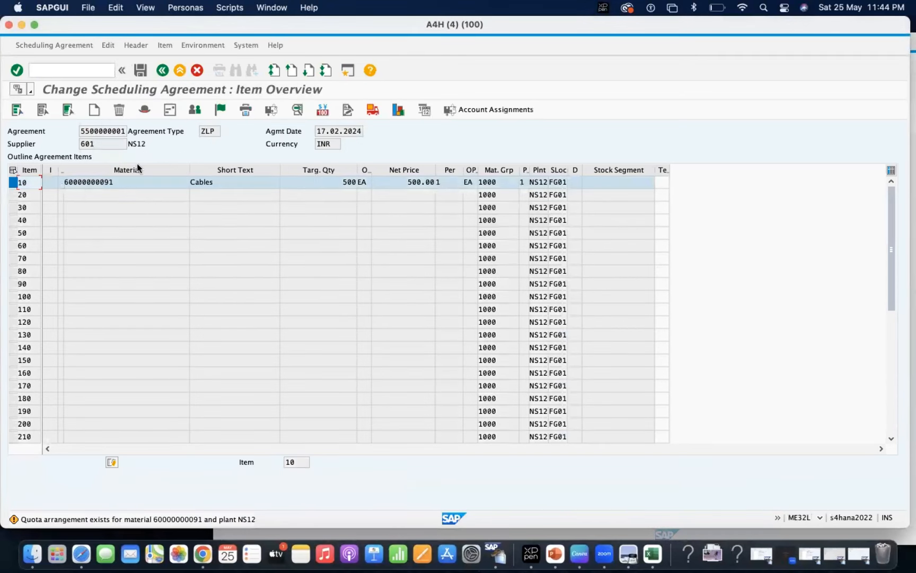
{"action": "left_click", "coordinate": [141, 71]}
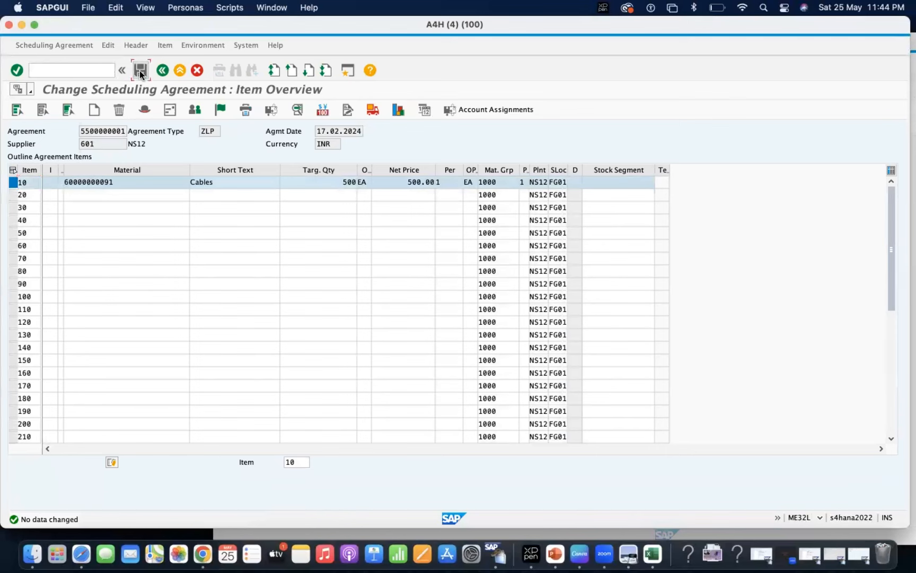
{"action": "left_click", "coordinate": [93, 194]}
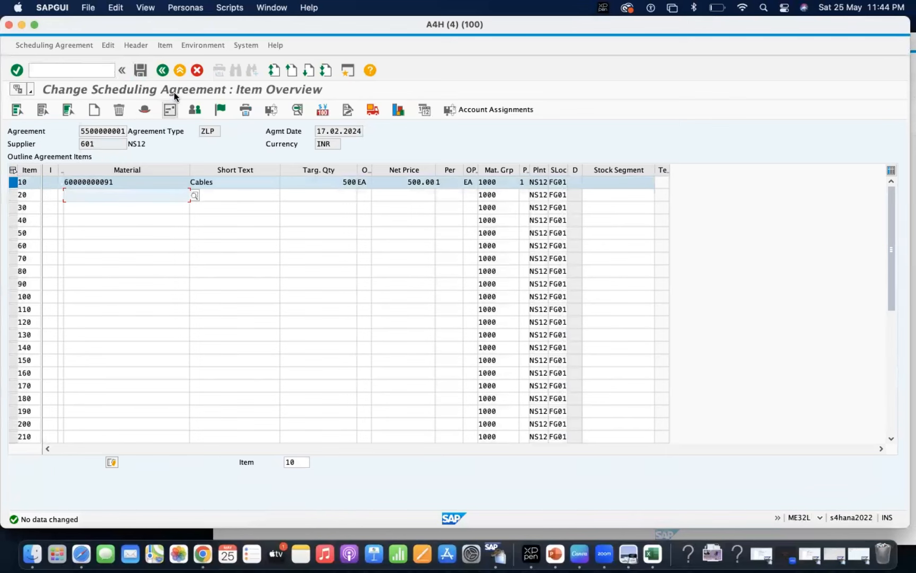
{"action": "left_click", "coordinate": [162, 70]}
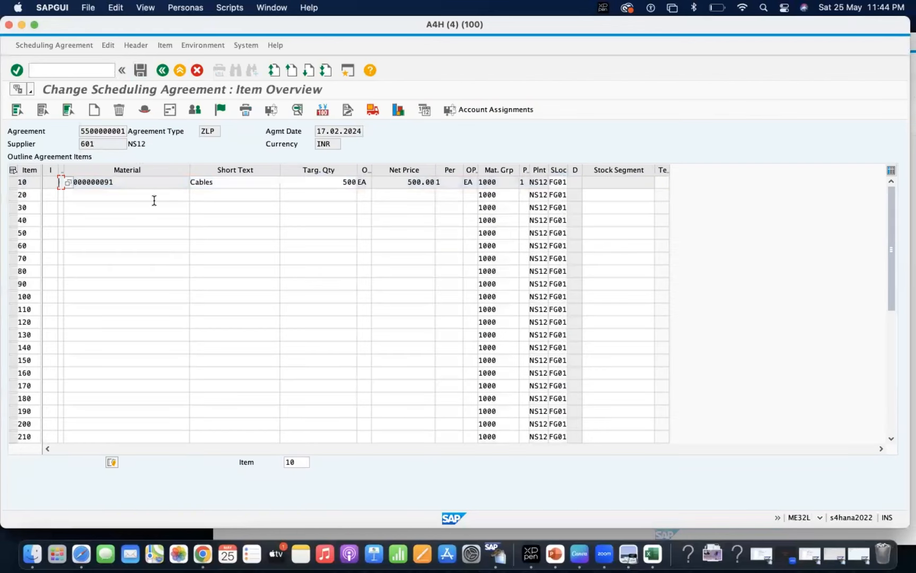
Step: Delete item 10, the Cables line with target quantity 500 EA, from the scheduling agreement and save it
{"action": "left_click", "coordinate": [159, 190]}
{"action": "left_click", "coordinate": [141, 182]}
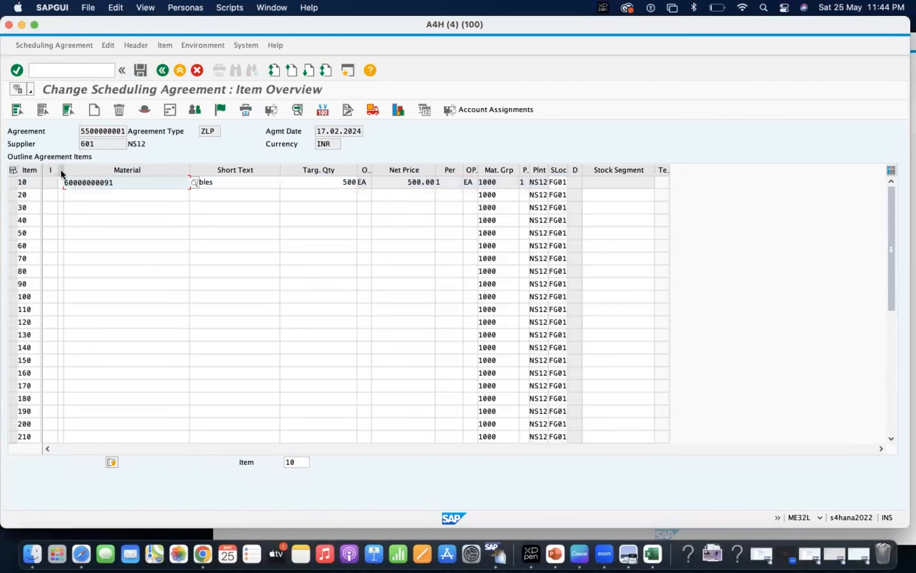
{"action": "left_click", "coordinate": [13, 182]}
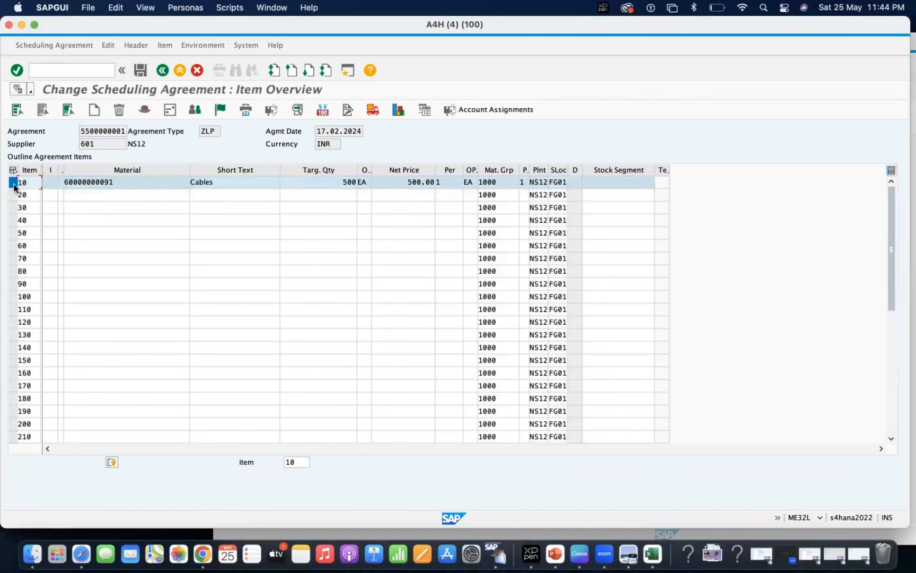
{"action": "left_click", "coordinate": [120, 117]}
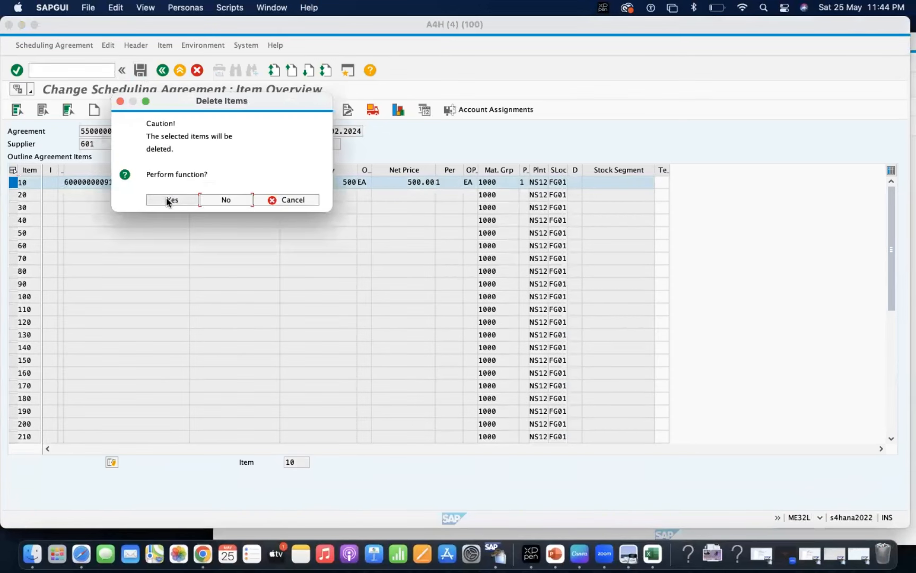
{"action": "left_click", "coordinate": [169, 200]}
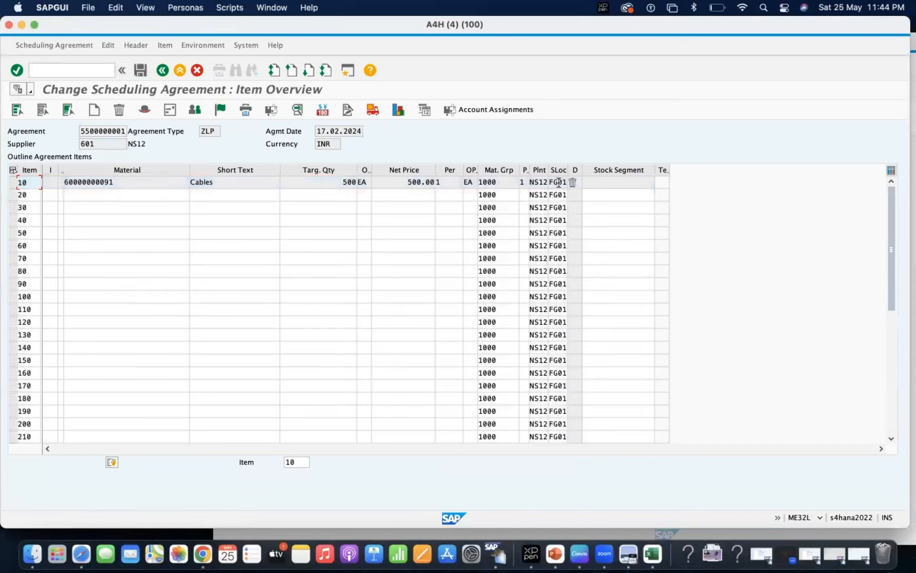
{"action": "left_click", "coordinate": [140, 70]}
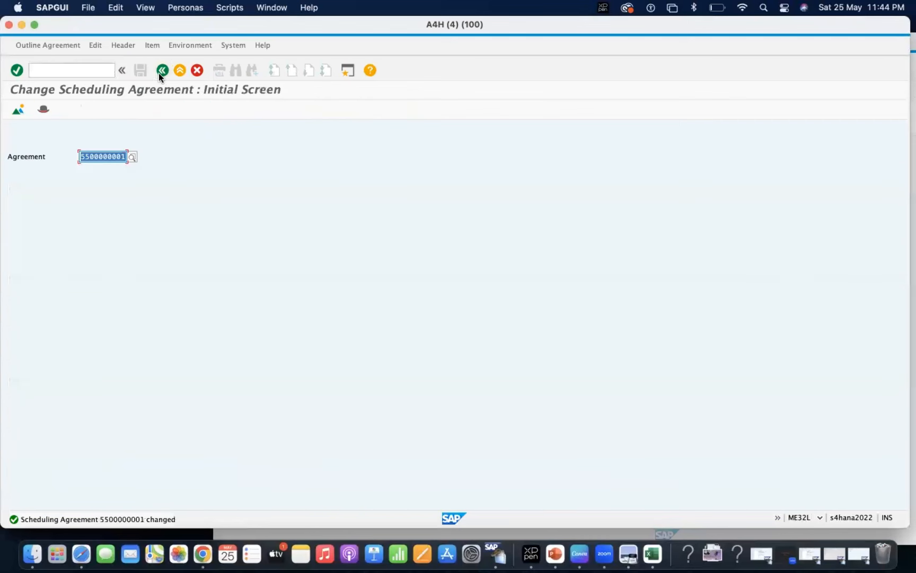
{"action": "left_click", "coordinate": [73, 68]}
{"action": "type", "text": "mm02"}
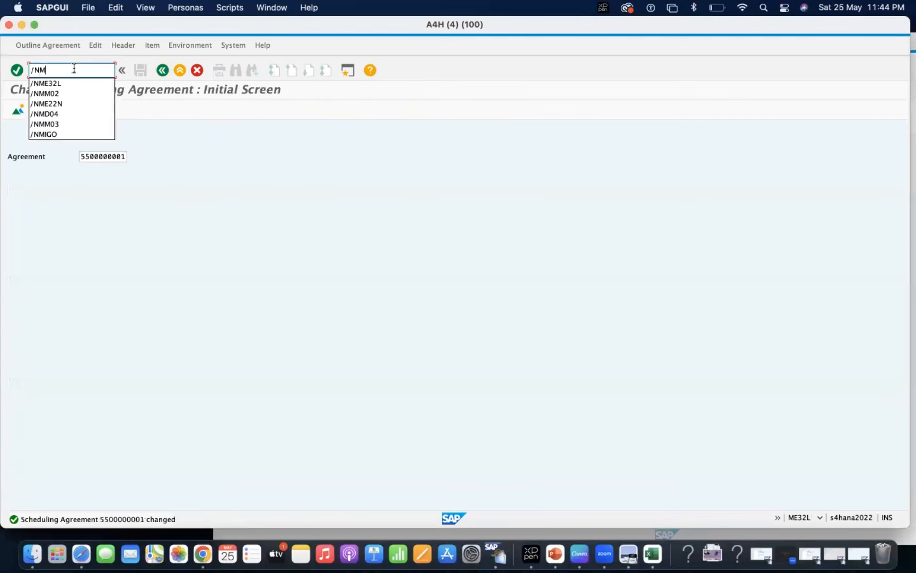
{"action": "key", "text": "Return"}
{"action": "key", "text": "Return"}
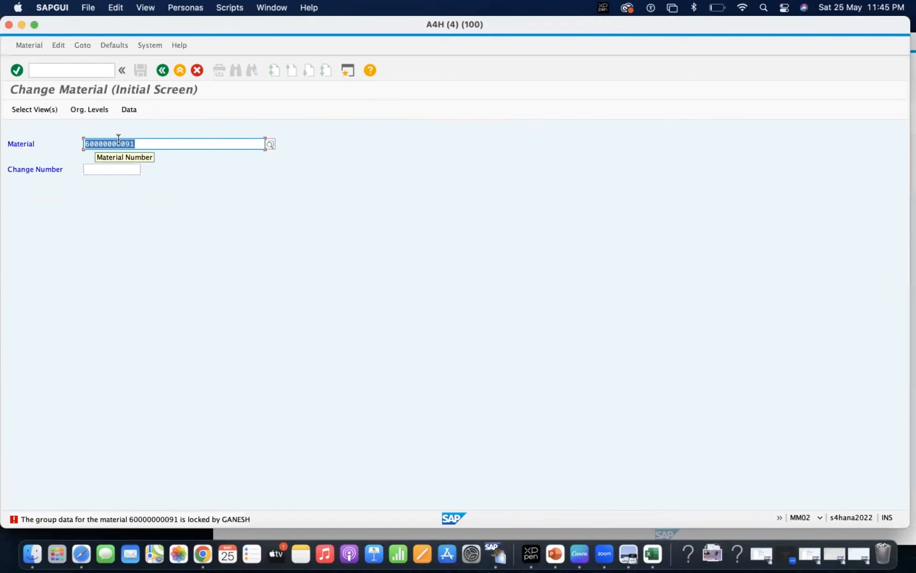
{"action": "left_click", "coordinate": [152, 146]}
{"action": "double_click", "coordinate": [151, 145]}
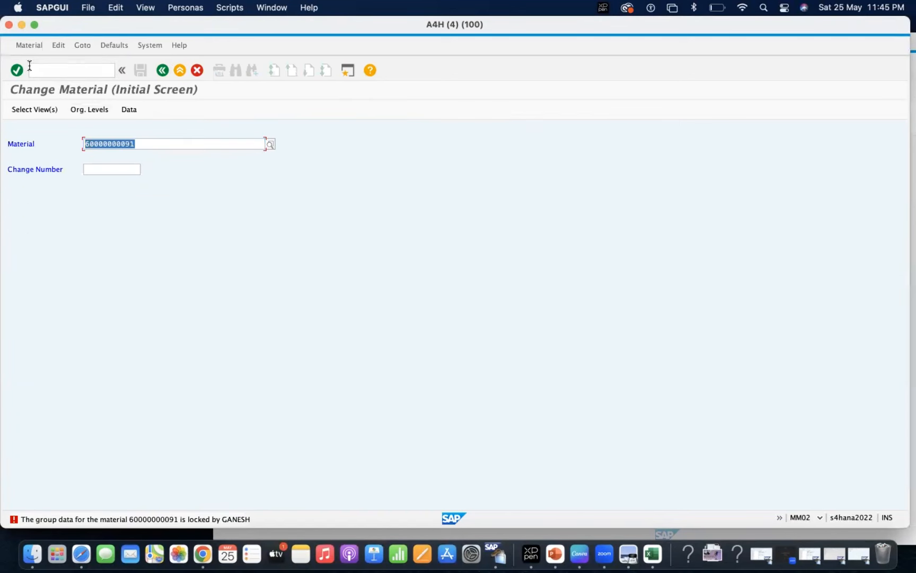
Step: Close the A4H (4) session and the base unit error list, and switch to the A4H (1) session
{"action": "left_click", "coordinate": [8, 23]}
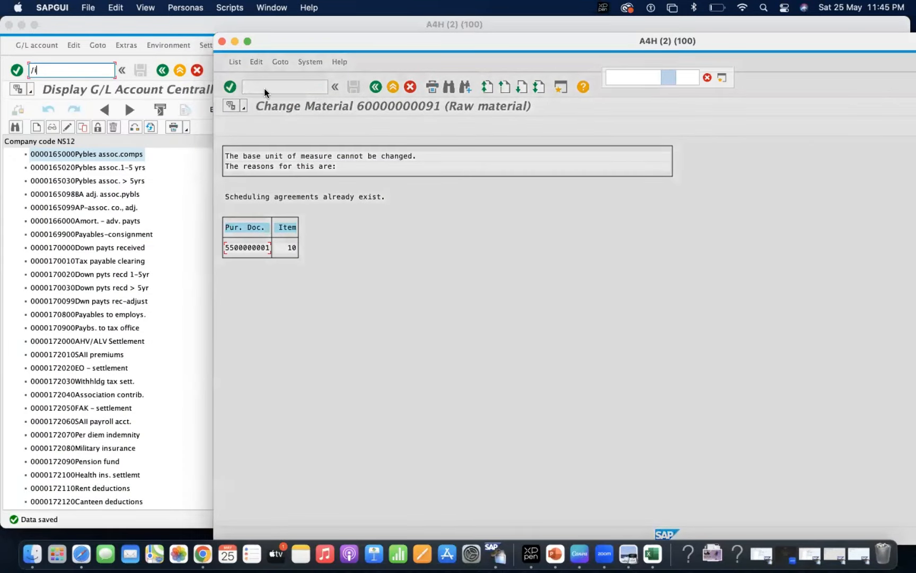
{"action": "left_click", "coordinate": [222, 42]}
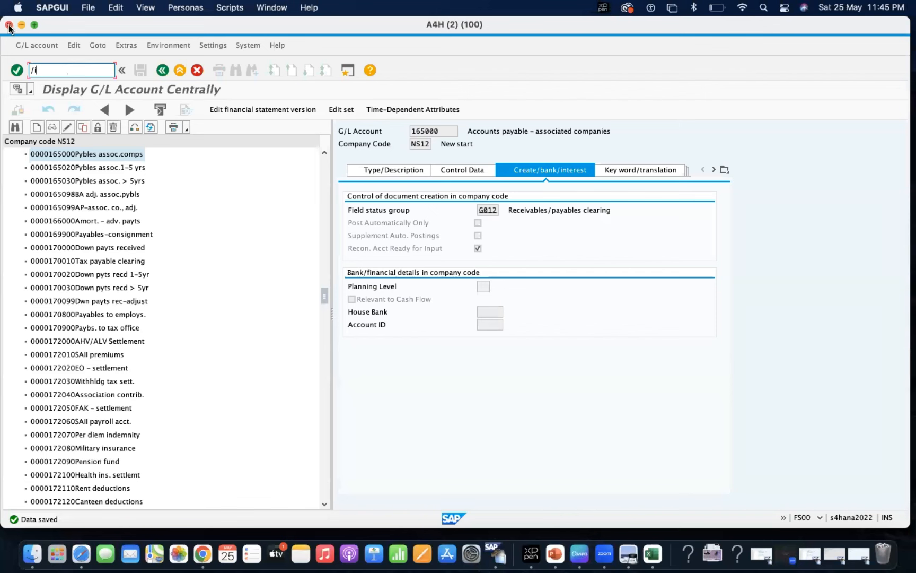
{"action": "right_click", "coordinate": [502, 560]}
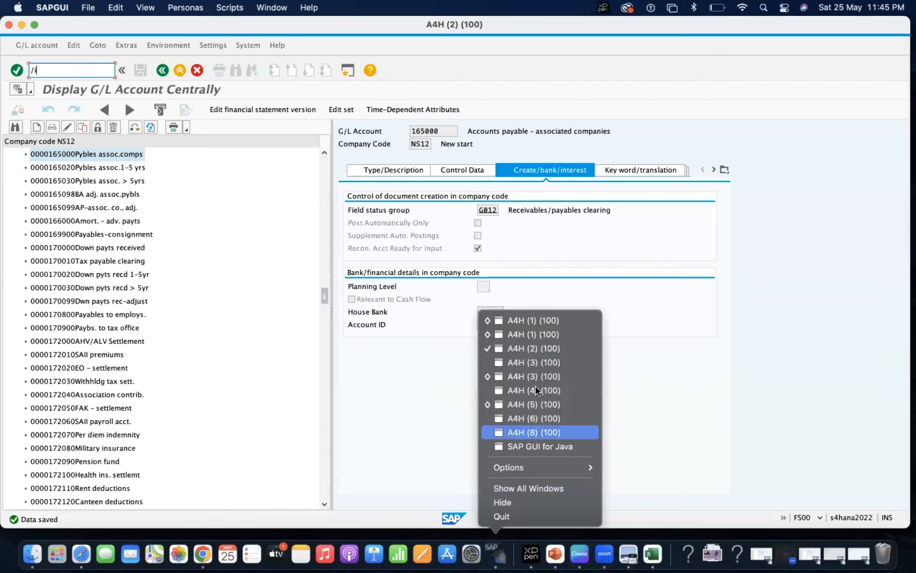
{"action": "left_click", "coordinate": [542, 334]}
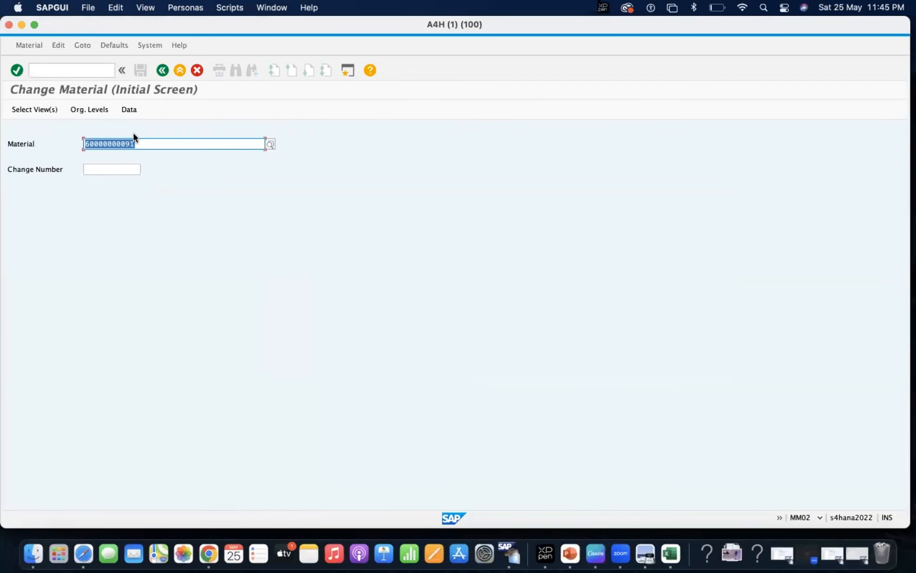
{"action": "key", "text": "Return"}
{"action": "left_click", "coordinate": [188, 99]}
{"action": "key", "text": "Return"}
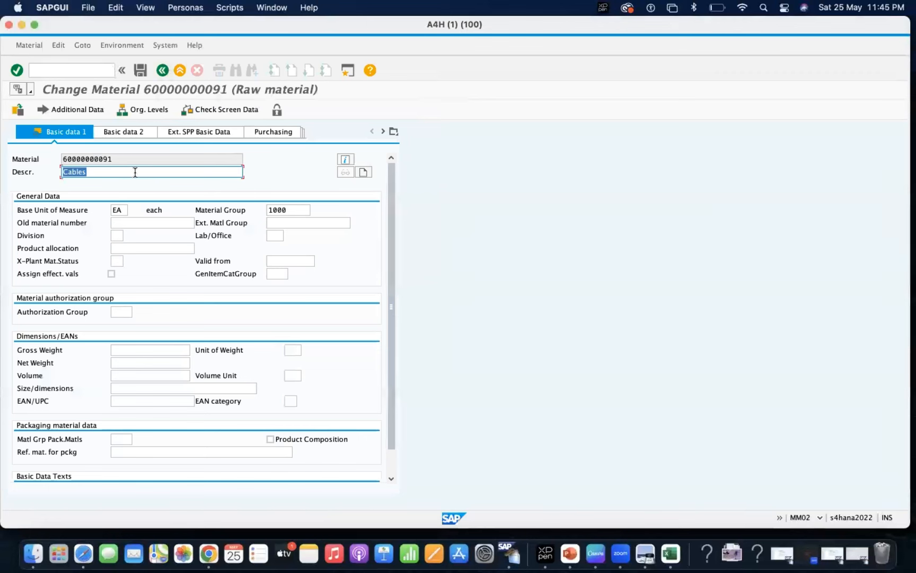
{"action": "double_click", "coordinate": [122, 209]}
{"action": "type", "text": "pc"}
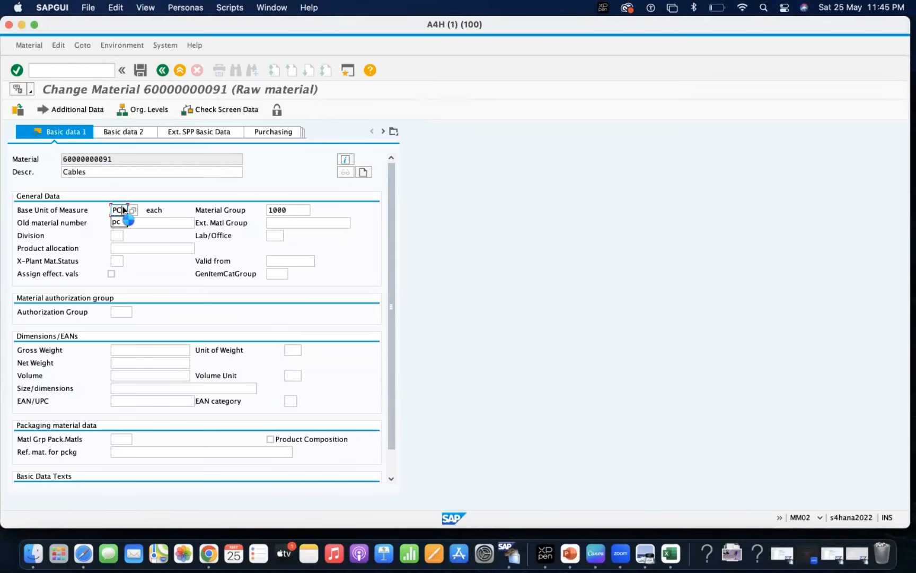
{"action": "key", "text": "Return"}
{"action": "key", "text": "Return"}
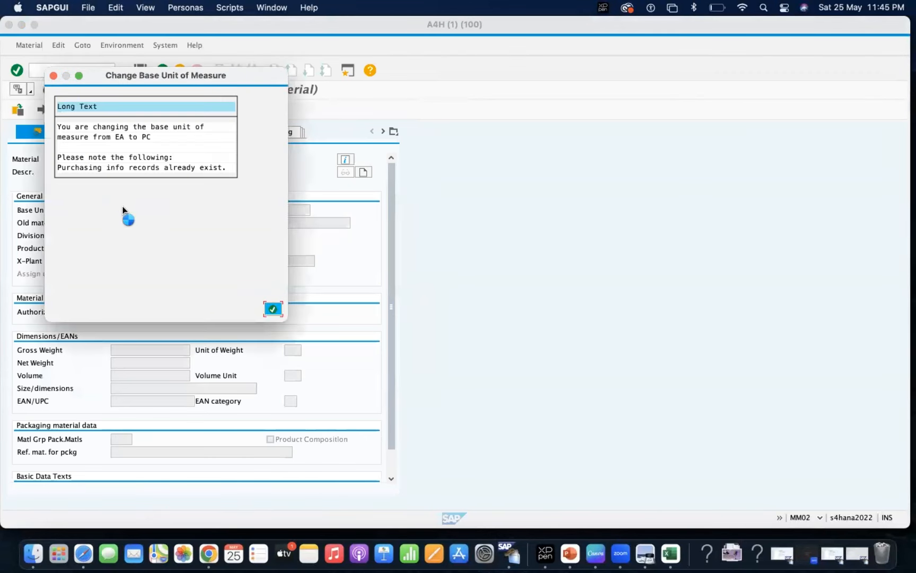
{"action": "left_click", "coordinate": [141, 69]}
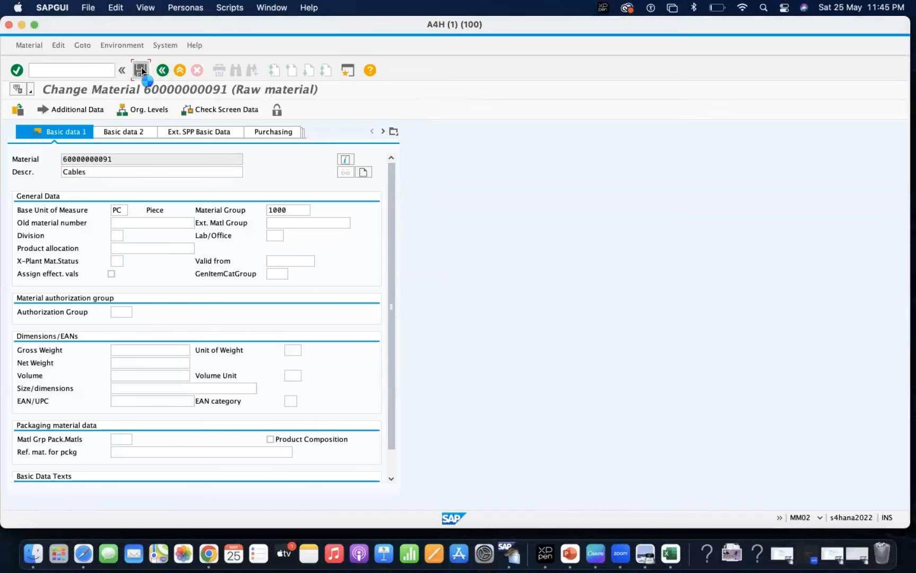
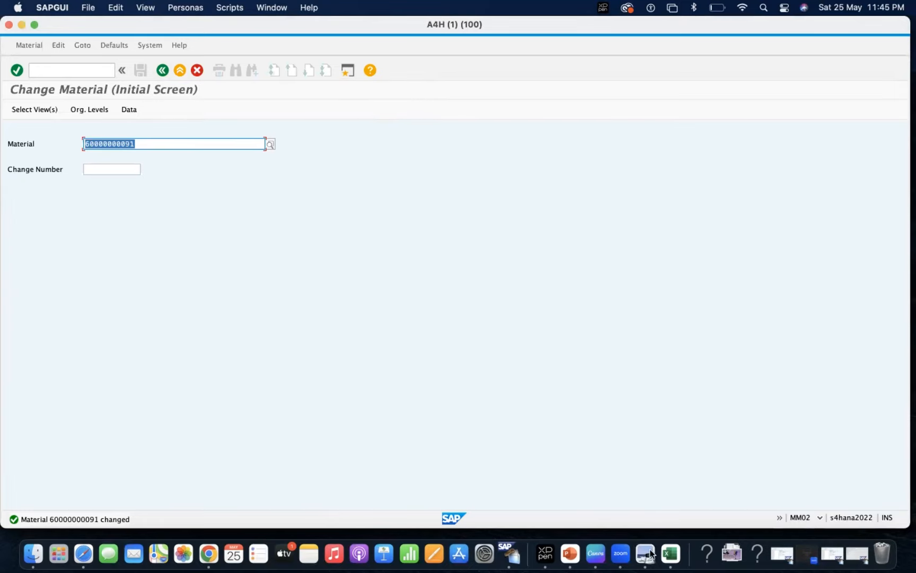
Step: Switch to the Excel workbook, append ",ME32L" to the action T codes in cell D4 and widen column D to fit
{"action": "left_click", "coordinate": [670, 553]}
{"action": "scroll", "coordinate": [270, 331], "scroll_direction": "down", "scroll_amount": 5}
{"action": "scroll", "coordinate": [270, 331], "scroll_direction": "up", "scroll_amount": 10}
{"action": "scroll", "coordinate": [270, 332], "scroll_direction": "up", "scroll_amount": 2}
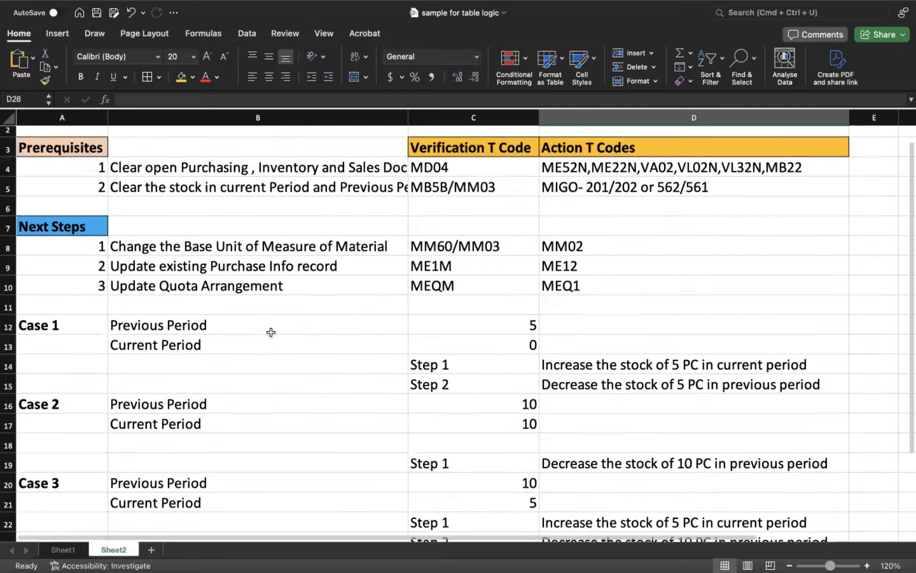
{"action": "scroll", "coordinate": [271, 332], "scroll_direction": "down", "scroll_amount": 6}
{"action": "scroll", "coordinate": [270, 331], "scroll_direction": "up", "scroll_amount": 4}
{"action": "scroll", "coordinate": [271, 332], "scroll_direction": "up", "scroll_amount": 3}
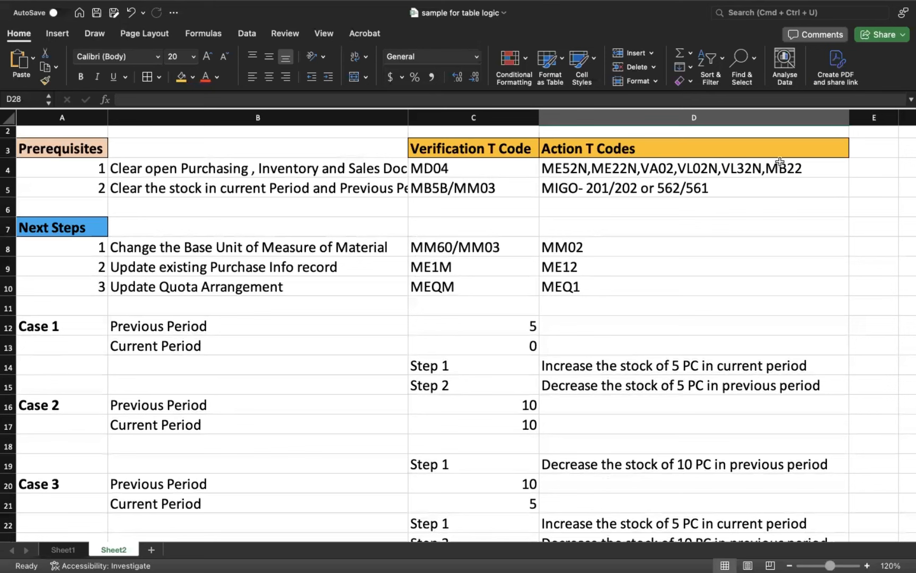
{"action": "double_click", "coordinate": [810, 167]}
{"action": "type", "text": ",ME32L"}
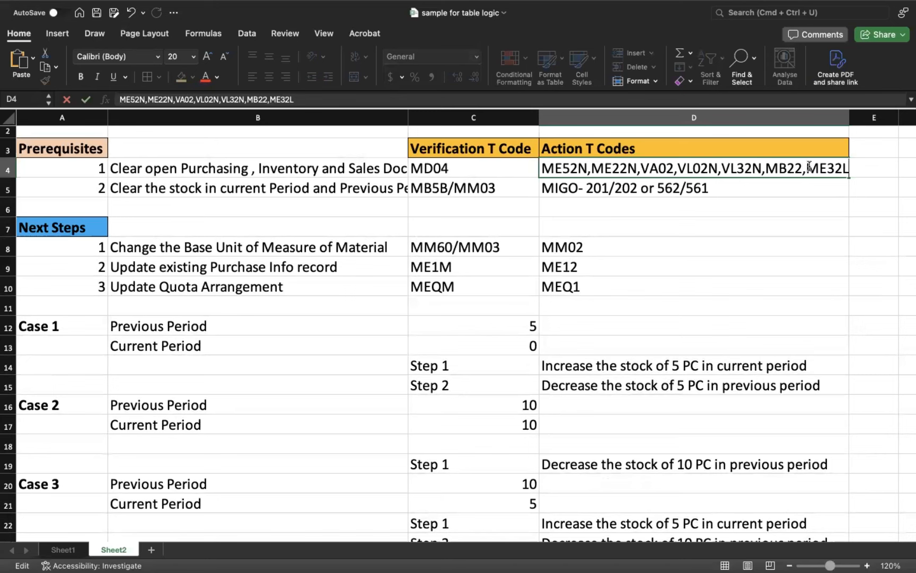
{"action": "key", "text": "Return"}
{"action": "left_click_drag", "start_coordinate": [849, 118], "coordinate": [860, 118]}
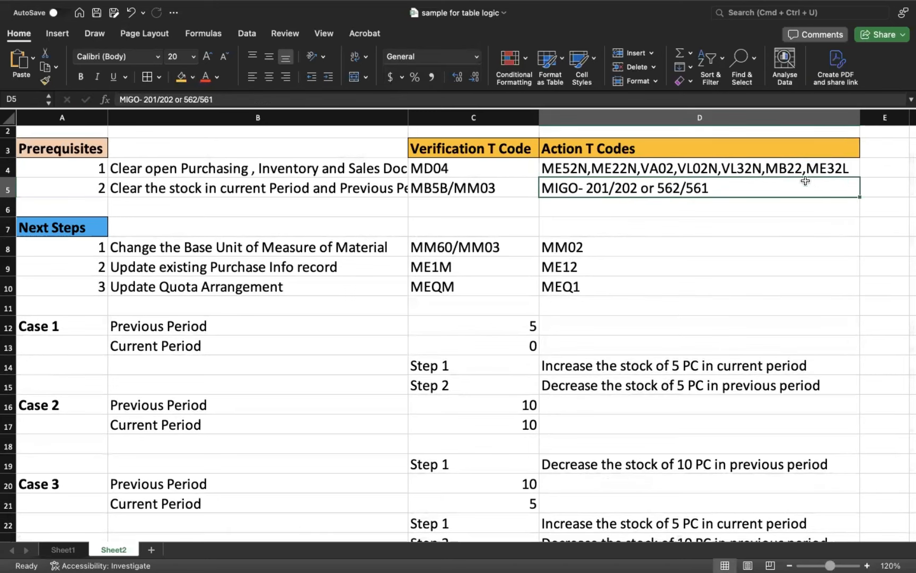
Step: Extend the verification T code in cell C4 to "MD04 or MM02 will give all documents to be cleared"
{"action": "left_click", "coordinate": [578, 169]}
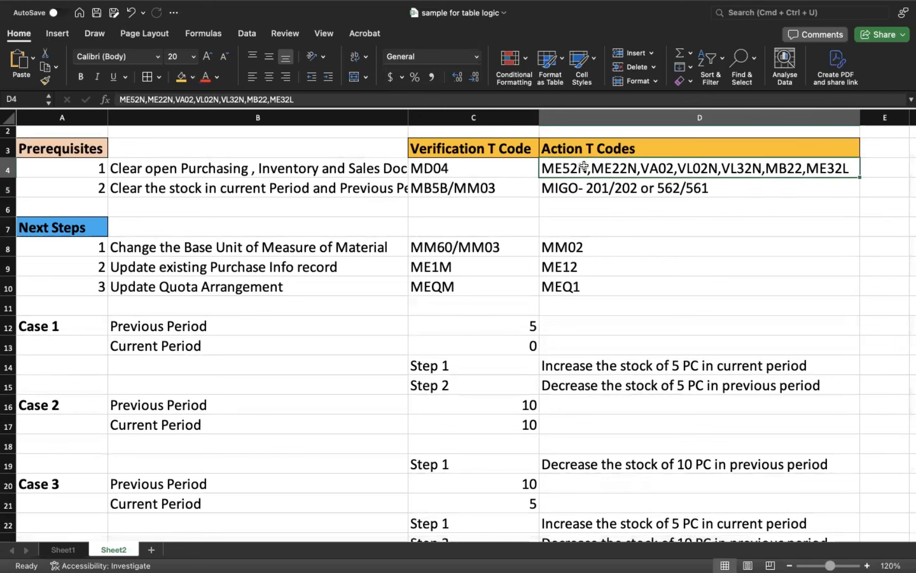
{"action": "double_click", "coordinate": [459, 169]}
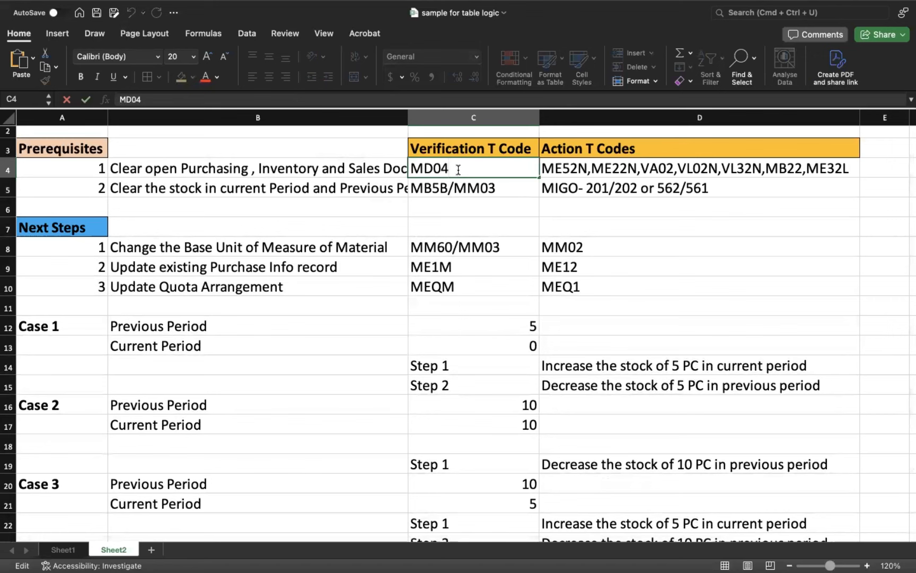
{"action": "left_click", "coordinate": [9, 147]}
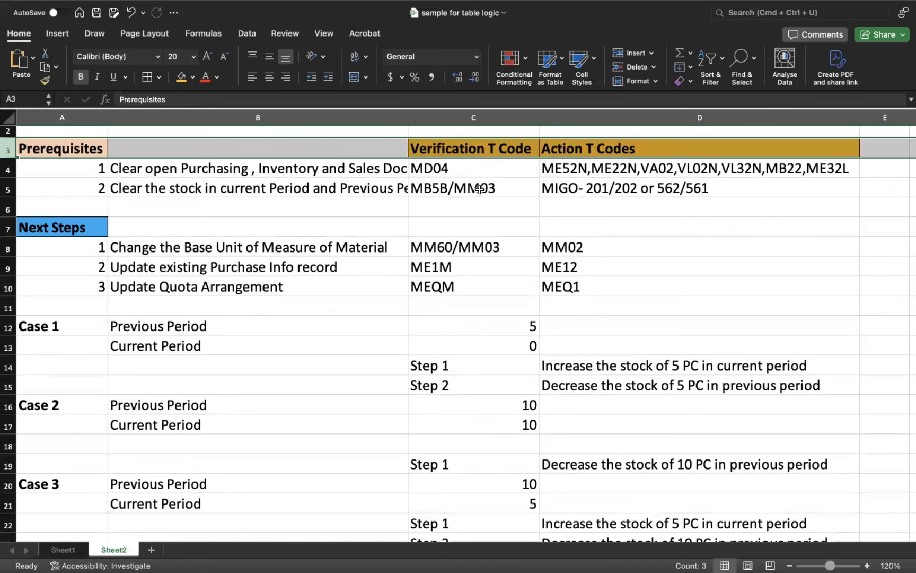
{"action": "double_click", "coordinate": [467, 168]}
{"action": "type", "text": "o"}
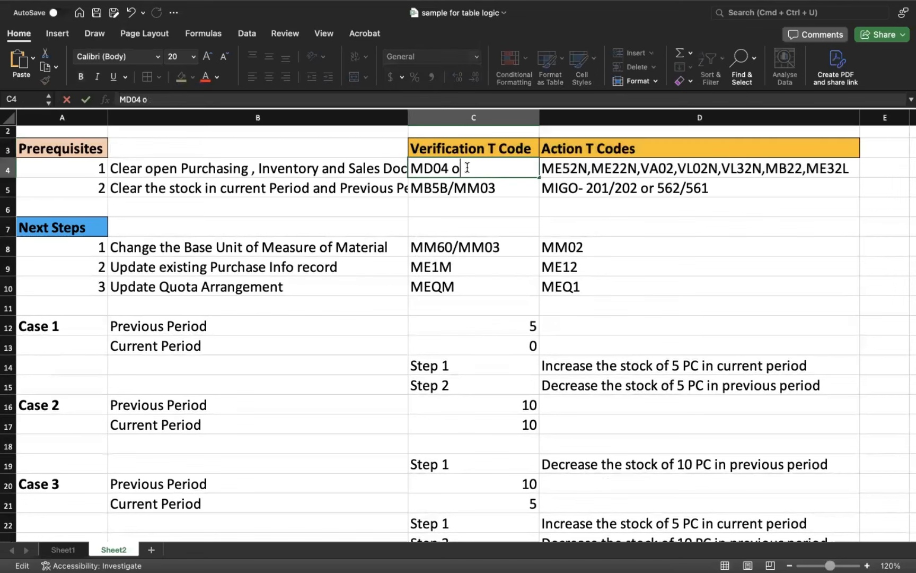
{"action": "type", "text": "r MM02 wi"}
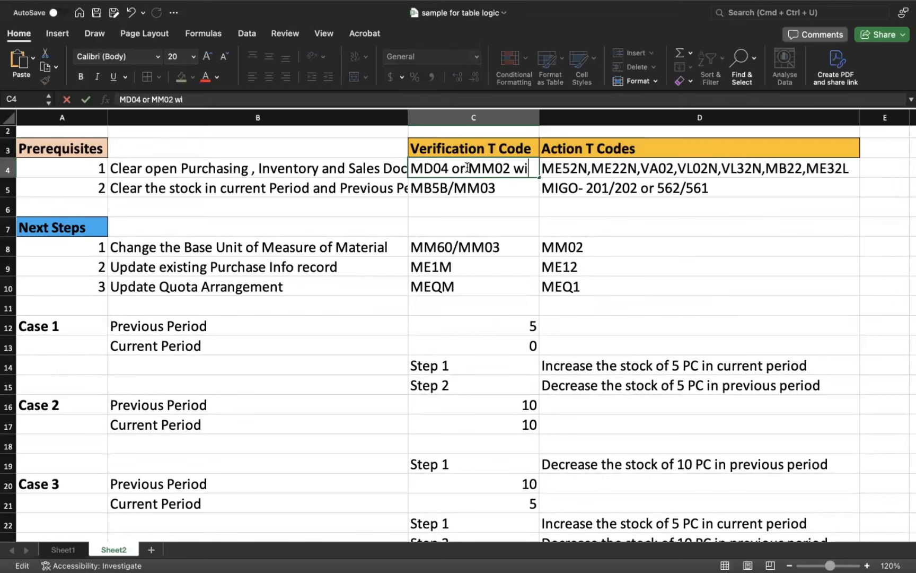
{"action": "type", "text": "ll give all docu"}
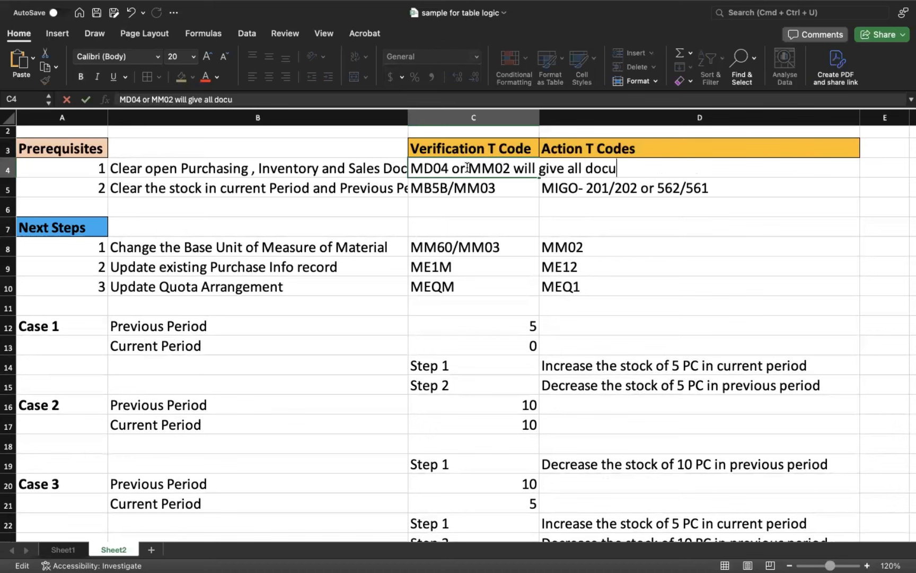
{"action": "type", "text": "ments to be cleared"}
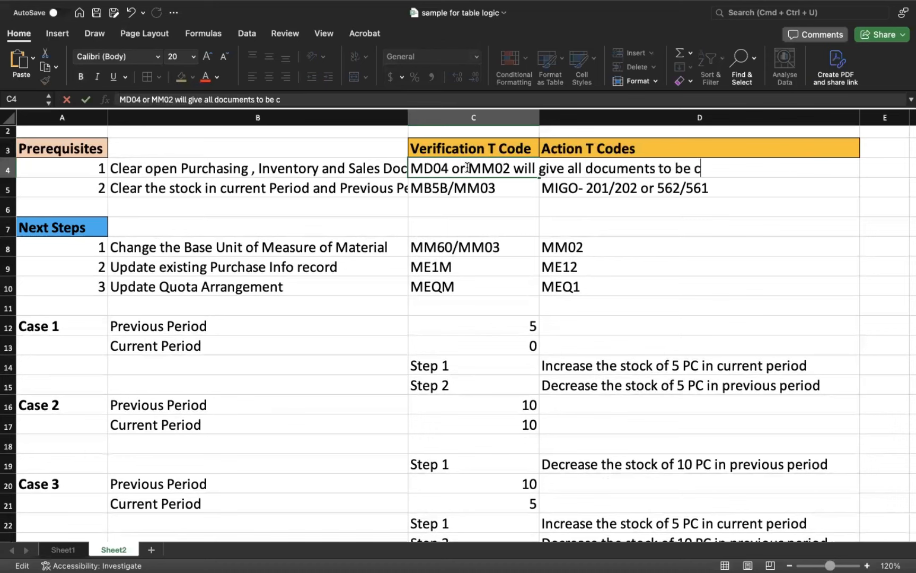
{"action": "key", "text": "Return"}
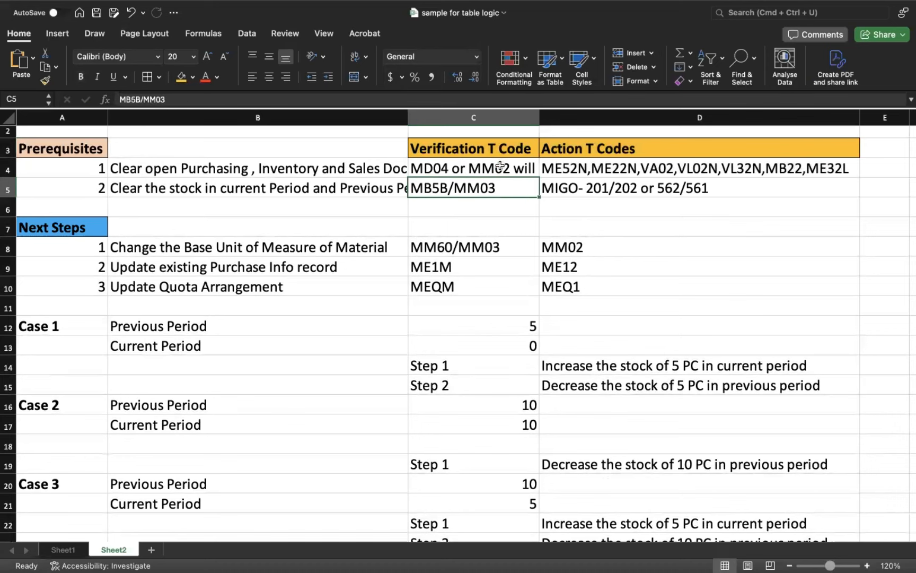
Step: Wrap the text in cell C4 and widen column C slightly
{"action": "left_click", "coordinate": [493, 169]}
{"action": "left_click", "coordinate": [355, 57]}
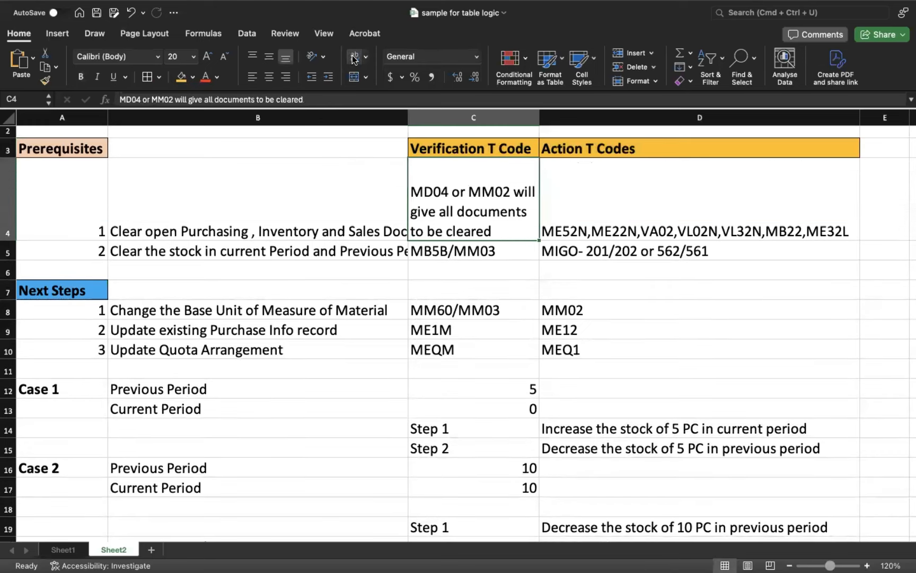
{"action": "left_click_drag", "start_coordinate": [536, 115], "coordinate": [549, 116]}
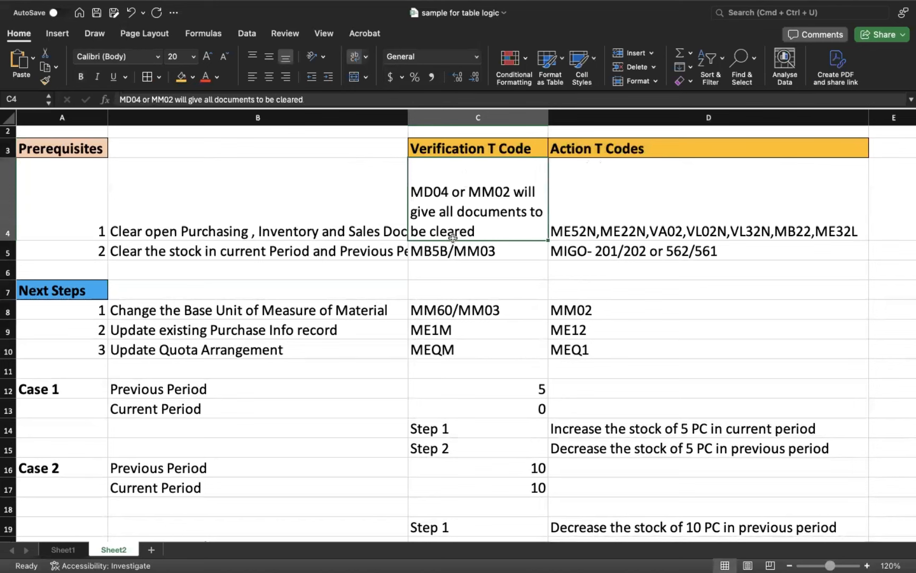
Step: Review the T codes for changing the base unit and the row on updating the existing purchase info record
{"action": "left_click", "coordinate": [465, 250]}
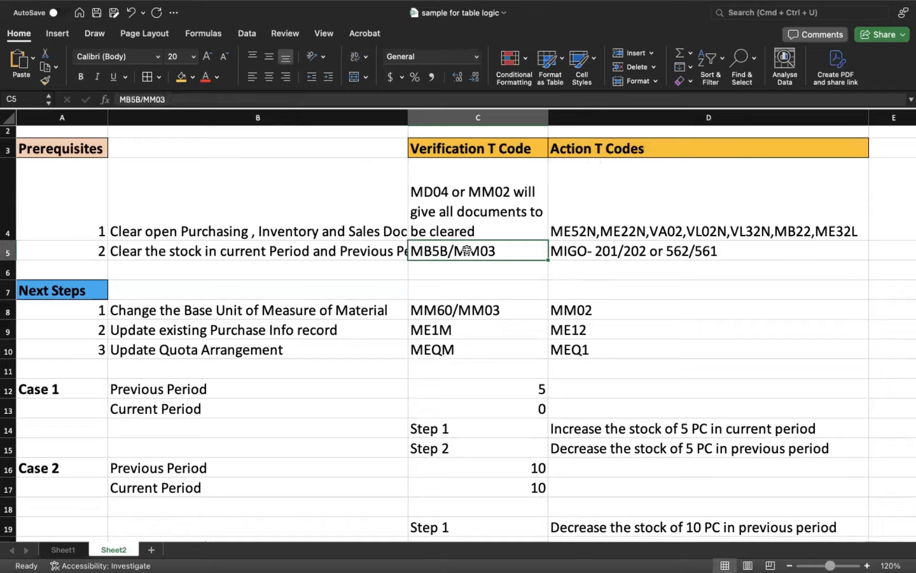
{"action": "key", "text": "ctrl+Left"}
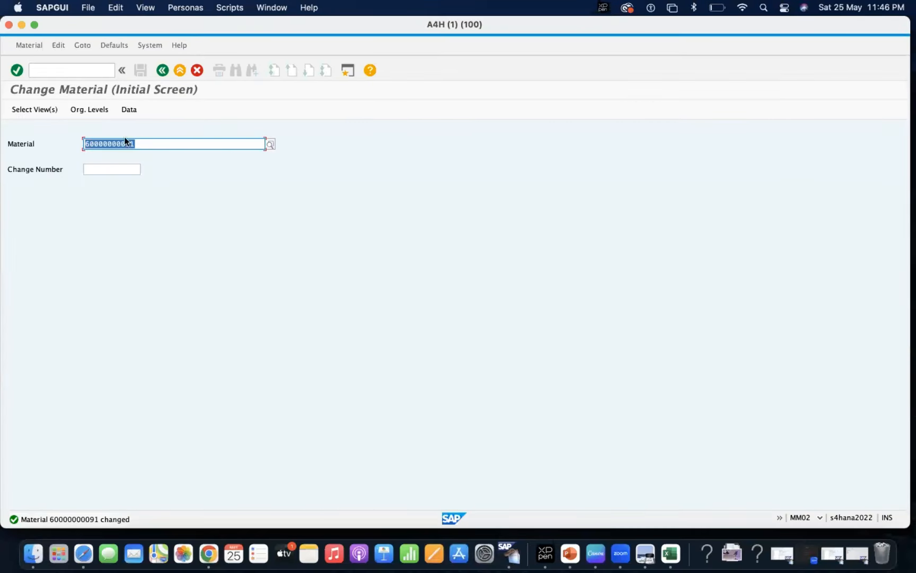
{"action": "key", "text": "ctrl+Right"}
{"action": "left_click", "coordinate": [196, 315]}
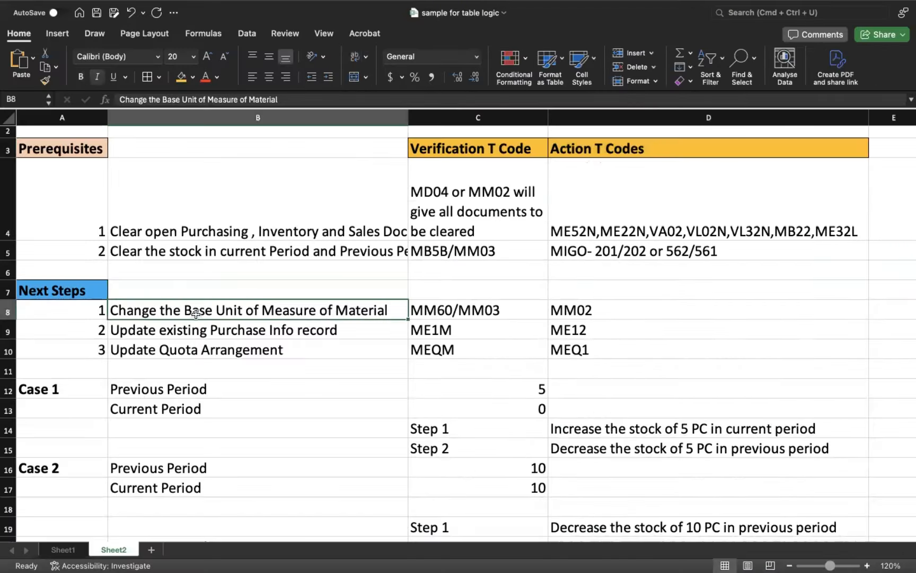
{"action": "left_click", "coordinate": [420, 310]}
{"action": "left_click", "coordinate": [622, 314]}
{"action": "left_click", "coordinate": [333, 337]}
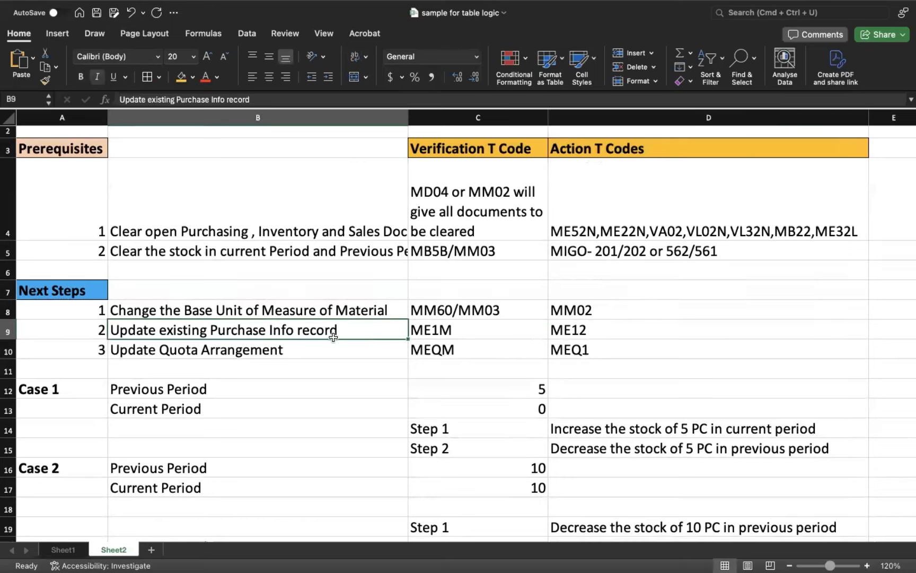
{"action": "key", "text": "ctrl+Left"}
{"action": "left_click", "coordinate": [67, 73]}
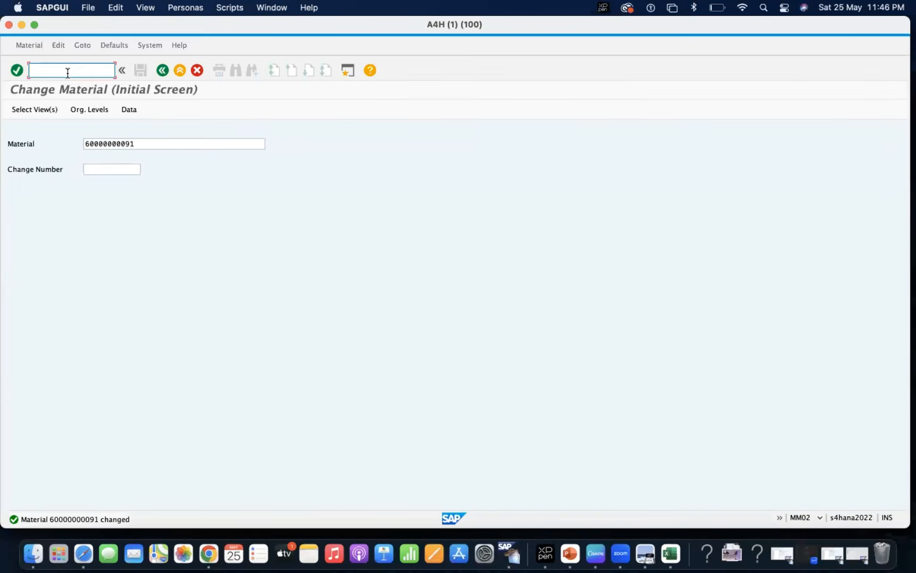
{"action": "type", "text": "/nmd"}
{"action": "key", "text": "BackSpace"}
{"action": "type", "text": "e1m"}
{"action": "key", "text": "Return"}
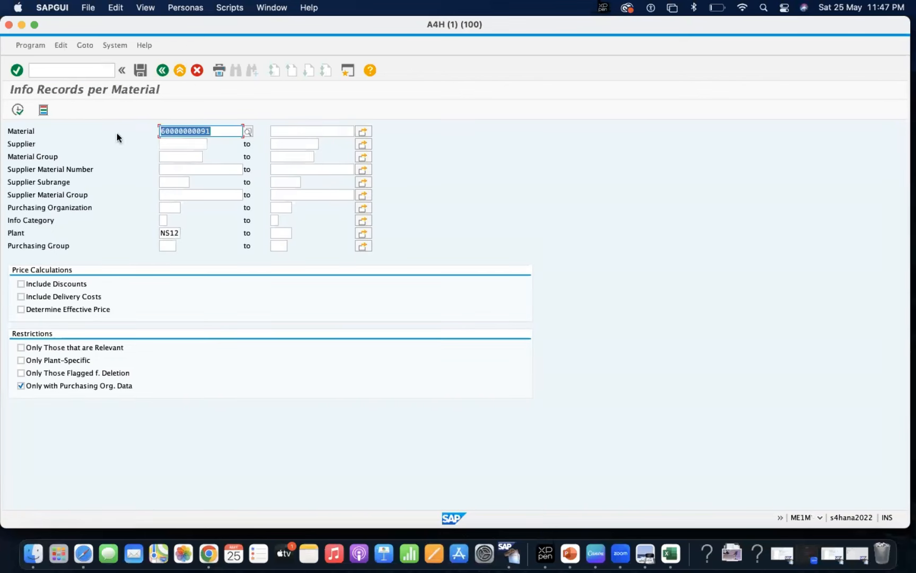
{"action": "left_click", "coordinate": [18, 111]}
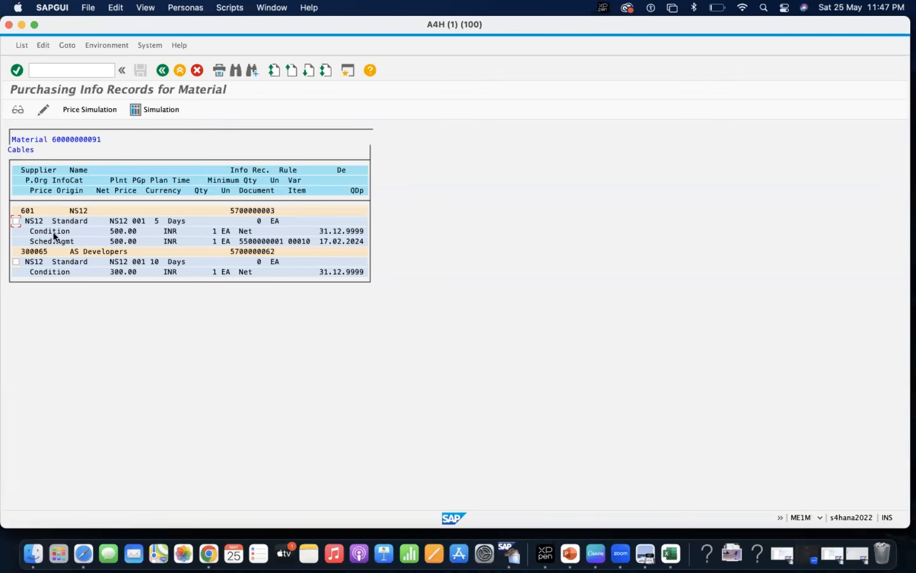
Step: Open the purchasing organization data of supplier NS12's info record for changing and check its net price unit
{"action": "left_click", "coordinate": [16, 221]}
{"action": "left_click", "coordinate": [43, 112]}
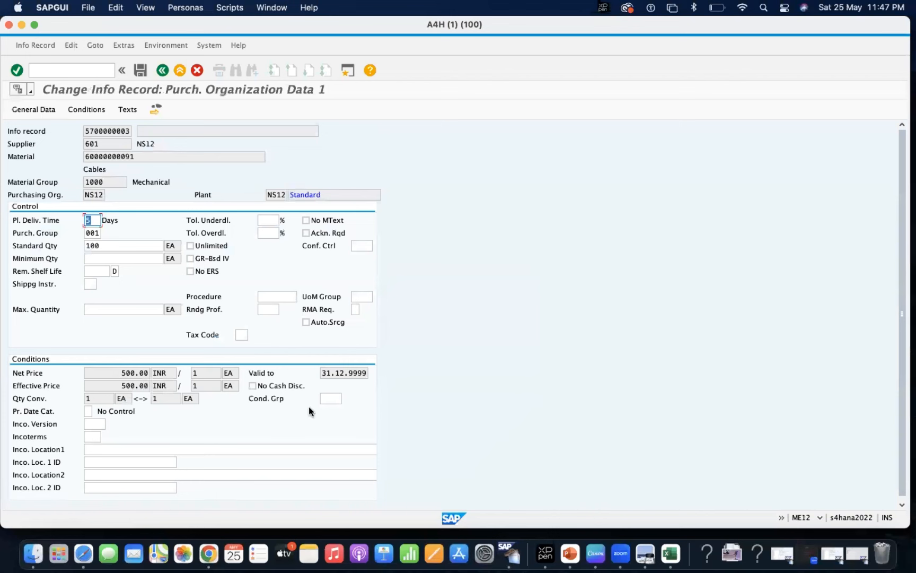
{"action": "left_click", "coordinate": [229, 372]}
{"action": "scroll", "coordinate": [233, 437], "scroll_direction": "down", "scroll_amount": 1}
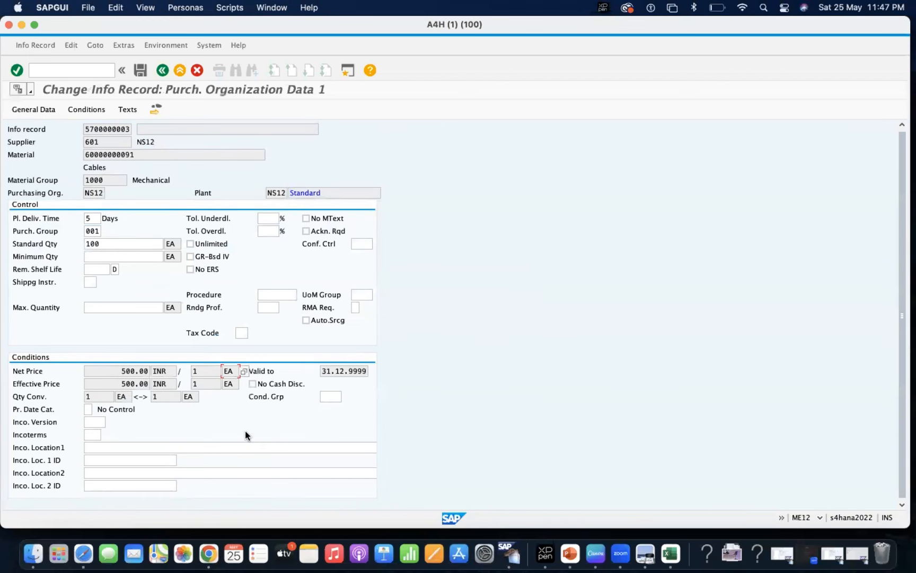
Step: Inspect the gross price condition PB00 valid from 17.01.2024 and return to the info record
{"action": "left_click", "coordinate": [94, 111]}
{"action": "double_click", "coordinate": [148, 160]}
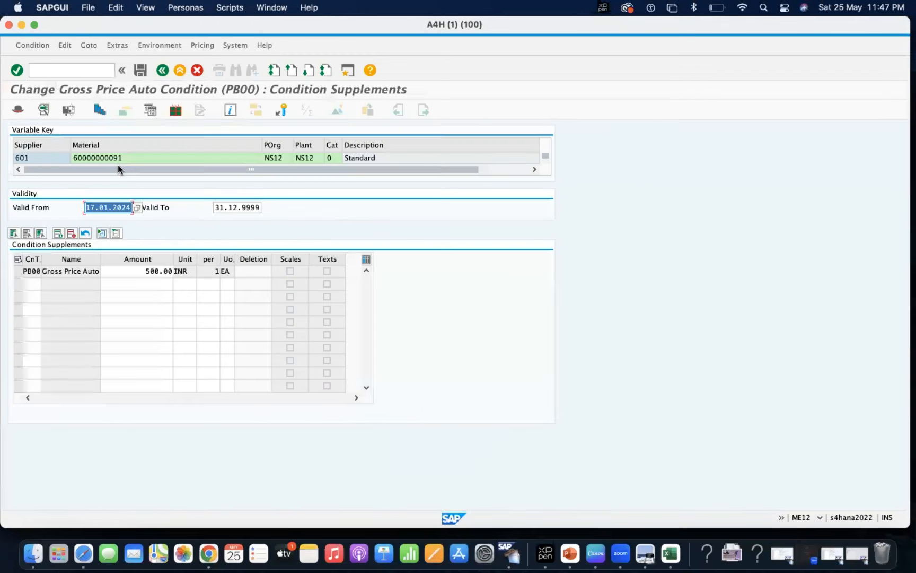
{"action": "left_click", "coordinate": [142, 275]}
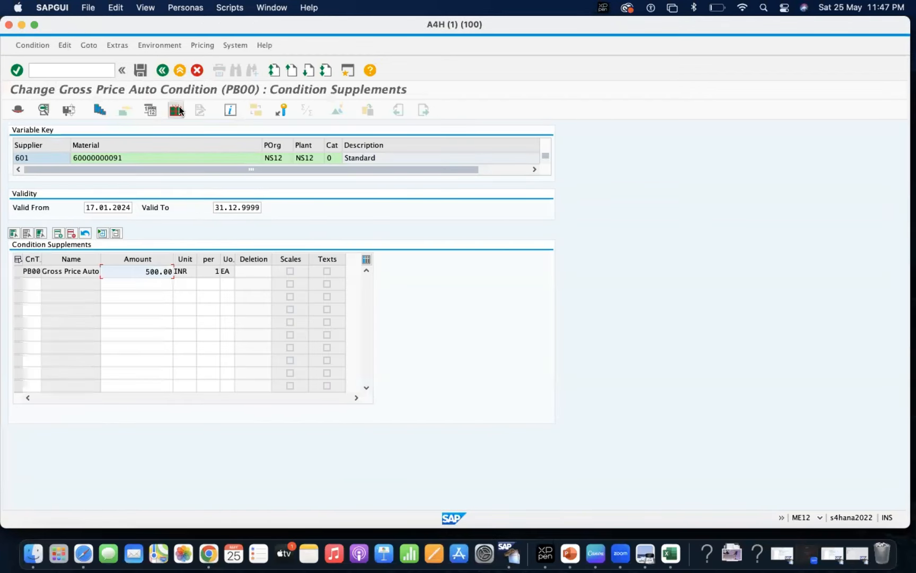
{"action": "left_click", "coordinate": [163, 70]}
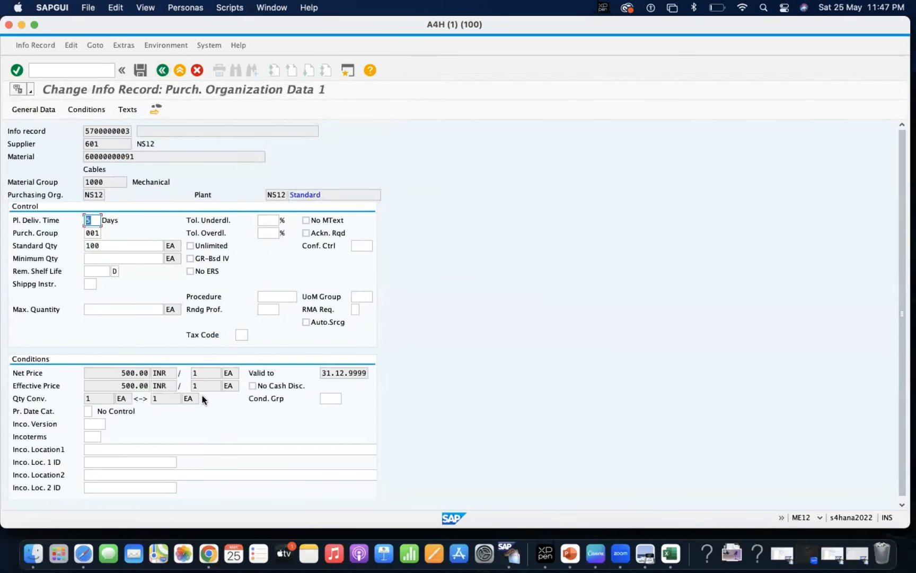
Step: Recheck the purchasing organization data of supplier NS12's info record and check AS Developers' record, returning to the info record list
{"action": "left_click", "coordinate": [161, 73]}
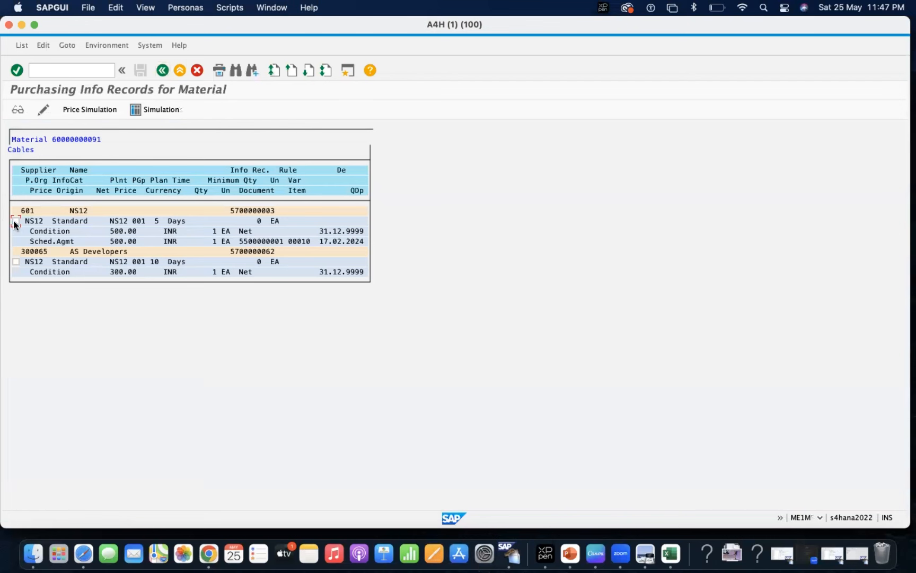
{"action": "left_click", "coordinate": [44, 110]}
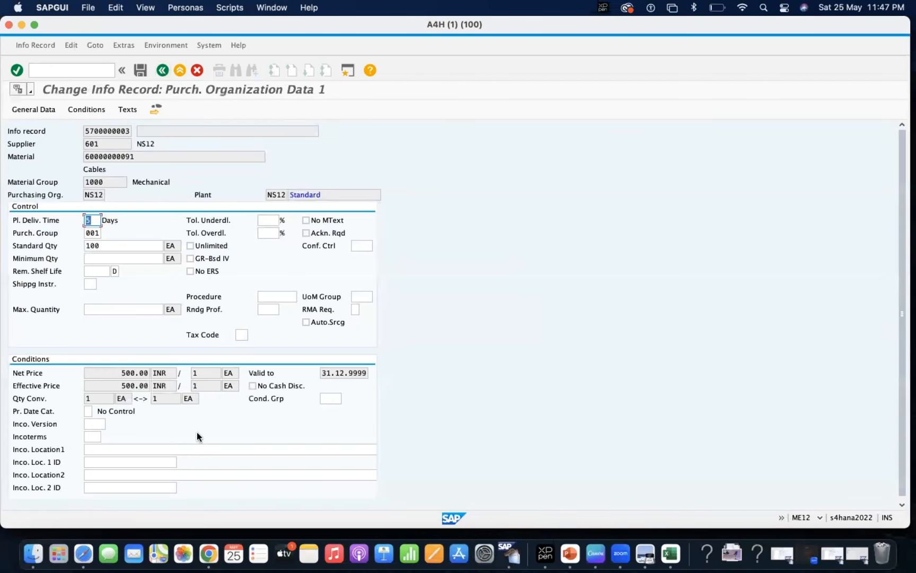
{"action": "key", "text": "Tab"}
{"action": "key", "text": "Tab"}
{"action": "left_click", "coordinate": [162, 70]}
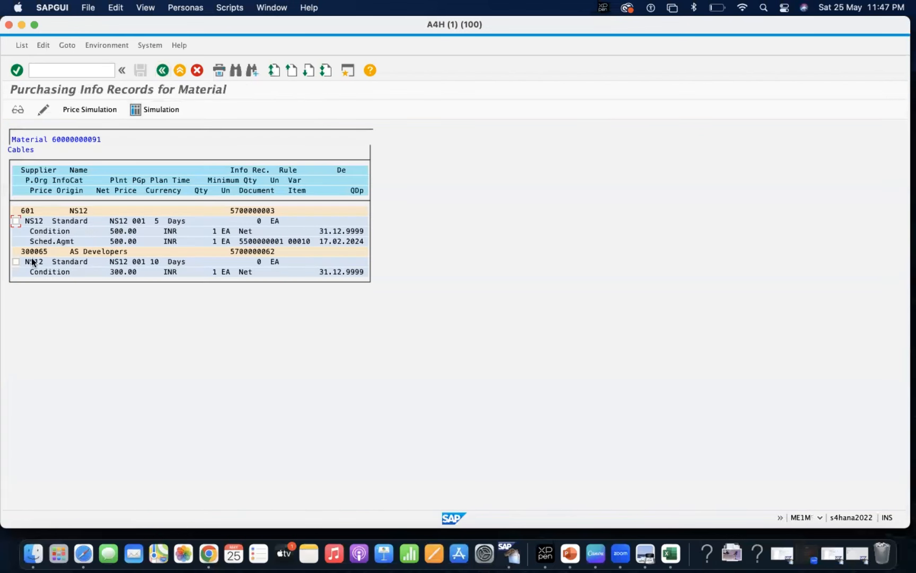
{"action": "left_click", "coordinate": [15, 261]}
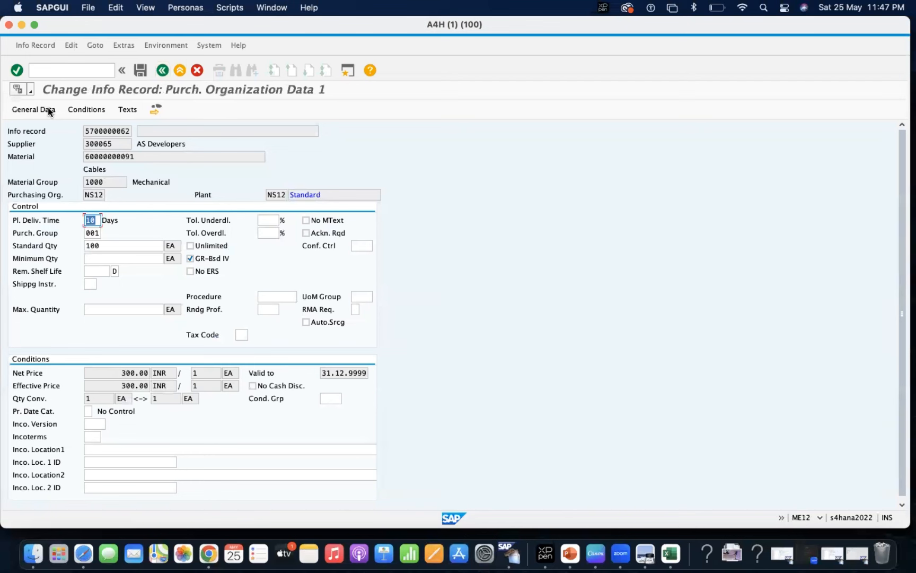
{"action": "left_click", "coordinate": [163, 70]}
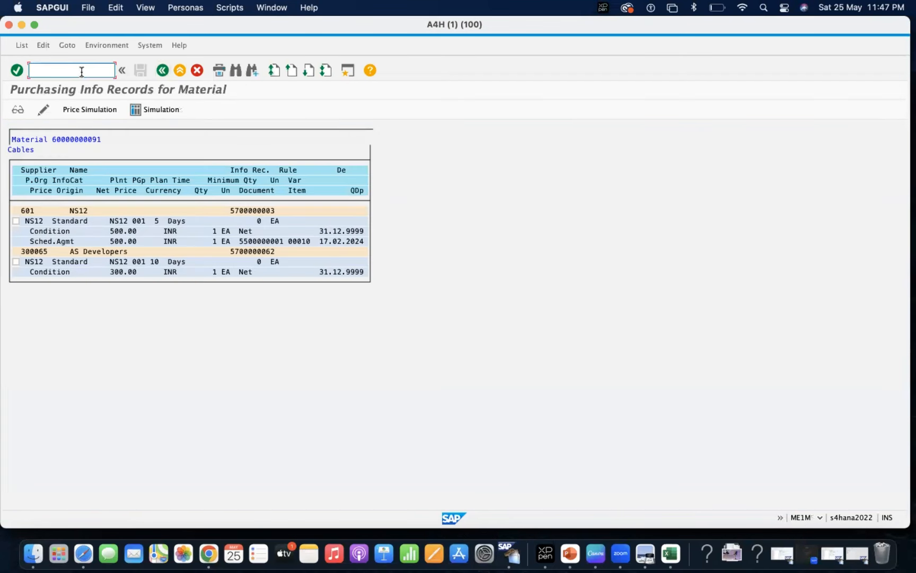
{"action": "type", "text": "/n"}
{"action": "type", "text": "meq"}
{"action": "type", "text": "2"}
{"action": "key", "text": "Return"}
{"action": "type", "text": "meq1"}
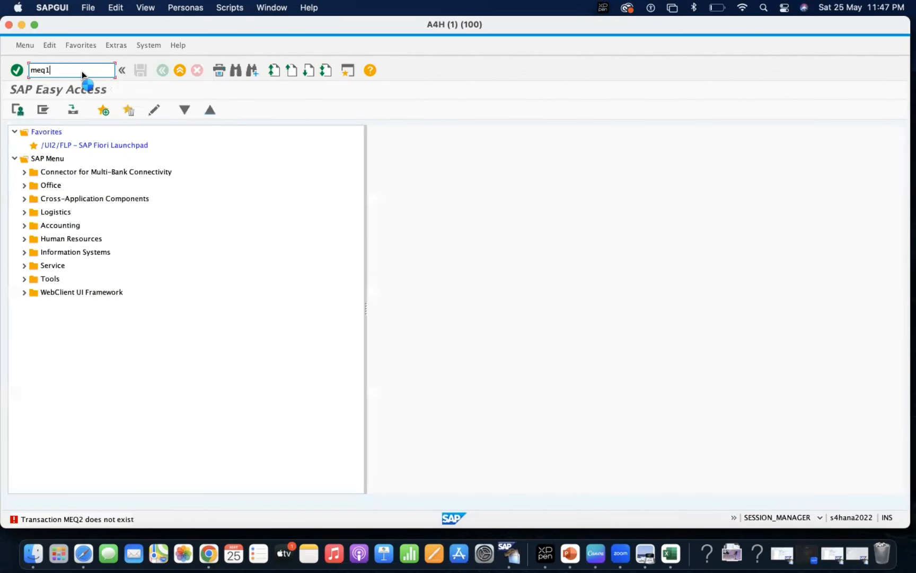
{"action": "key", "text": "Return"}
{"action": "key", "text": "Return"}
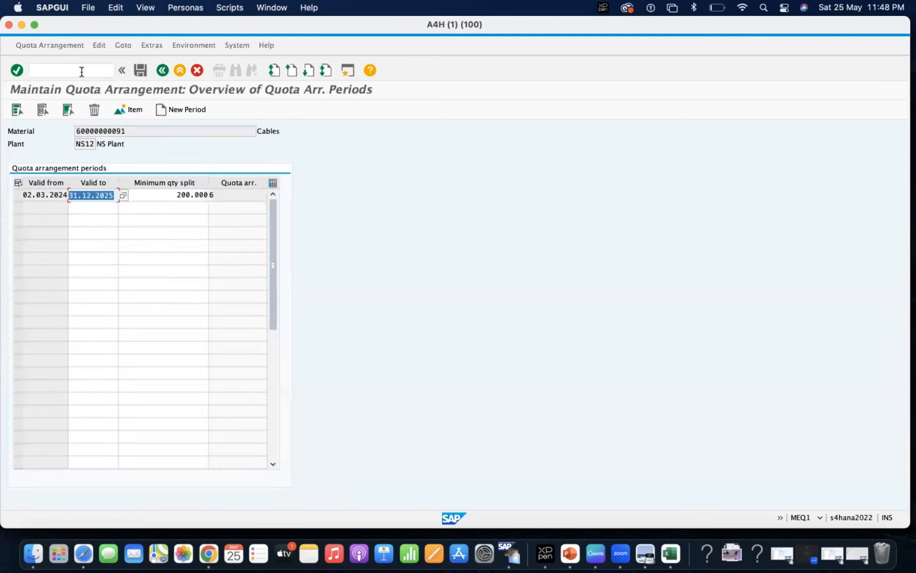
Step: Inspect the items and base unit of the quota arrangement valid from 02.03.2024 to 31.12.2025
{"action": "double_click", "coordinate": [85, 206]}
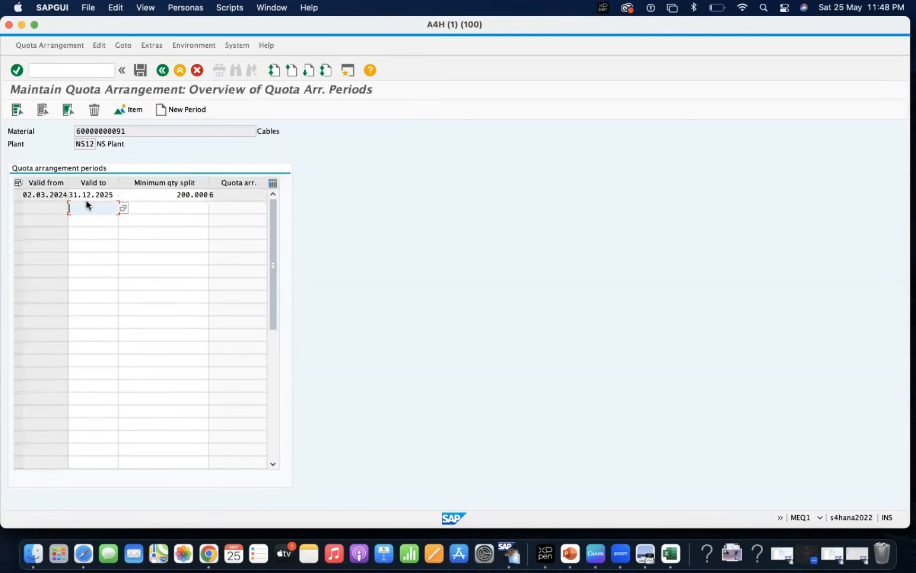
{"action": "double_click", "coordinate": [86, 195]}
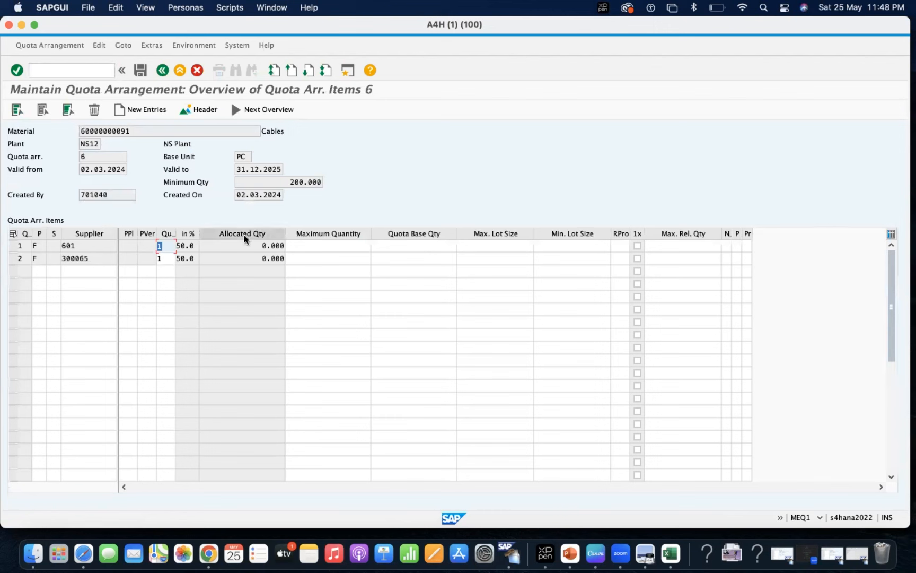
{"action": "double_click", "coordinate": [247, 159]}
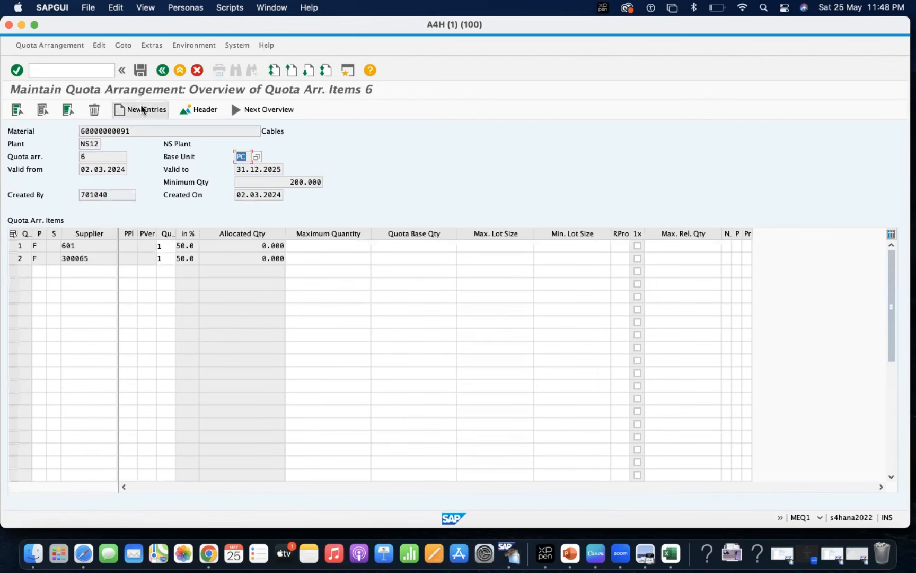
{"action": "left_click", "coordinate": [162, 71]}
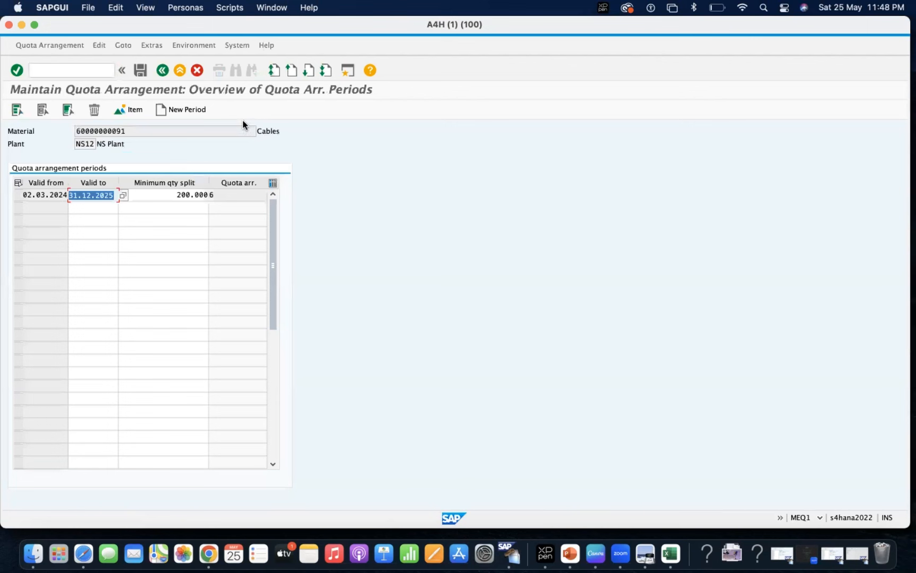
{"action": "double_click", "coordinate": [48, 196]}
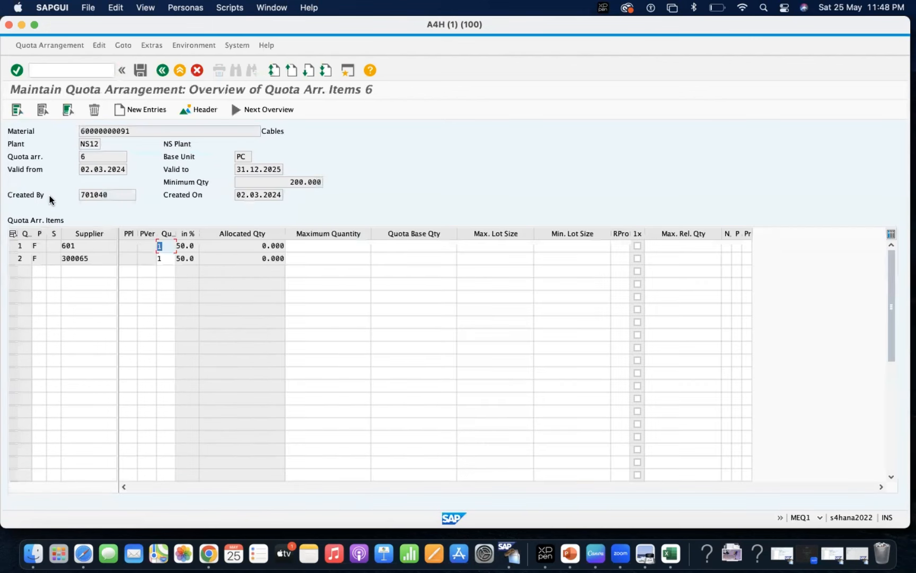
{"action": "left_click", "coordinate": [71, 66]}
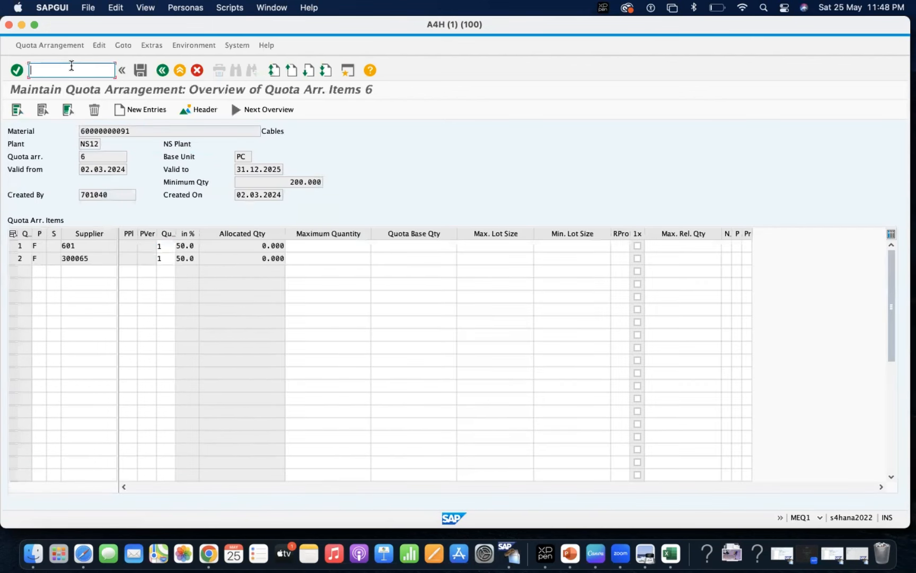
{"action": "type", "text": "/nme12"}
{"action": "key", "text": "Return"}
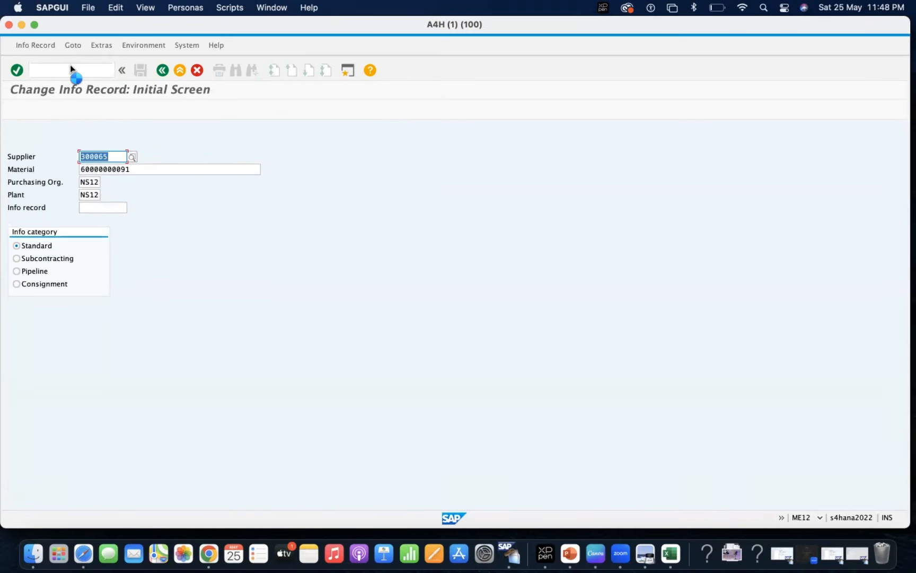
{"action": "key", "text": "Return"}
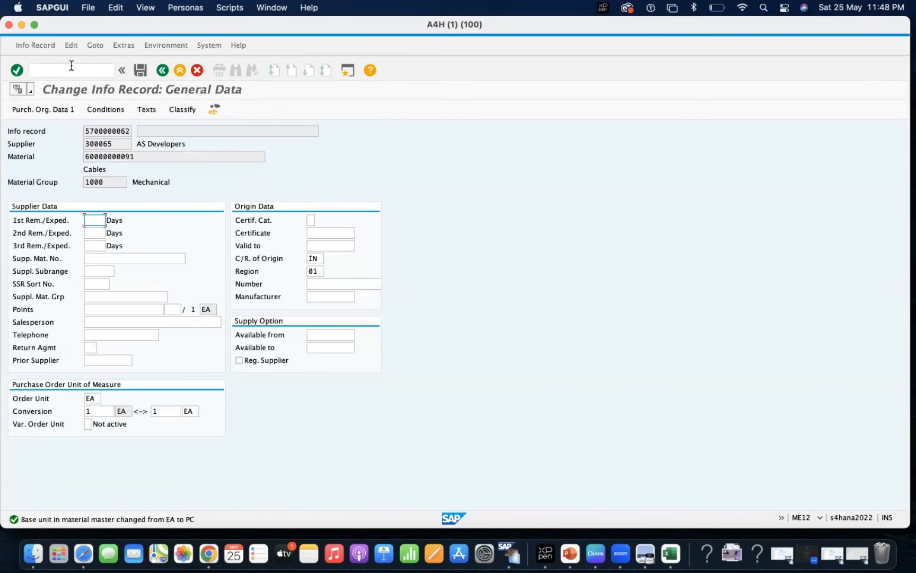
{"action": "left_click", "coordinate": [71, 64]}
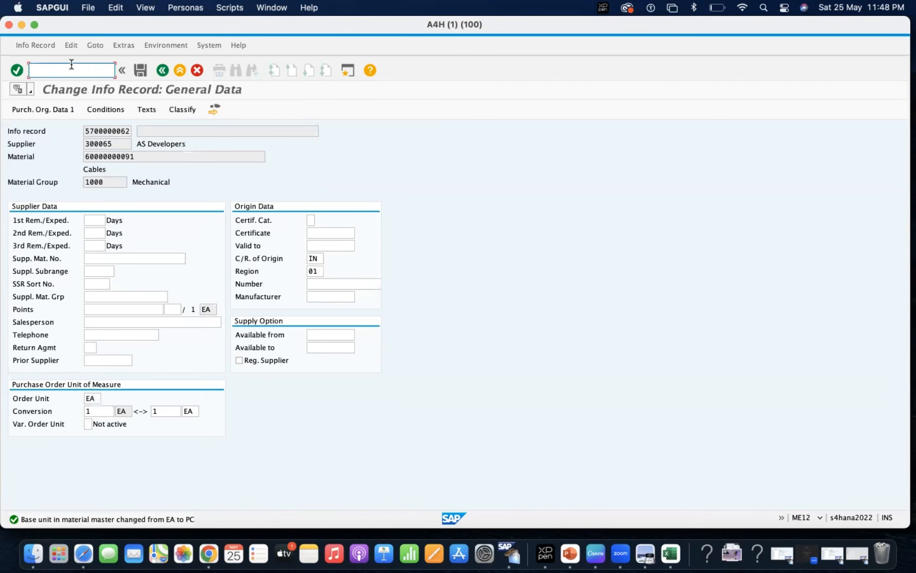
Step: Set the order unit and the conversion's base unit of AS Developers' info record to PC
{"action": "left_click", "coordinate": [193, 410]}
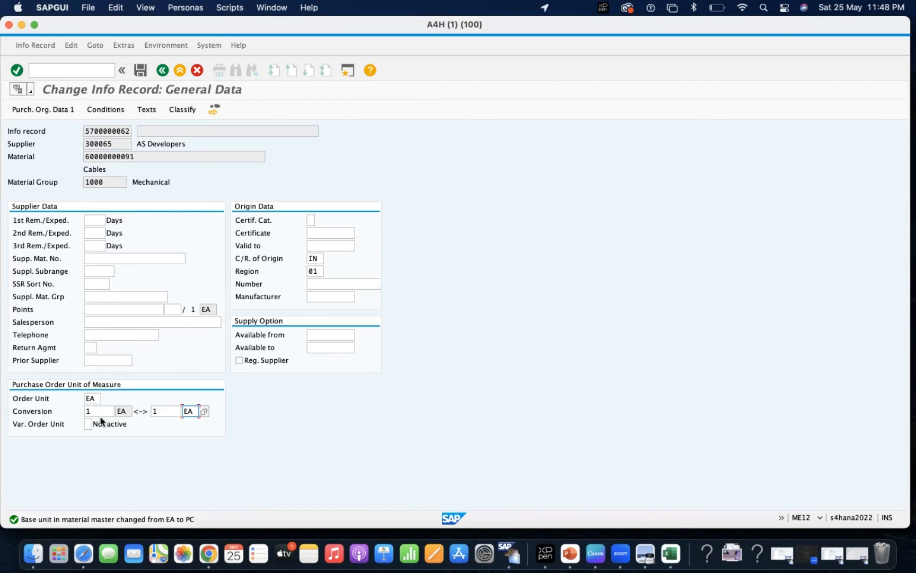
{"action": "left_click", "coordinate": [96, 398]}
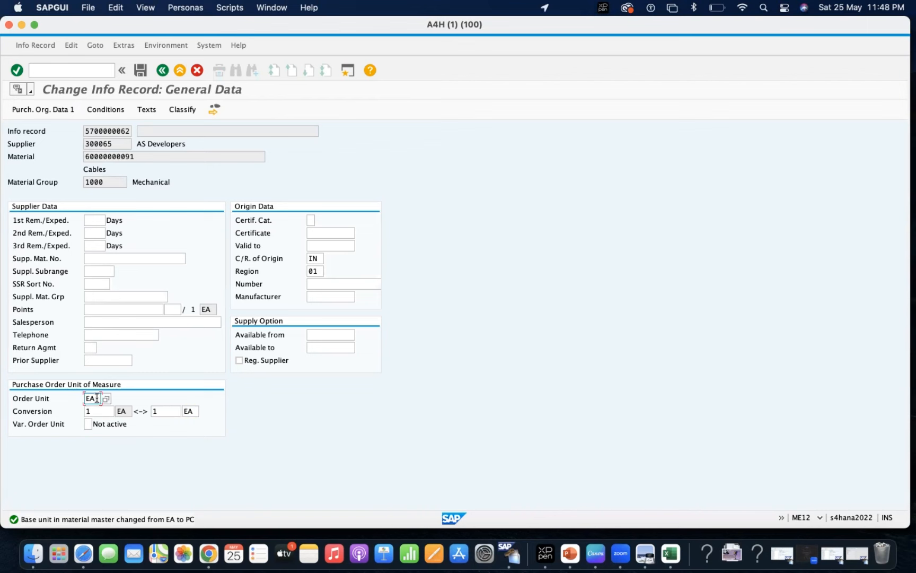
{"action": "key", "text": "BackSpace"}
{"action": "key", "text": "BackSpace"}
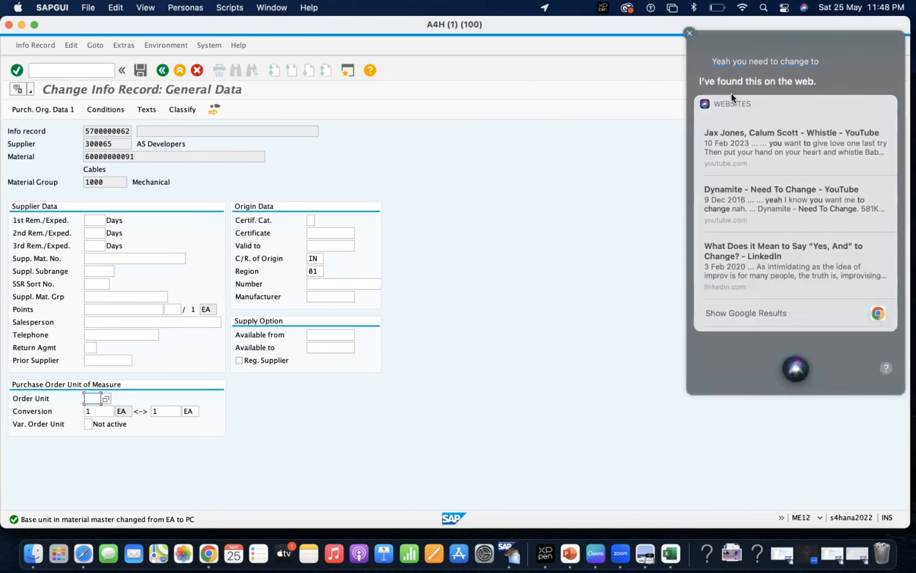
{"action": "left_click", "coordinate": [689, 33]}
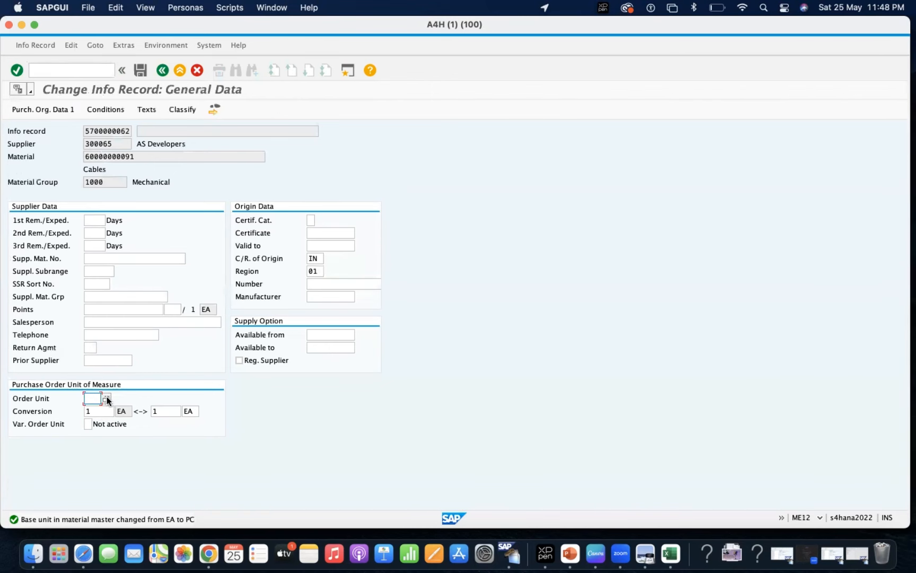
{"action": "type", "text": "PC"}
{"action": "key", "text": "Return"}
{"action": "key", "text": "Tab"}
{"action": "key", "text": "Tab"}
{"action": "key", "text": "Tab"}
{"action": "type", "text": "pc"}
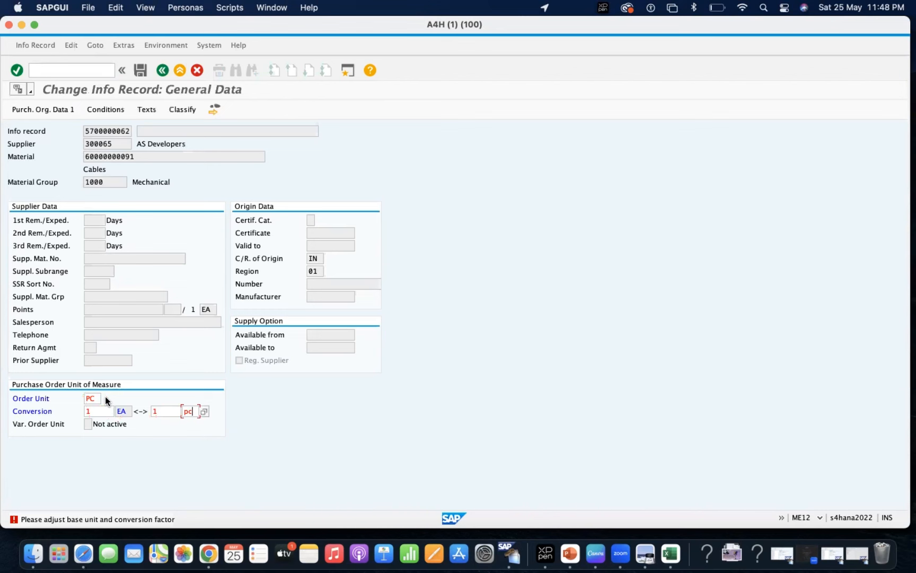
{"action": "key", "text": "Return"}
{"action": "key", "text": "Return"}
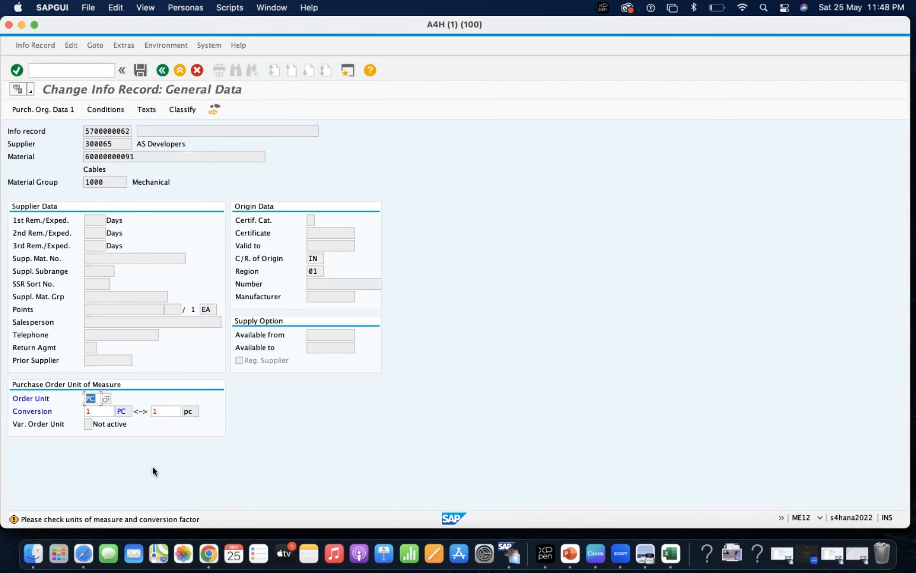
Step: Accept the 1 PC to 1 PC conversion and replace the order price unit by the order unit
{"action": "key", "text": "Return"}
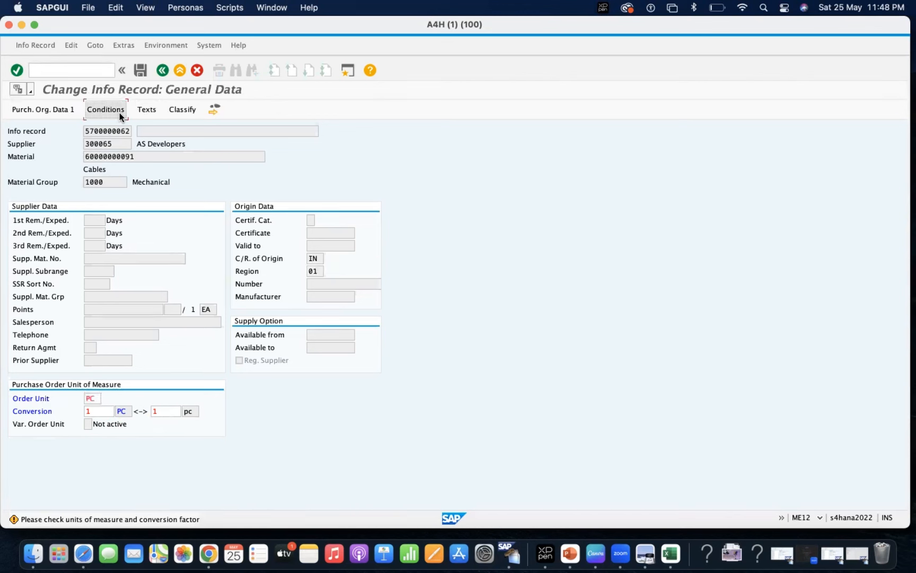
{"action": "key", "text": "Return"}
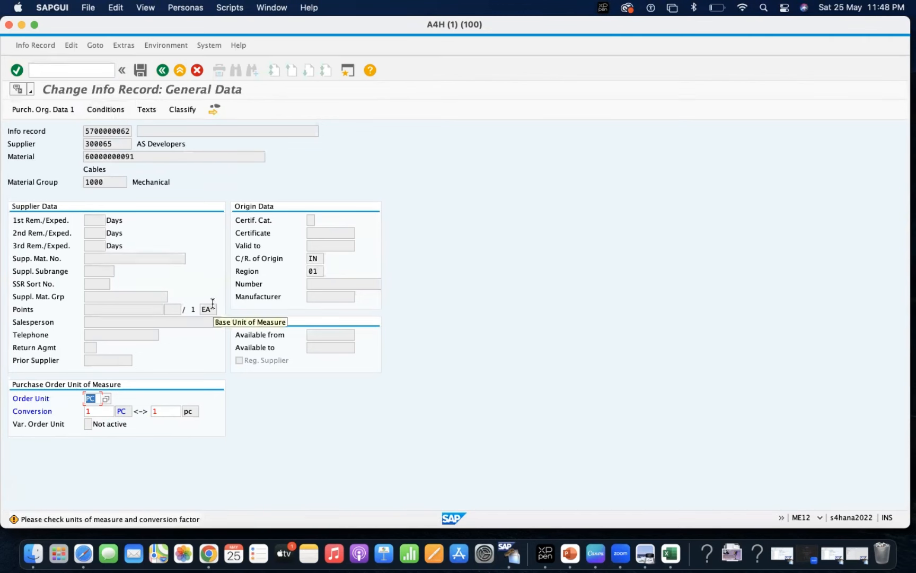
{"action": "key", "text": "Return"}
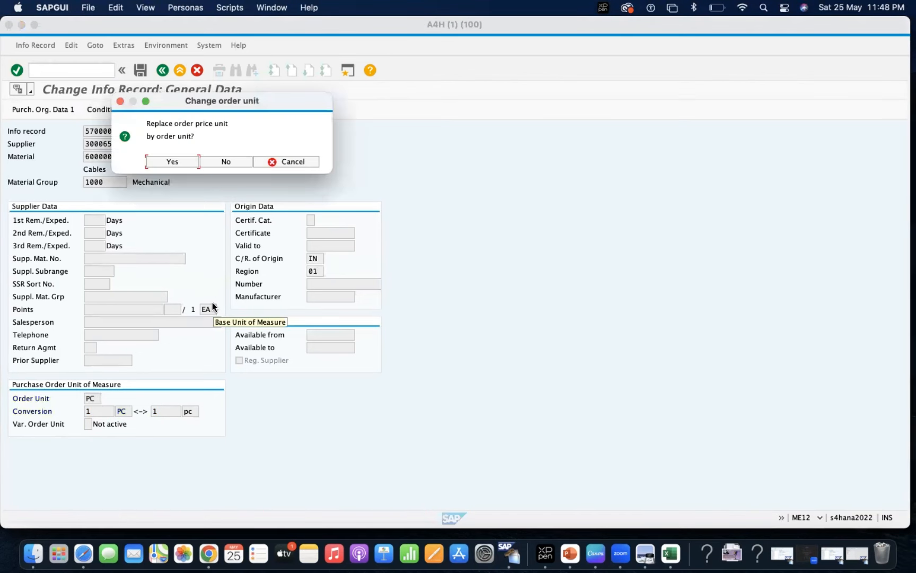
{"action": "left_click", "coordinate": [175, 160]}
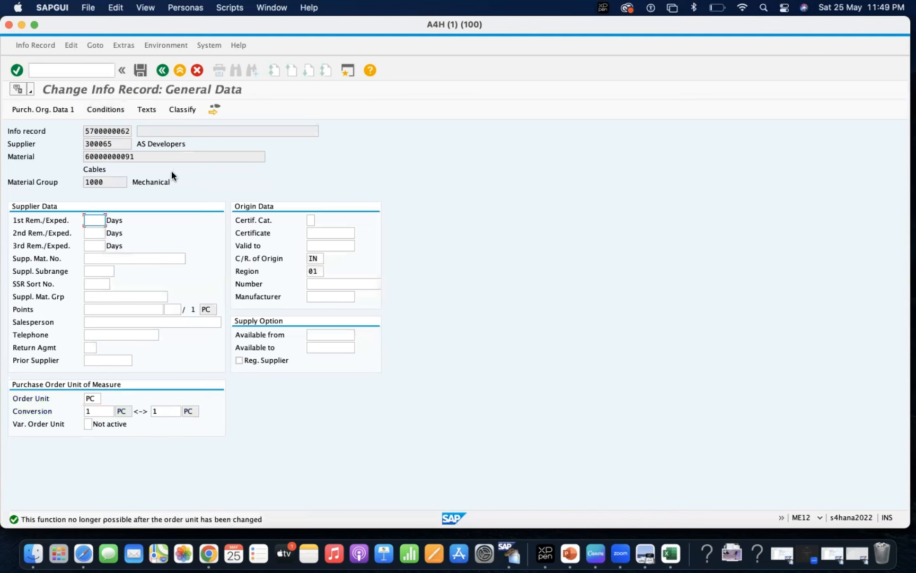
Step: Check the units in the purchasing organization data, page through to the text overview and try to open the conditions
{"action": "key", "text": "Return"}
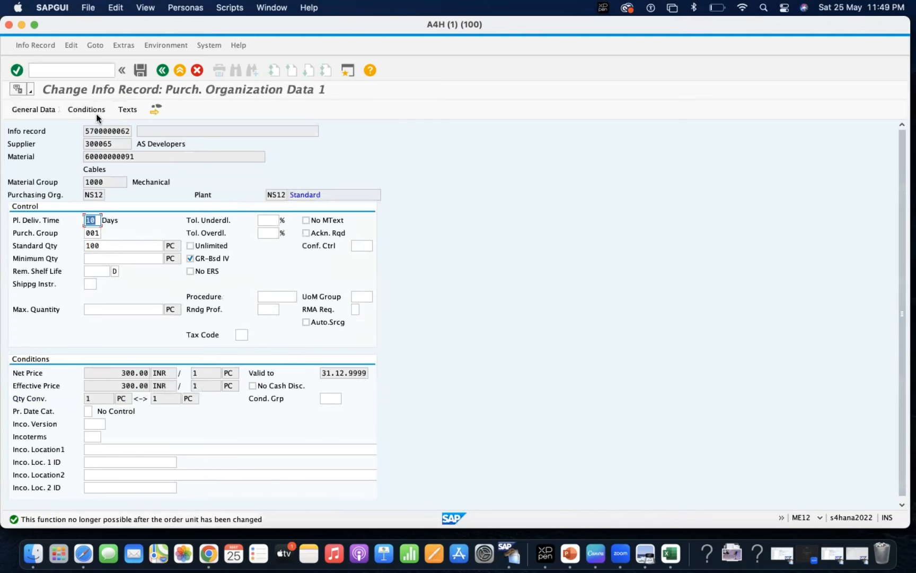
{"action": "key", "text": "Return"}
{"action": "left_click", "coordinate": [97, 116]}
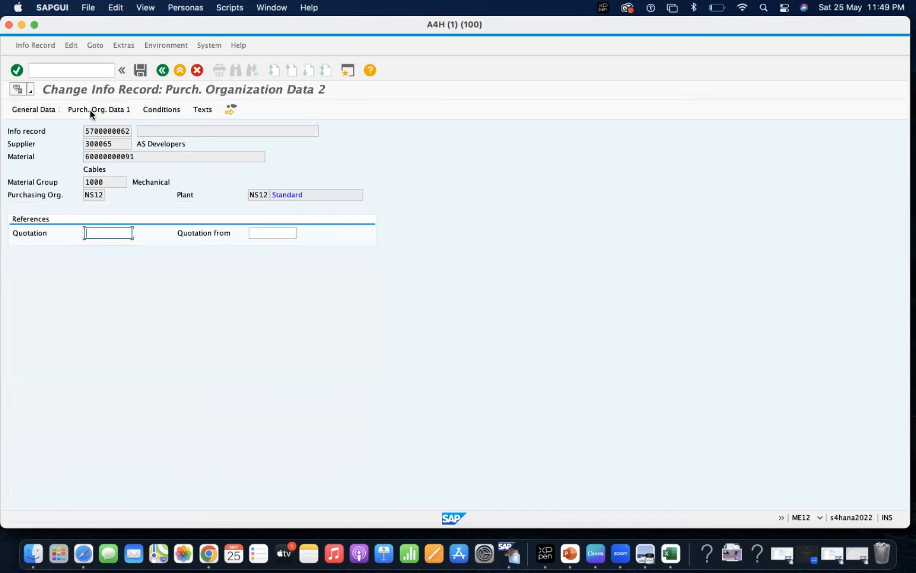
{"action": "left_click", "coordinate": [98, 113]}
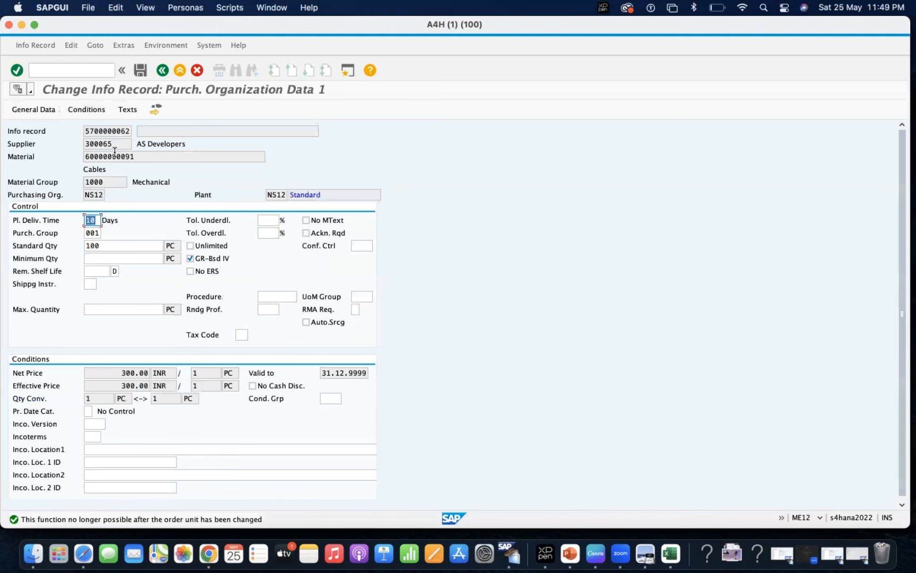
{"action": "key", "text": "Return"}
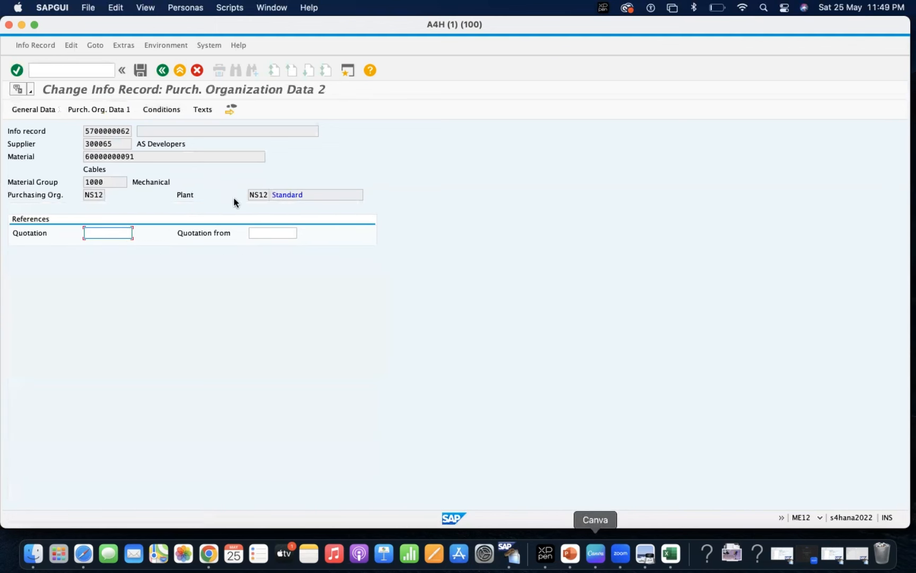
{"action": "left_click", "coordinate": [156, 110]}
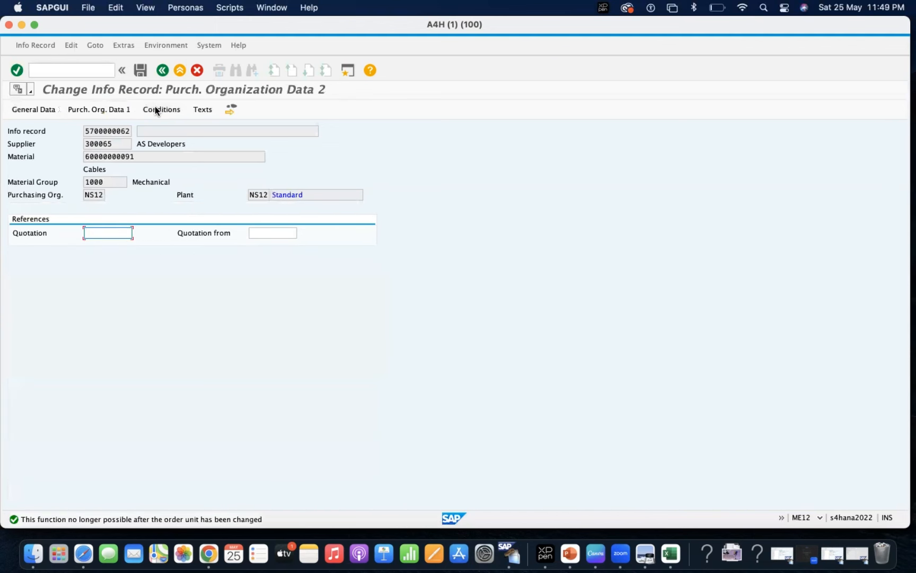
{"action": "key", "text": "Return"}
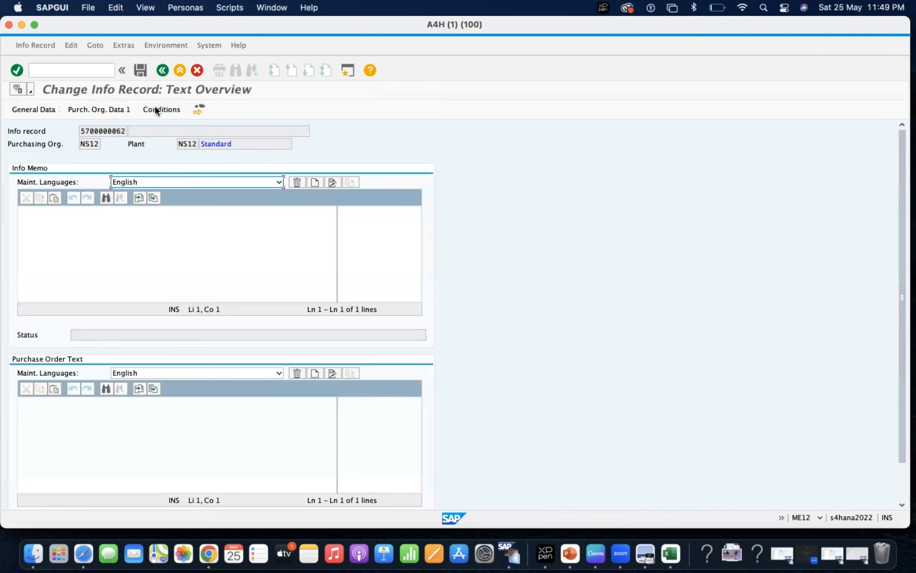
{"action": "left_click", "coordinate": [162, 110]}
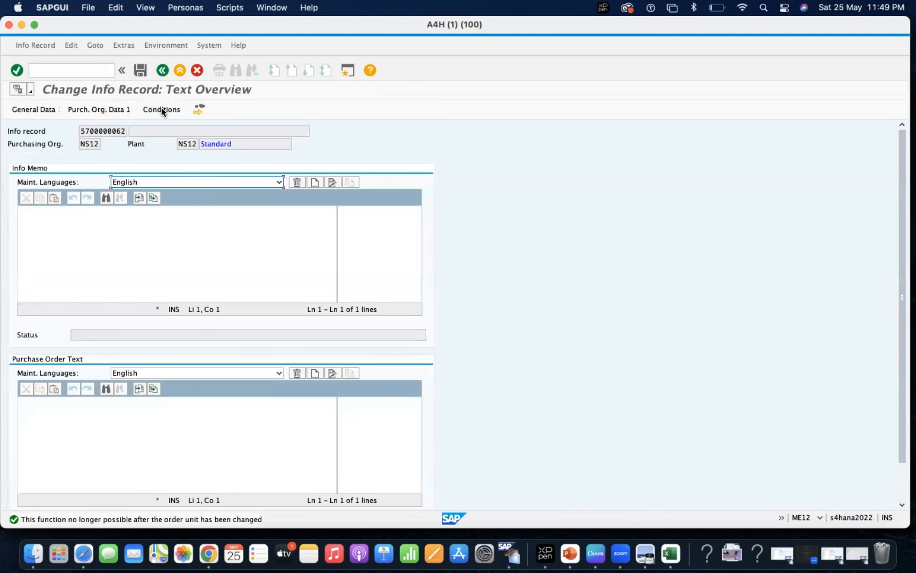
Step: Save AS Developers' changed info record and reopen its general data
{"action": "left_click", "coordinate": [142, 71]}
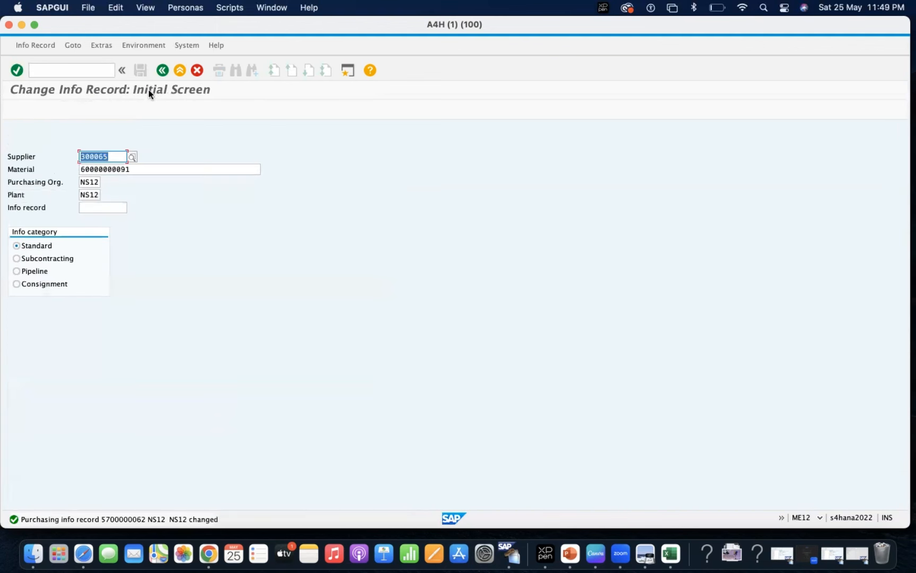
{"action": "key", "text": "Return"}
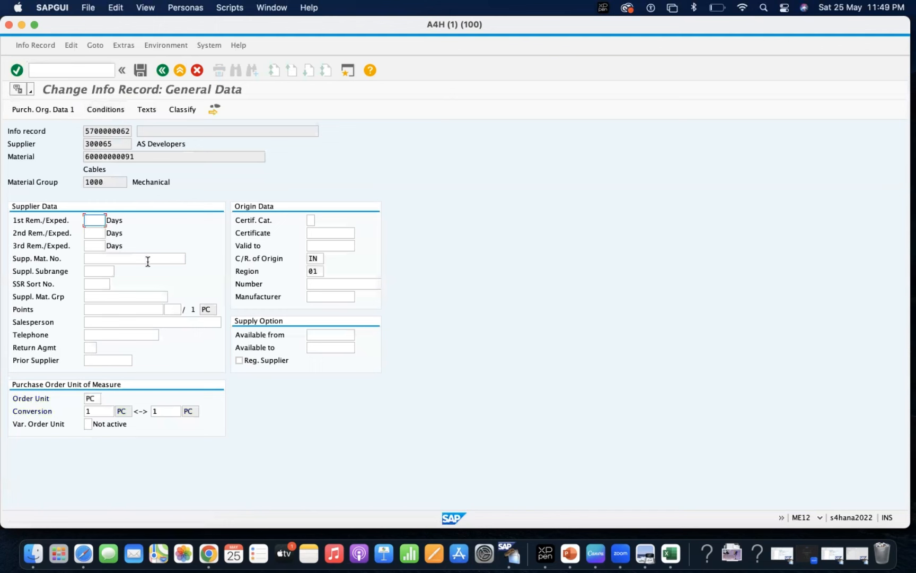
Step: Open AS Developers' conditions for the validity period from 17.02.2024 and delete the PB00 gross price per 1 EA
{"action": "left_click", "coordinate": [116, 112]}
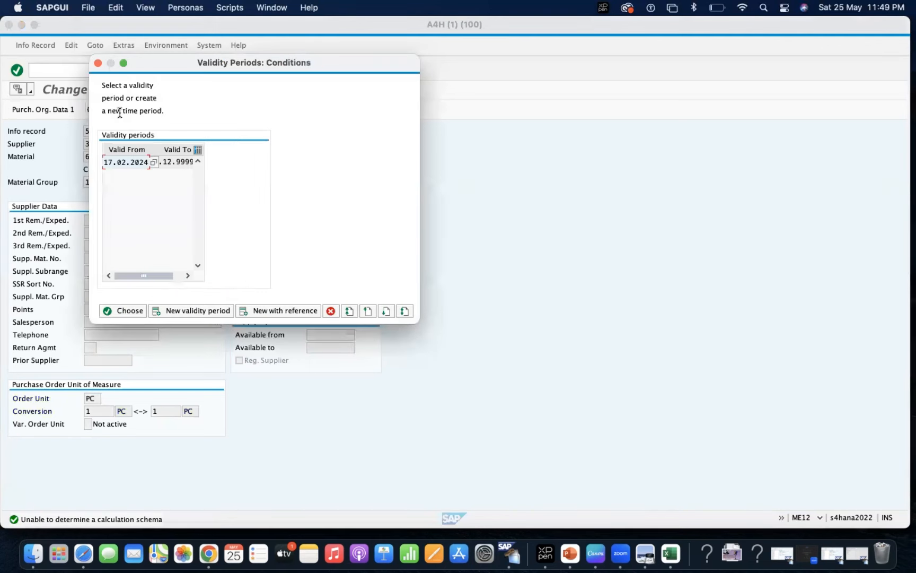
{"action": "double_click", "coordinate": [117, 164]}
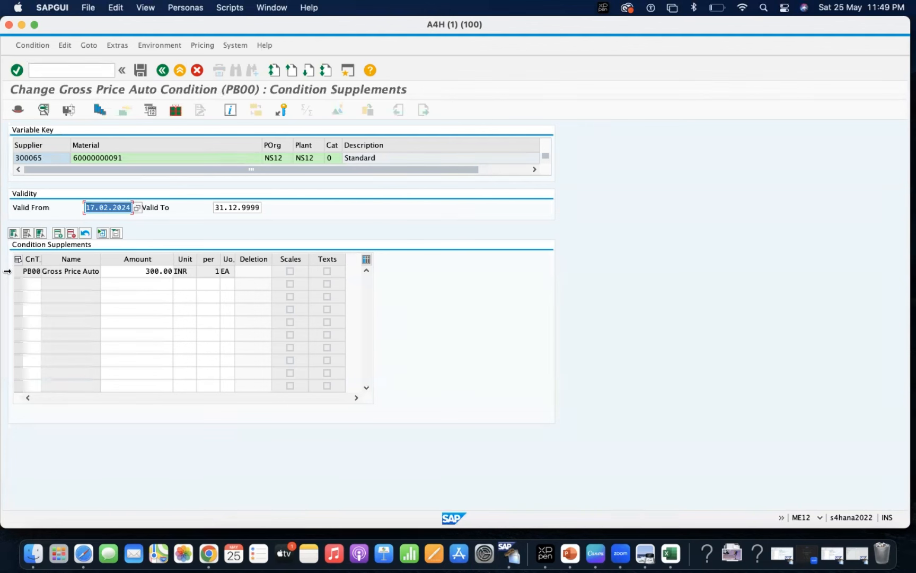
{"action": "left_click", "coordinate": [17, 273]}
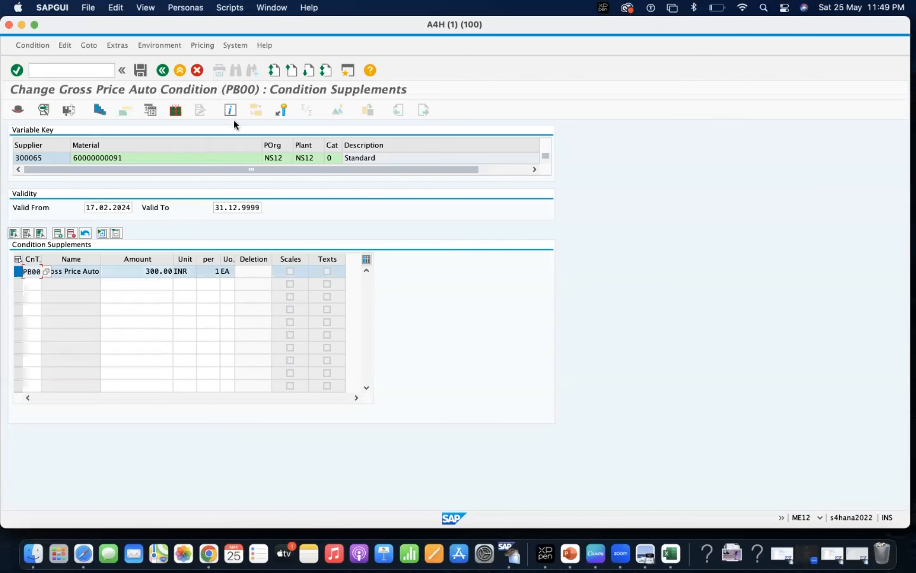
{"action": "left_click", "coordinate": [71, 233]}
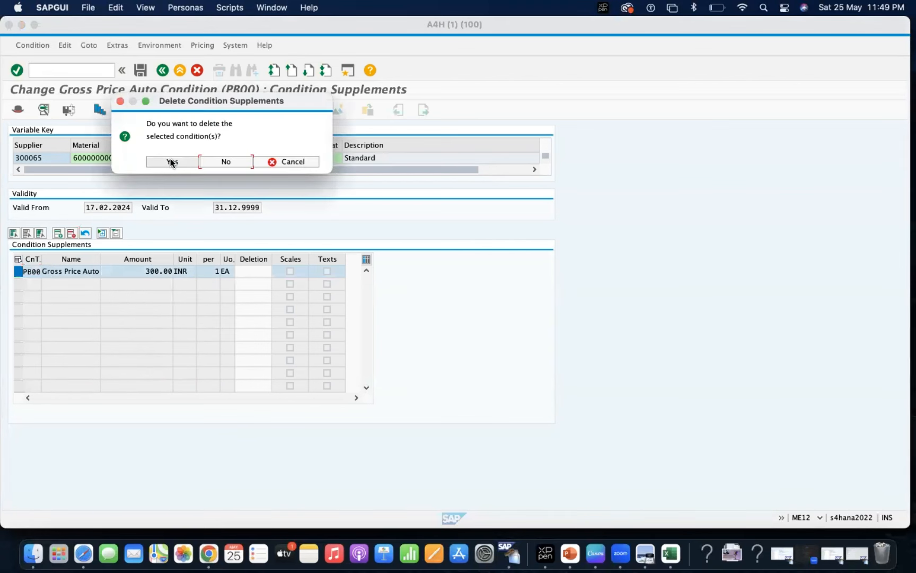
{"action": "left_click", "coordinate": [171, 160]}
Step: Add a new PB00 gross price condition of 300 per 1 PC and save the info record
{"action": "left_click", "coordinate": [27, 282]}
{"action": "type", "text": "PB00"}
{"action": "key", "text": "Tab"}
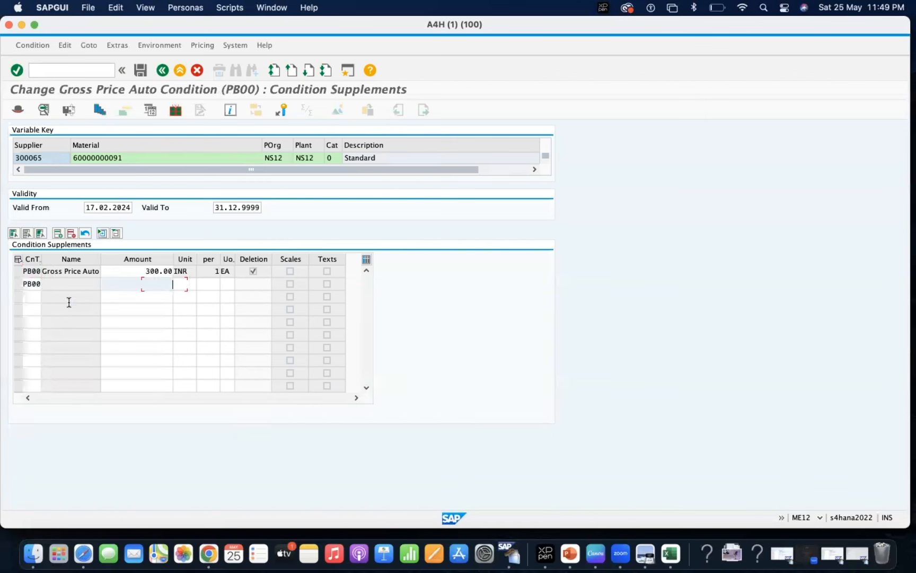
{"action": "type", "text": "3000"}
{"action": "key", "text": "Tab"}
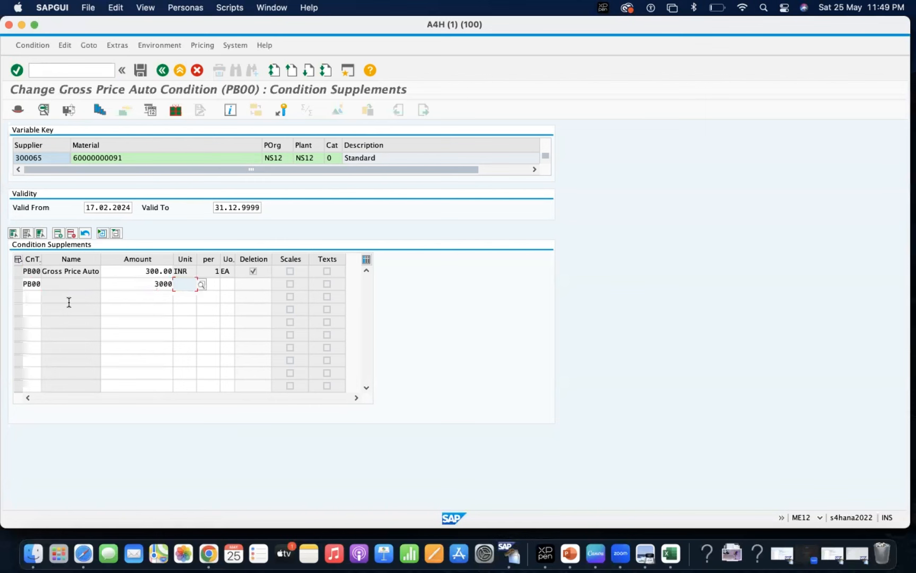
{"action": "key", "text": "shift+Tab"}
{"action": "type", "text": "300"}
{"action": "key", "text": "Tab"}
{"action": "key", "text": "Tab"}
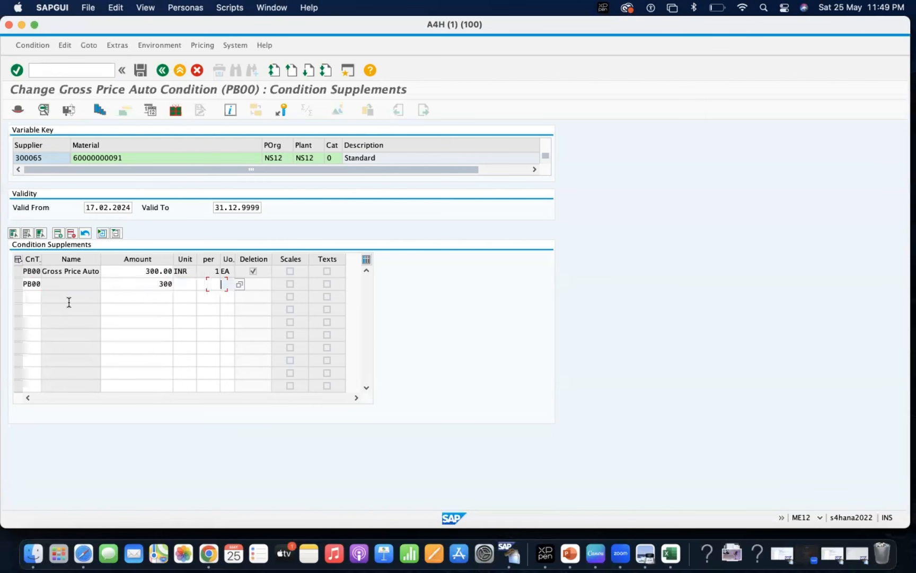
{"action": "type", "text": "1"}
{"action": "key", "text": "Tab"}
{"action": "type", "text": "PC"}
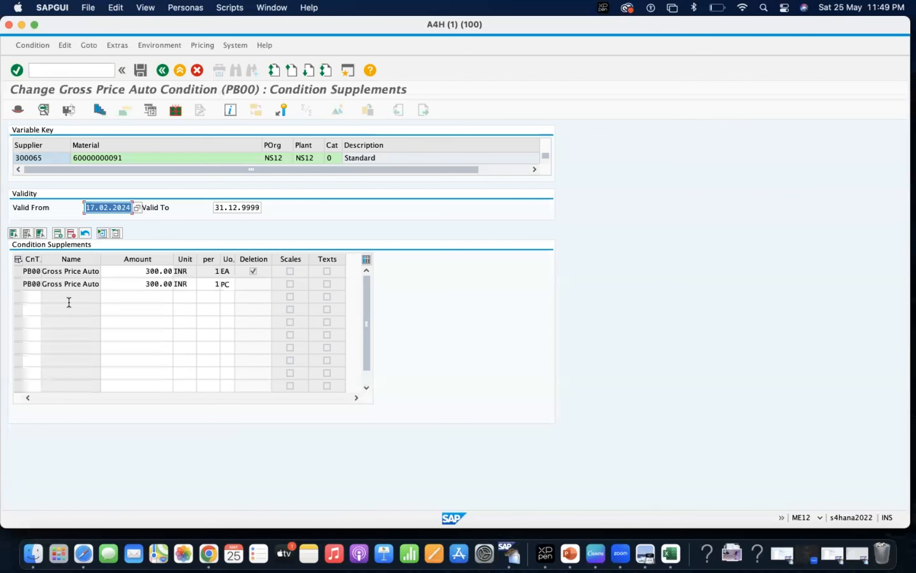
{"action": "left_click", "coordinate": [141, 71]}
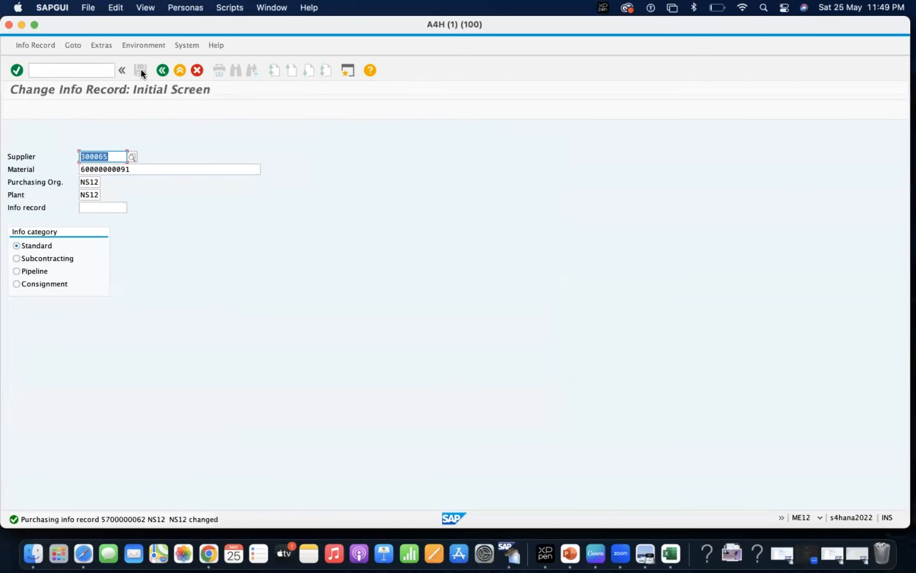
Step: Reopen the info record's conditions from 17.02.2024 to check the PB00 units and deletion flags, and return to the initial screen
{"action": "key", "text": "Return"}
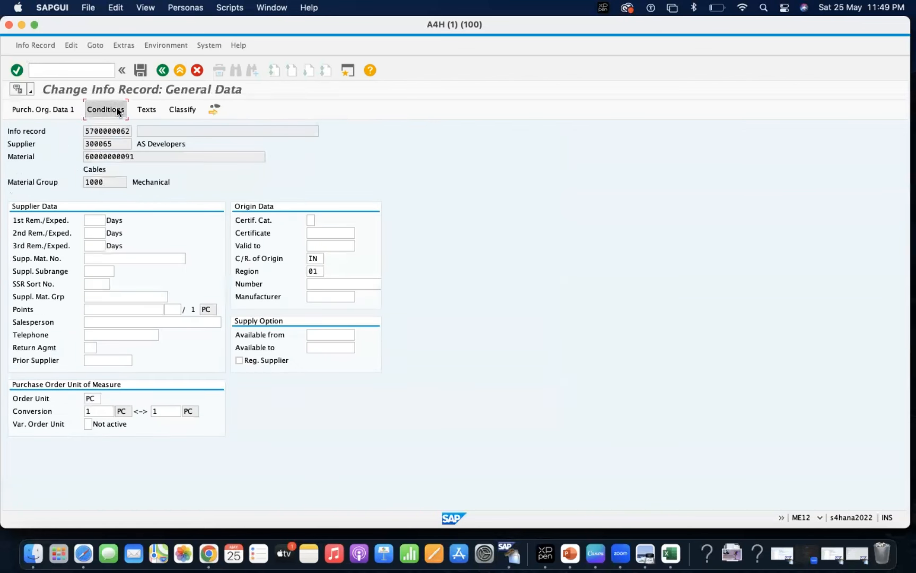
{"action": "left_click", "coordinate": [118, 109]}
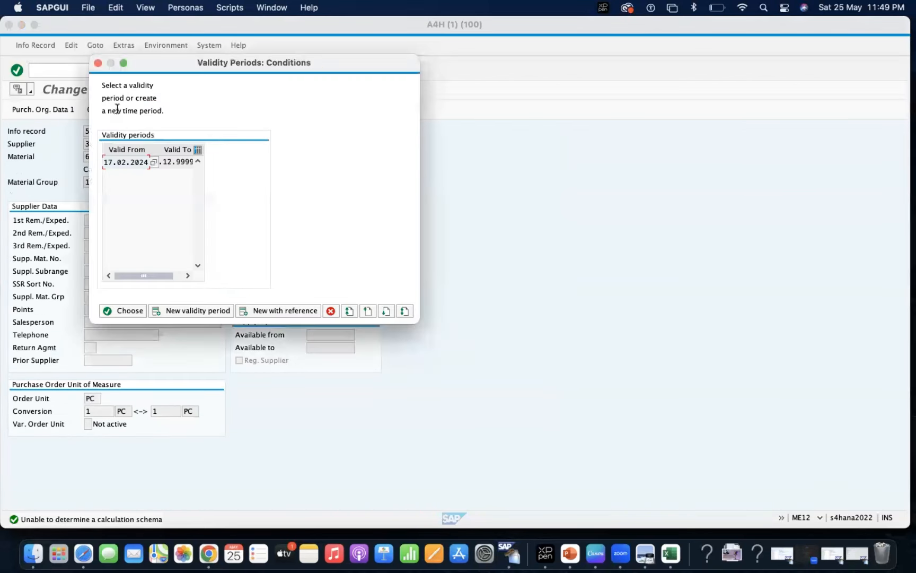
{"action": "double_click", "coordinate": [130, 162]}
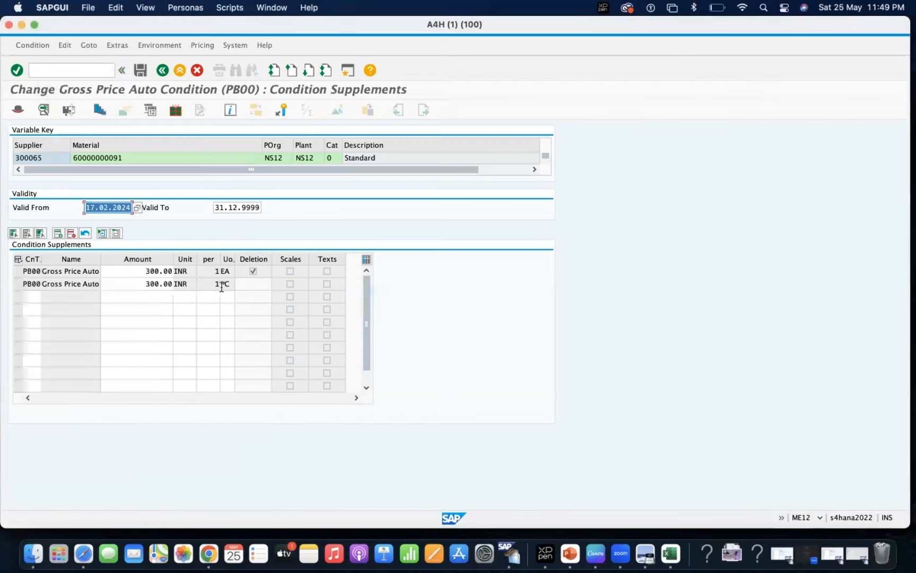
{"action": "left_click", "coordinate": [253, 285]}
{"action": "left_click", "coordinate": [259, 273]}
{"action": "left_click", "coordinate": [164, 71]}
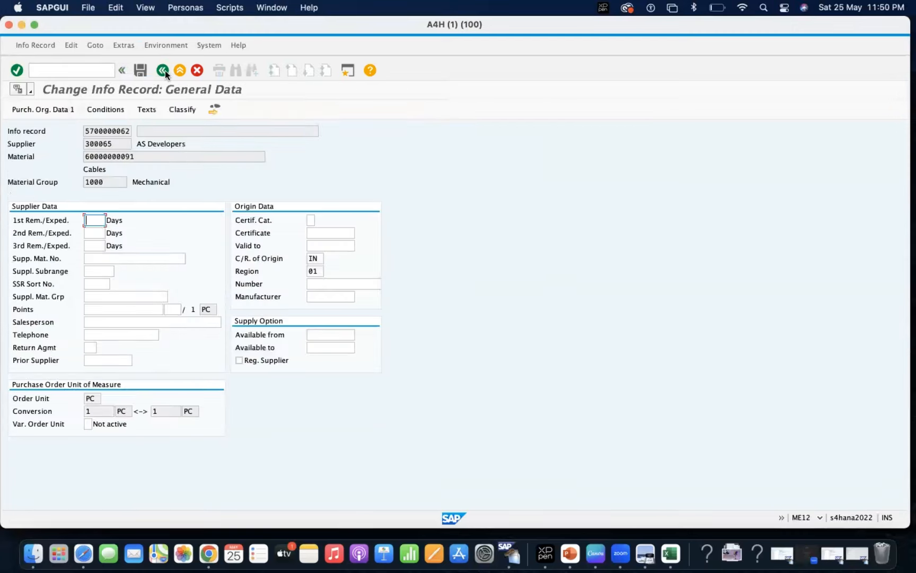
{"action": "left_click", "coordinate": [164, 71]}
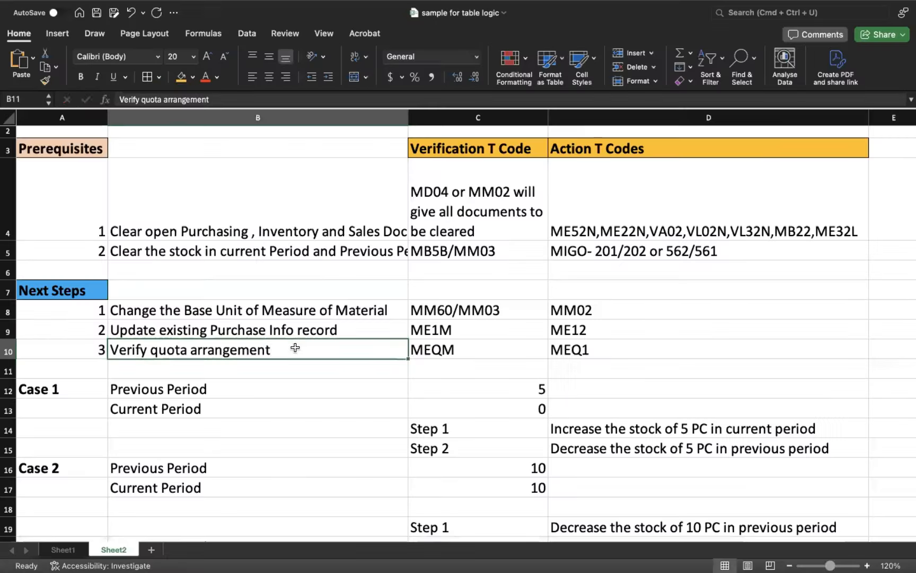
Step: In the Excel sheet, append "-UoM will be automatically updated" to "Verify quota arrangement" in B10 and widen column B to fit
{"action": "double_click", "coordinate": [295, 348]}
{"action": "type", "text": "-"}
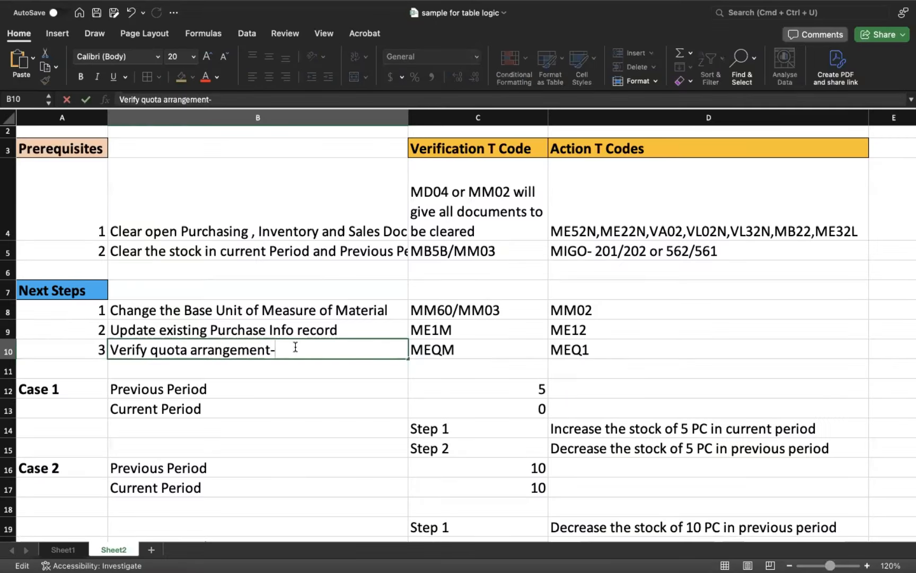
{"action": "type", "text": "uO"}
{"action": "key", "text": "BackSpace"}
{"action": "key", "text": "BackSpace"}
{"action": "type", "text": "Uom"}
{"action": "key", "text": "BackSpace"}
{"action": "type", "text": "M will be"}
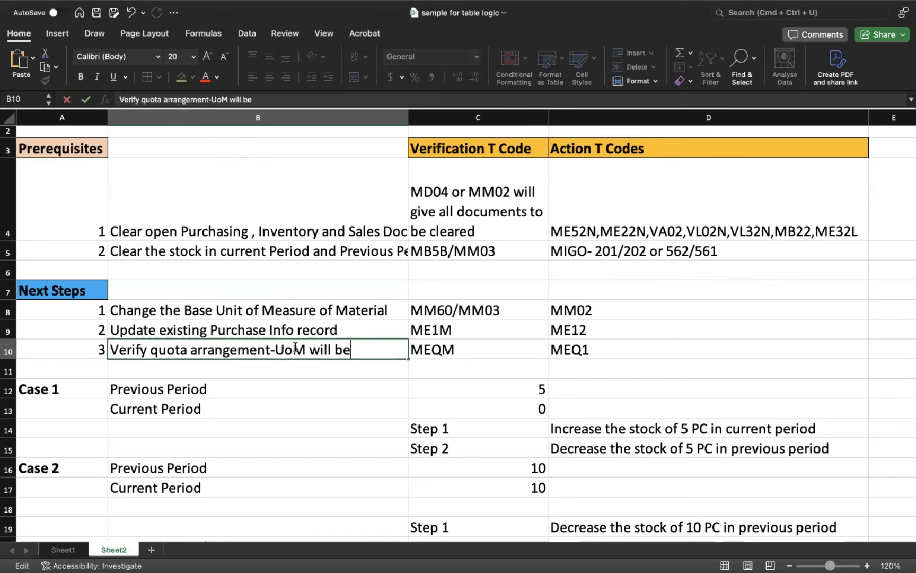
{"action": "type", "text": " automatically upd"}
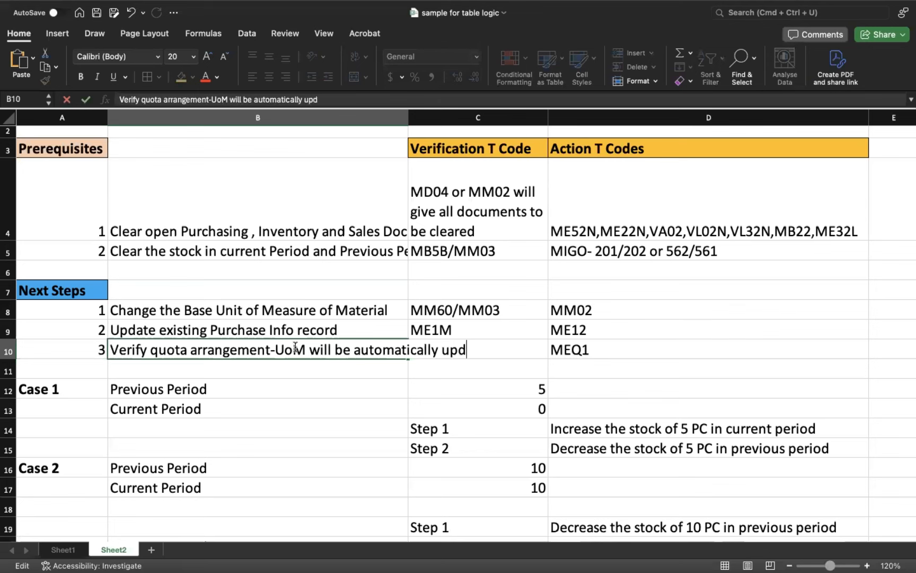
{"action": "type", "text": "ated"}
{"action": "key", "text": "Return"}
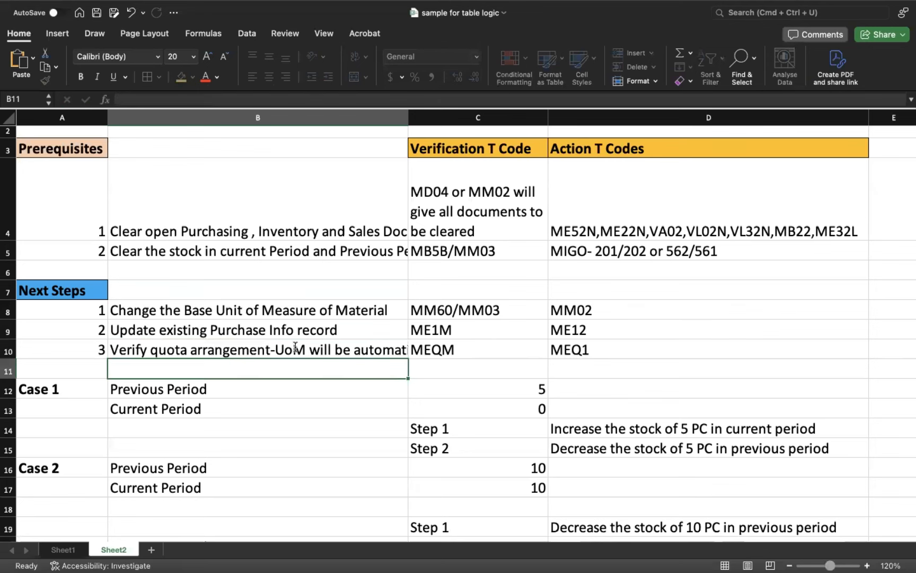
{"action": "left_click_drag", "start_coordinate": [399, 132], "coordinate": [522, 132]}
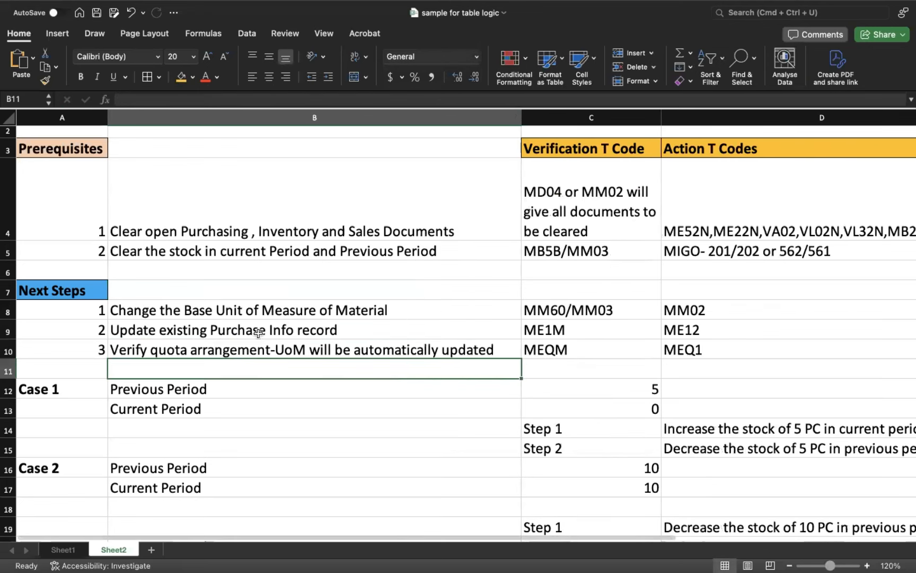
{"action": "left_click", "coordinate": [227, 330]}
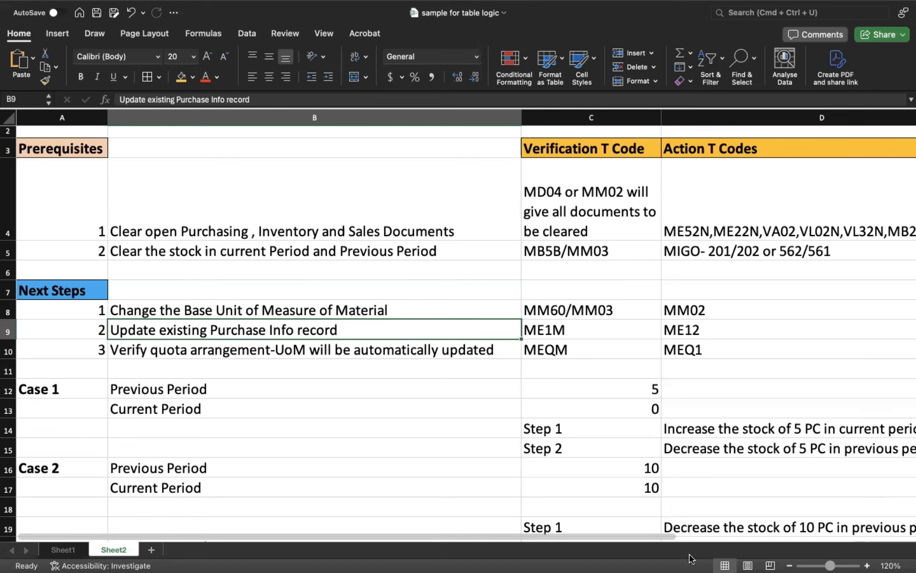
{"action": "left_click", "coordinate": [420, 252]}
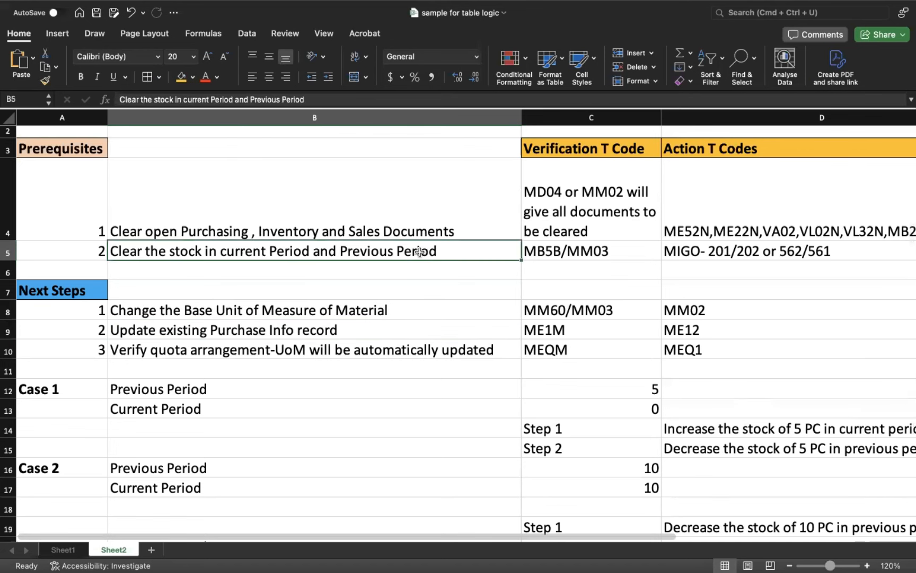